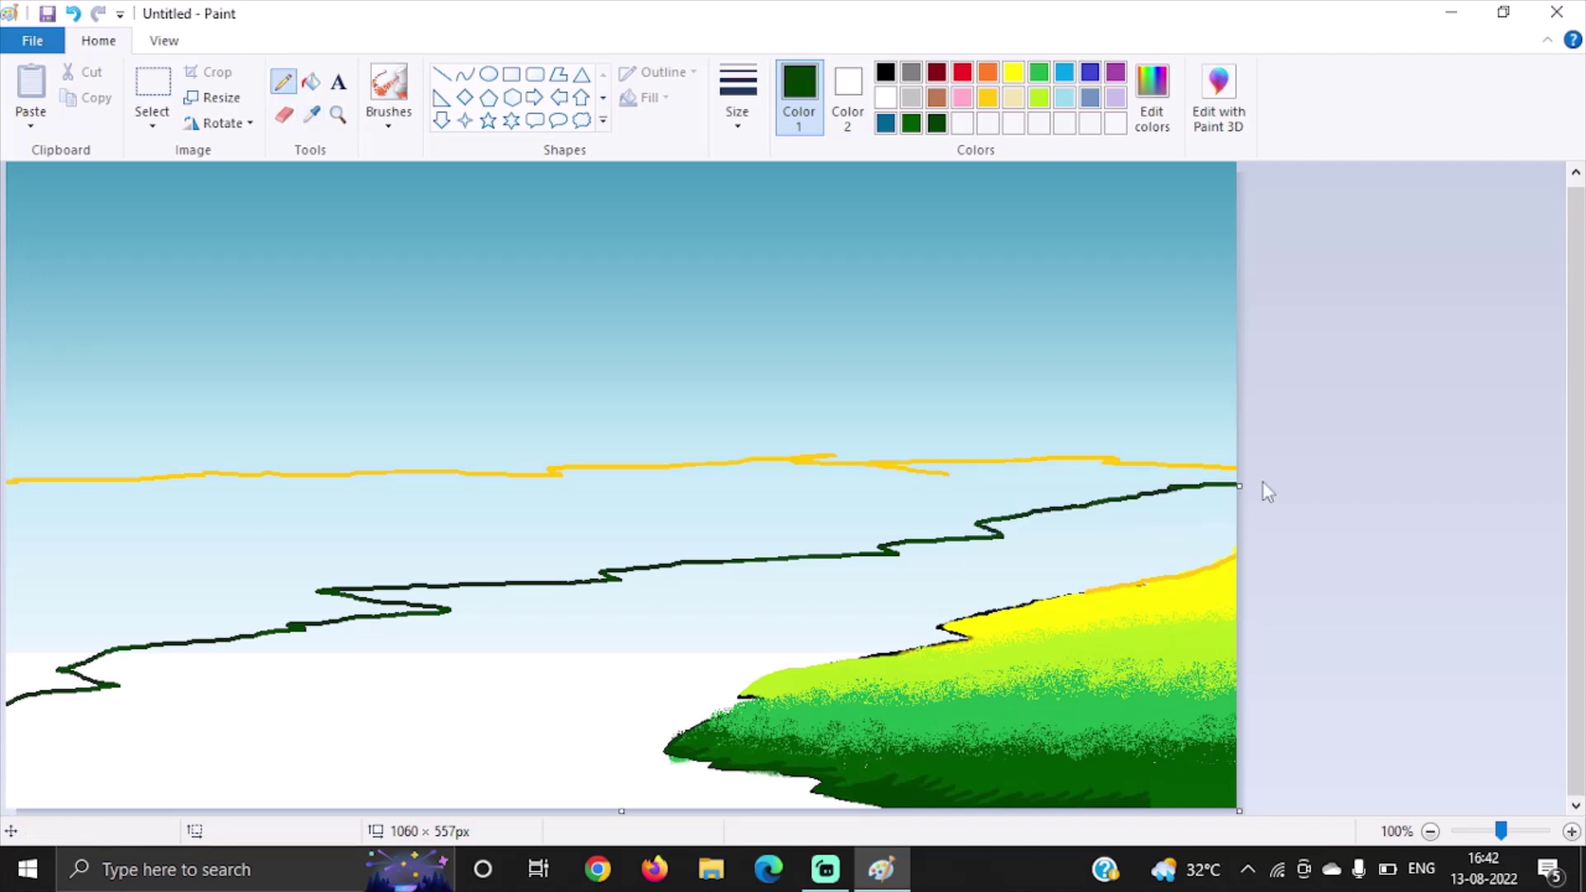
Step: Undo the last end segment of the dark green shoreline and redraw it lower, reaching the canvas's right edge
key("ctrl+z")
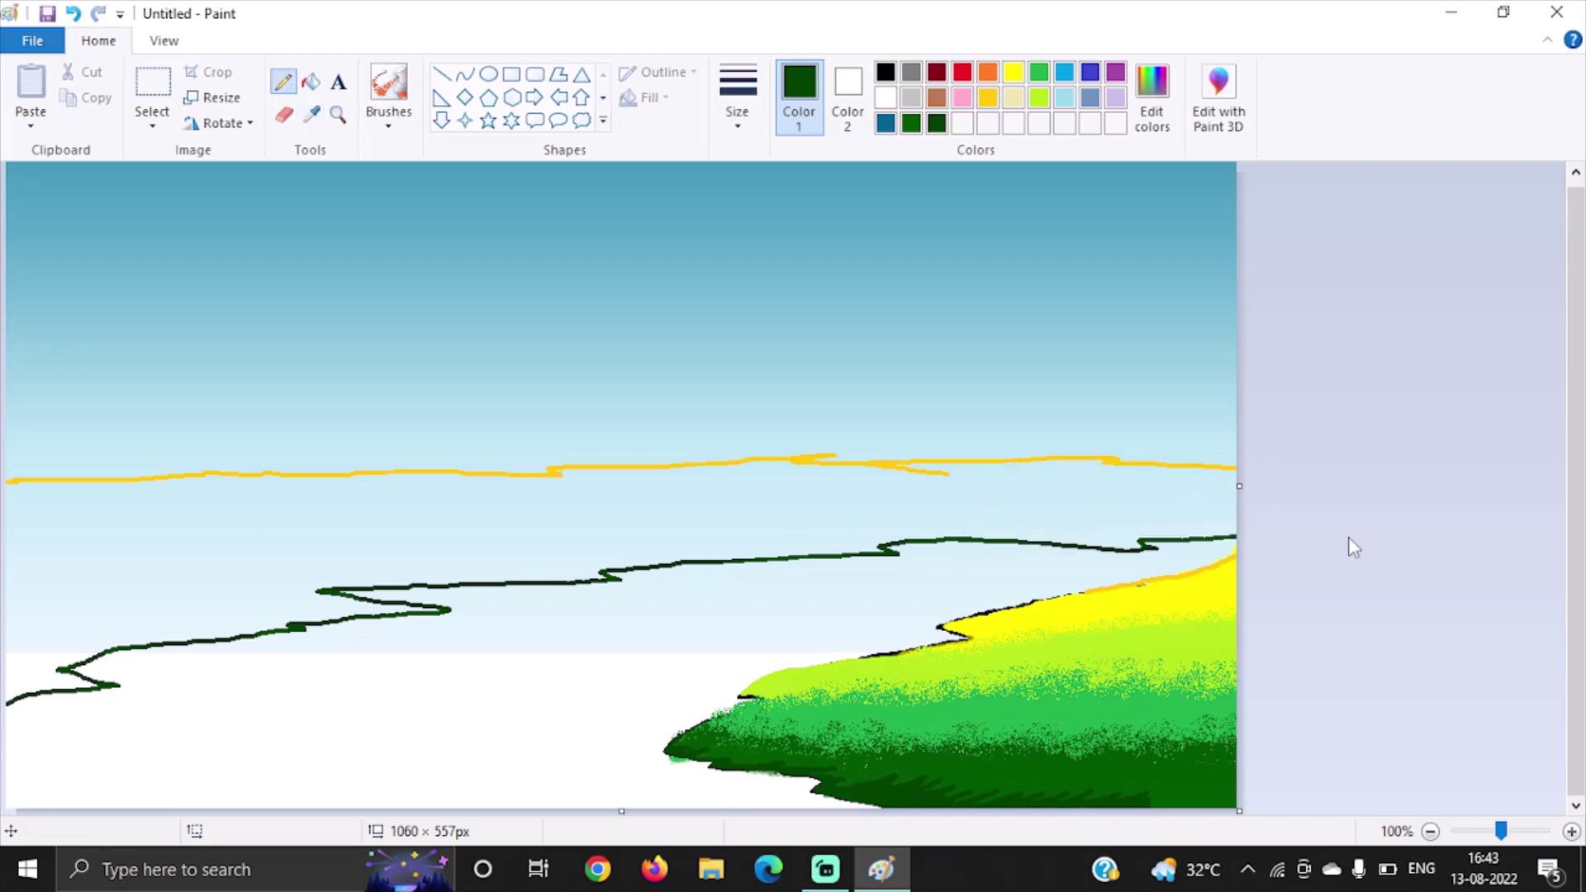
Step: Choose the standard brush at its thickest size and pick up the gold color from the horizon line
left_click(393, 119)
left_click(392, 170)
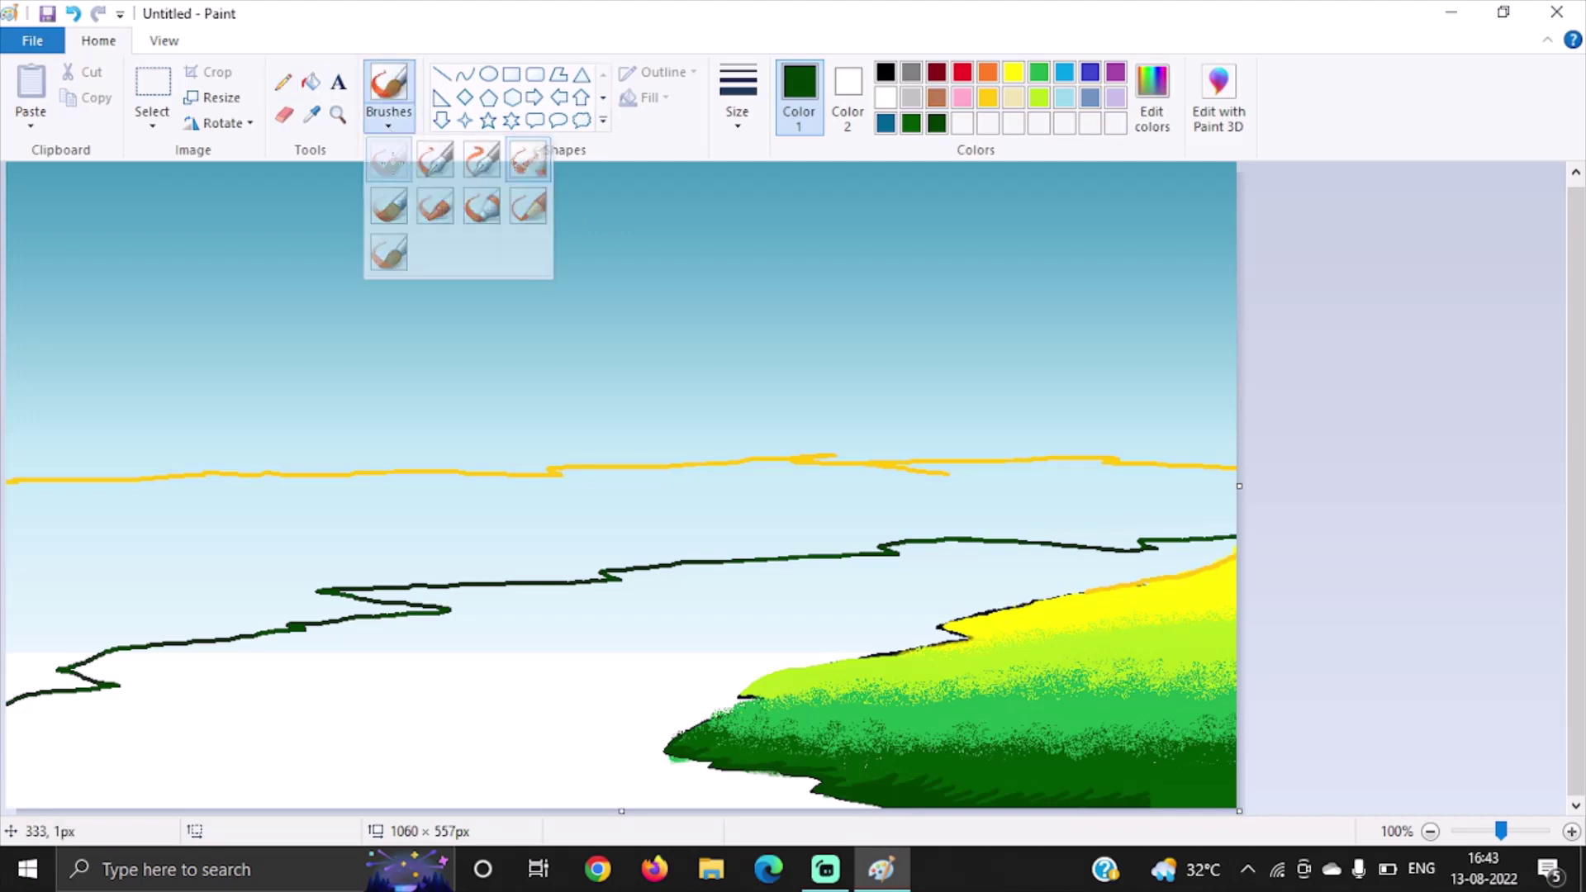
left_click(737, 111)
left_click(795, 301)
left_click(311, 114)
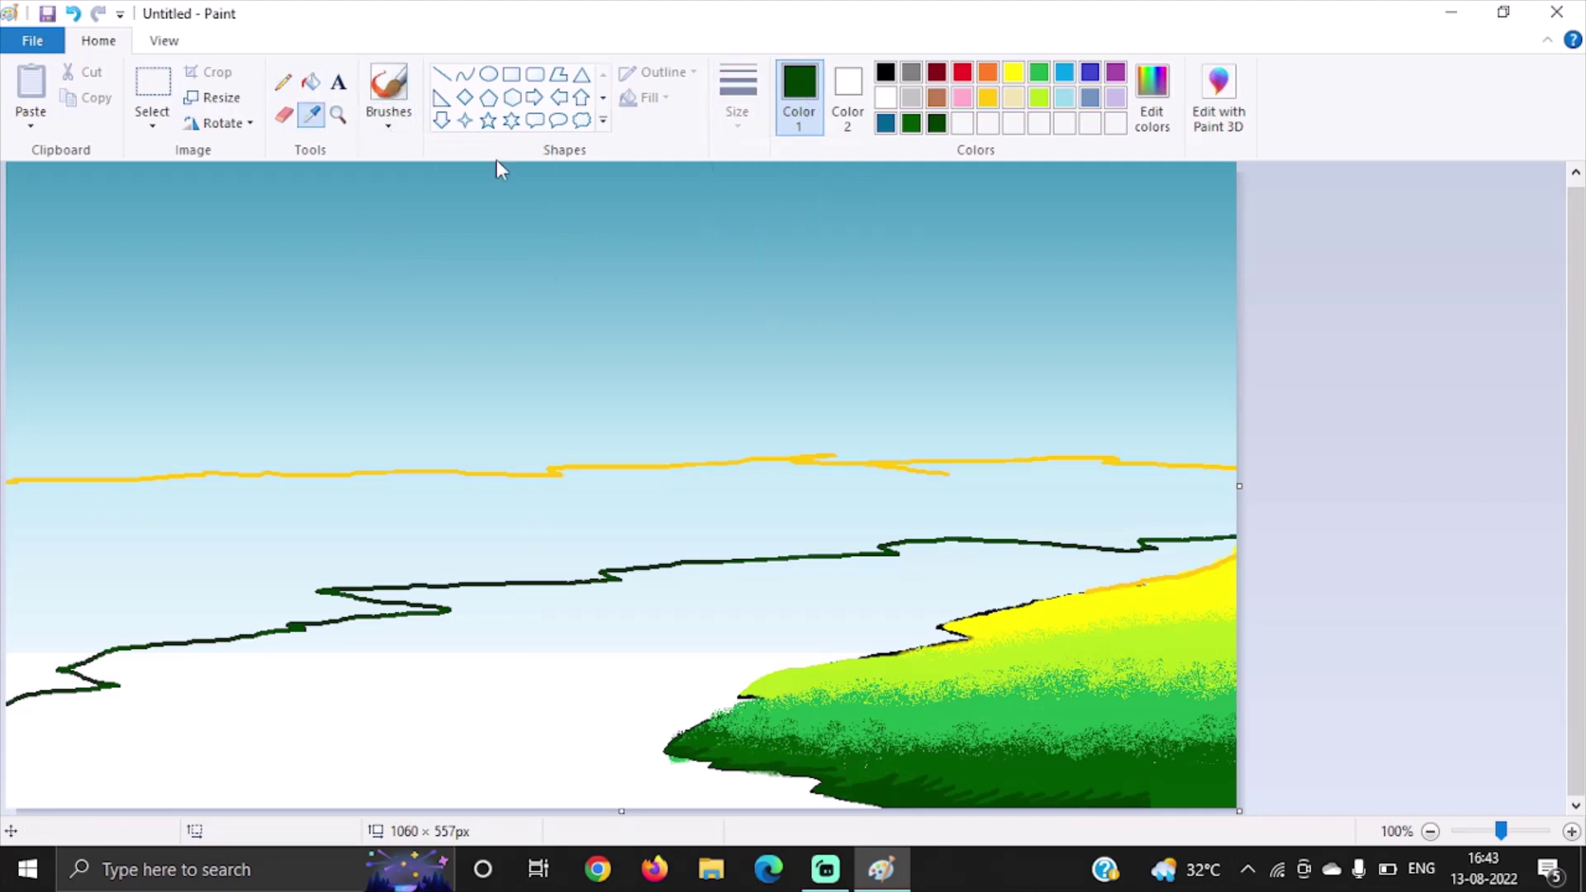
left_click(1116, 458)
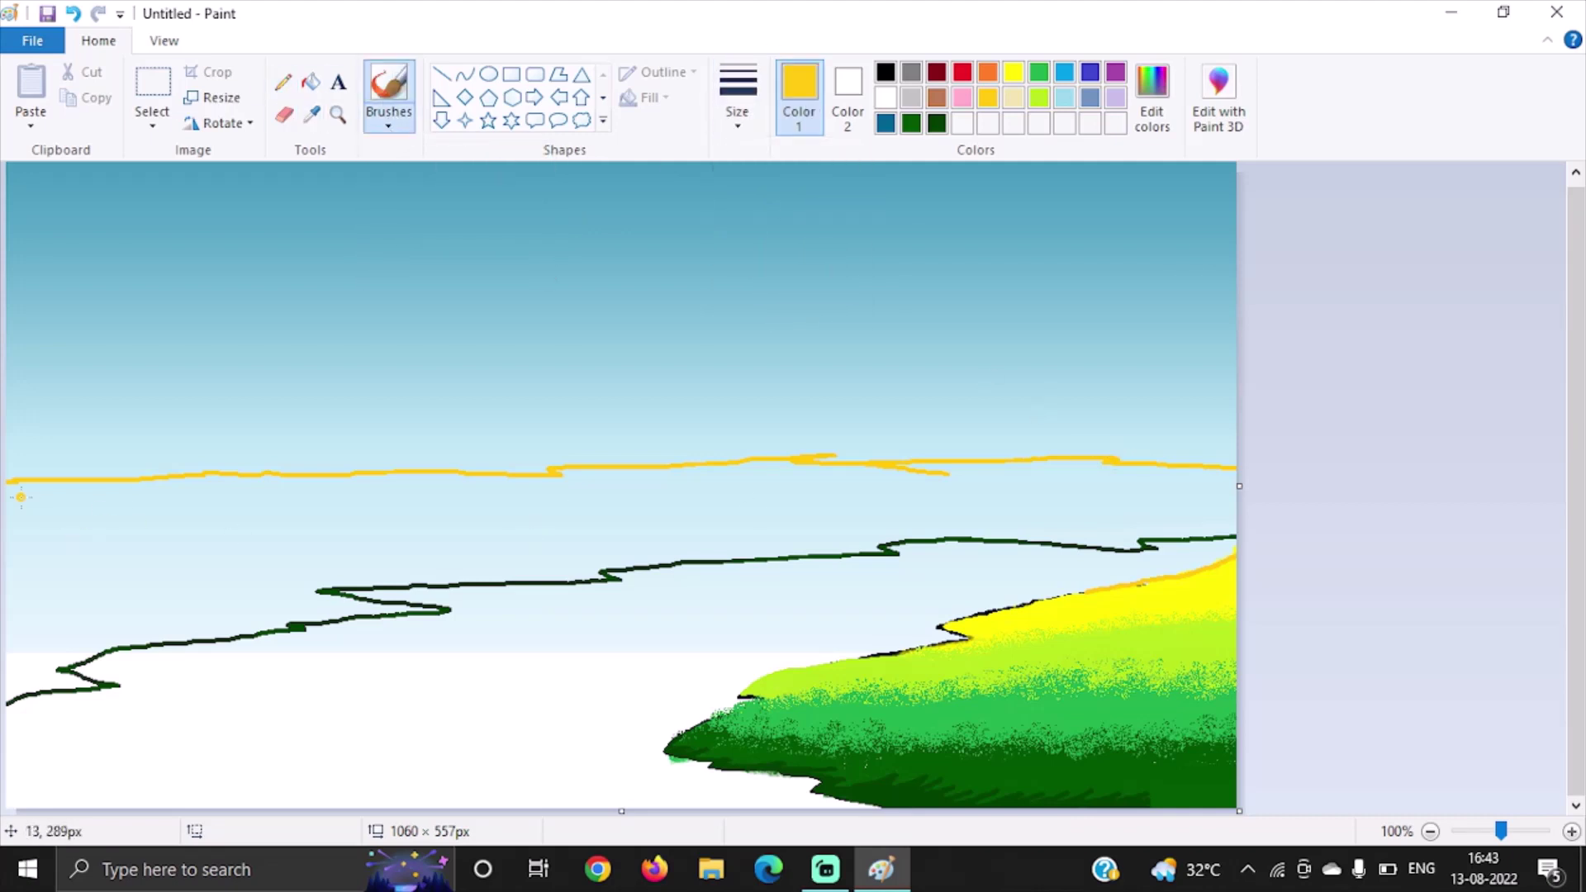
Step: Thicken the gold horizon line into a solid band along the left part of the picture
left_click(1537, 833)
left_click(1537, 833)
left_click(1537, 832)
left_click_drag(1575, 258, 1575, 471)
mouse_move(1445, 506)
left_mouse_down()
mouse_move(1189, 505)
mouse_move(1503, 509)
mouse_move(1528, 491)
left_mouse_up()
mouse_move(676, 541)
left_mouse_down()
mouse_move(523, 530)
mouse_move(897, 507)
left_mouse_up()
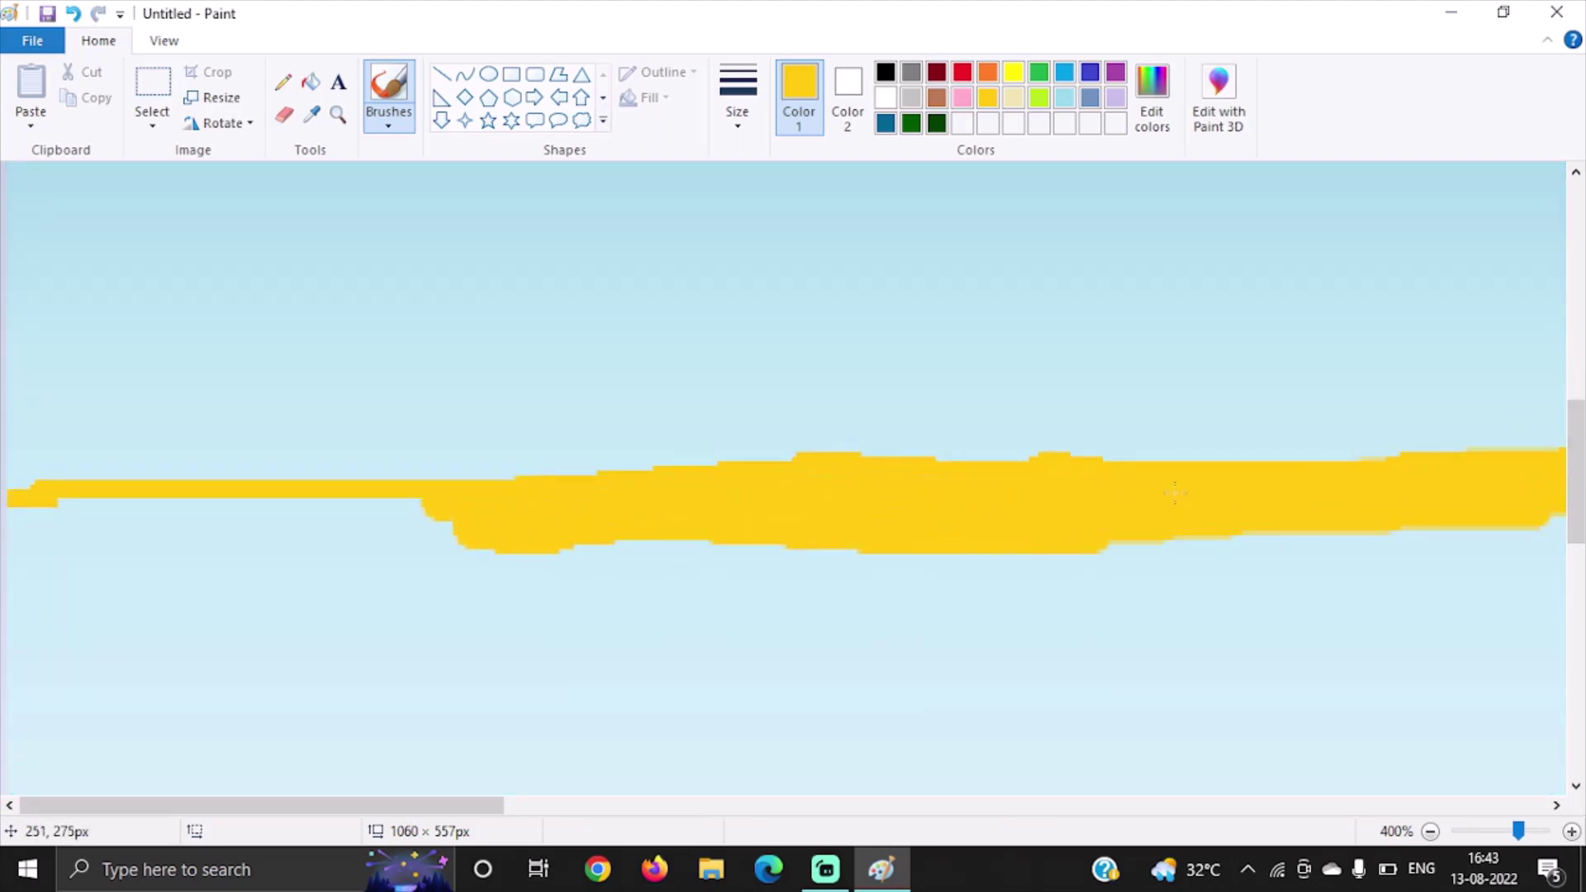
left_click_drag(601, 528, 179, 526)
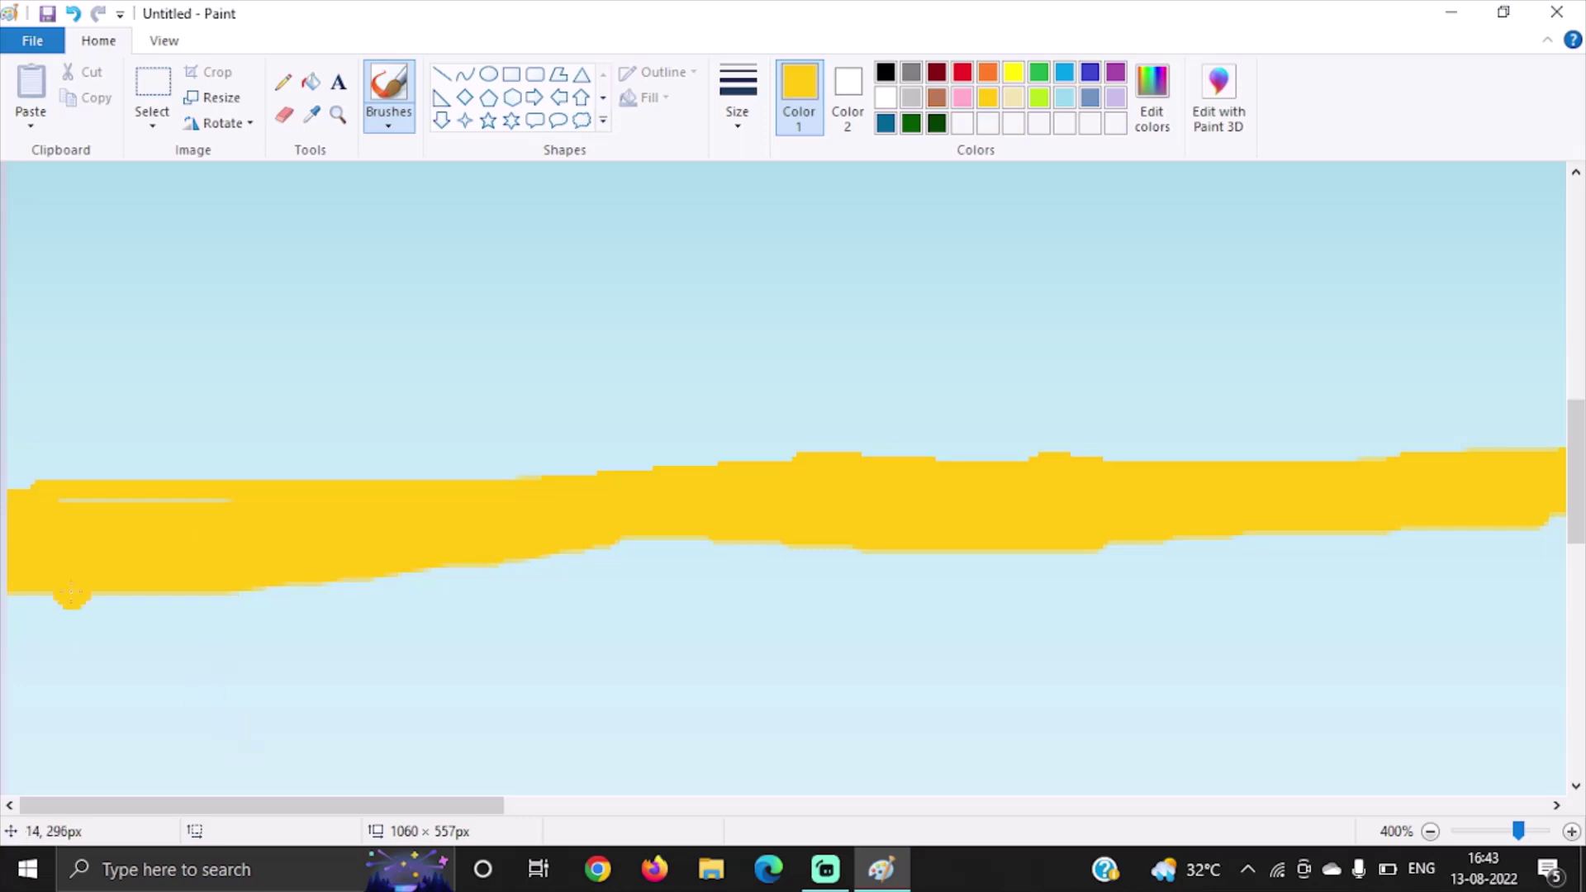
Step: Continue thickening the gold horizon band across the middle of the picture
mouse_move(267, 805)
left_mouse_down()
mouse_move(492, 835)
mouse_move(618, 830)
left_mouse_up()
mouse_move(438, 495)
left_mouse_down()
mouse_move(588, 477)
mouse_move(792, 496)
mouse_move(620, 506)
mouse_move(716, 504)
left_mouse_up()
left_click_drag(1061, 486, 1561, 503)
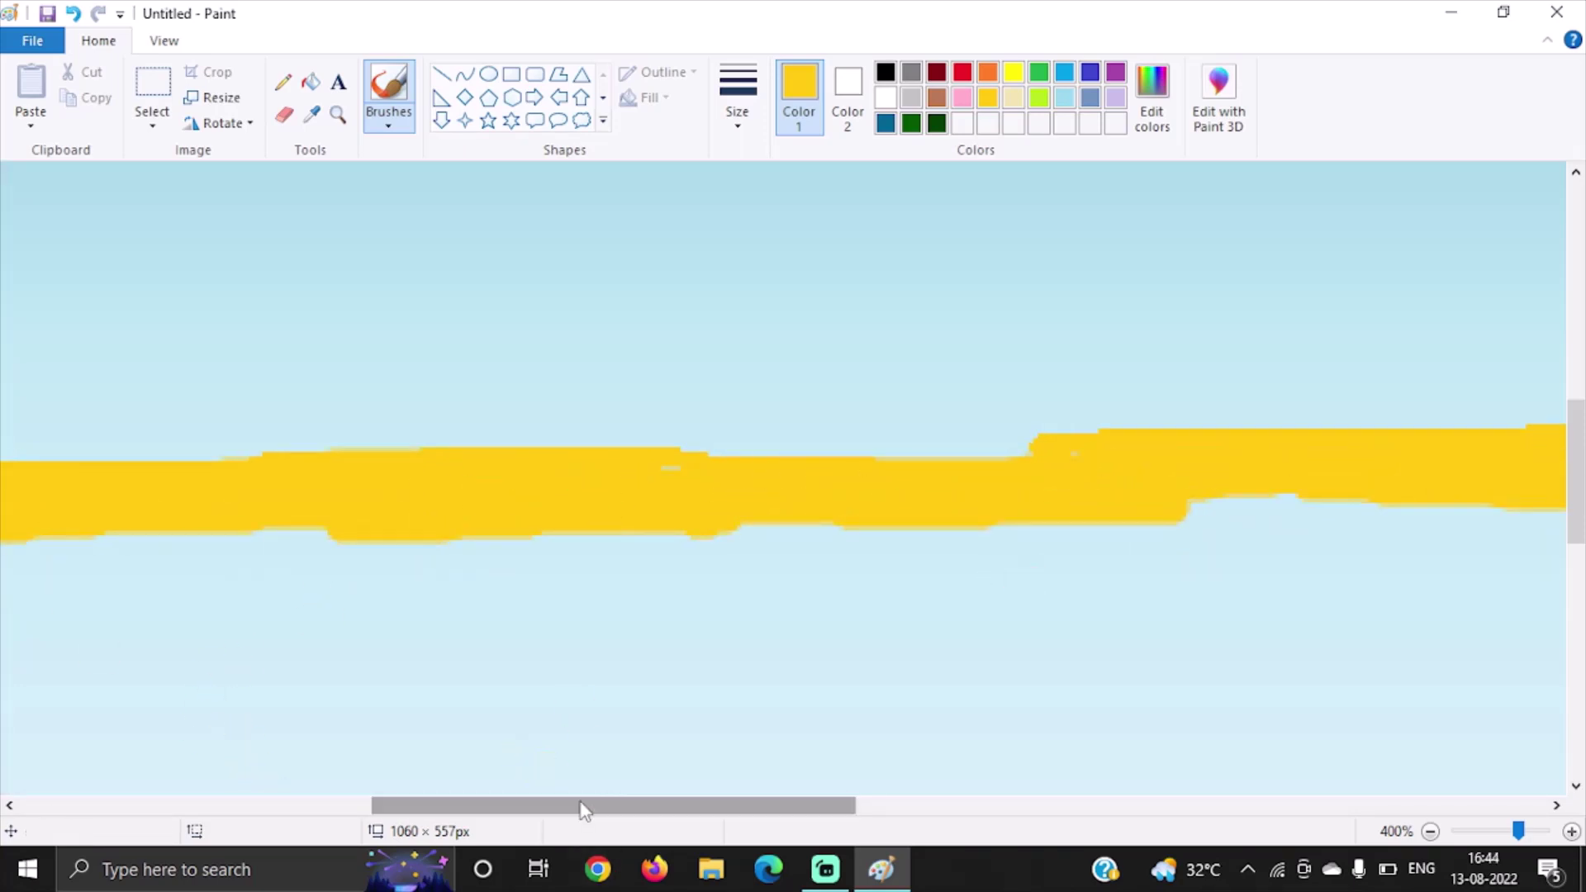
left_click_drag(611, 805, 925, 805)
left_click_drag(578, 458, 1565, 479)
Step: Complete the thick gold horizon band up to the picture's right edge
left_click_drag(793, 805, 1069, 806)
mouse_move(702, 459)
left_mouse_down()
mouse_move(1487, 471)
mouse_move(1294, 438)
left_mouse_up()
left_click_drag(1042, 807, 1144, 808)
mouse_move(1256, 471)
left_mouse_down()
mouse_move(1514, 432)
mouse_move(1569, 484)
left_mouse_up()
Step: Try yellow strokes beneath the gold band with the standard brush and the oil brush, undoing each attempt
left_click(1014, 72)
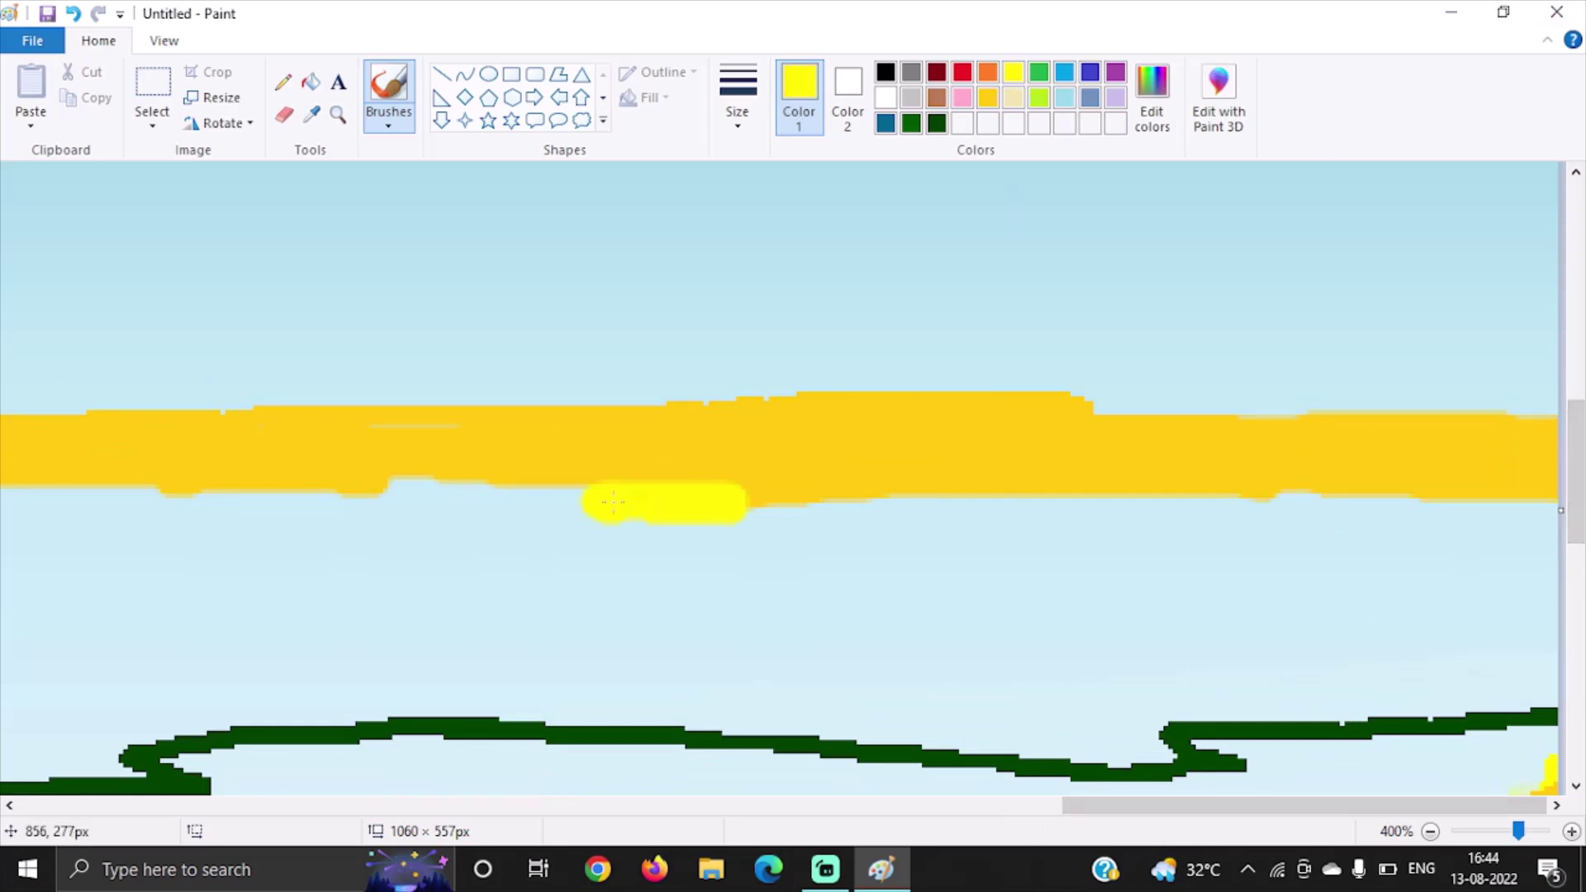
key("ctrl+z")
left_click(385, 125)
left_click(393, 208)
mouse_move(413, 576)
left_mouse_down()
mouse_move(979, 533)
mouse_move(1561, 526)
left_mouse_up()
key("ctrl+z")
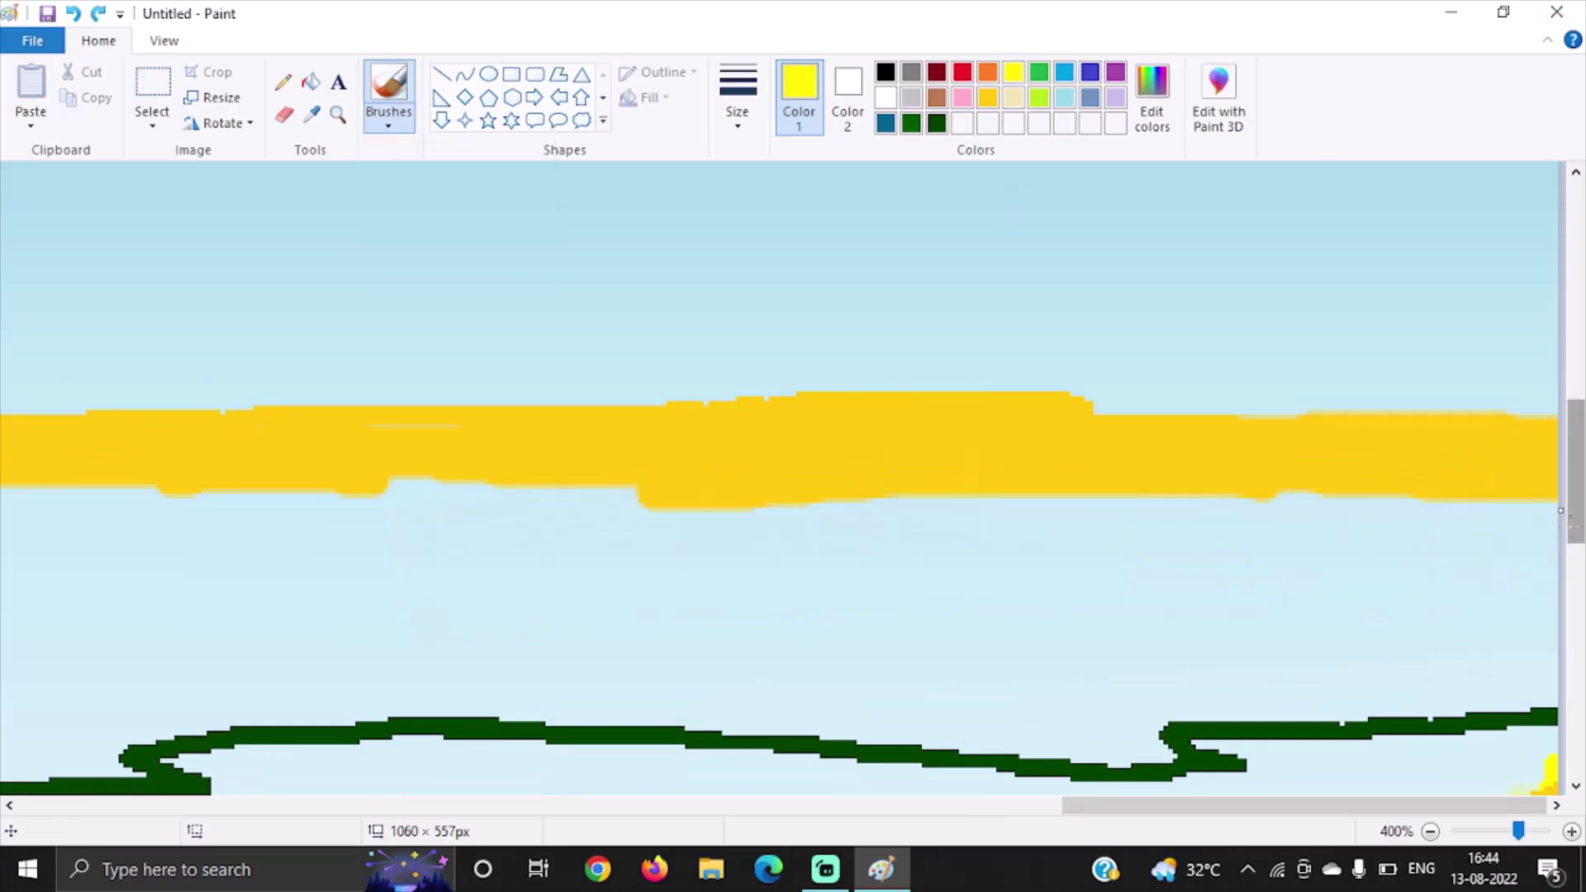
Step: Paint a translucent yellow layer with the marker brush along the lower edge of the gold band
left_click(388, 124)
left_click(458, 211)
mouse_move(667, 525)
left_mouse_down()
mouse_move(1561, 516)
mouse_move(1119, 568)
left_mouse_up()
left_click_drag(718, 546, 1075, 601)
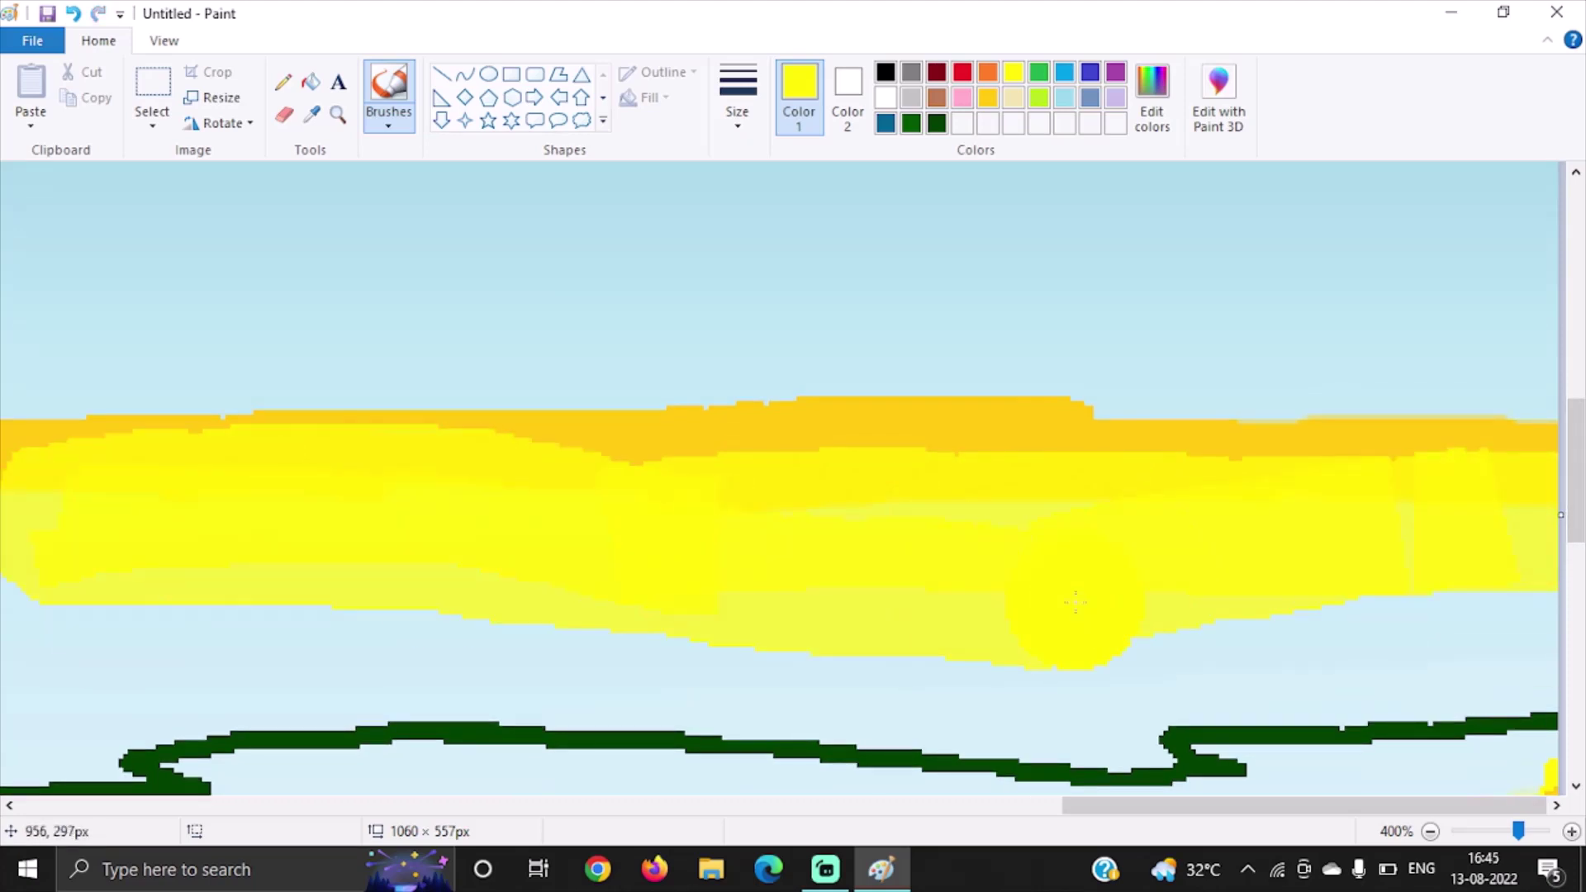
Step: Set the drawing color to lime green
left_click(389, 124)
left_click(1037, 105)
left_click(1038, 101)
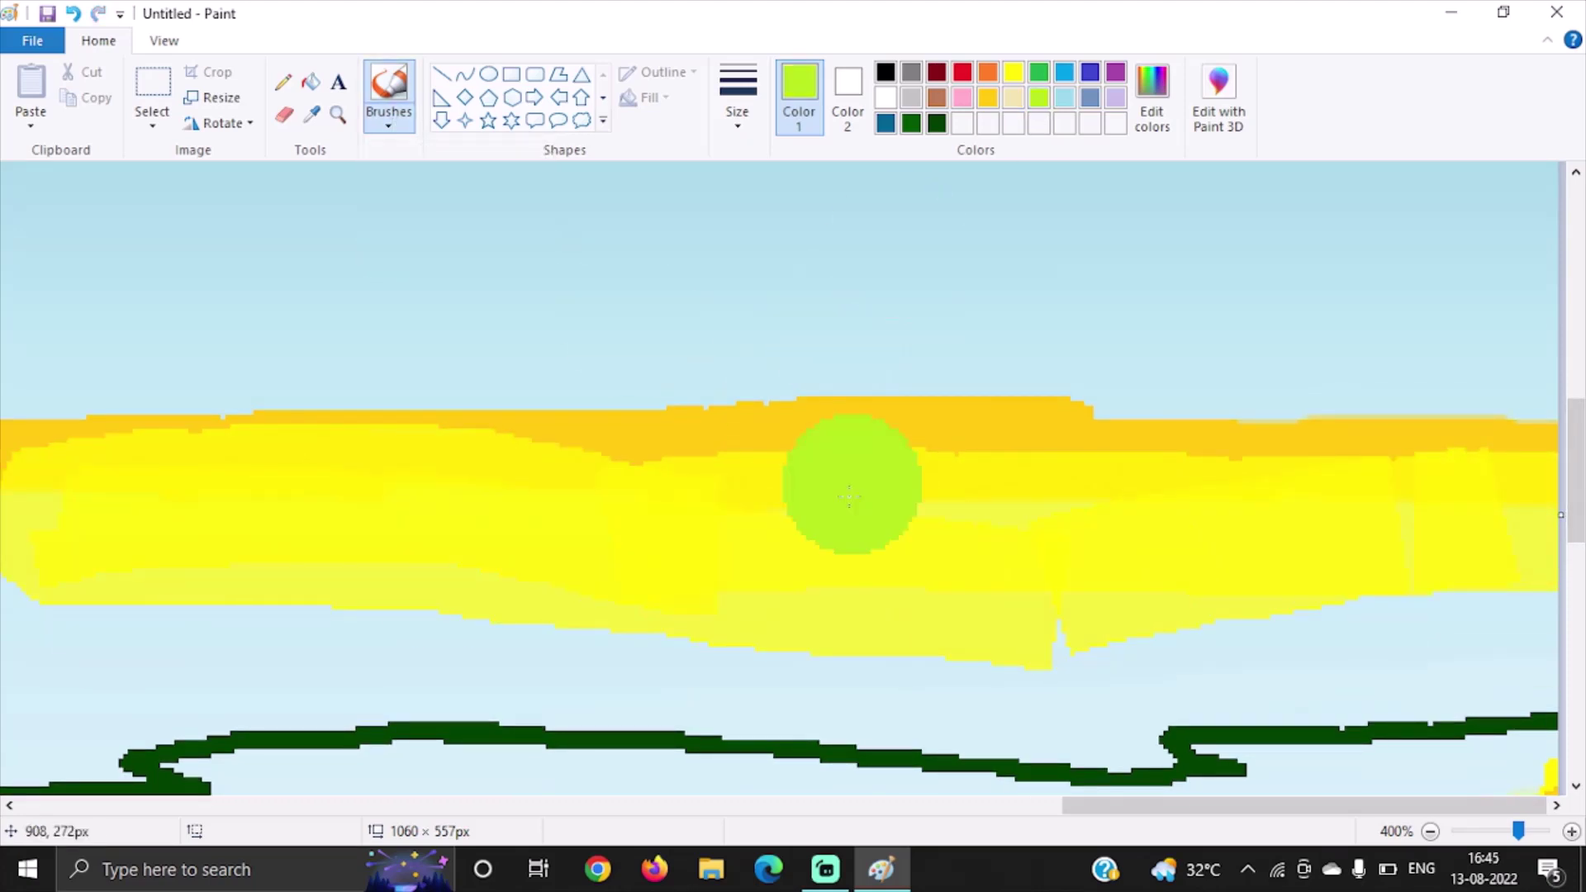
Step: Paint a lime marker band beneath the yellow layer, undoing the misplaced strokes
mouse_move(760, 610)
left_mouse_down()
mouse_move(275, 651)
mouse_move(80, 718)
left_mouse_up()
key("ctrl+z")
key("ctrl+z")
left_click_drag(1484, 623, 815, 681)
left_click(1577, 623)
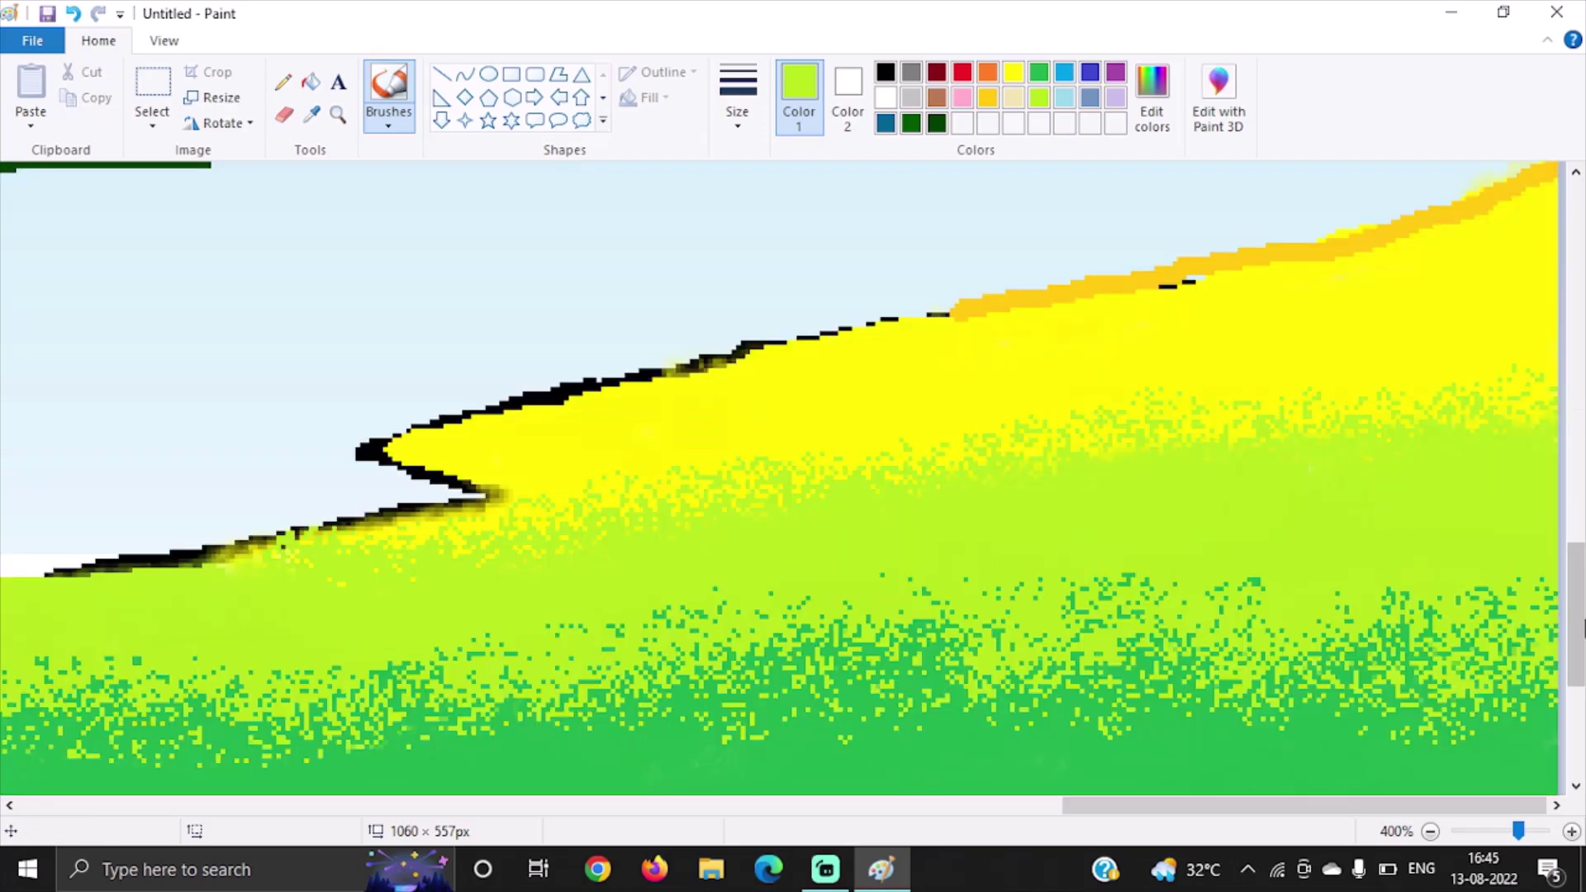
left_click_drag(1574, 619, 1575, 491)
left_click_drag(1093, 484, 1057, 489)
key("ctrl+z")
Step: Blend the border between the yellow and lime layers with lime natural pencil strokes
left_click(389, 122)
left_click(528, 210)
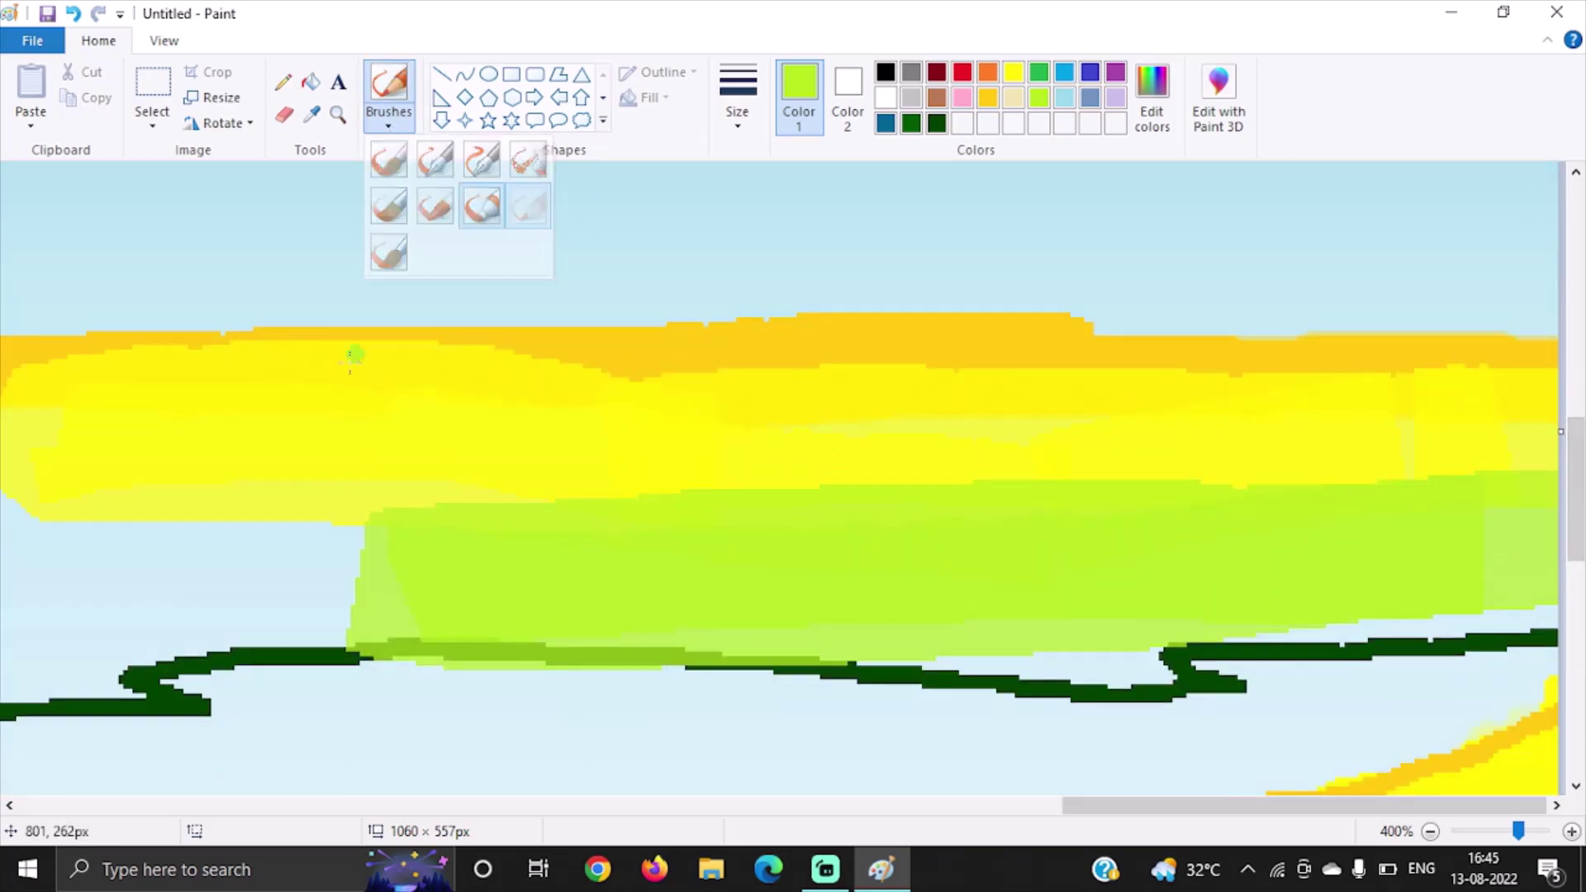
mouse_move(166, 591)
left_mouse_down()
mouse_move(239, 517)
mouse_move(658, 464)
mouse_move(1577, 471)
left_mouse_up()
Step: Try extending the lime band leftward with the marker and a slanted calligraphy brush, undoing each attempt
left_click(369, 123)
left_click(481, 205)
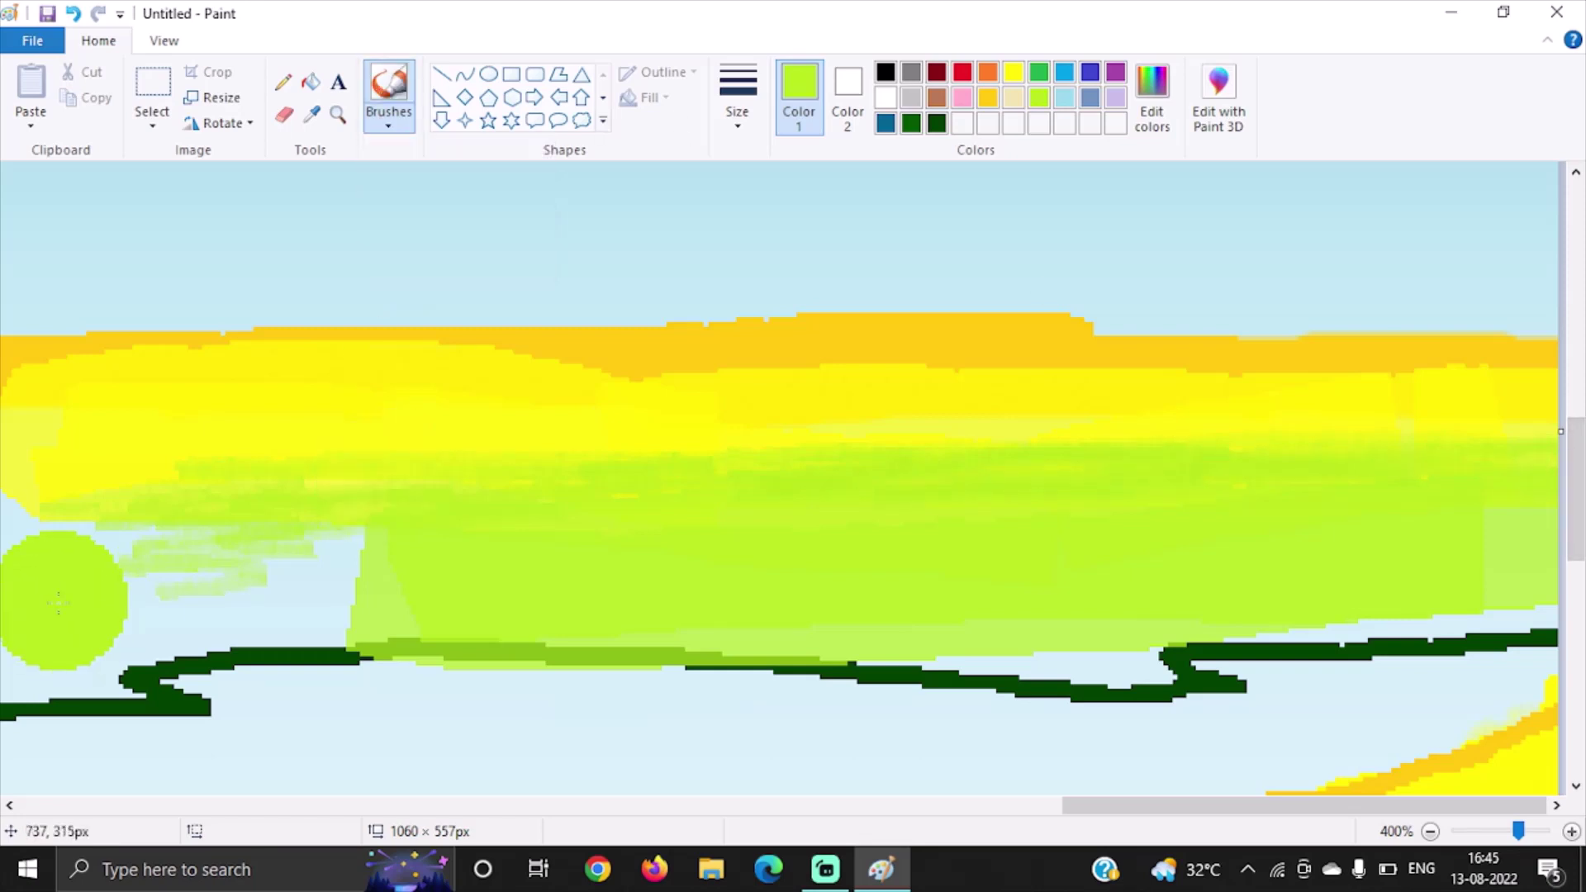
left_click_drag(61, 601, 805, 541)
key("ctrl+z")
left_click(378, 117)
left_click(491, 169)
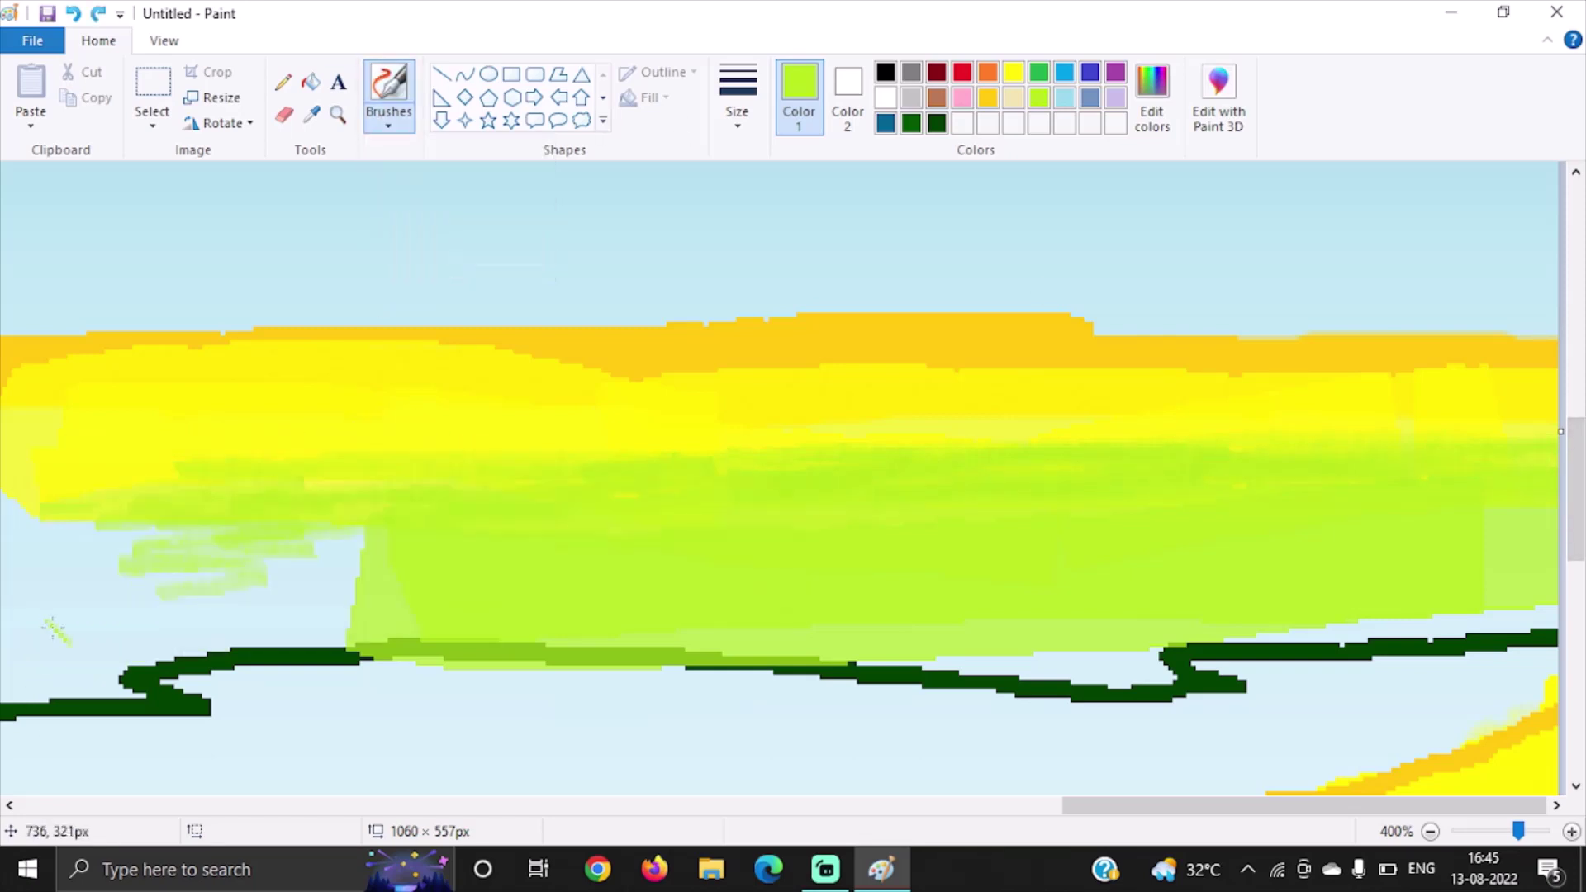
mouse_move(83, 612)
left_mouse_down()
mouse_move(347, 570)
mouse_move(50, 475)
left_mouse_up()
key("ctrl+z")
Step: Try the first calligraphy brush for lime strokes at the left end of the band
left_click(390, 124)
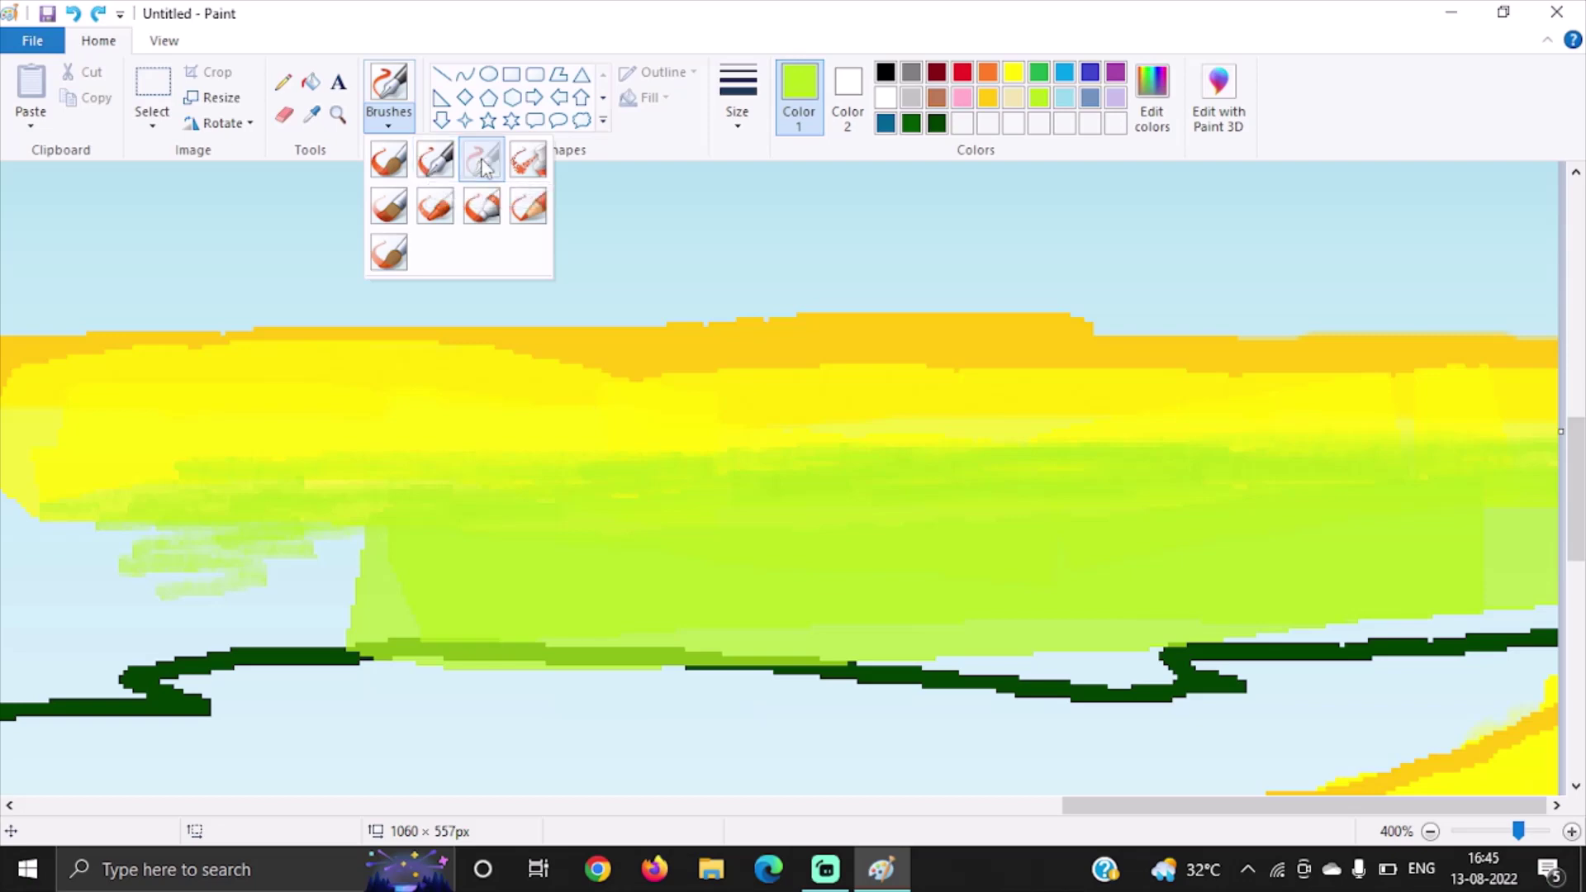
left_click(432, 161)
left_click(401, 124)
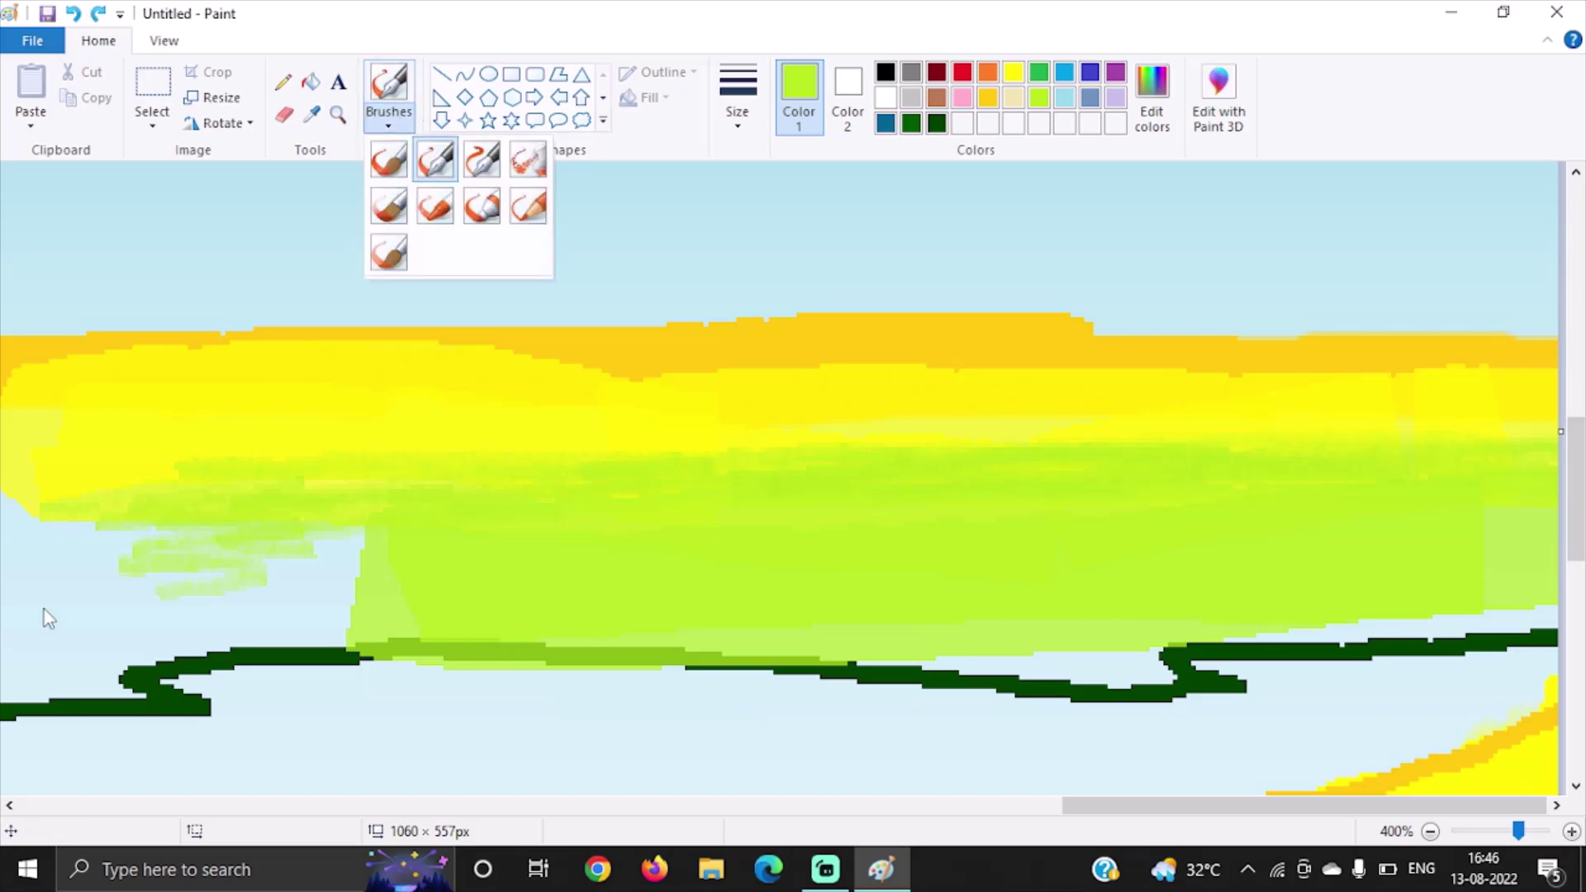
left_click(429, 172)
left_click_drag(158, 578, 160, 510)
Step: Undo all lime and yellow strokes beneath the gold horizon band
key("ctrl+z")
key("ctrl+z")
key("ctrl+z")
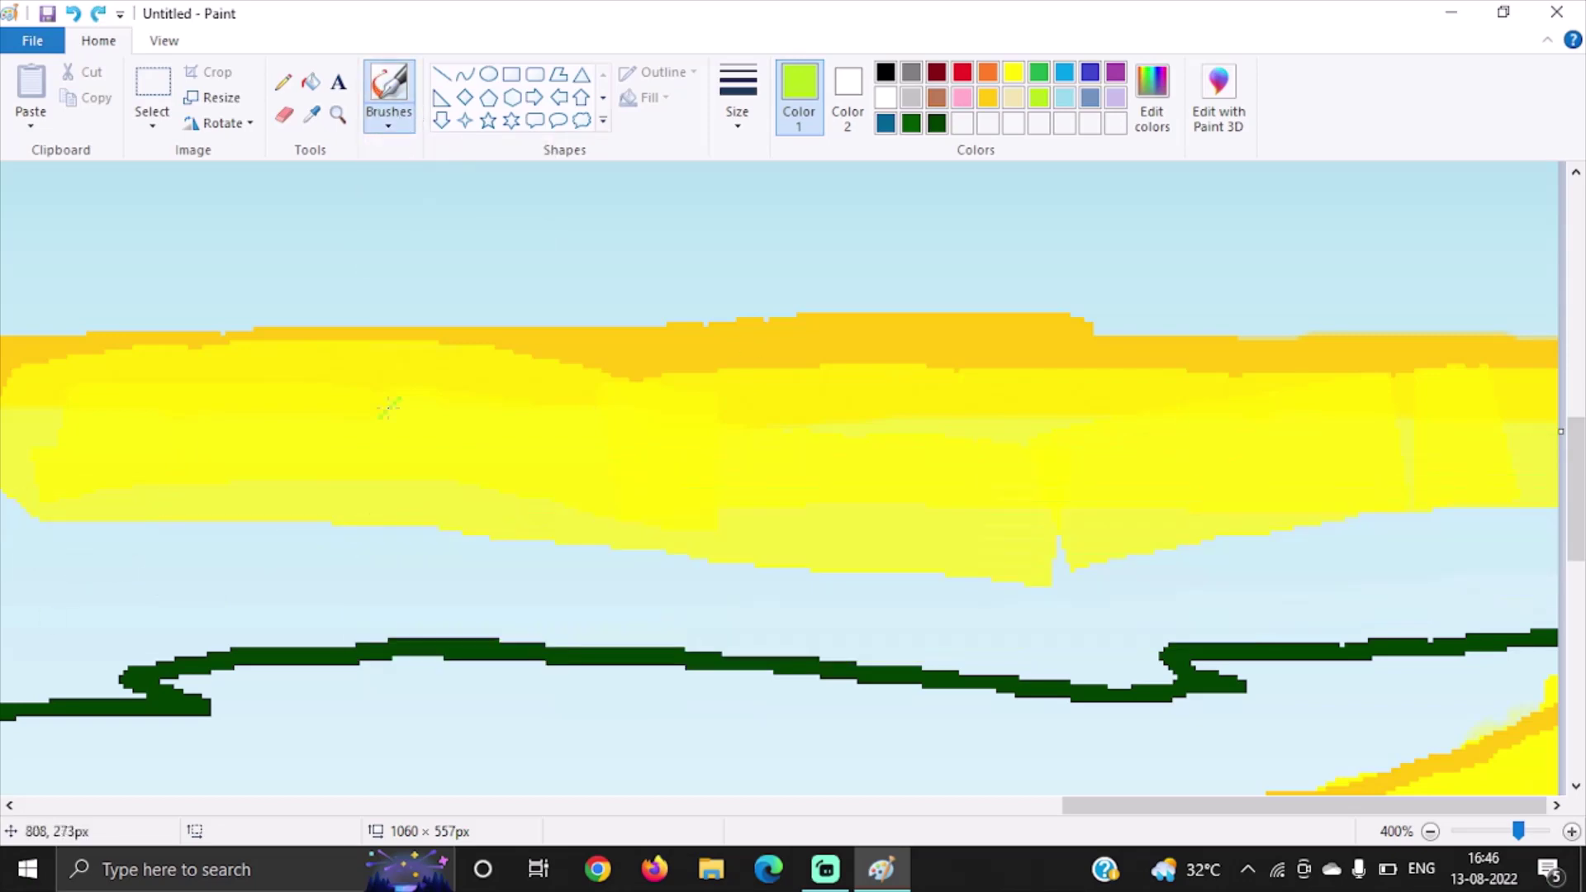
key("ctrl+z")
key("ctrl+z")
key("ctrl+z")
Step: Paint a lime crayon band beneath the right part of the gold horizon, switching to the thickest size
left_click(388, 120)
left_click(435, 207)
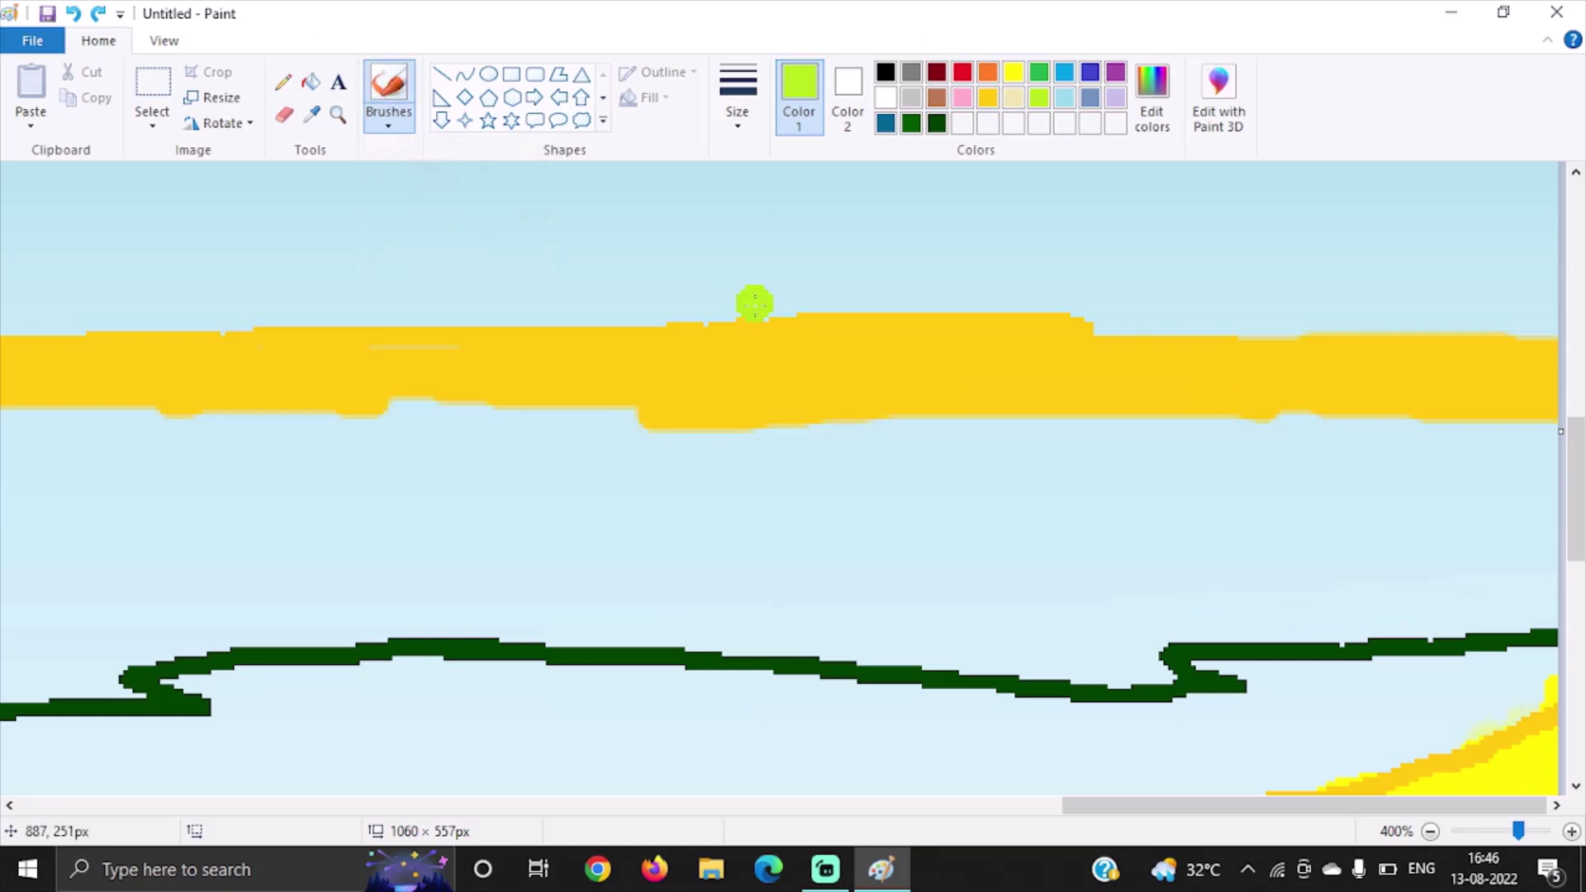
left_click_drag(641, 426, 1447, 439)
left_click(737, 107)
left_click(788, 299)
mouse_move(413, 477)
left_mouse_down()
mouse_move(1456, 456)
mouse_move(3, 470)
left_mouse_up()
Step: Extend the lime crayon band beneath the gold horizon across the middle of the picture
left_click_drag(1245, 805, 849, 805)
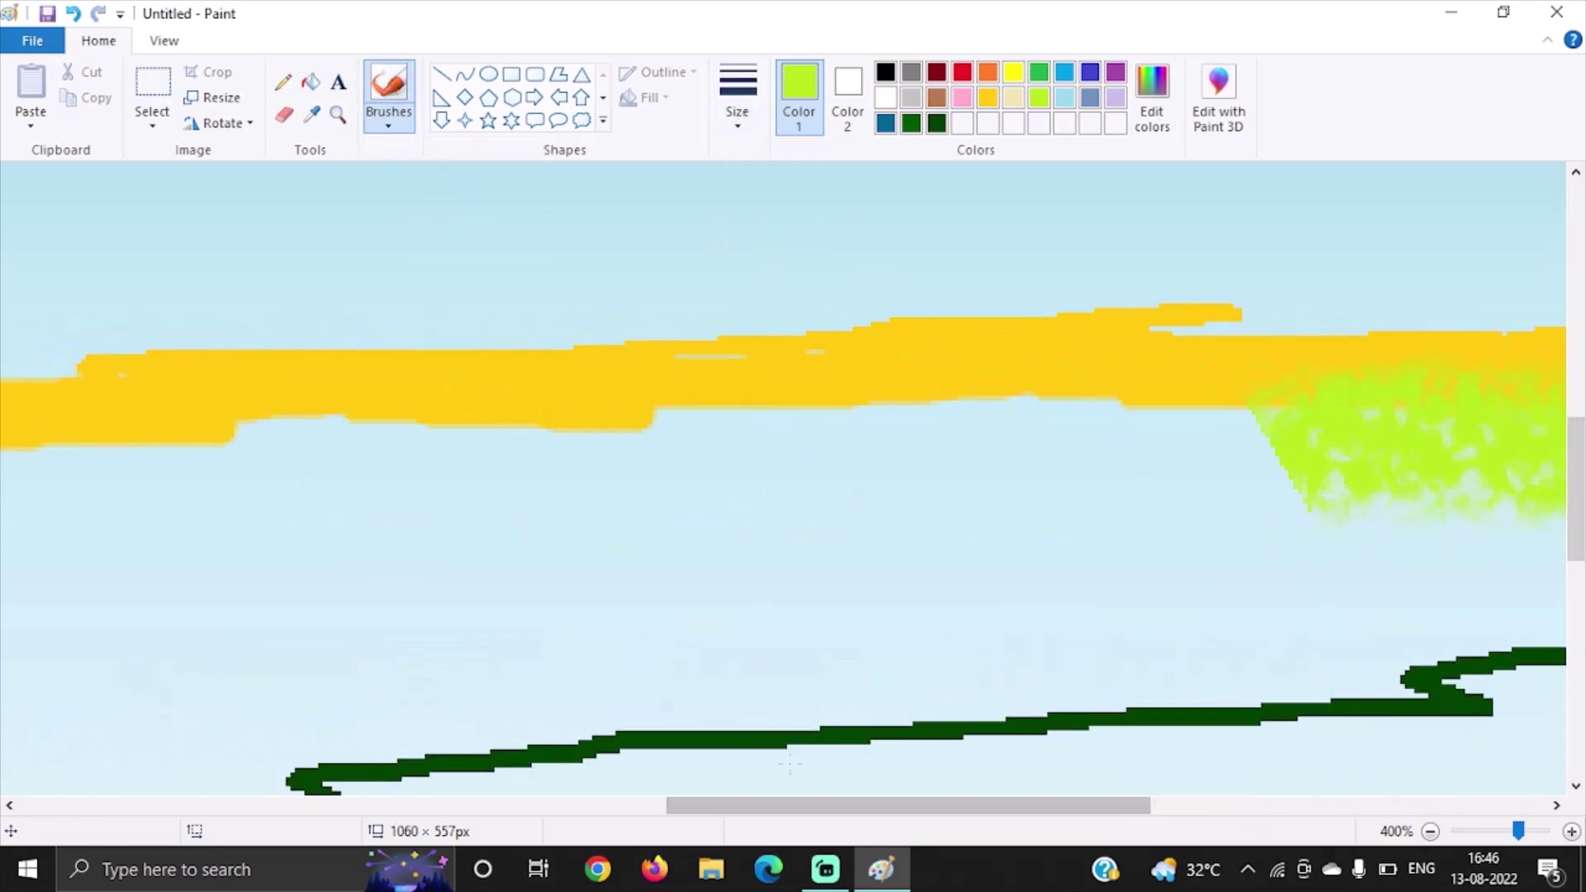
mouse_move(95, 529)
left_mouse_down()
mouse_move(71, 513)
mouse_move(355, 421)
mouse_move(691, 460)
mouse_move(135, 562)
mouse_move(673, 602)
left_mouse_up()
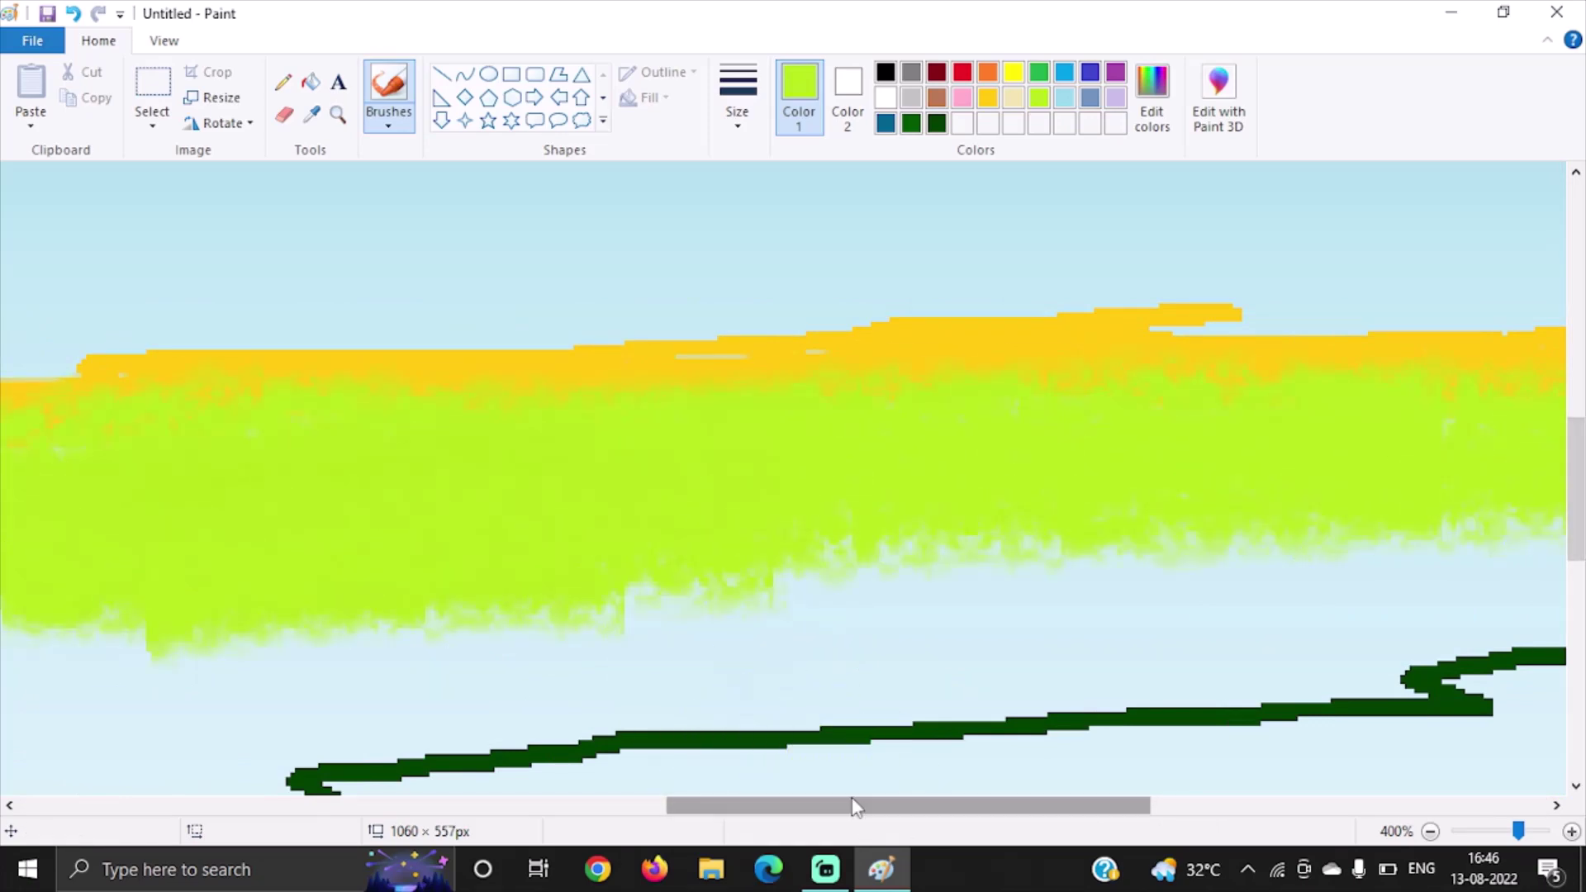
left_click_drag(853, 807, 397, 810)
mouse_move(1437, 487)
left_mouse_down()
mouse_move(637, 549)
mouse_move(4, 529)
left_mouse_up()
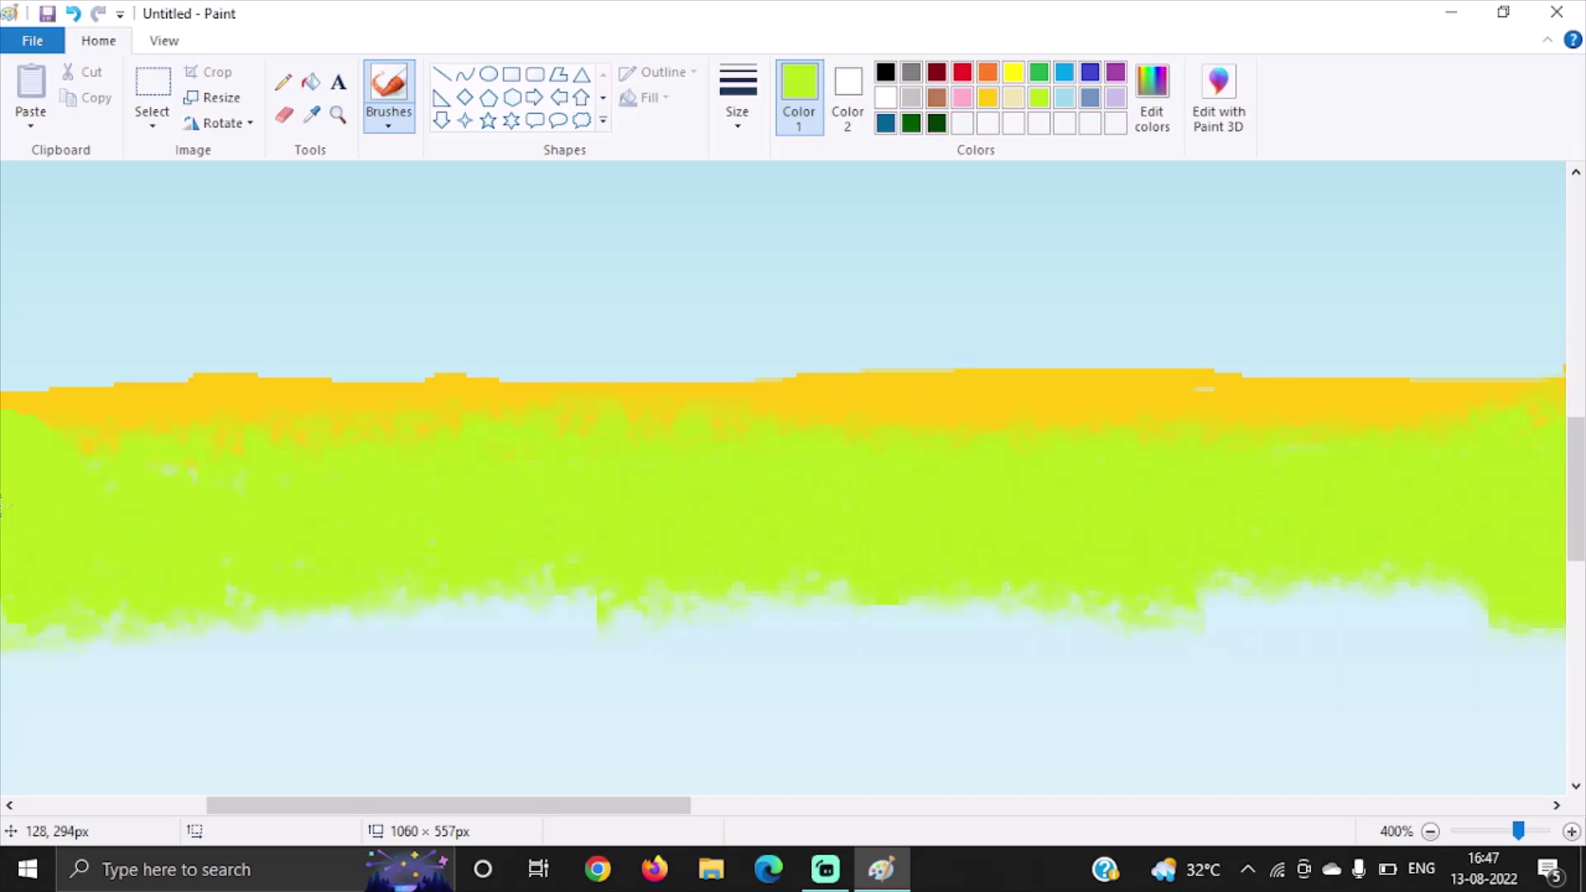
left_click_drag(135, 541, 358, 574)
Step: Extend the lime band to the picture's left edge and fill its gaps near the right end
left_click_drag(570, 807, 88, 830)
mouse_move(661, 541)
left_mouse_down()
mouse_move(33, 555)
mouse_move(3, 636)
mouse_move(17, 594)
left_mouse_up()
left_click_drag(304, 806, 1354, 805)
left_click_drag(669, 450, 460, 478)
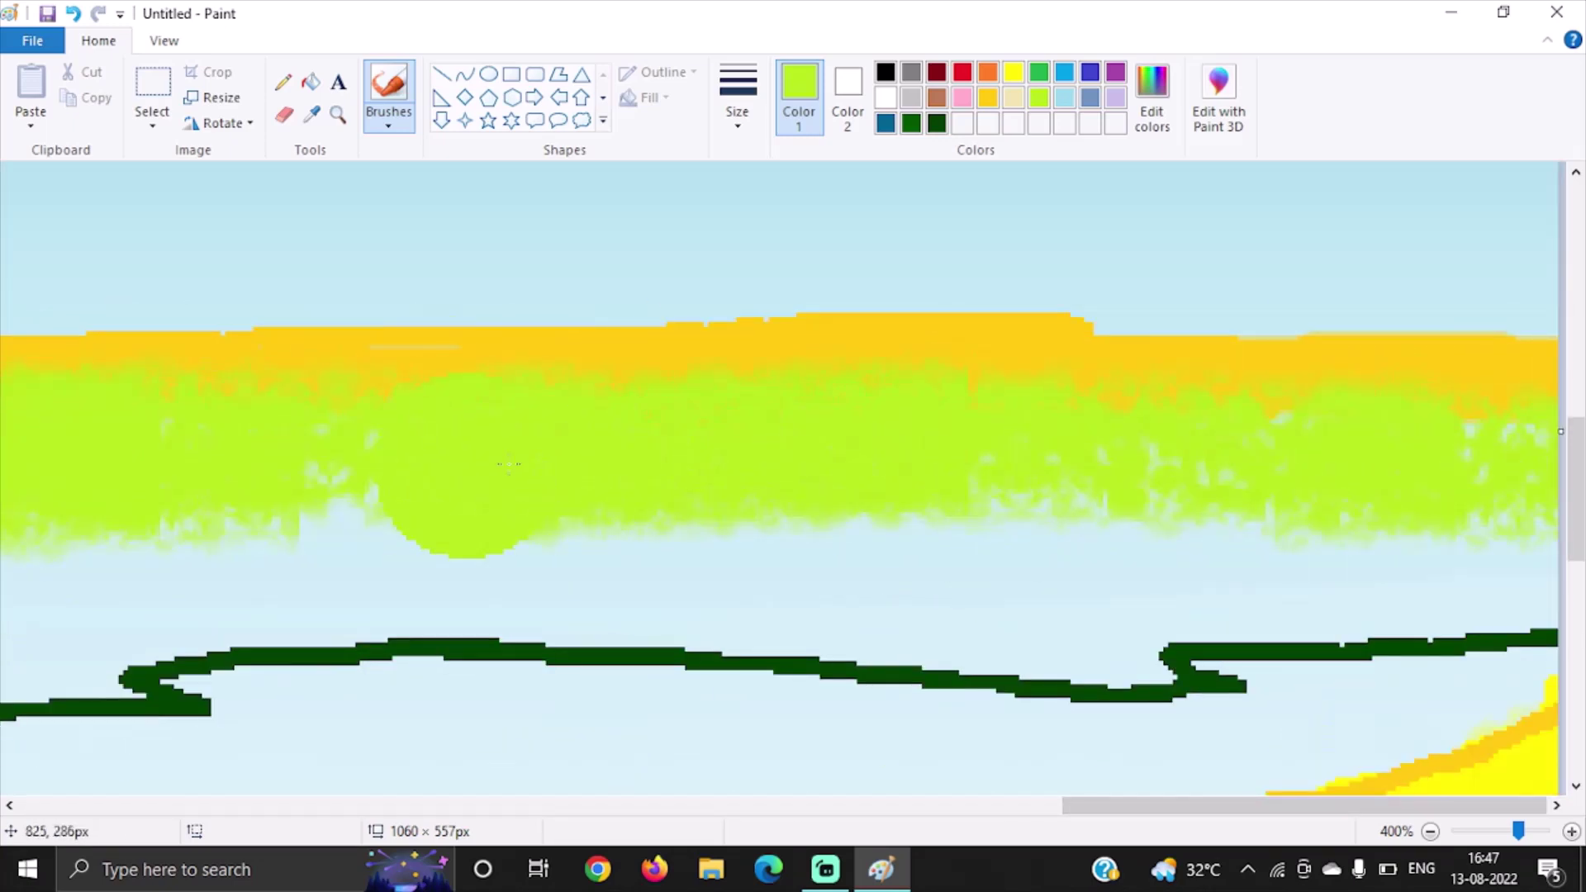
Step: Define a darker lime (red 160, green 206, blue 23) and paint it below the lime band's right and middle parts
left_click(1151, 87)
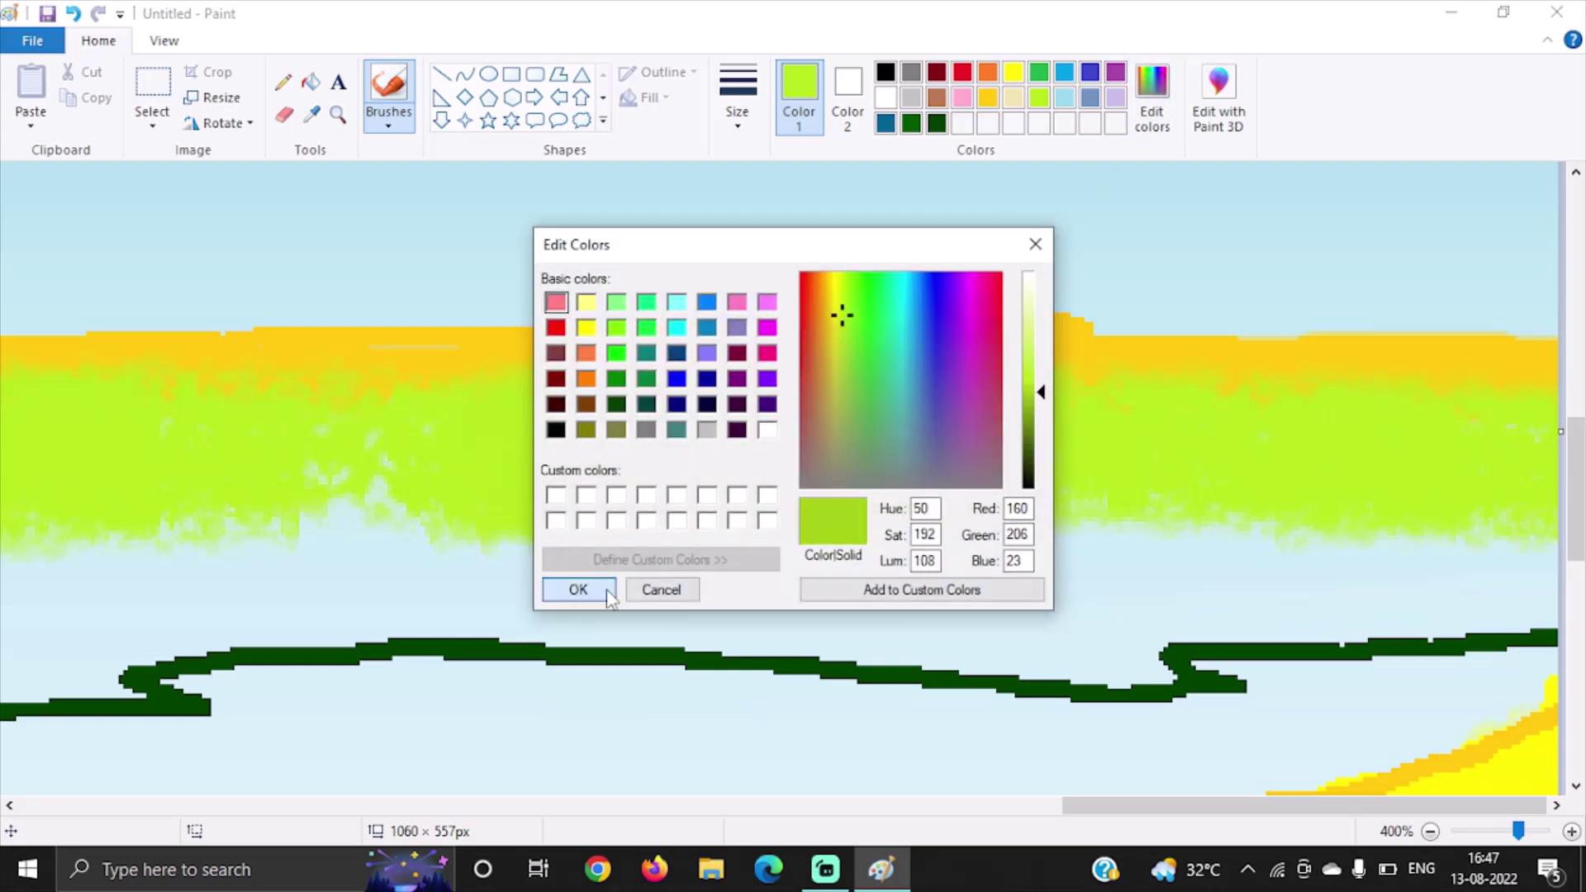
left_click(610, 598)
mouse_move(430, 537)
left_mouse_down()
mouse_move(1544, 561)
mouse_move(33, 545)
mouse_move(441, 540)
mouse_move(1053, 578)
mouse_move(1486, 578)
left_mouse_up()
left_click_drag(1246, 805, 808, 805)
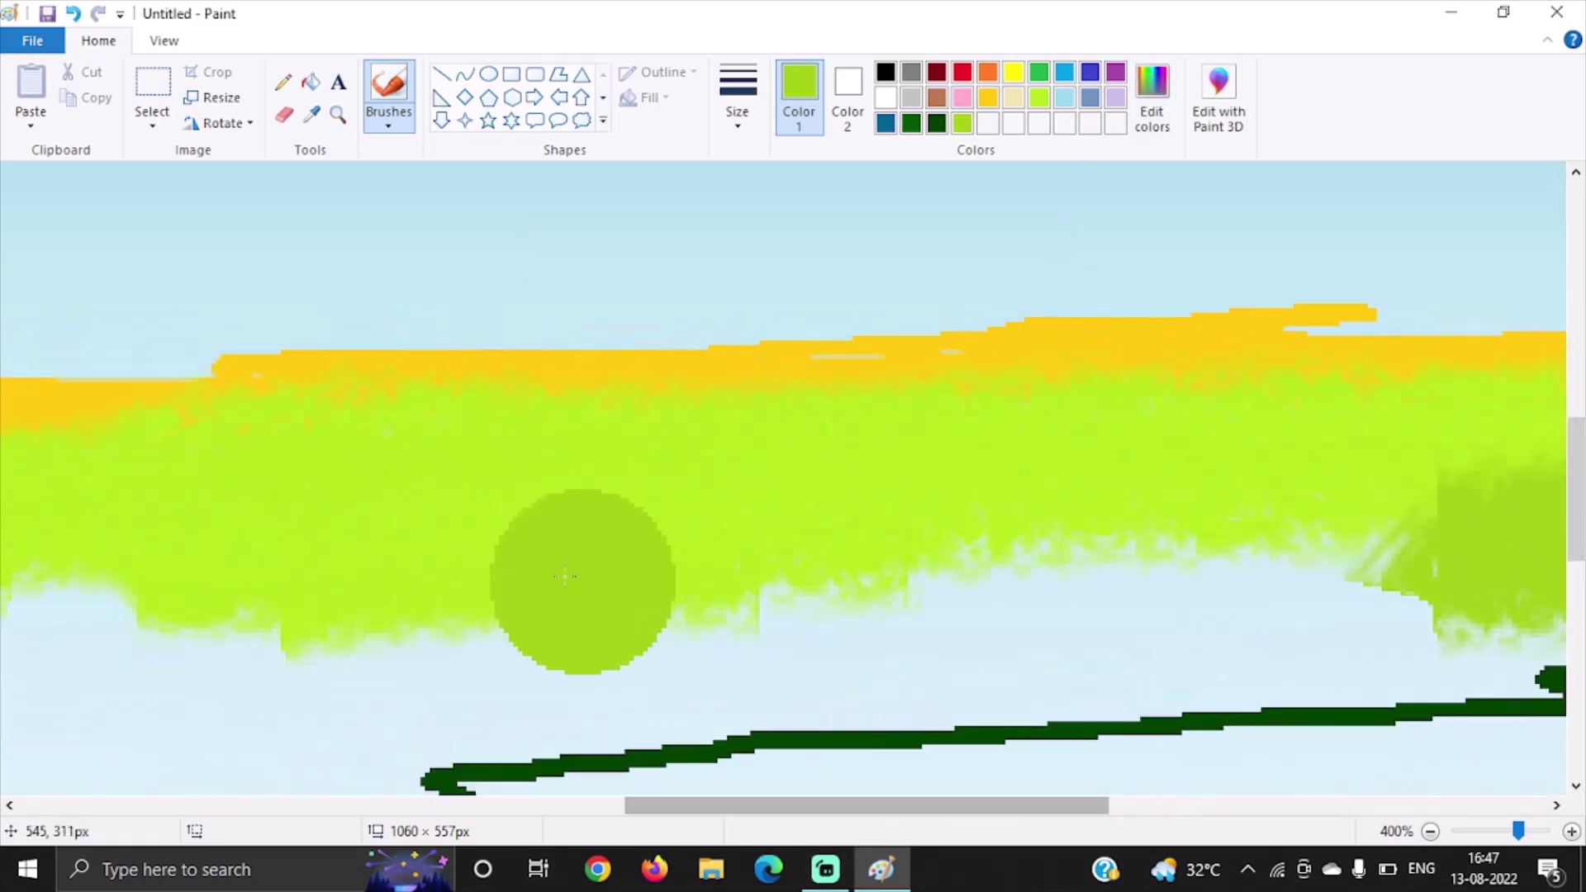
mouse_move(564, 576)
left_mouse_down()
mouse_move(973, 609)
mouse_move(1437, 512)
mouse_move(612, 495)
mouse_move(792, 677)
left_mouse_up()
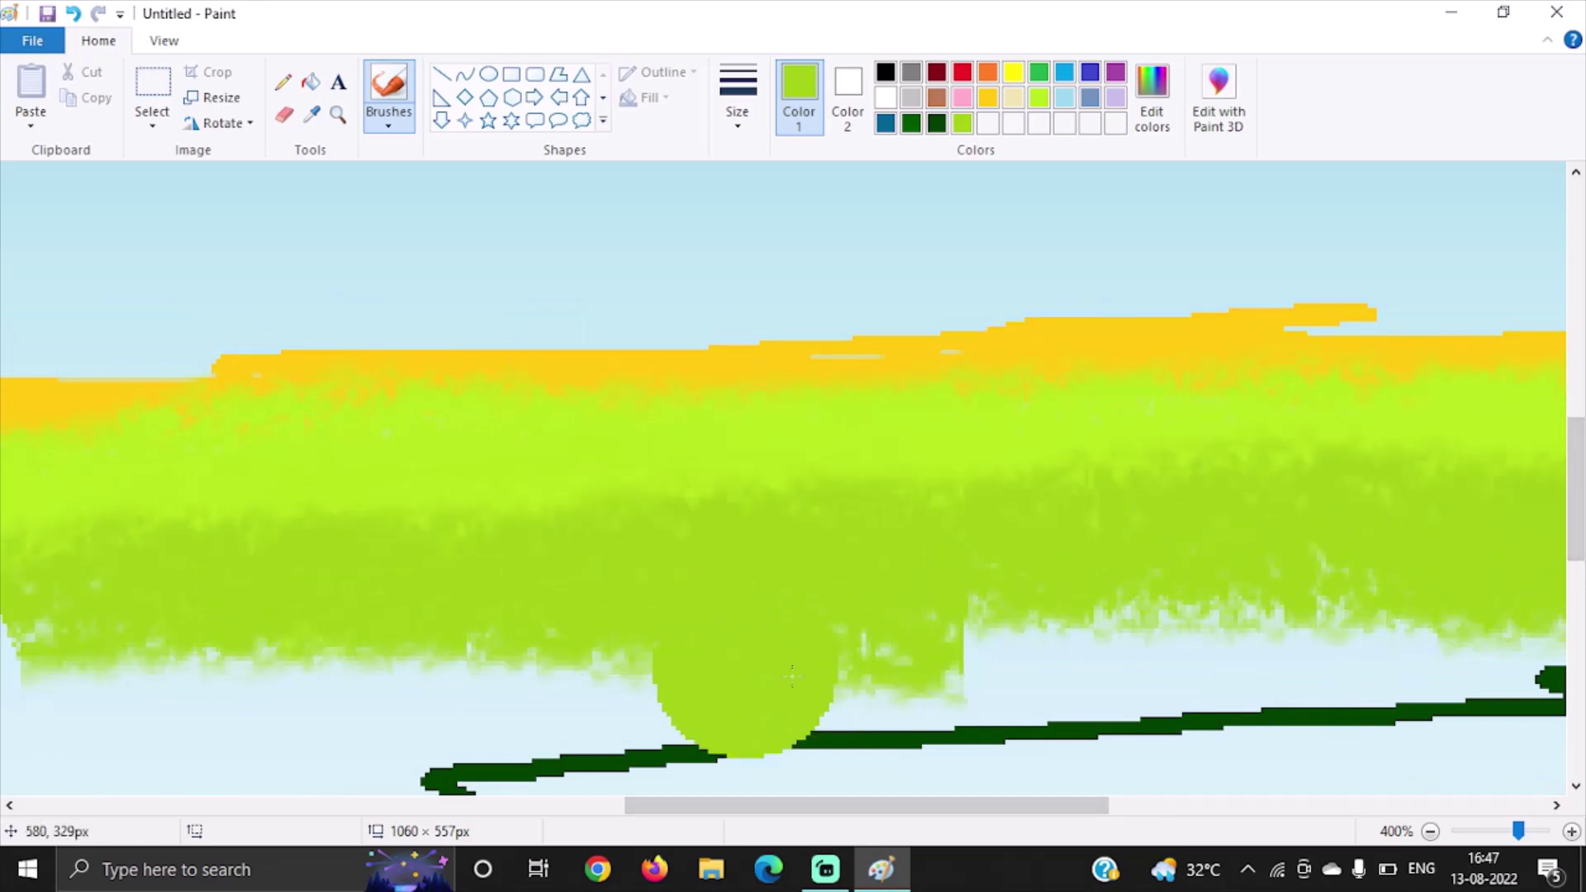
Step: Continue the darker lime layer beneath the lime band to the picture's left edge
left_click_drag(956, 808, 633, 816)
left_click_drag(46, 644, 1197, 640)
left_click_drag(1197, 640, 17, 673)
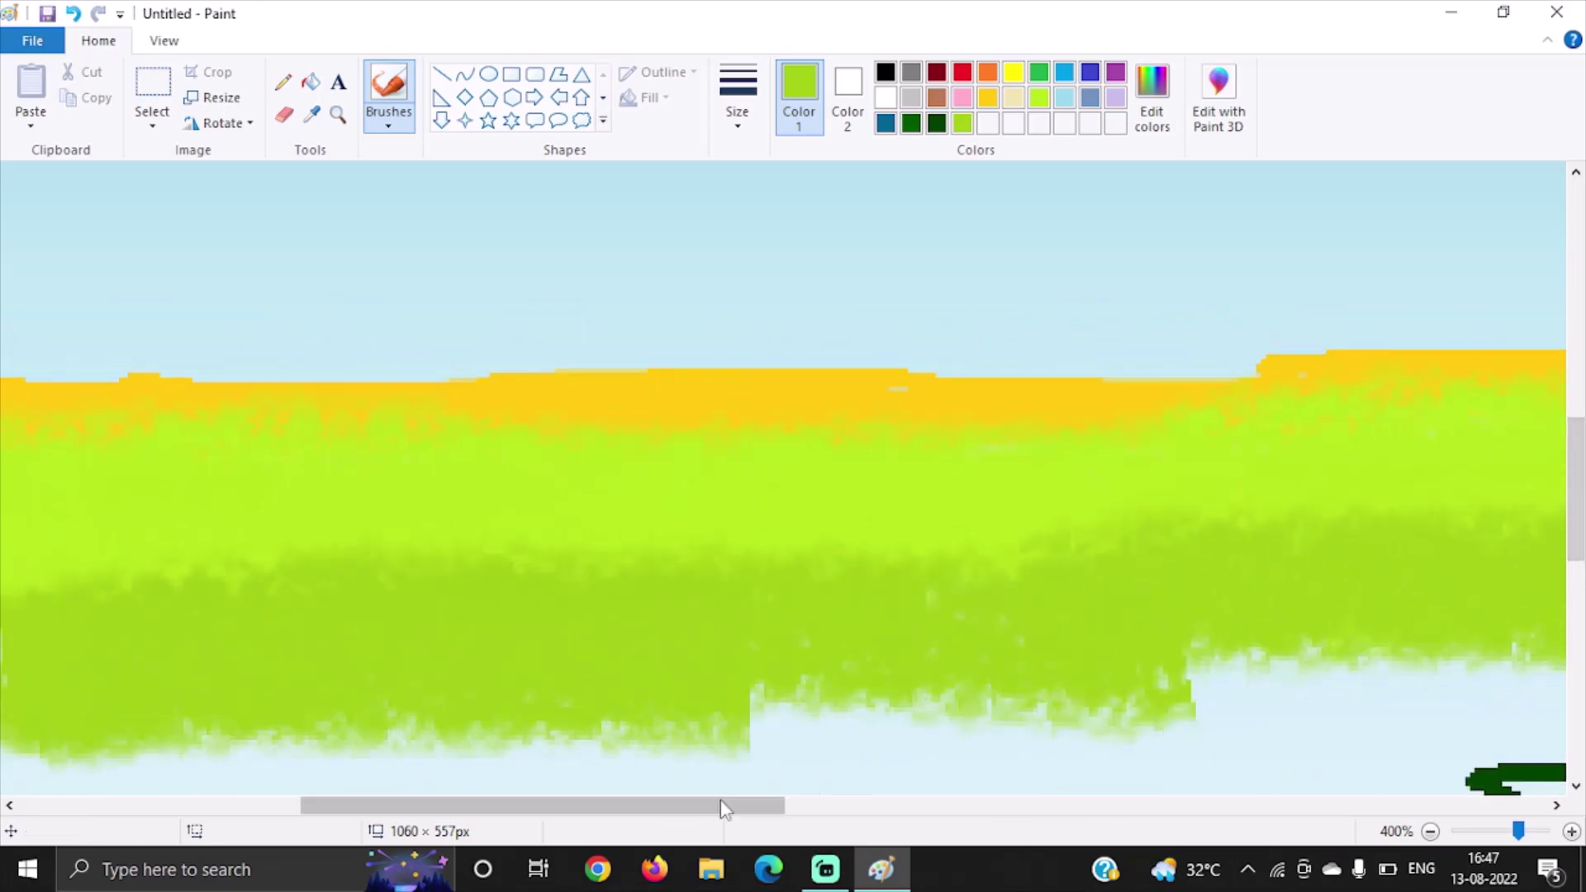
left_click_drag(720, 808, 439, 808)
left_click_drag(1197, 661, 163, 673)
left_click_drag(1129, 673, 2, 661)
left_click_drag(847, 702, 2, 726)
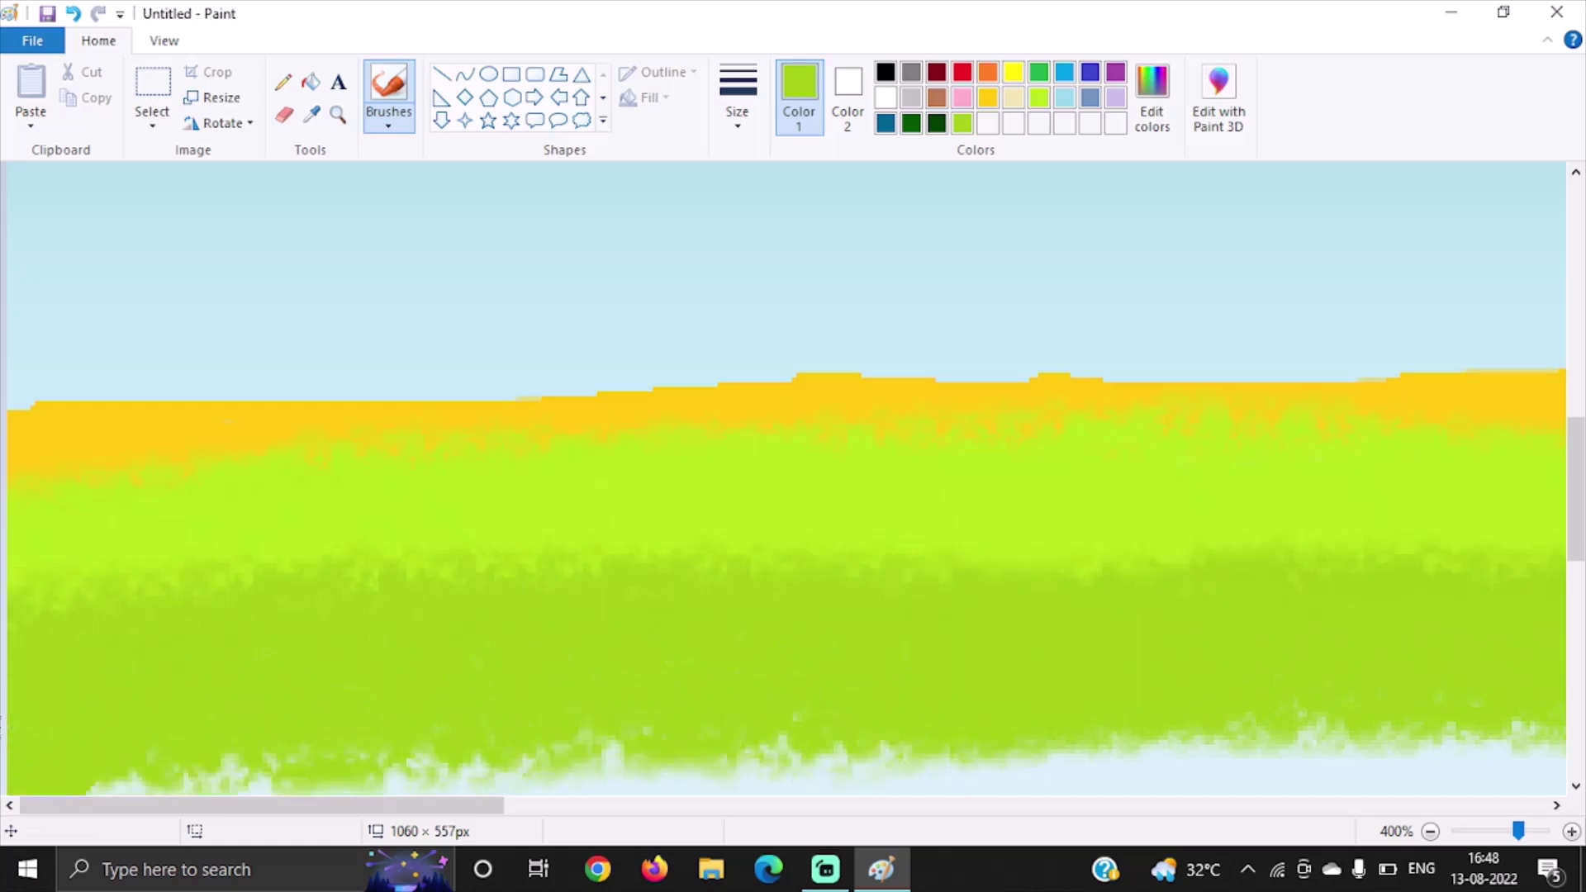
left_click_drag(793, 747, 4, 758)
Step: Define a dark olive green and paint it in crayon below the darker lime layer at the picture's left side
scroll(4, 758, "down", 5)
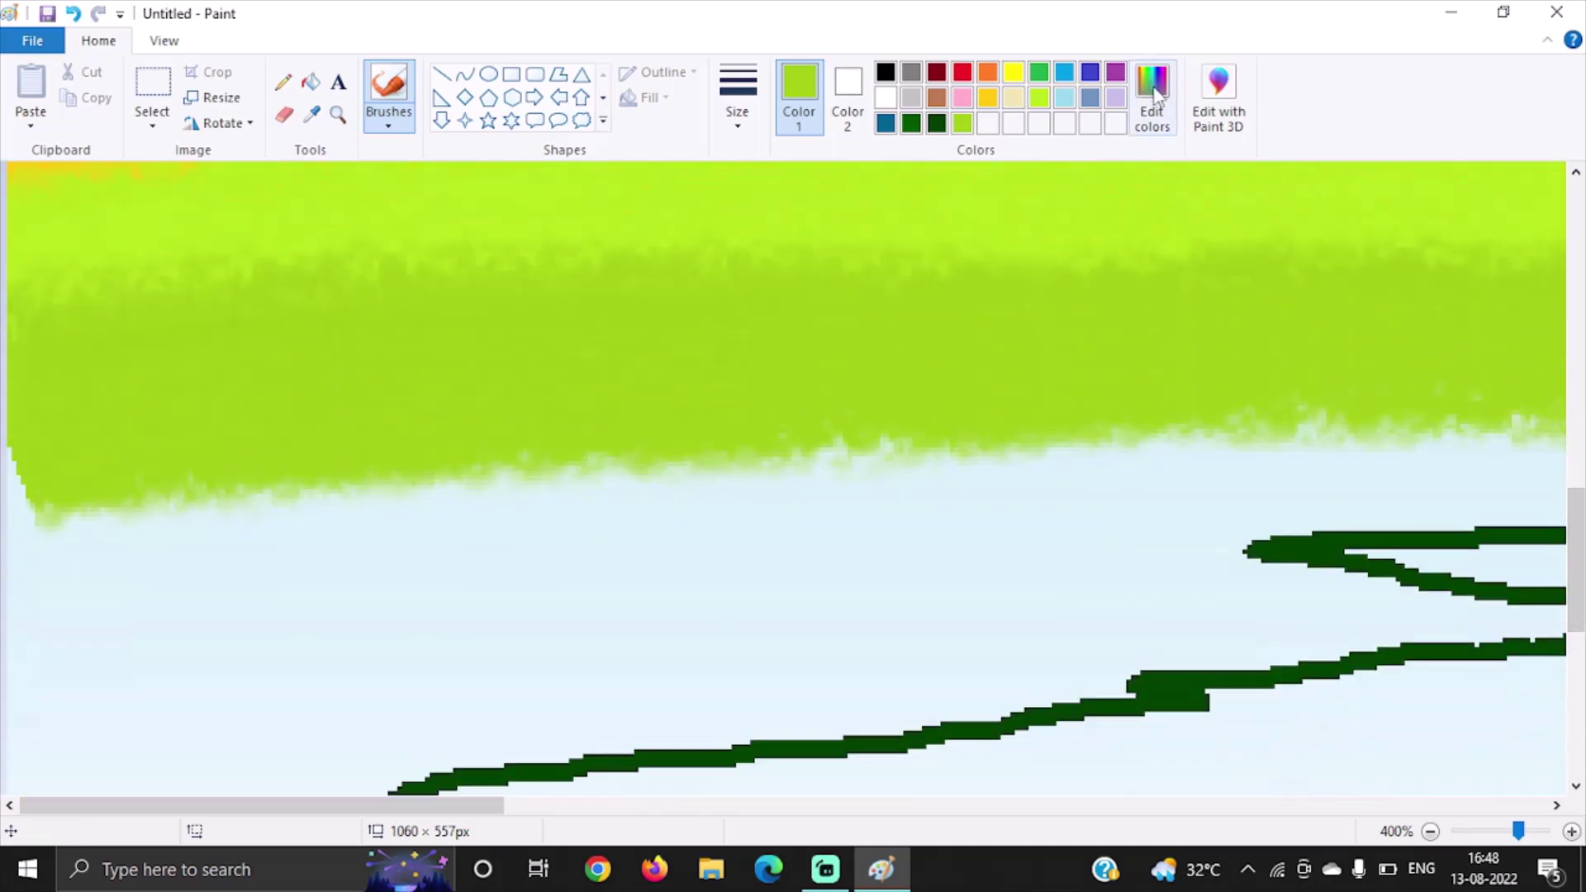
left_click(1152, 99)
left_click(1039, 427)
left_click(576, 595)
mouse_move(112, 495)
left_mouse_down()
mouse_move(846, 465)
mouse_move(419, 499)
mouse_move(625, 462)
mouse_move(204, 613)
mouse_move(15, 774)
left_mouse_up()
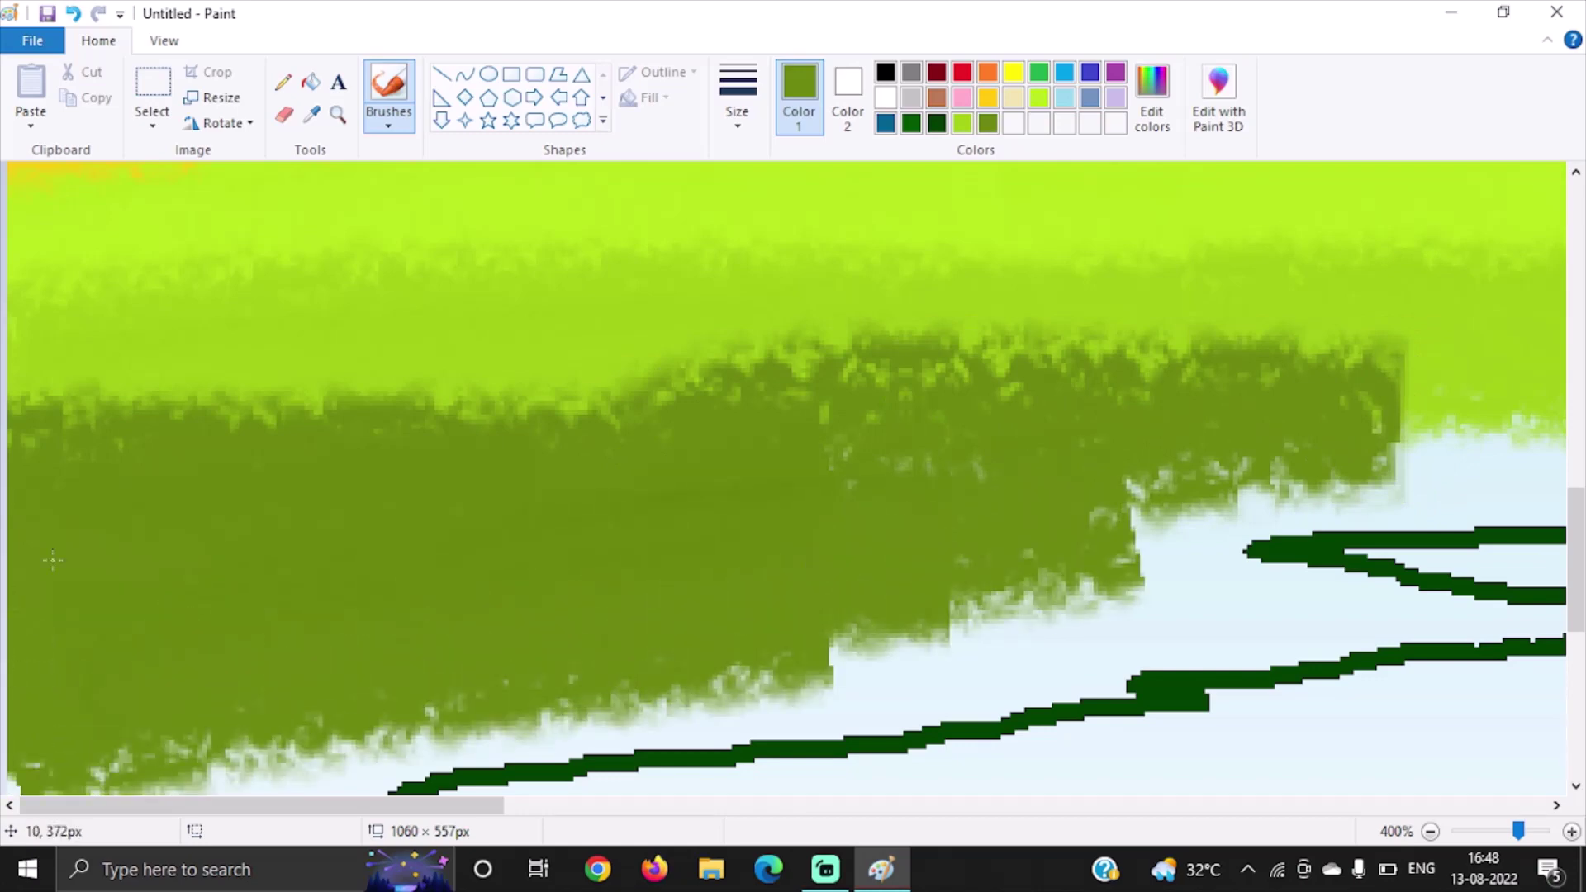
Step: Extend the olive green layer above the shoreline through the left-middle area, reducing the crayon to the third size option
left_click_drag(359, 806, 660, 842)
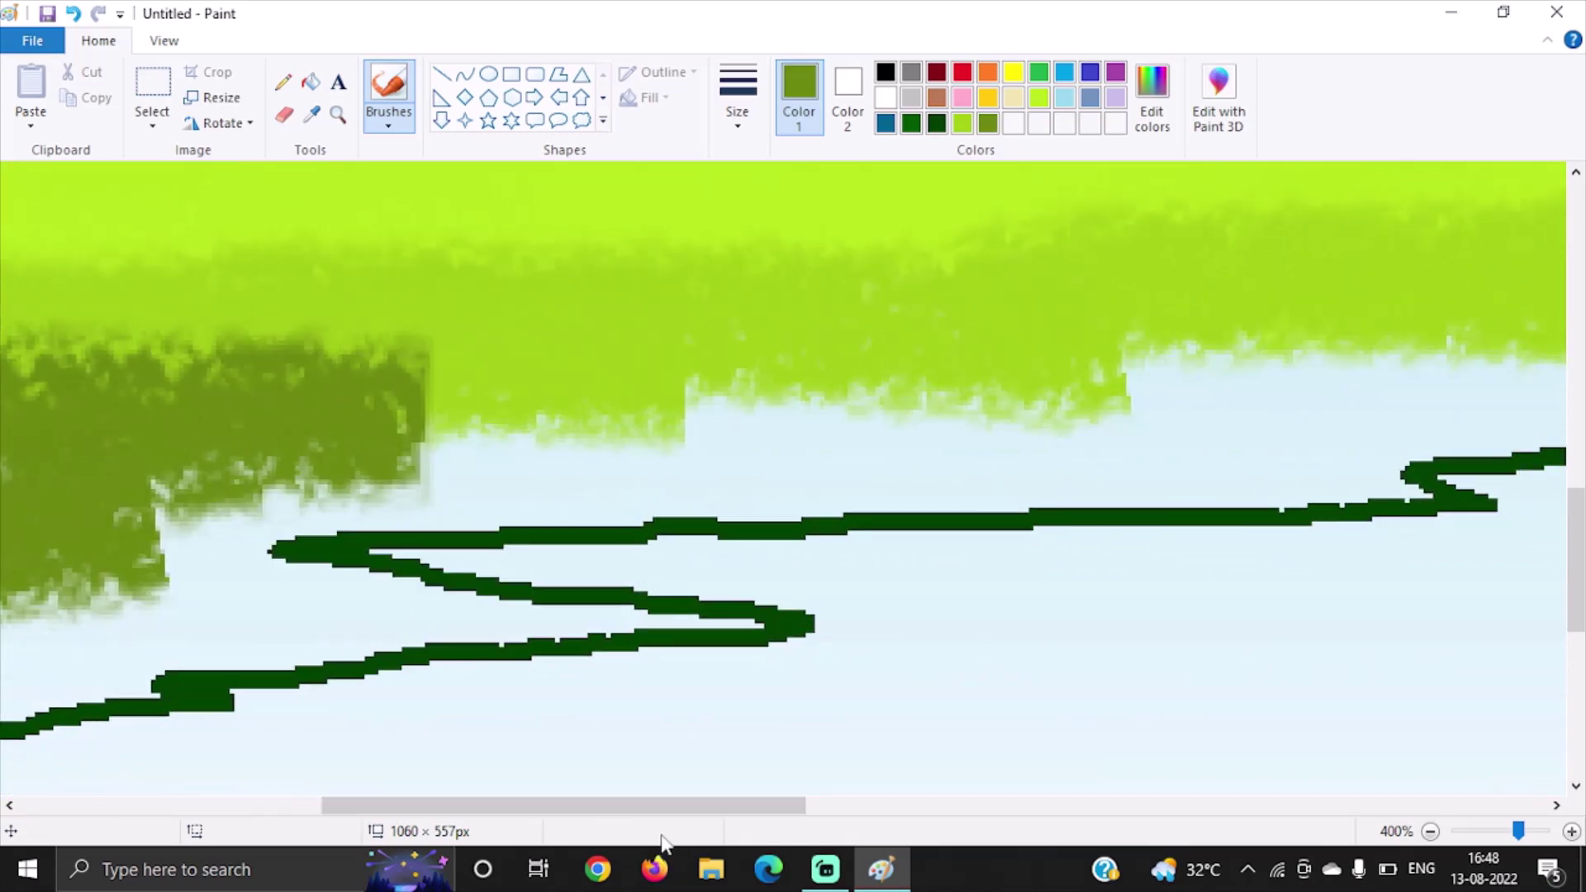
mouse_move(397, 400)
left_mouse_down()
mouse_move(694, 353)
mouse_move(1087, 399)
mouse_move(758, 428)
left_mouse_up()
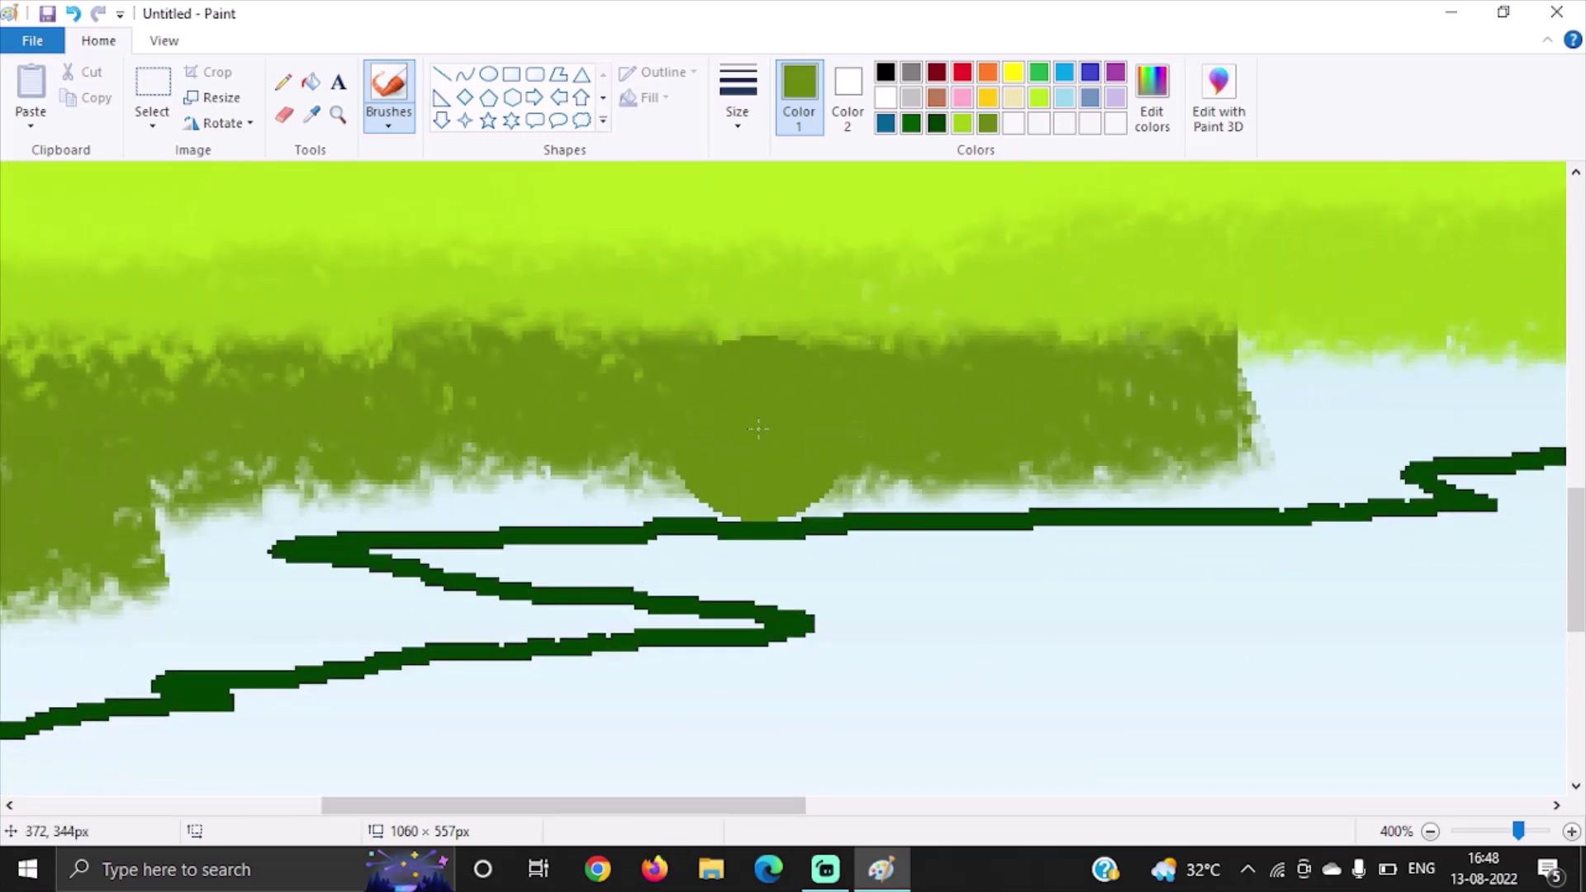
left_click(733, 124)
left_click(789, 257)
left_click_drag(1074, 363, 1573, 345)
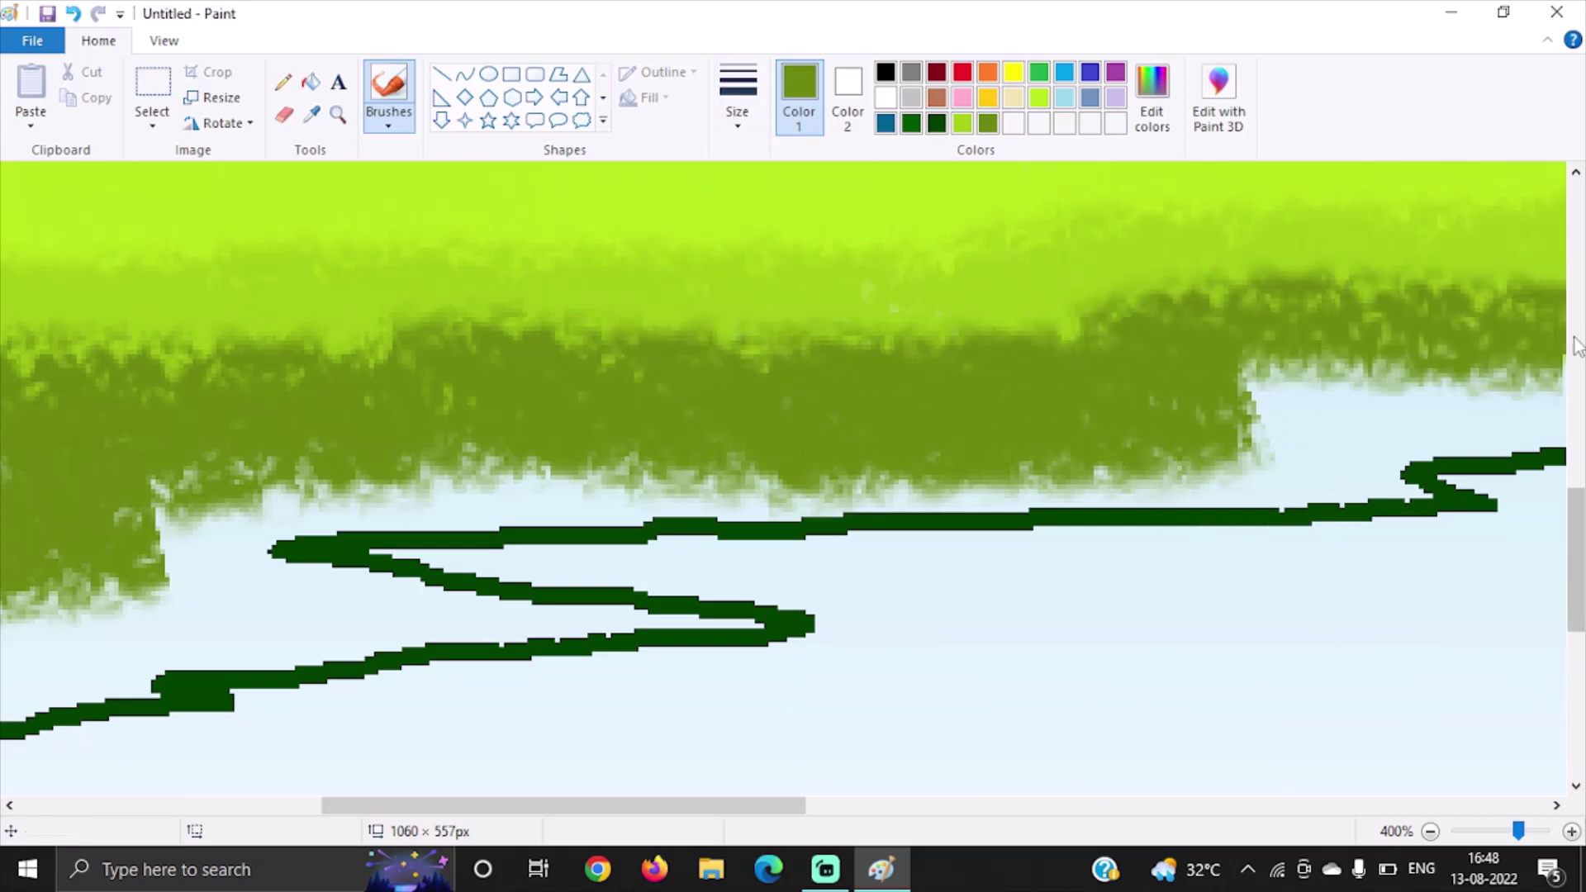
Step: Continue the olive green layer along the dark green shoreline toward the picture's right side
left_click_drag(619, 806, 970, 807)
left_click_drag(336, 301, 1298, 302)
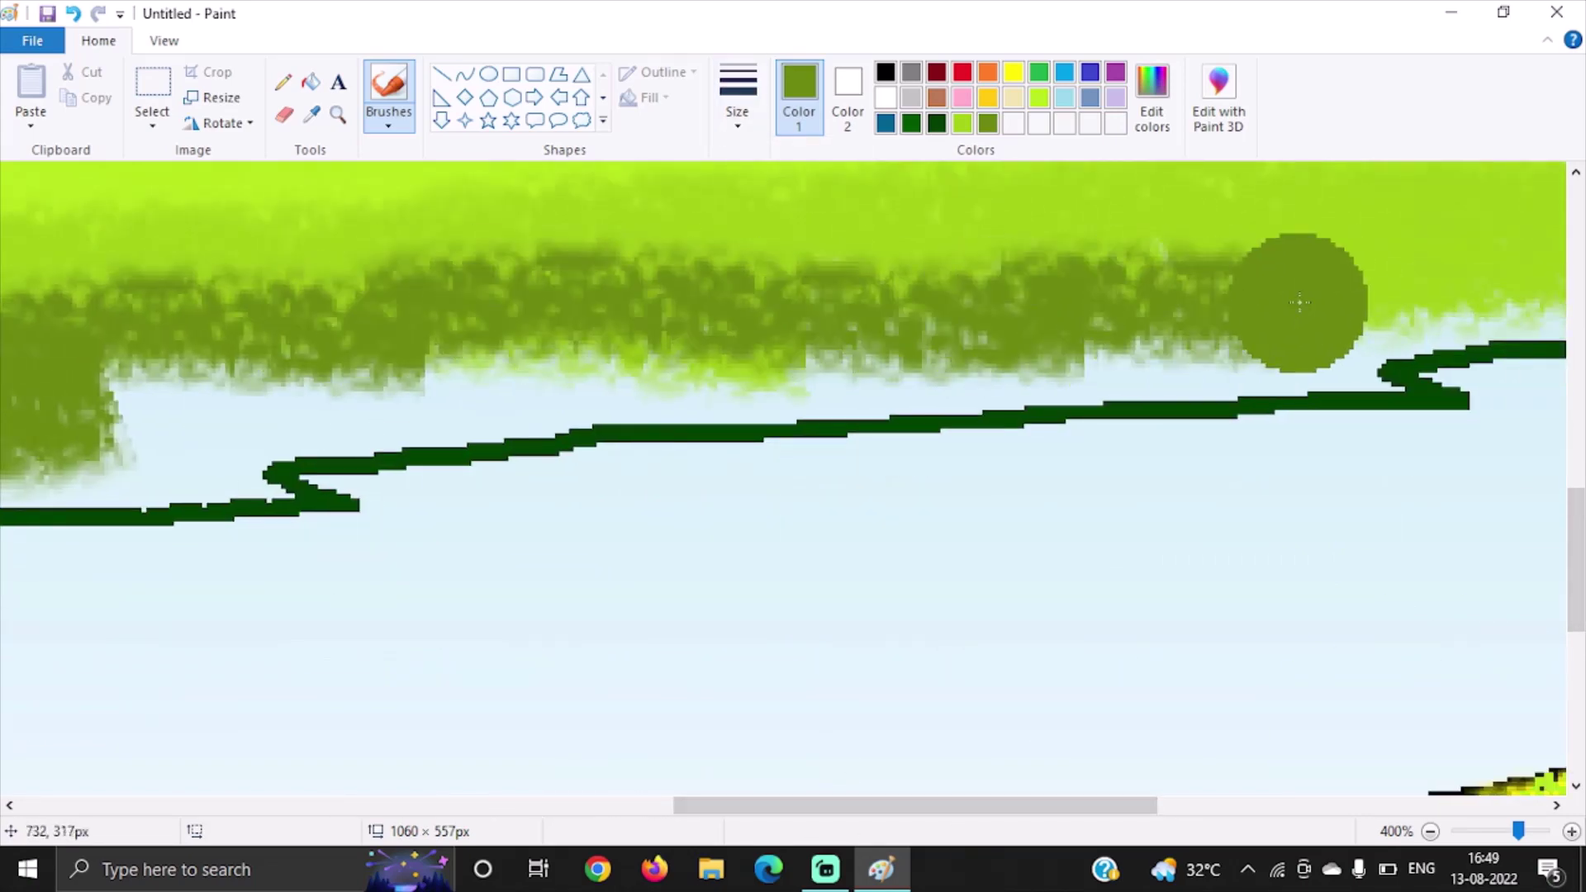
left_click_drag(850, 807, 1099, 807)
mouse_move(551, 289)
left_mouse_down()
mouse_move(1218, 296)
mouse_move(1561, 322)
left_mouse_up()
Step: Fill the olive green layer solidly down to the dark green shoreline in the right-middle area with the round brush
left_click(388, 99)
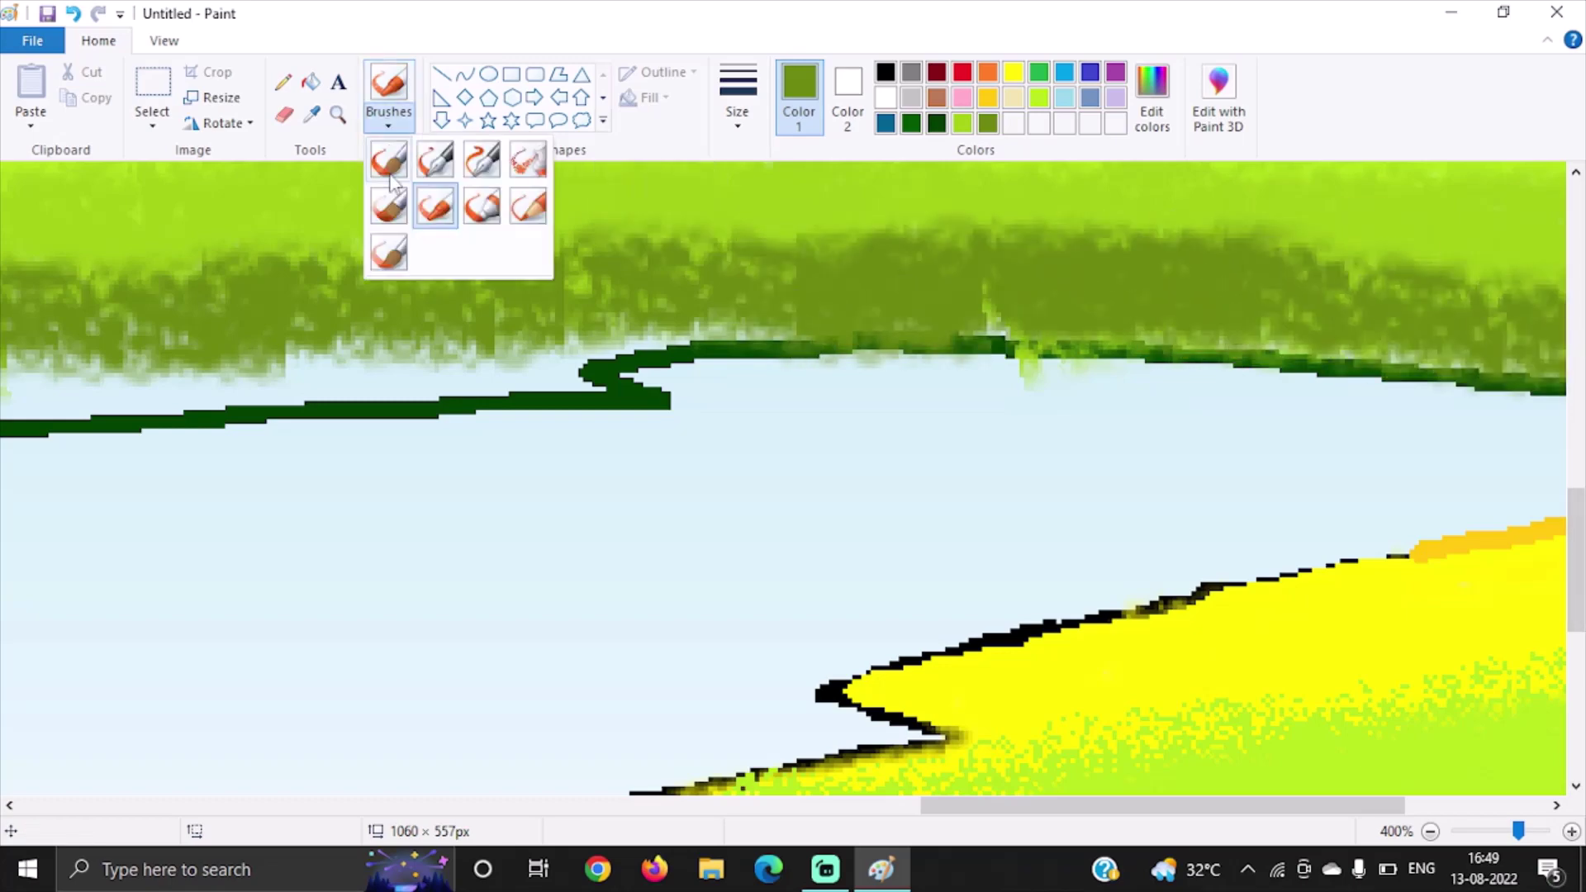
left_click(390, 169)
left_click_drag(784, 322, 1560, 364)
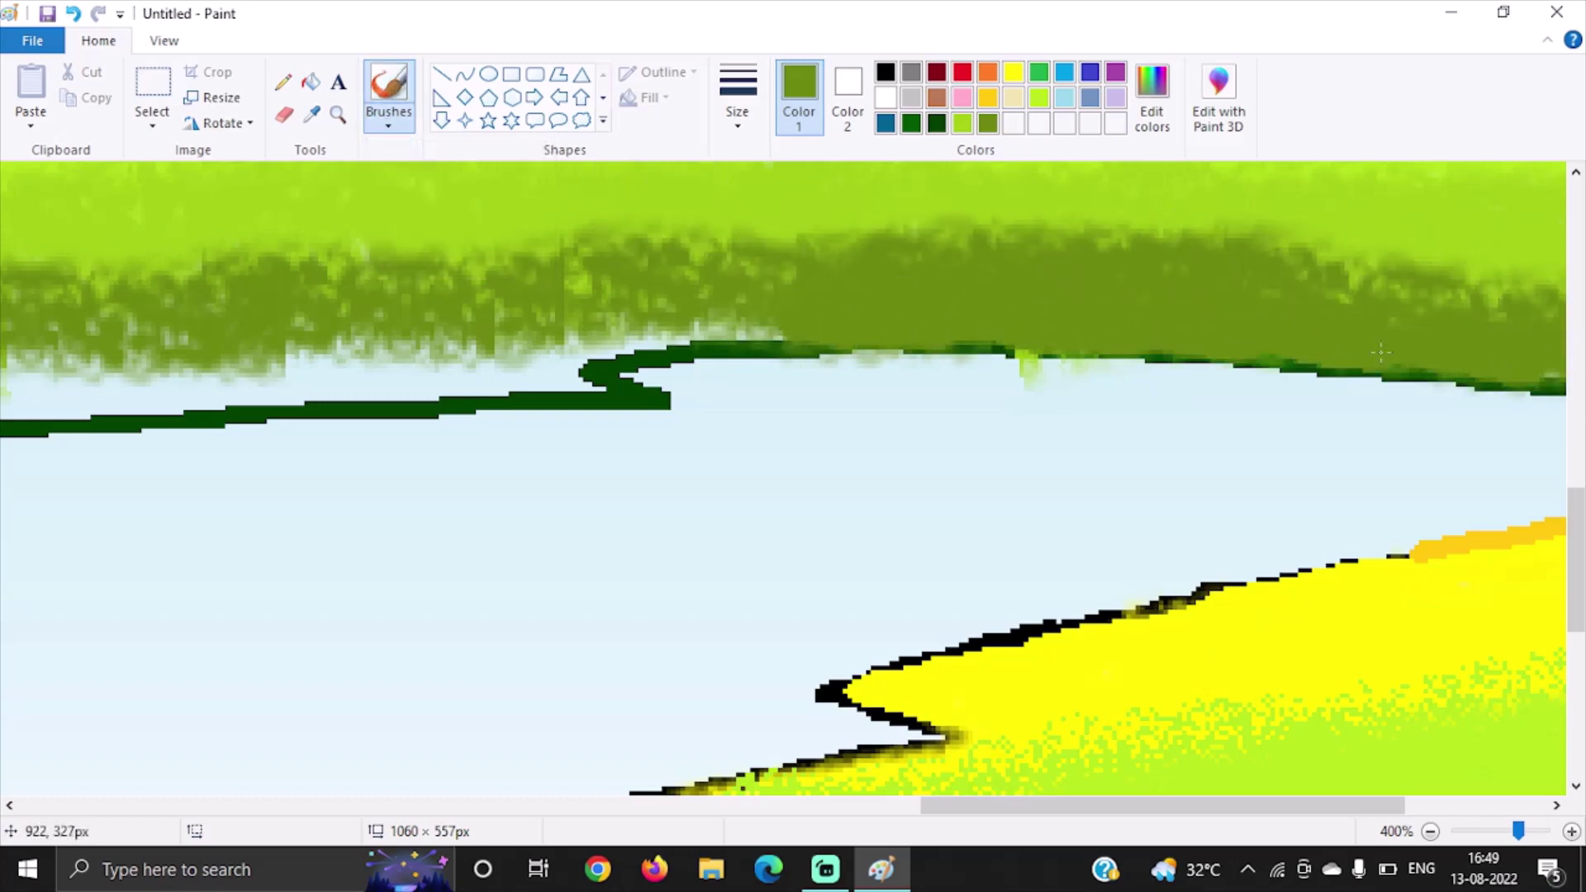
mouse_move(708, 307)
left_mouse_down()
mouse_move(256, 397)
mouse_move(818, 359)
left_mouse_up()
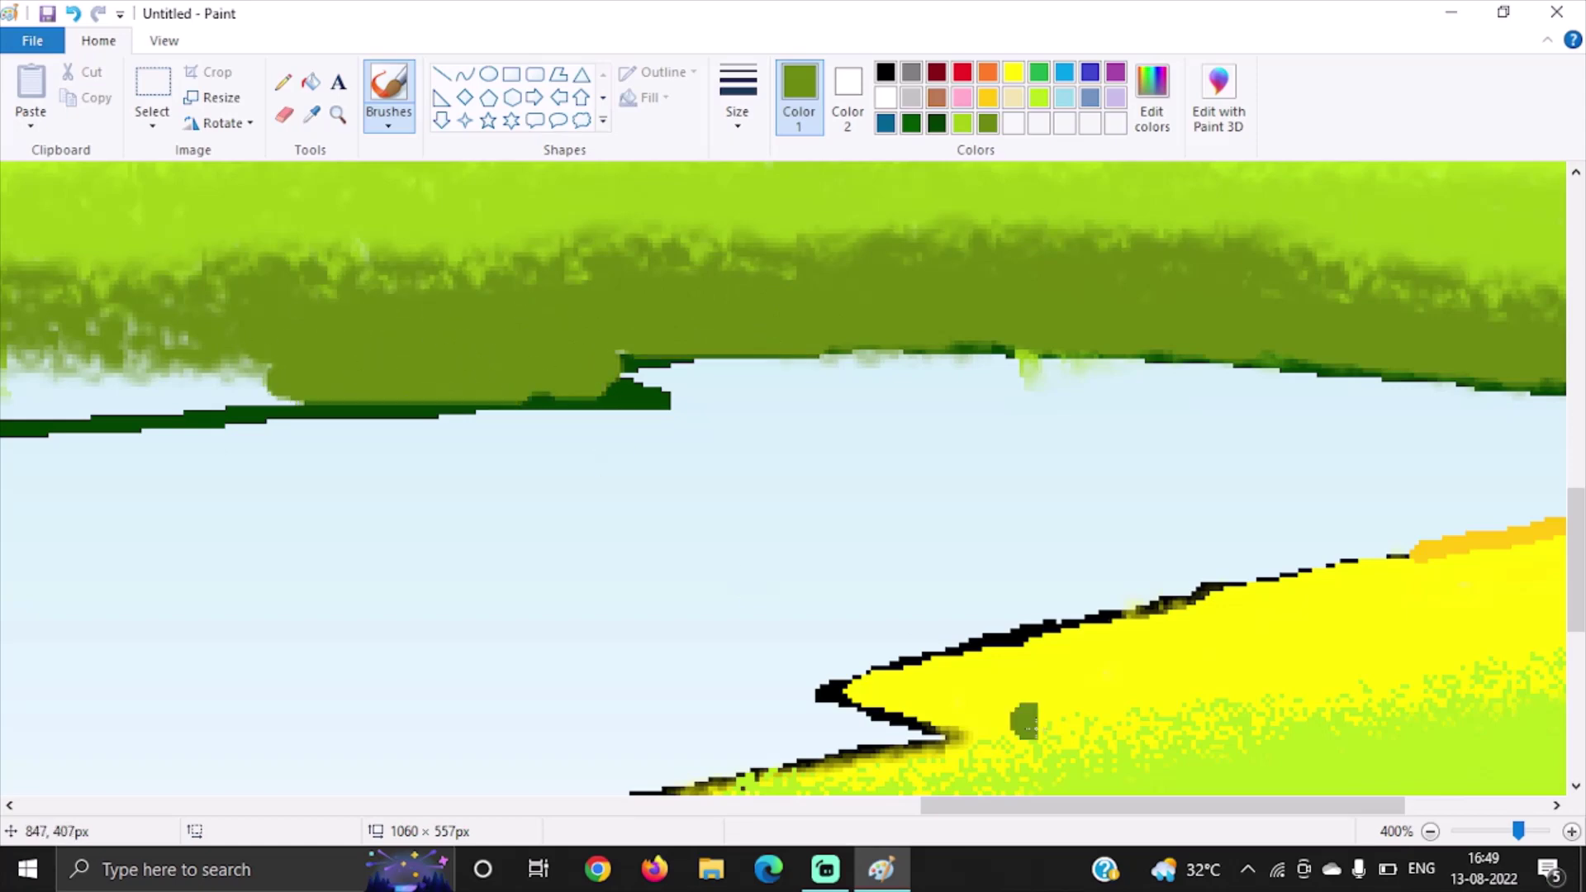
Step: Continue the solid olive green fill along the shoreline toward the picture's left side, including the pointed spit
left_click_drag(1159, 806, 939, 835)
mouse_move(991, 392)
left_mouse_down()
mouse_move(413, 396)
mouse_move(21, 481)
left_mouse_up()
left_click_drag(999, 806, 580, 806)
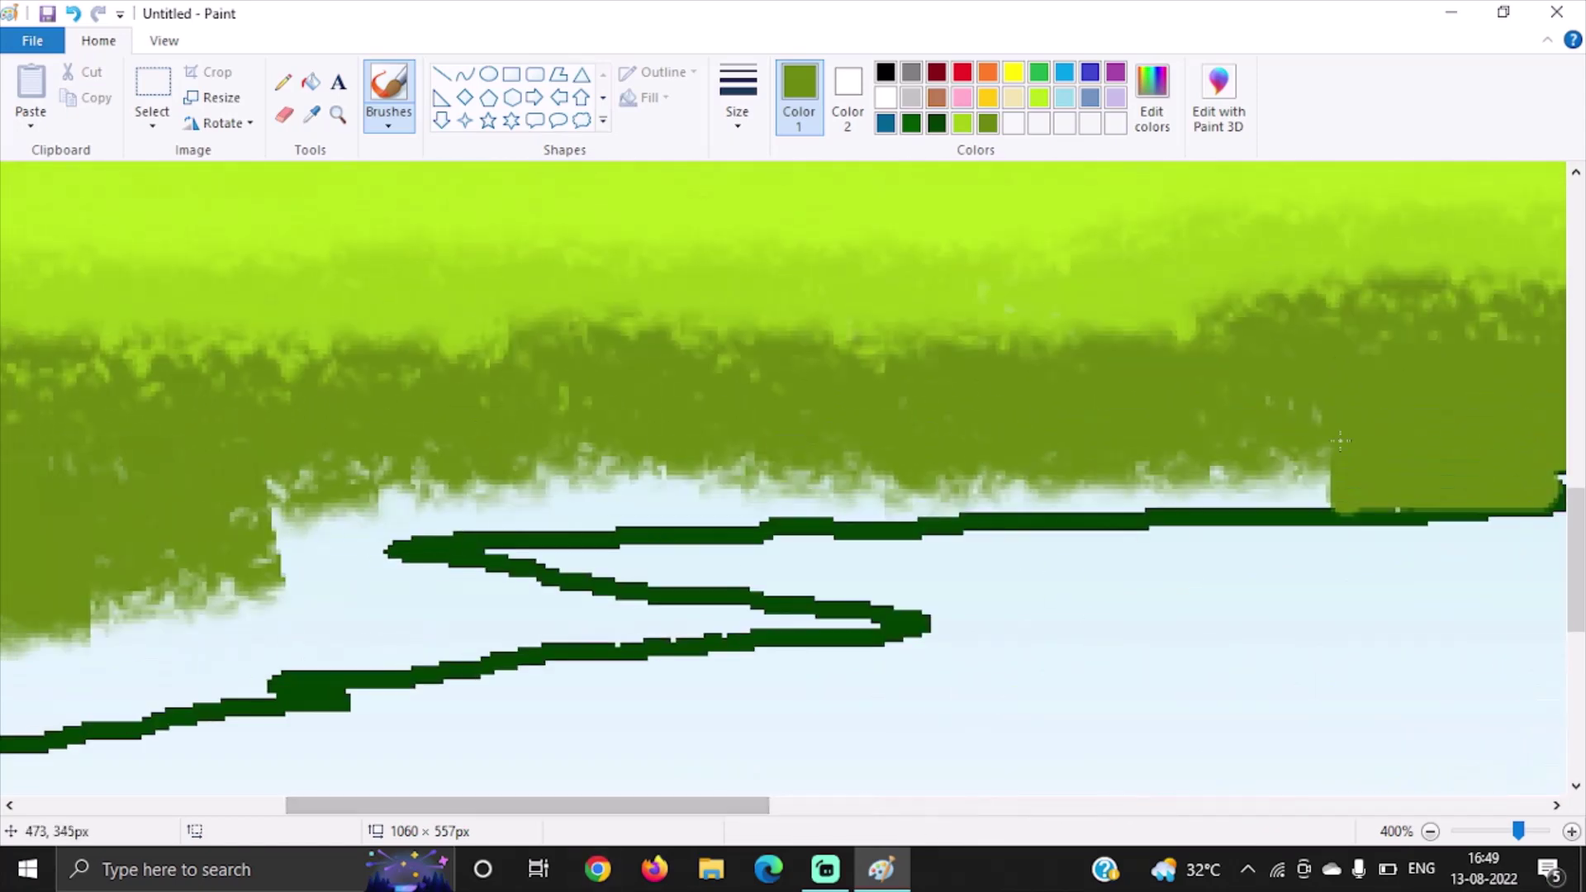
mouse_move(1330, 462)
left_mouse_down()
mouse_move(272, 496)
mouse_move(388, 506)
mouse_move(4, 595)
mouse_move(25, 694)
mouse_move(595, 611)
mouse_move(826, 628)
mouse_move(398, 642)
mouse_move(367, 446)
left_mouse_up()
Step: Spray olive green along the olive layer's upper edge with the airbrush at the largest size, from the left-middle area rightward
left_click(388, 122)
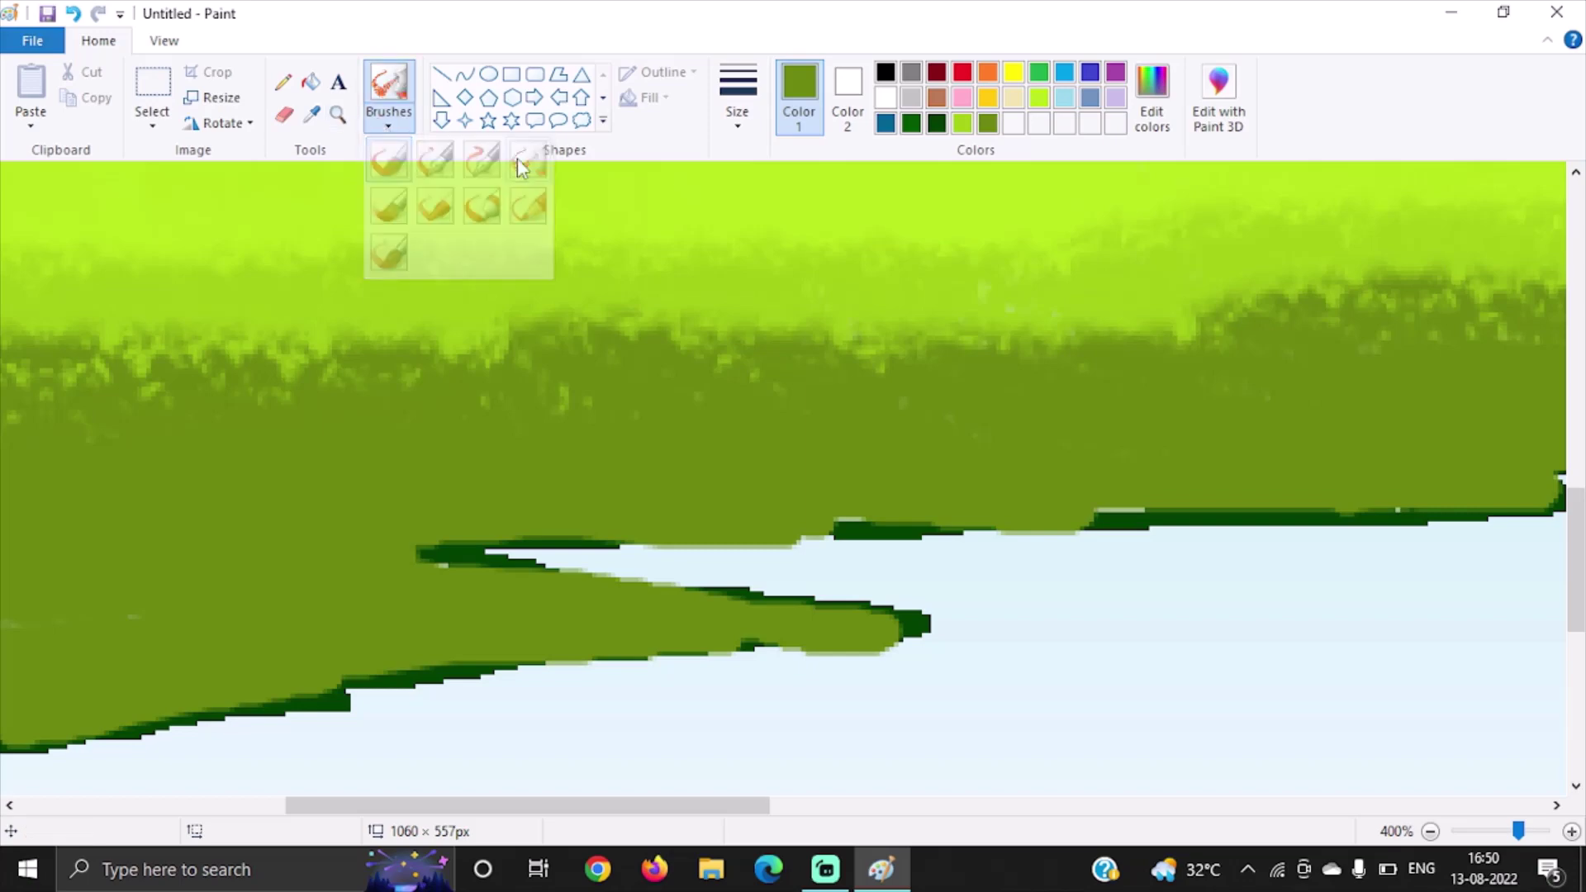
left_click(525, 158)
left_click(737, 107)
left_click(794, 299)
mouse_move(322, 342)
left_mouse_down()
mouse_move(170, 340)
mouse_move(559, 361)
left_mouse_up()
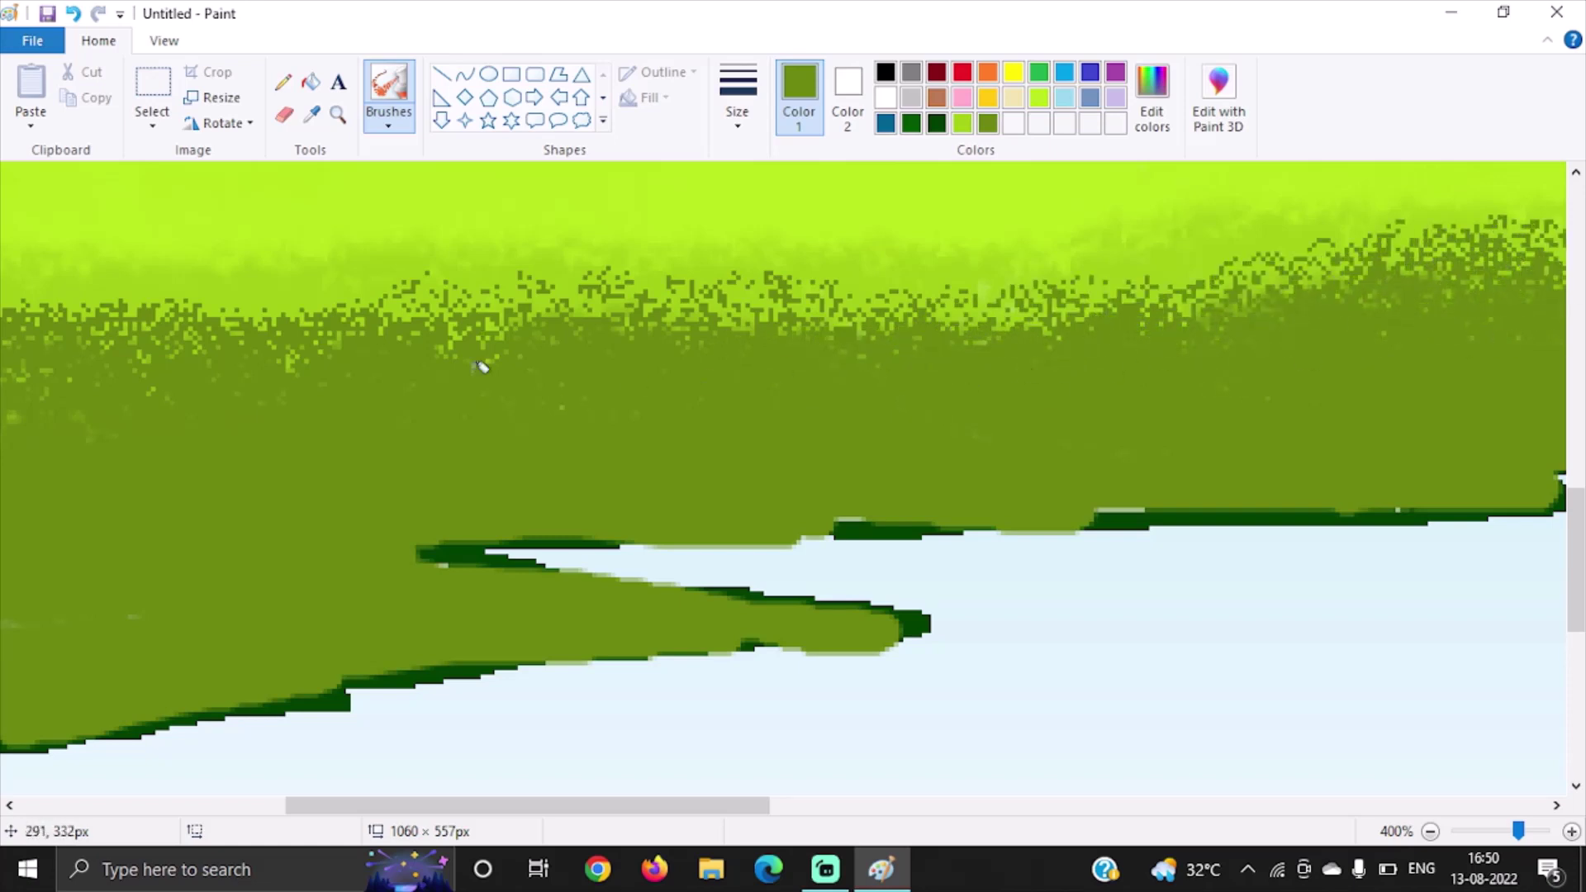
left_click_drag(641, 814, 1010, 814)
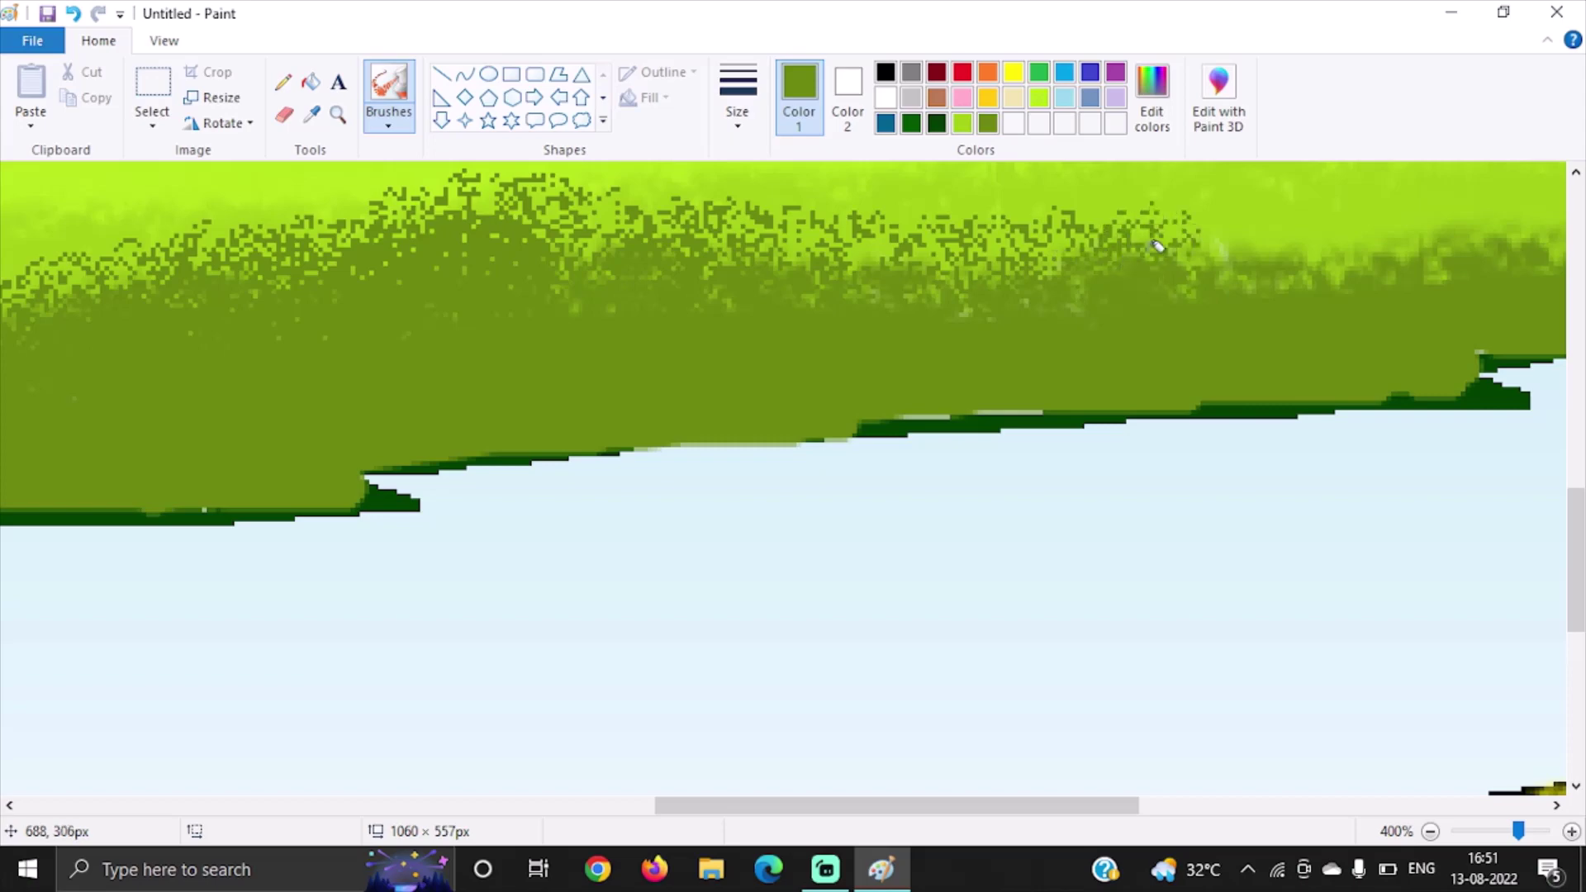
left_click_drag(1156, 246, 1417, 239)
left_click_drag(1536, 231, 1272, 324)
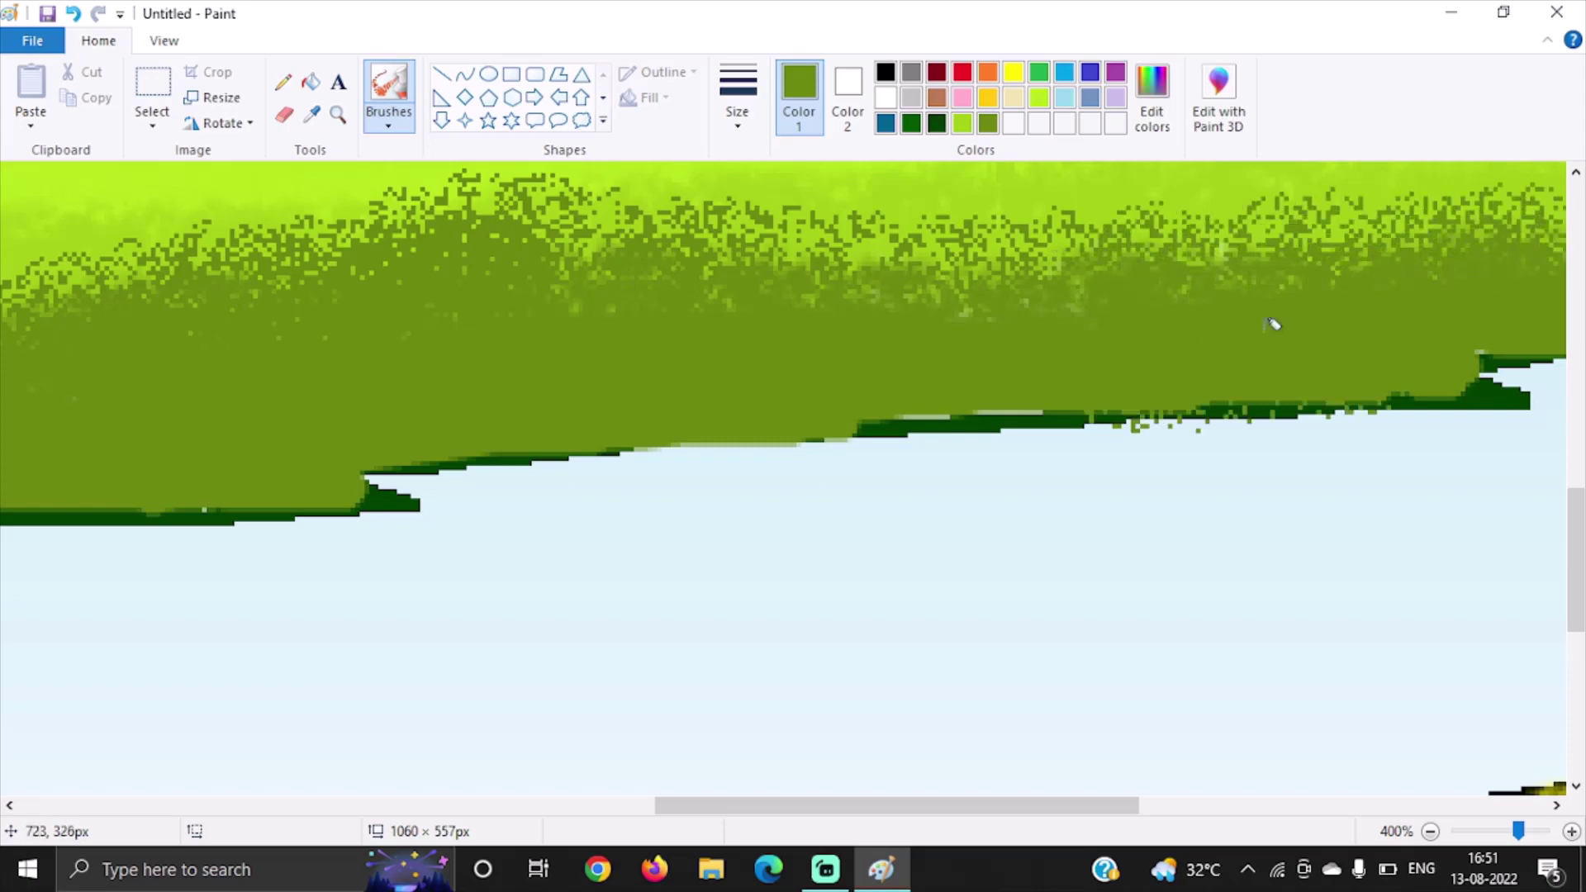
Step: Continue the olive airbrush texture along the upper edge toward the picture's right side and undo the last stroke
left_click_drag(941, 814, 1207, 814)
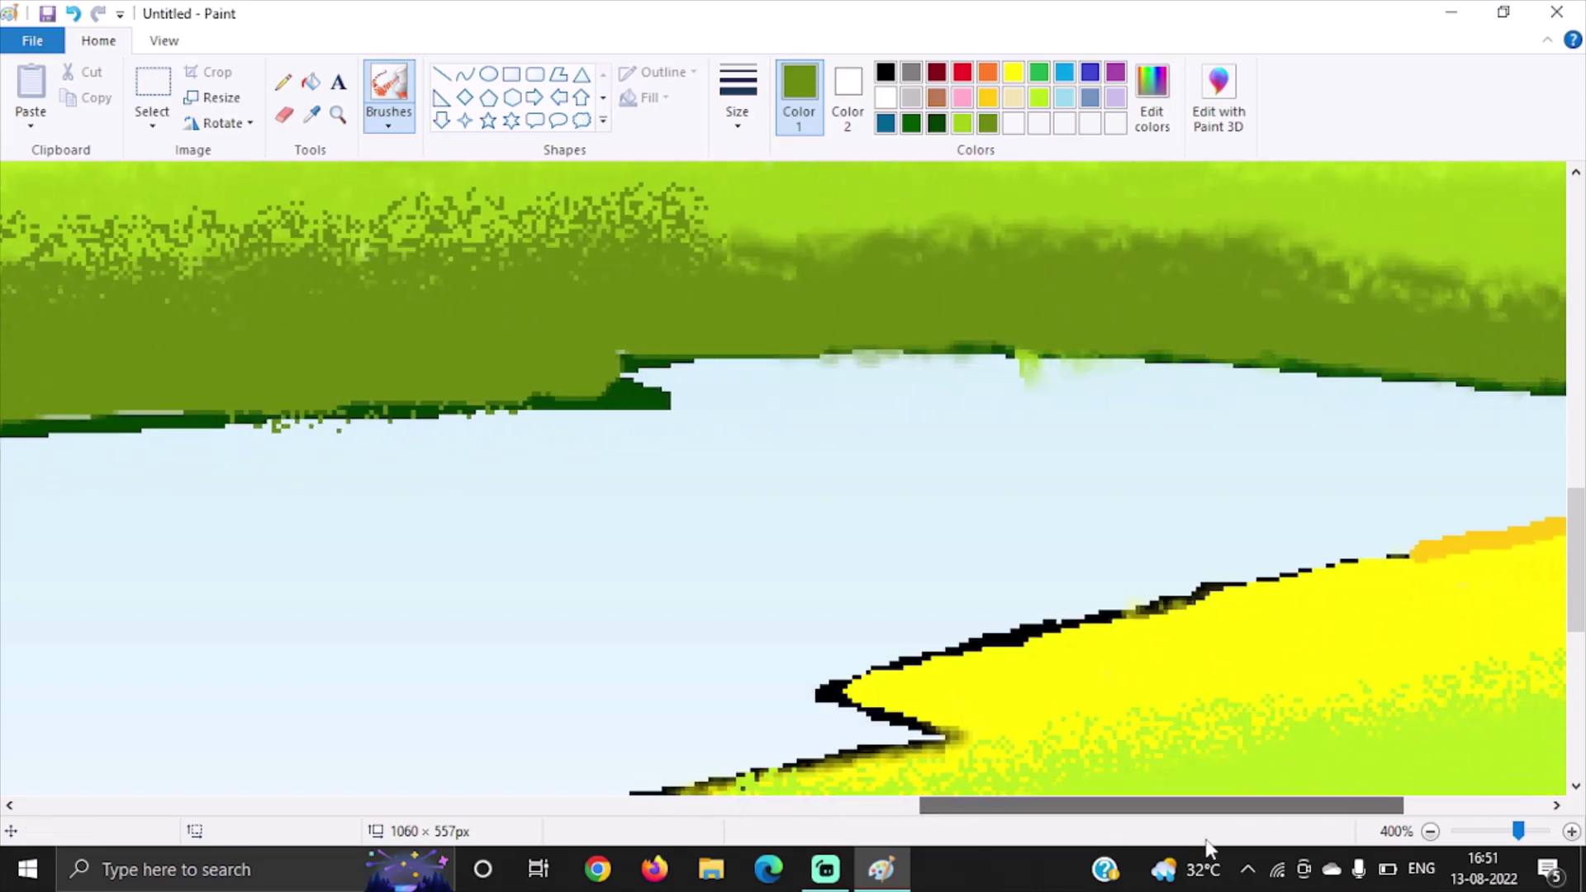
left_click_drag(1576, 562, 1576, 530)
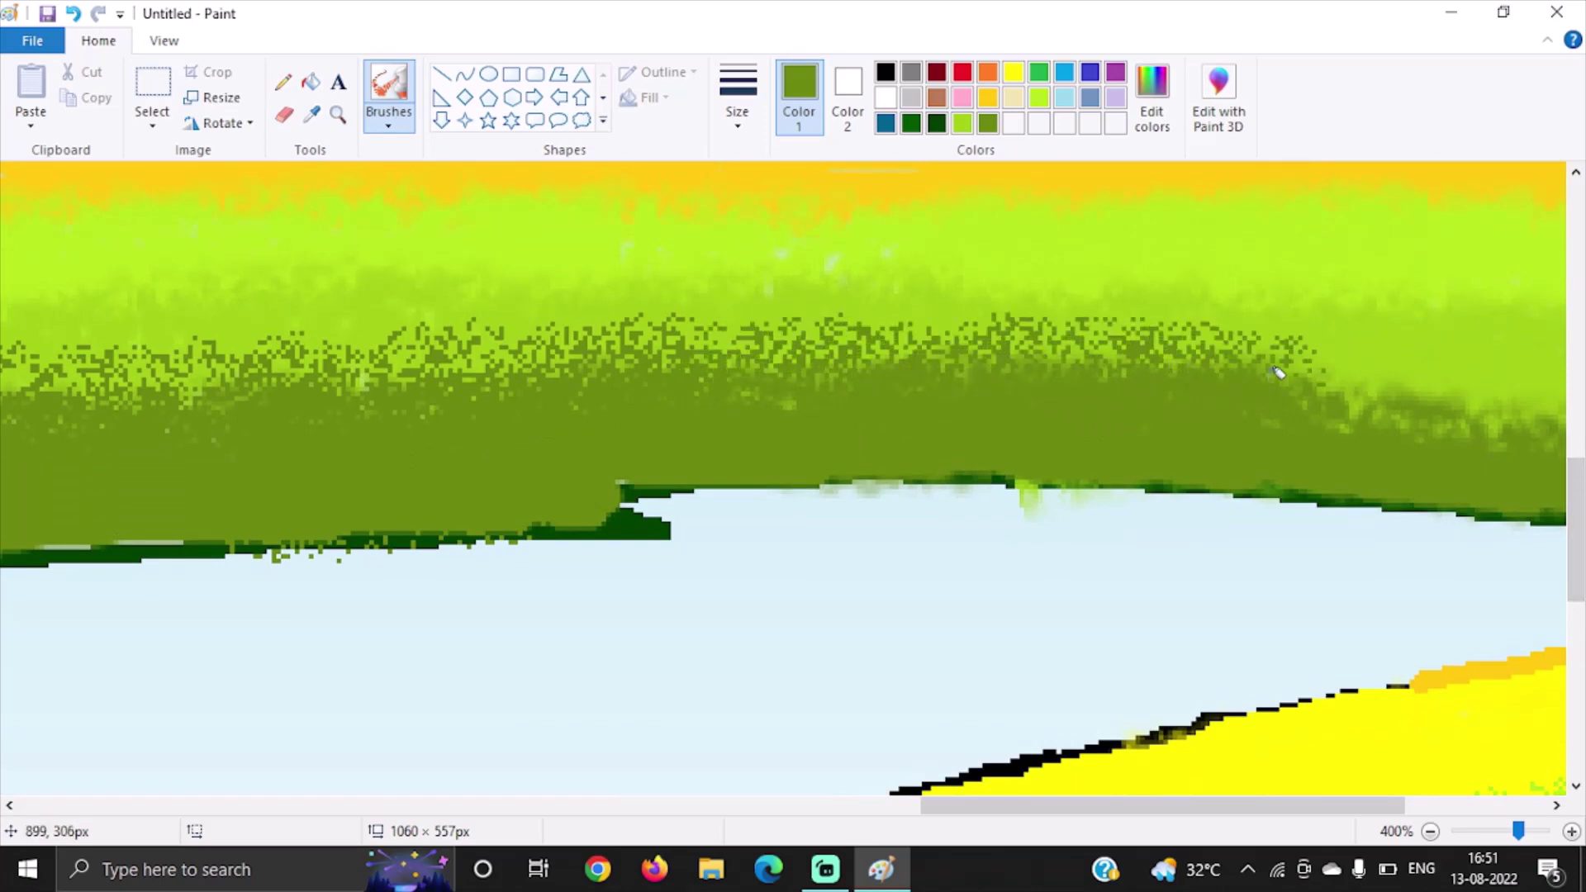
left_click_drag(1152, 843, 1380, 836)
left_click_drag(1152, 445, 1151, 479)
key("ctrl+z")
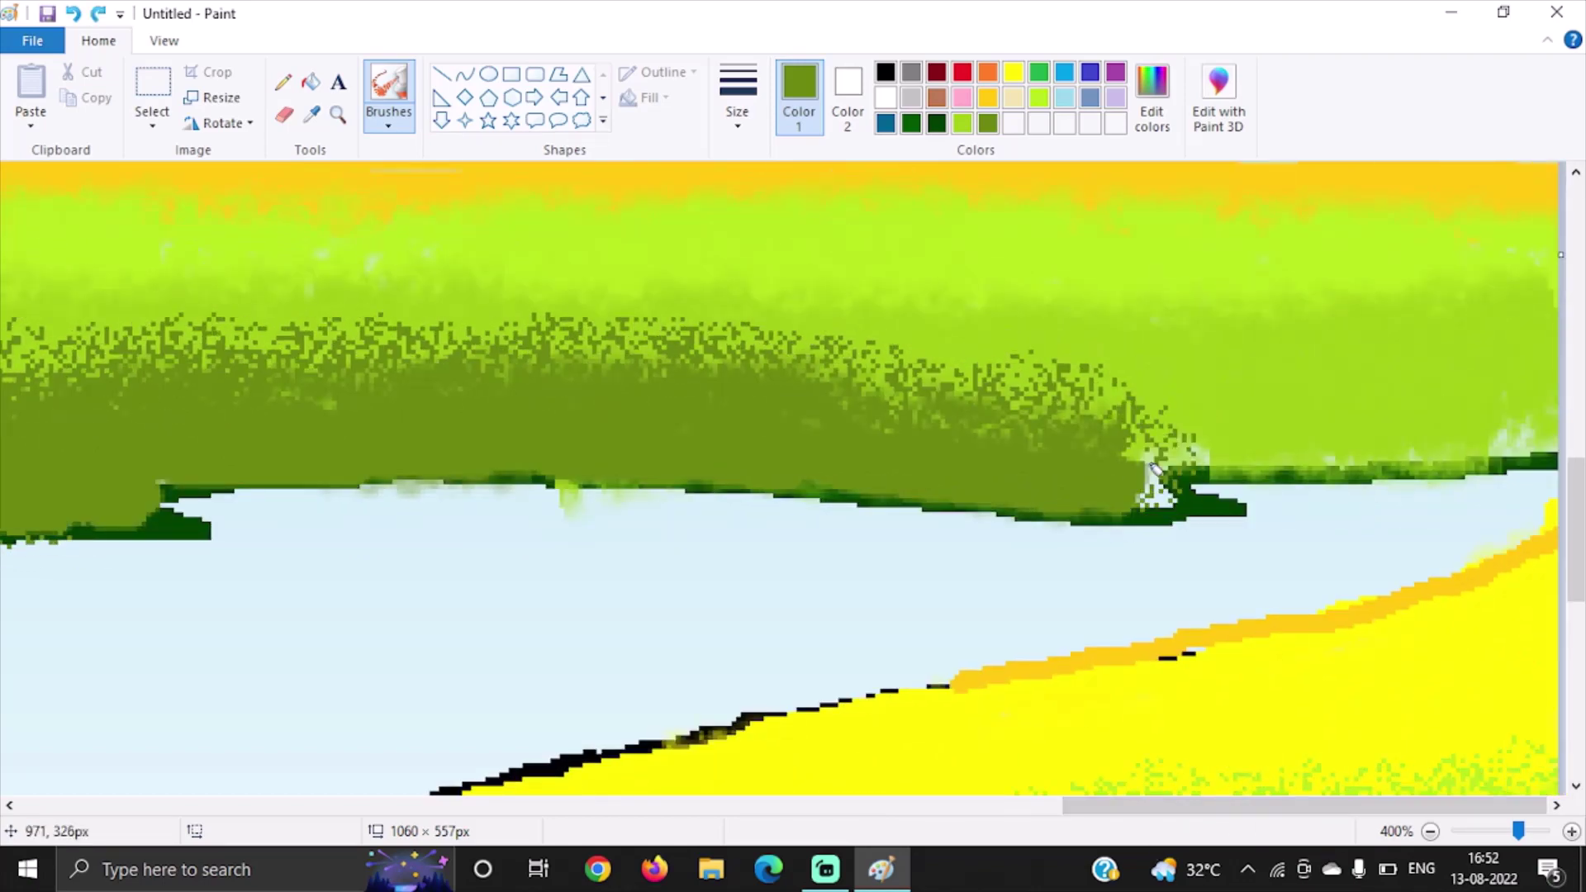
Step: Pencil olive green along the far-right shoreline, and blend its upper edge with the airbrush at the largest size
left_click(290, 82)
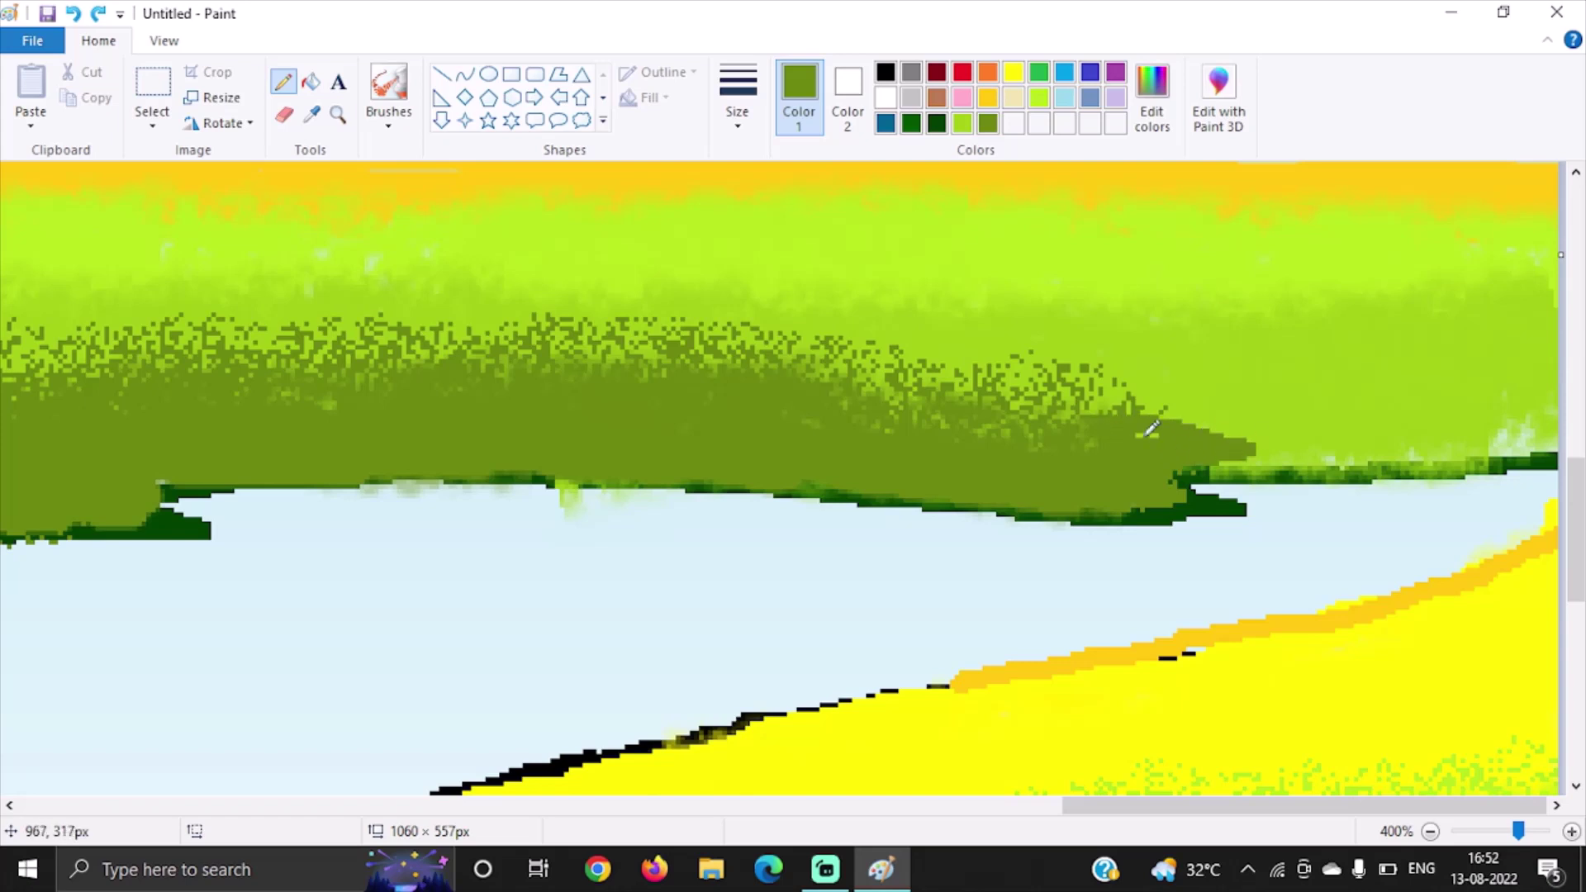
left_click_drag(1151, 429, 1420, 444)
left_click(388, 115)
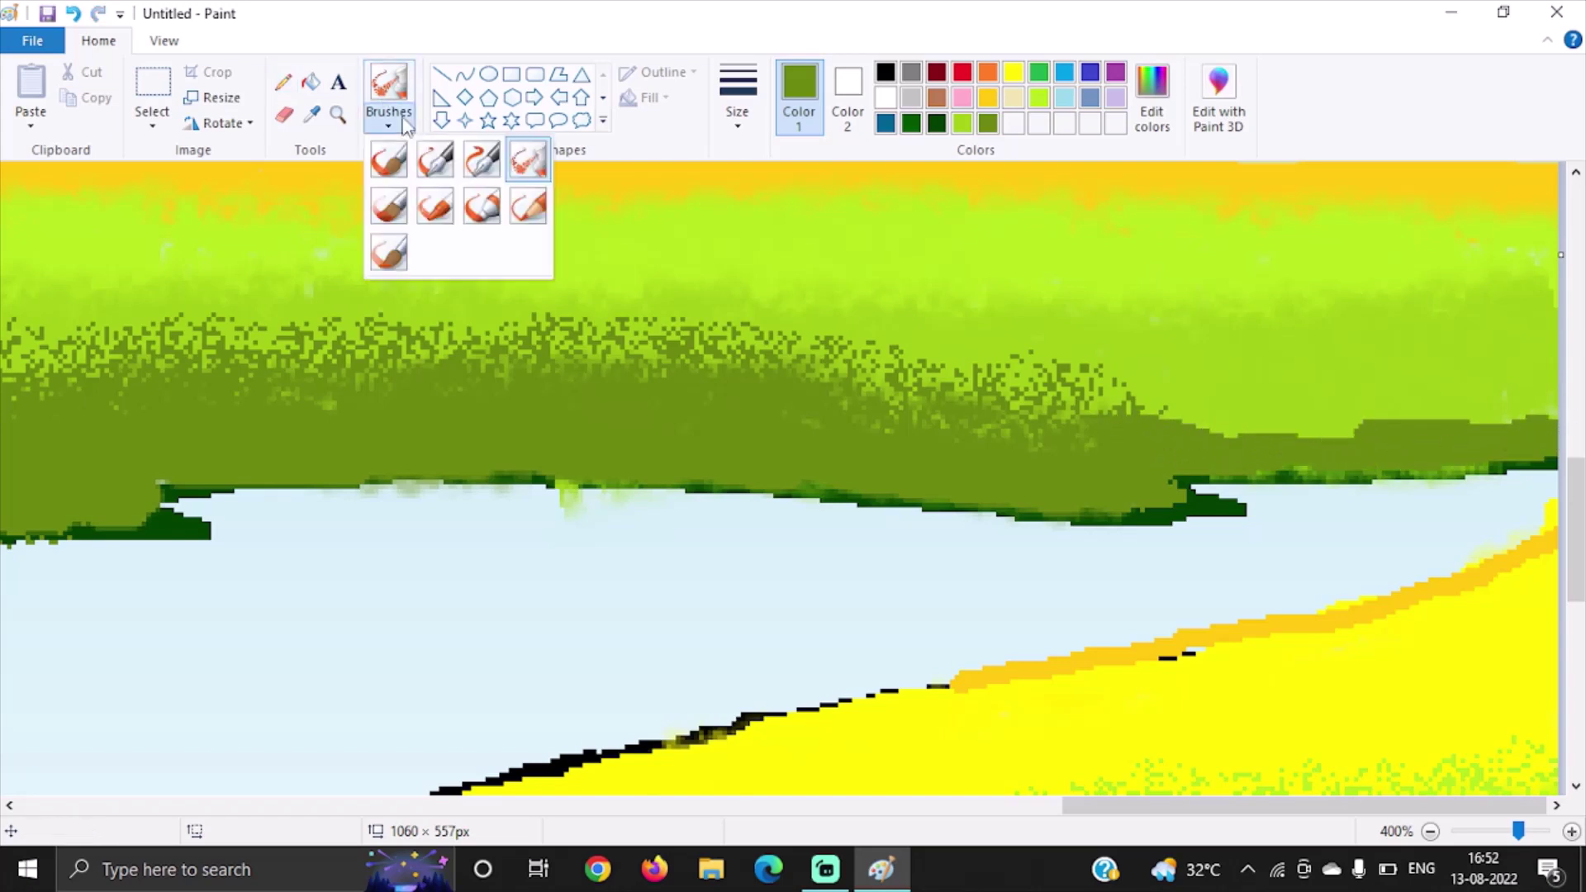
left_click(533, 162)
left_click(737, 116)
left_click(737, 301)
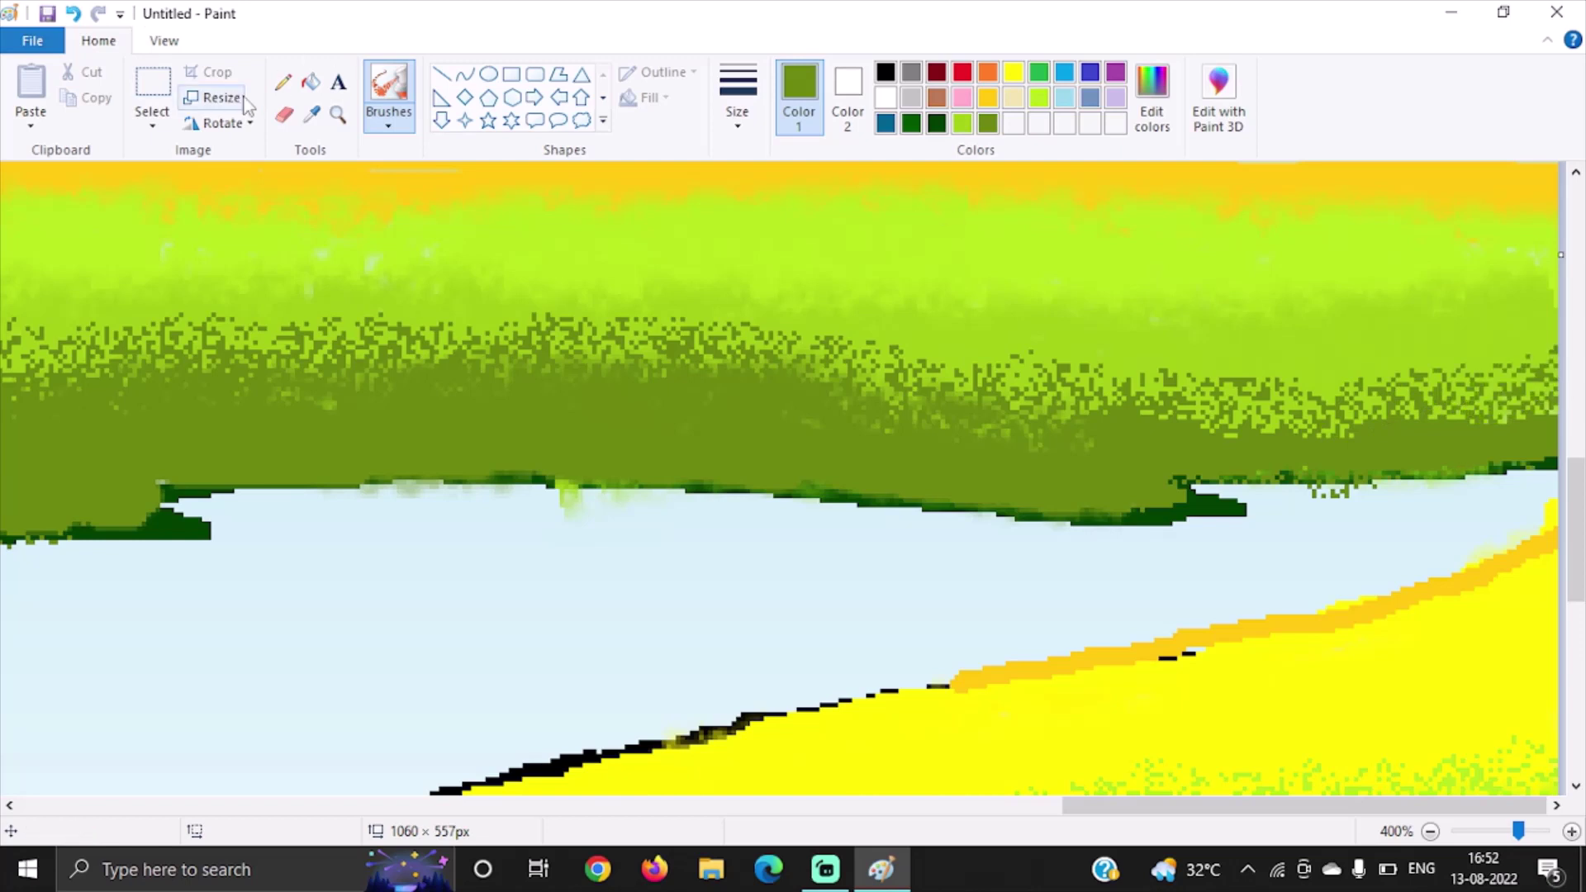
Step: Clean stray green specks below the right-hand shoreline with the pencil in the water's pale blue
left_click(283, 81)
left_click(644, 559)
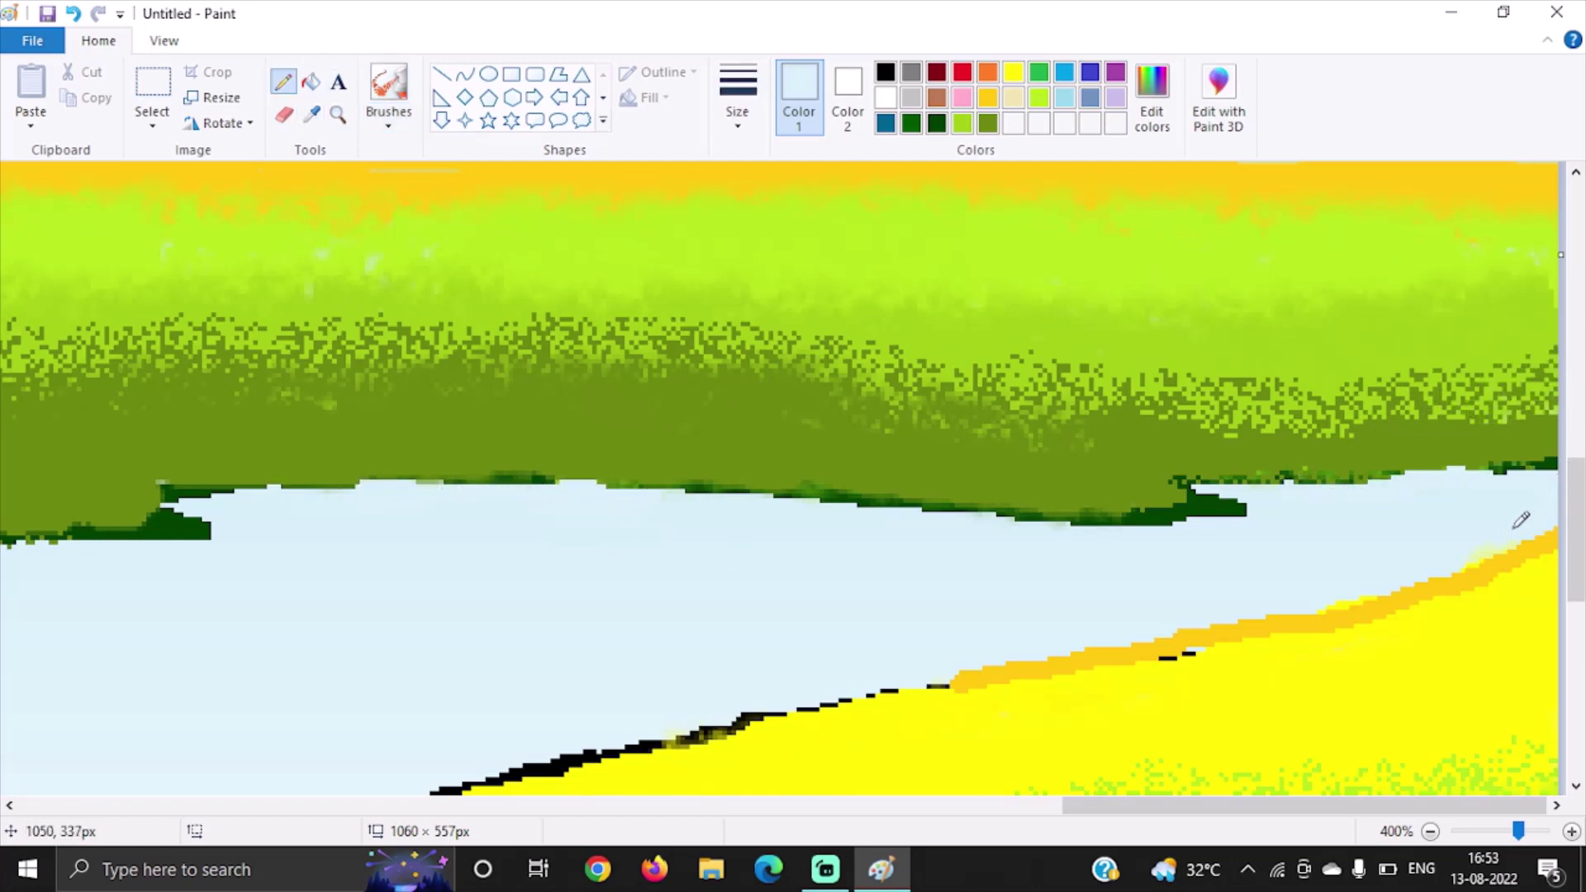
Step: Fill the remaining lower-left part of the far bank with solid olive green using the round brush
left_click_drag(1517, 831, 1499, 832)
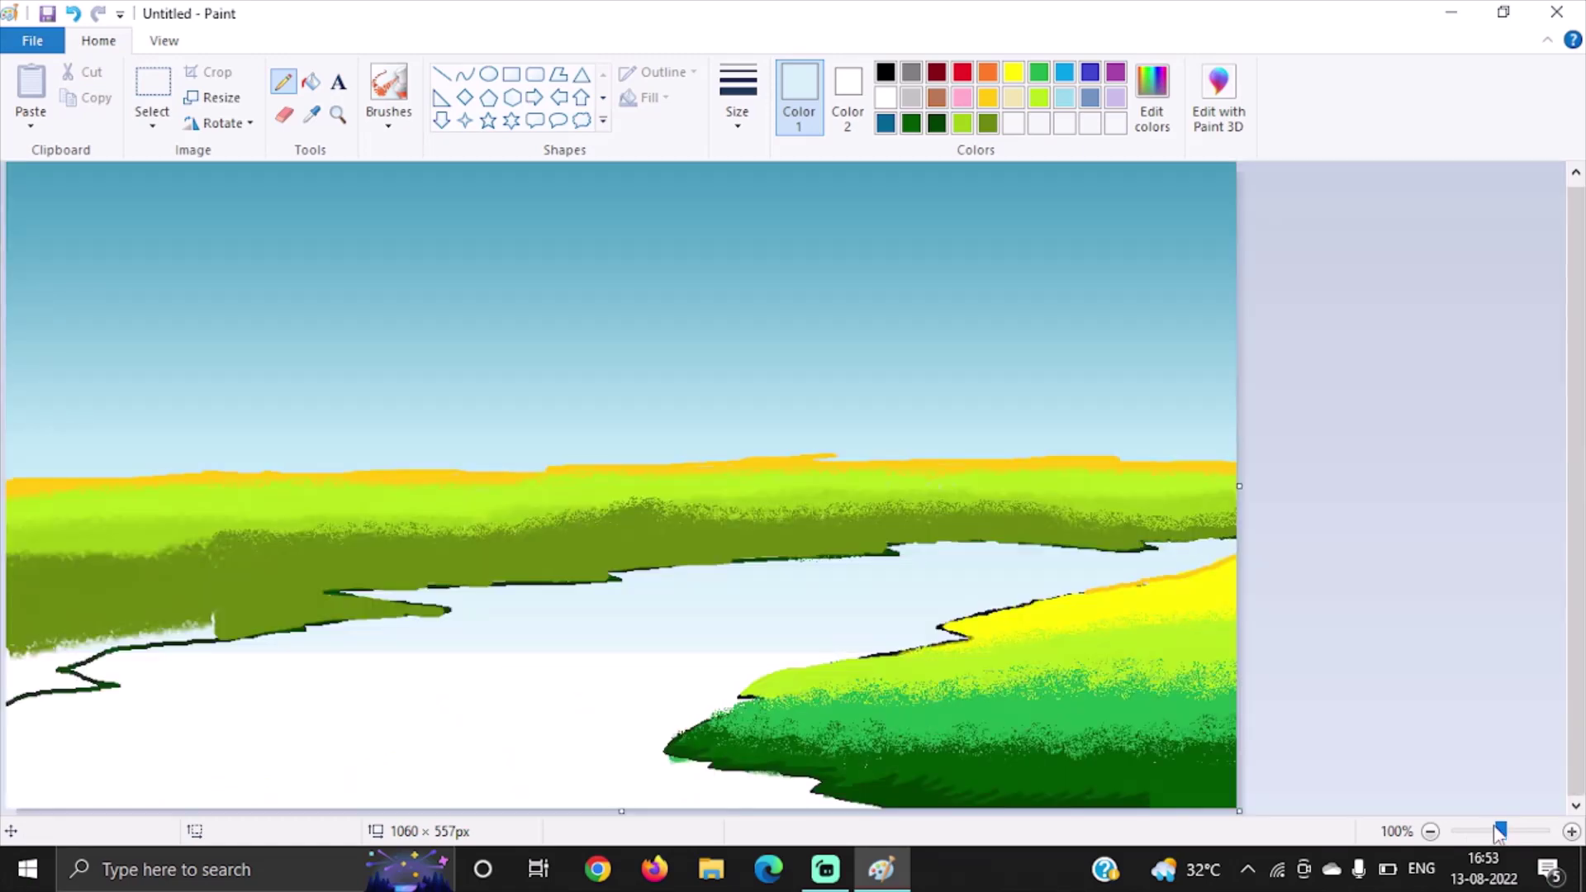
left_click(389, 122)
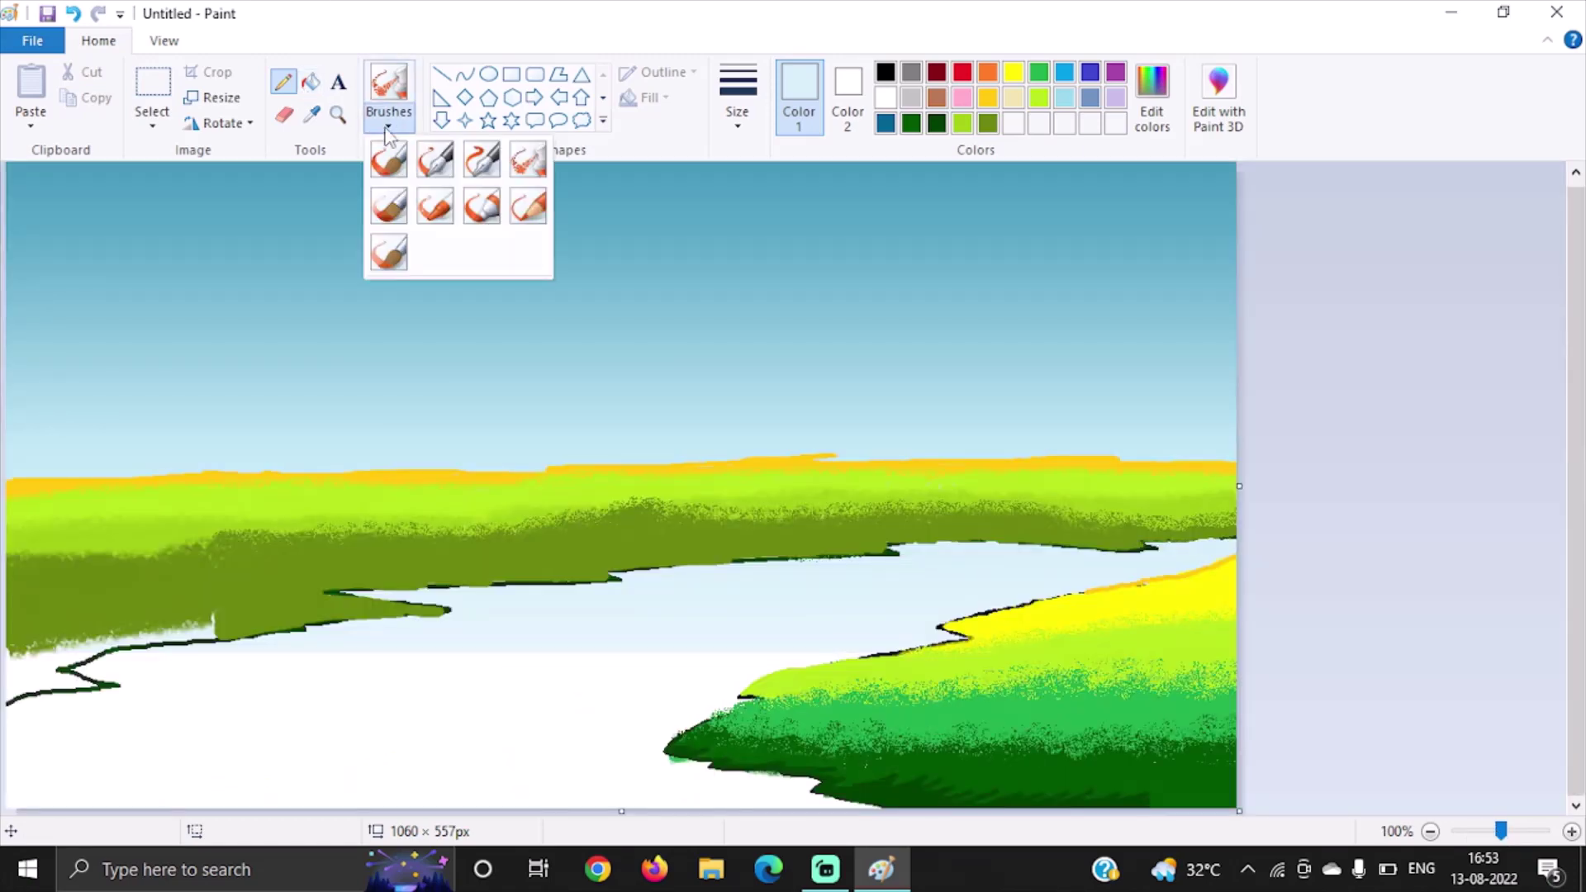
left_click(386, 153)
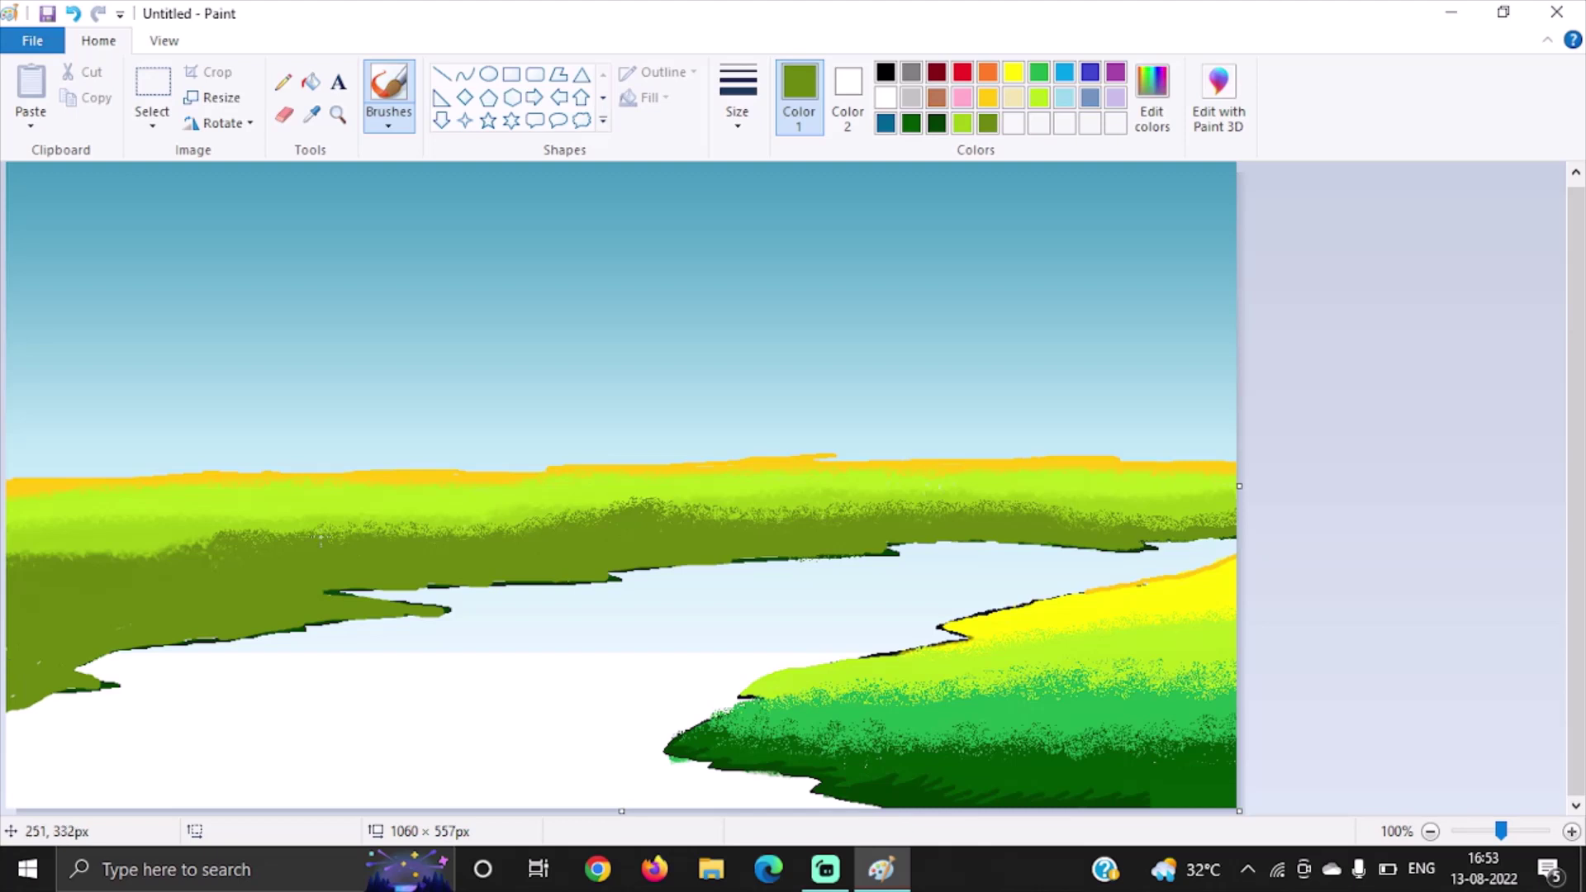
Step: Define a light lavender and paint broad cloud bands across the sky with the crayon
left_click(383, 121)
left_click(434, 206)
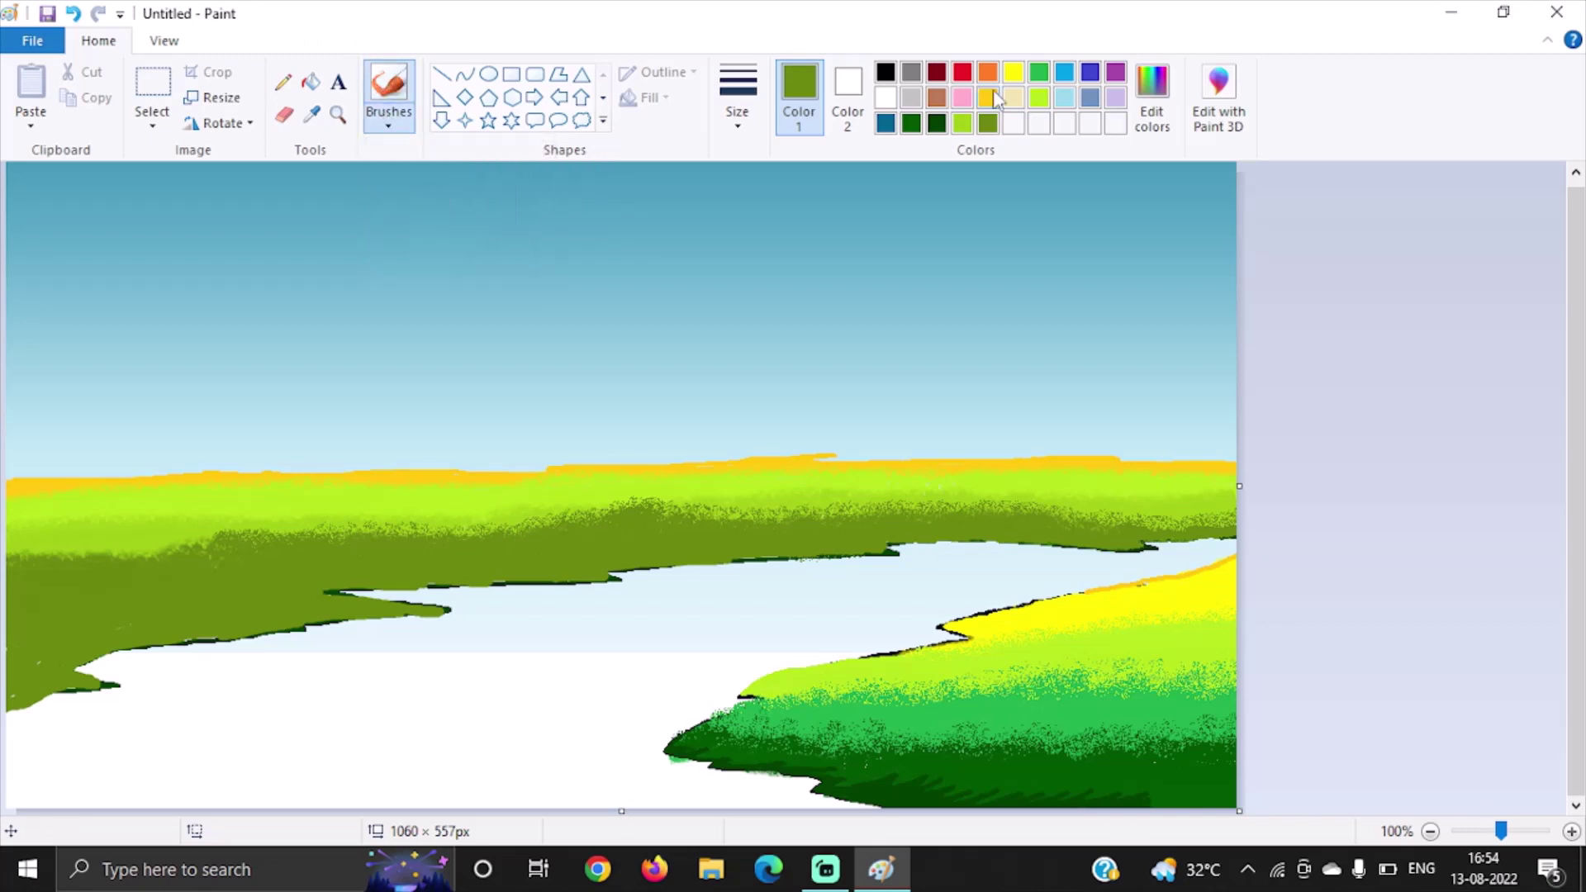
left_click(387, 120)
left_click(434, 206)
left_click(1150, 97)
left_click(934, 281)
left_click(1029, 305)
left_click(577, 587)
mouse_move(273, 248)
left_mouse_down()
mouse_move(978, 368)
mouse_move(533, 244)
left_mouse_up()
Step: Sample the deep blue of the upper sky and paint streaks of it between the lavender clouds
left_click(311, 114)
left_click(314, 184)
mouse_move(360, 187)
left_mouse_down()
mouse_move(1031, 219)
mouse_move(495, 355)
left_mouse_up()
Step: Sample light blue from the lower sky and paint light and pale blue cloud bands across the middle sky
left_click(311, 114)
left_click(292, 417)
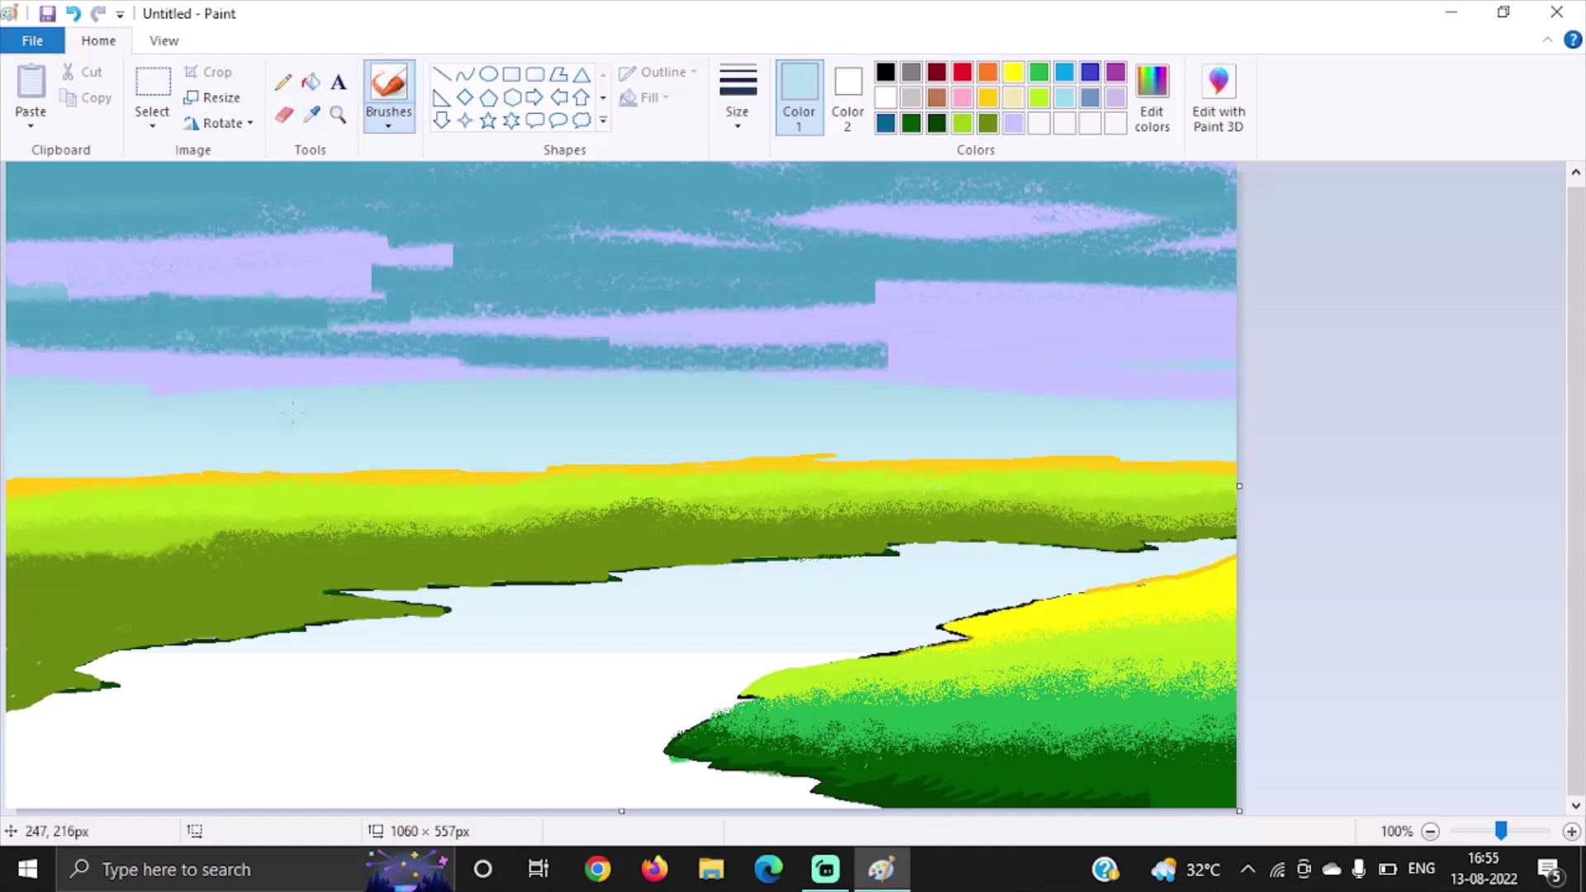
left_click_drag(292, 363, 1156, 360)
left_click_drag(550, 377, 1199, 378)
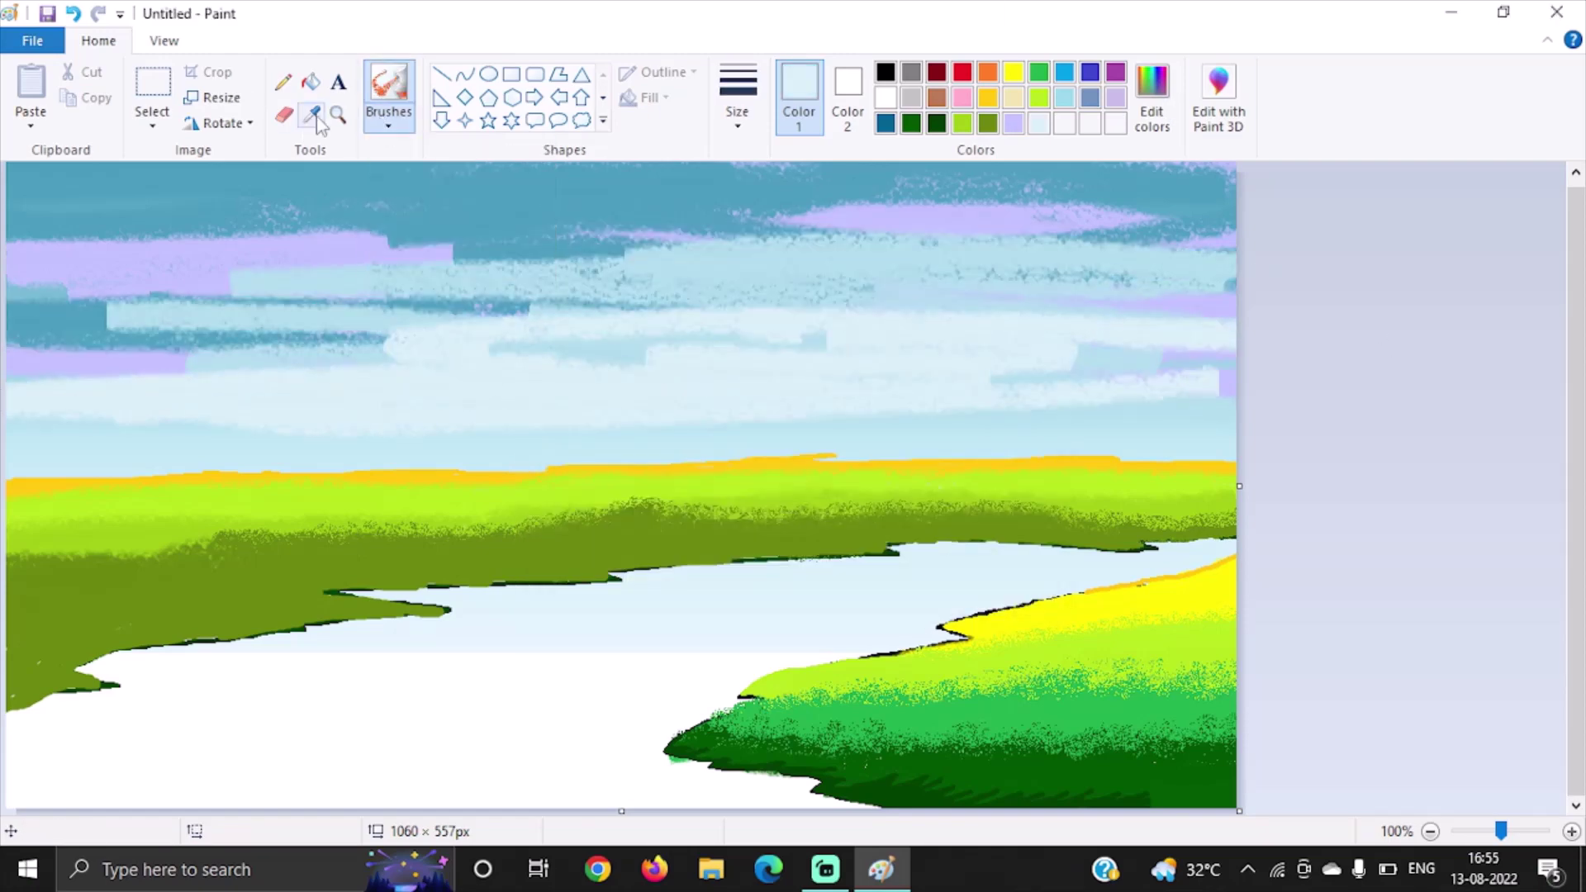
Step: Spray light blue over the center of the pale cloud band with the airbrush at the largest size
left_click(736, 107)
mouse_move(656, 353)
left_mouse_down()
mouse_move(850, 339)
mouse_move(680, 344)
mouse_move(773, 347)
left_mouse_up()
left_click(782, 296)
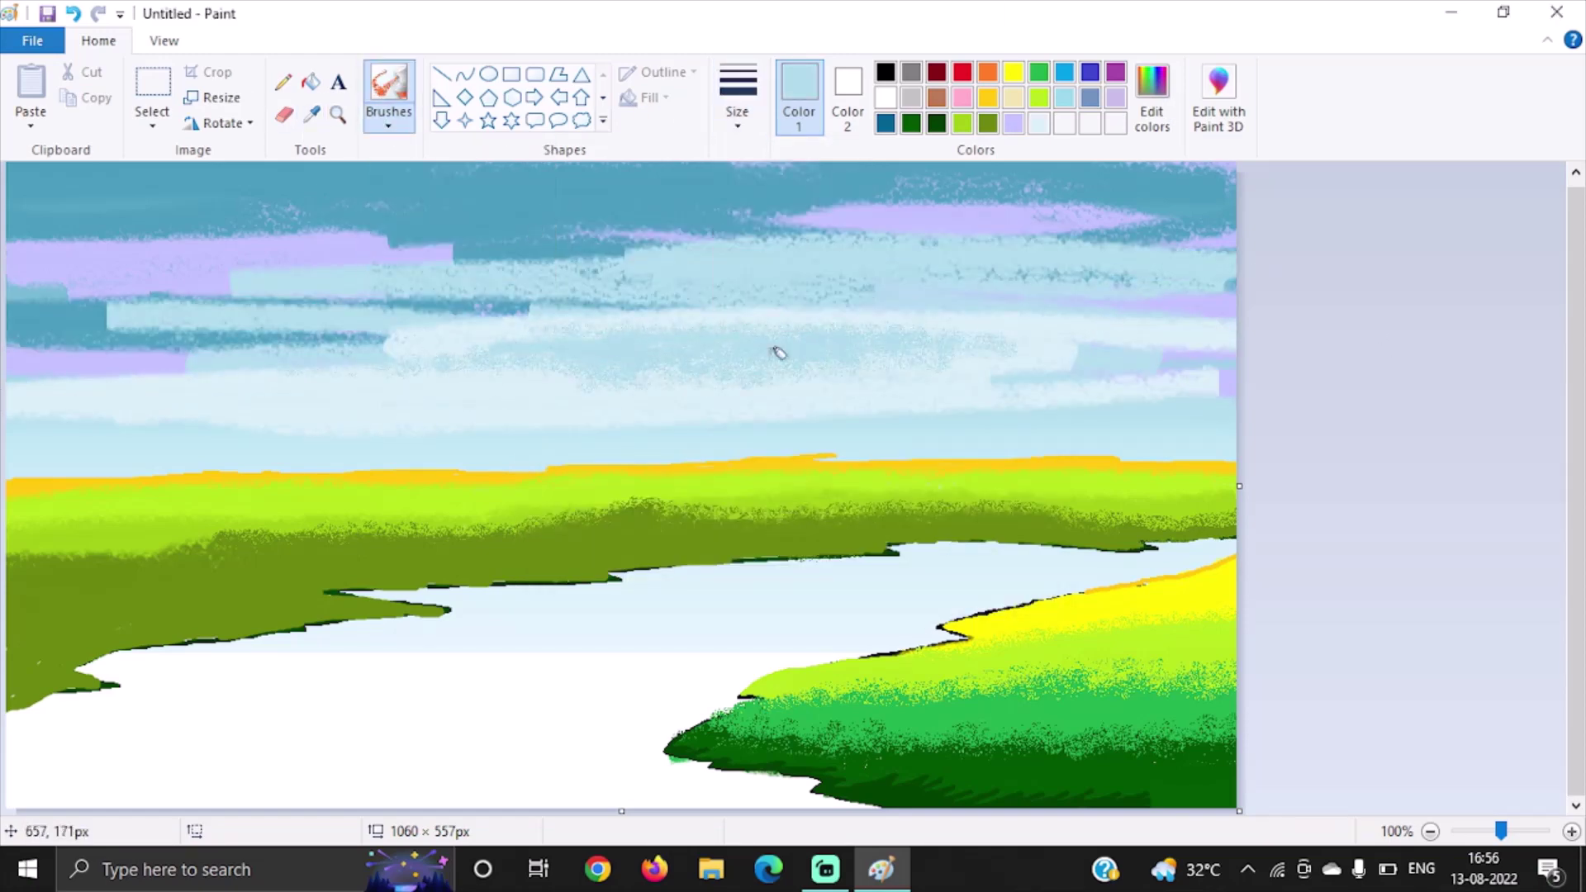
Step: Sample the lavender and deep blue at the sky's left side and spray them over the hard band edges
left_click(312, 117)
left_click(296, 237)
left_click(311, 115)
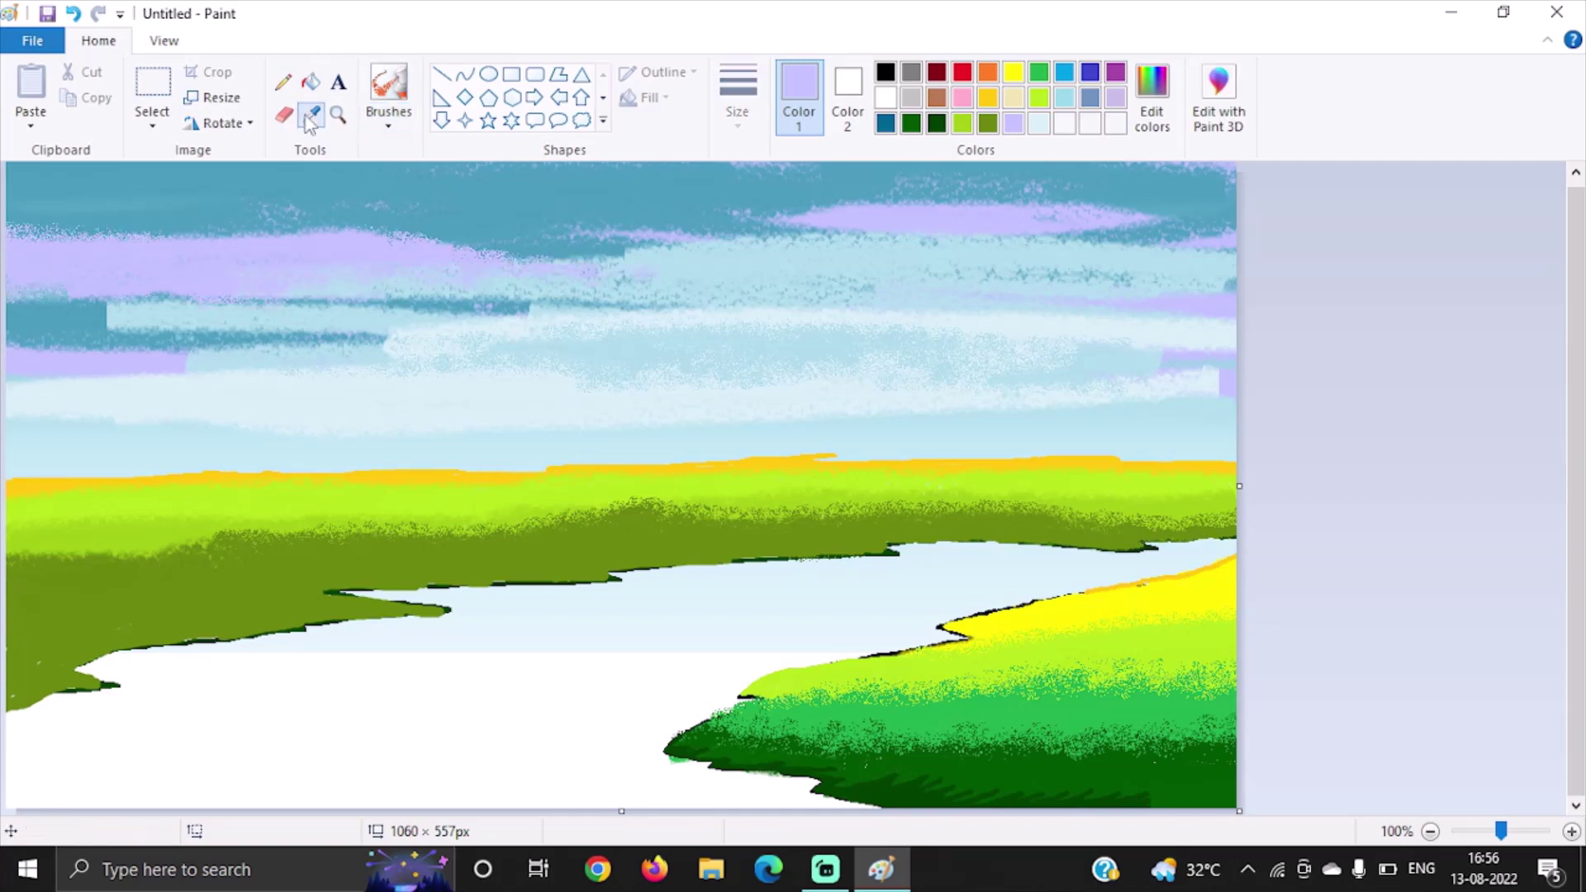
left_click(87, 318)
mouse_move(116, 314)
left_mouse_down()
mouse_move(3, 304)
mouse_move(608, 304)
mouse_move(454, 309)
mouse_move(837, 278)
left_mouse_up()
Step: Sample the pale blue and light blue clouds and spray them over the remaining hard edges in the middle and right sky
left_click(312, 116)
left_click(594, 320)
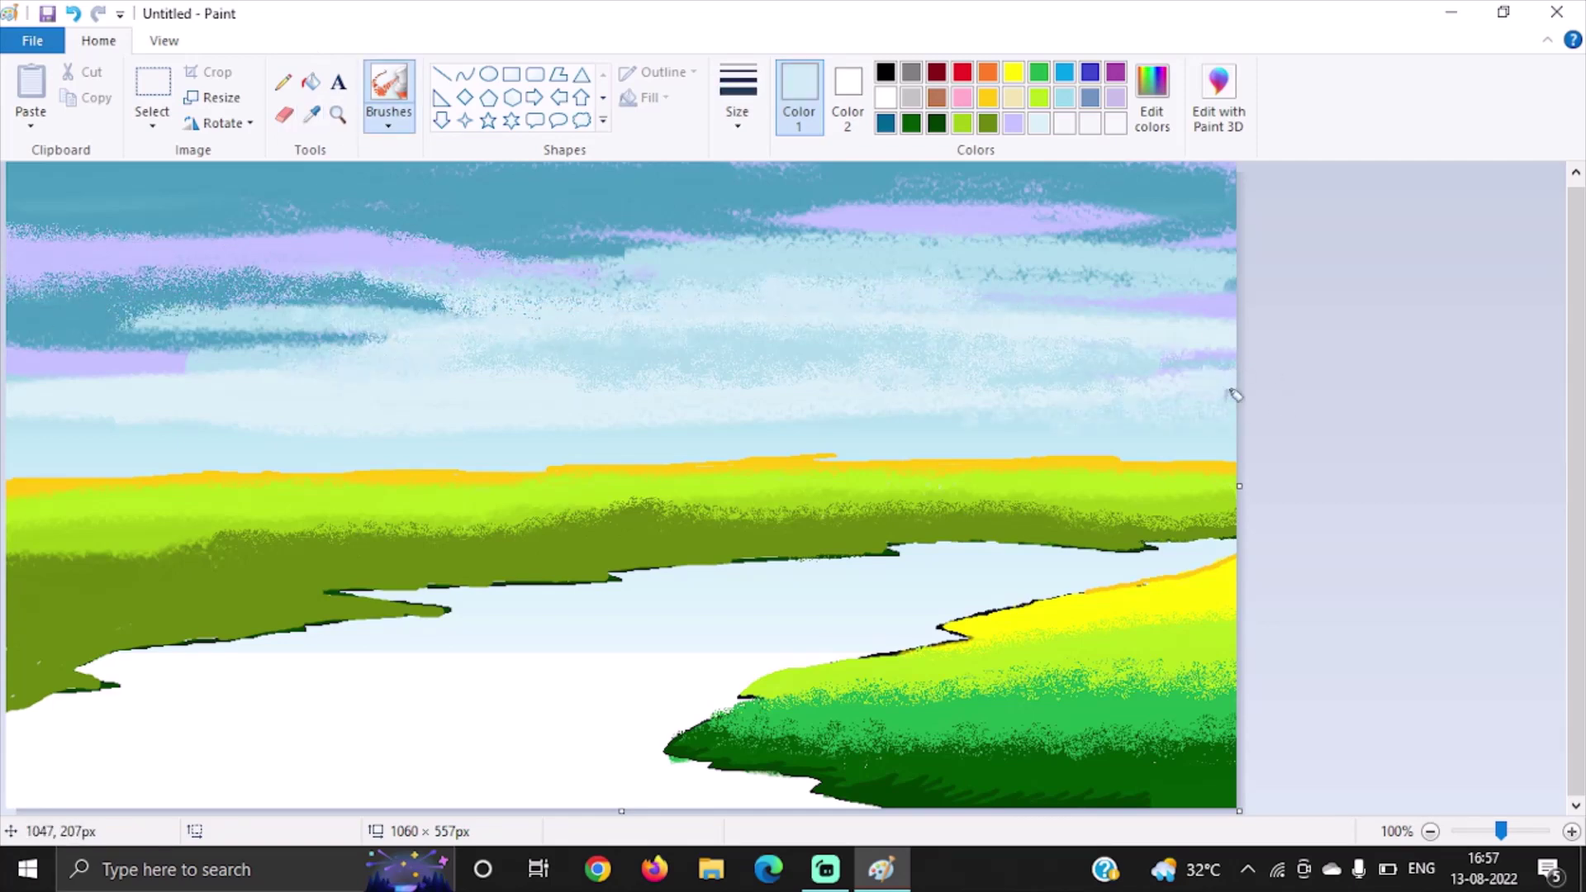
left_click(311, 116)
left_click(652, 252)
left_click_drag(652, 248, 165, 223)
Step: Paint a light blue crayon cloud streak above the lavender band in the upper-left sky
left_click(388, 120)
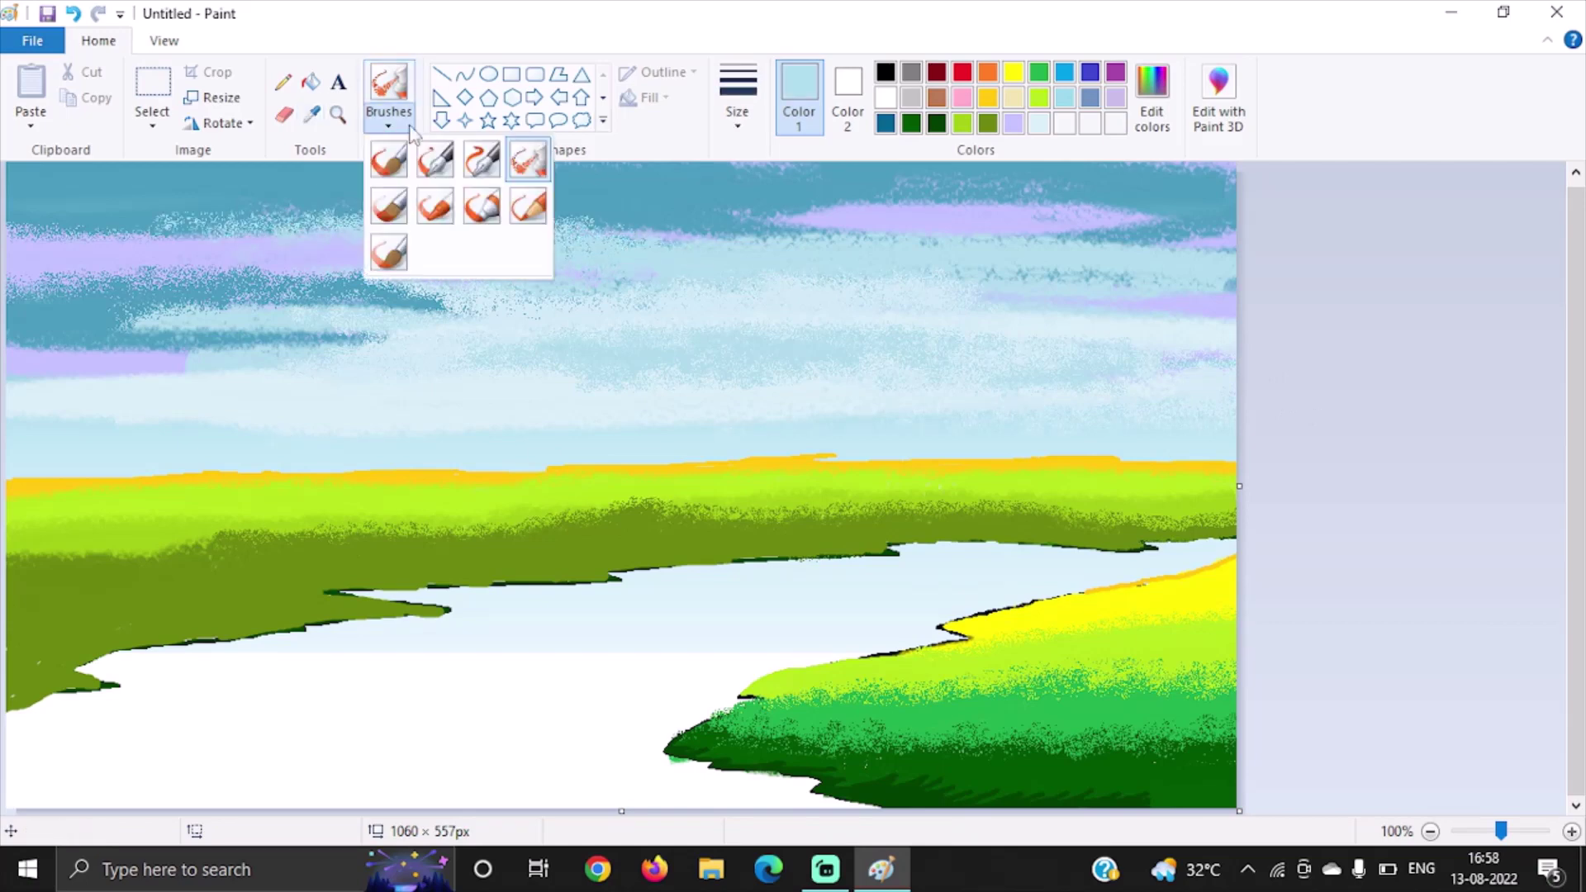
left_click(435, 206)
left_click_drag(330, 219, 5, 227)
Step: Cover the white lower part of the river with pale blue up to both banks using the oil brush
left_click(388, 126)
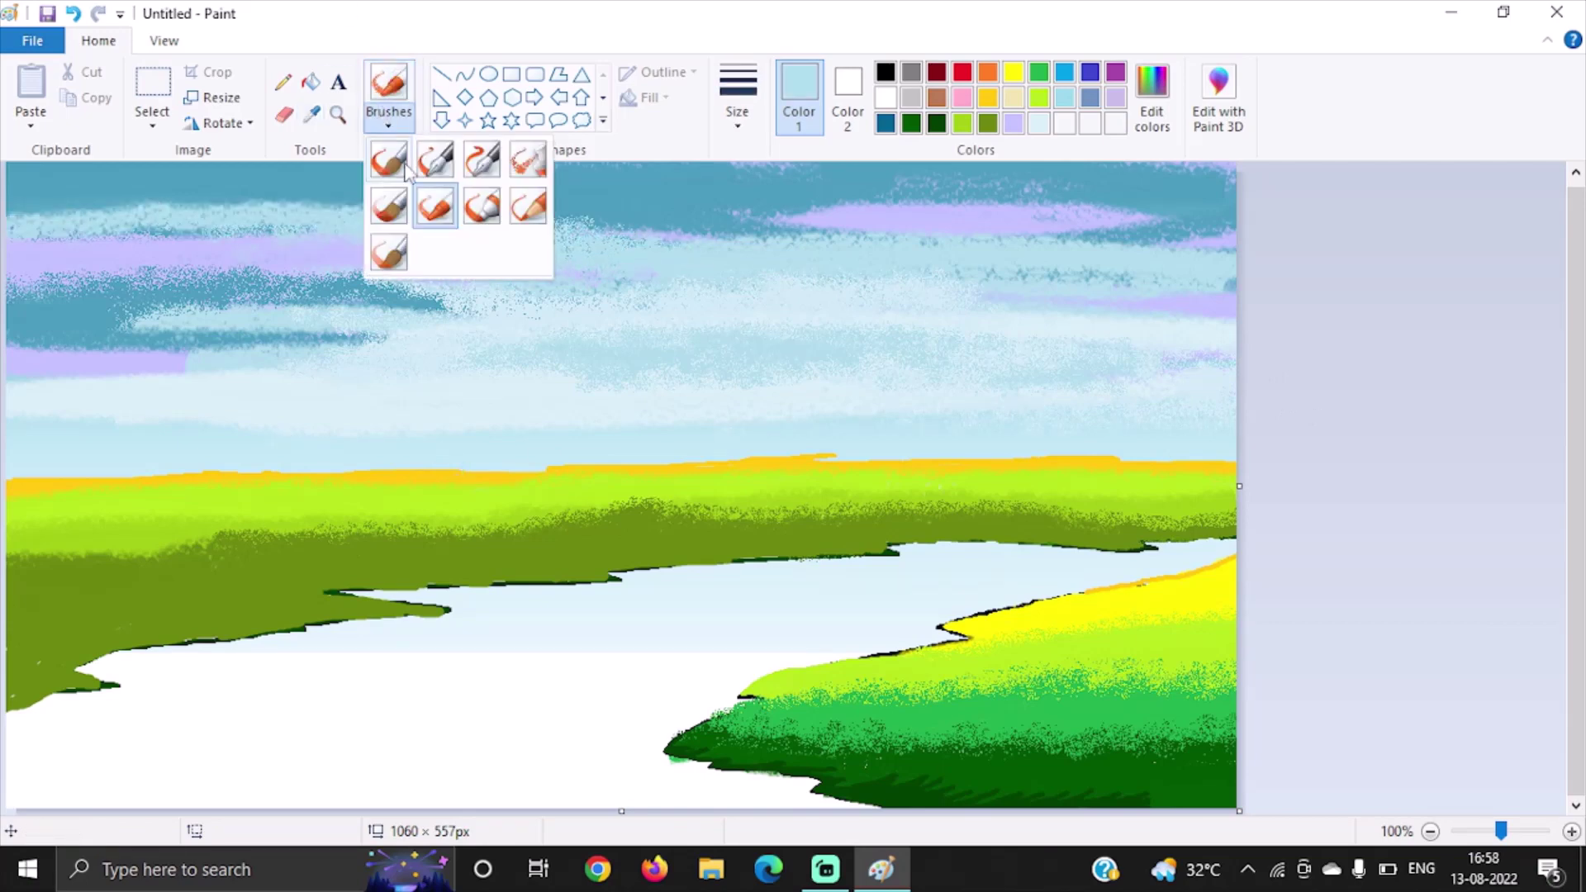
left_click(389, 206)
mouse_move(686, 701)
left_mouse_down()
mouse_move(158, 655)
mouse_move(154, 735)
mouse_move(123, 660)
mouse_move(80, 740)
left_mouse_up()
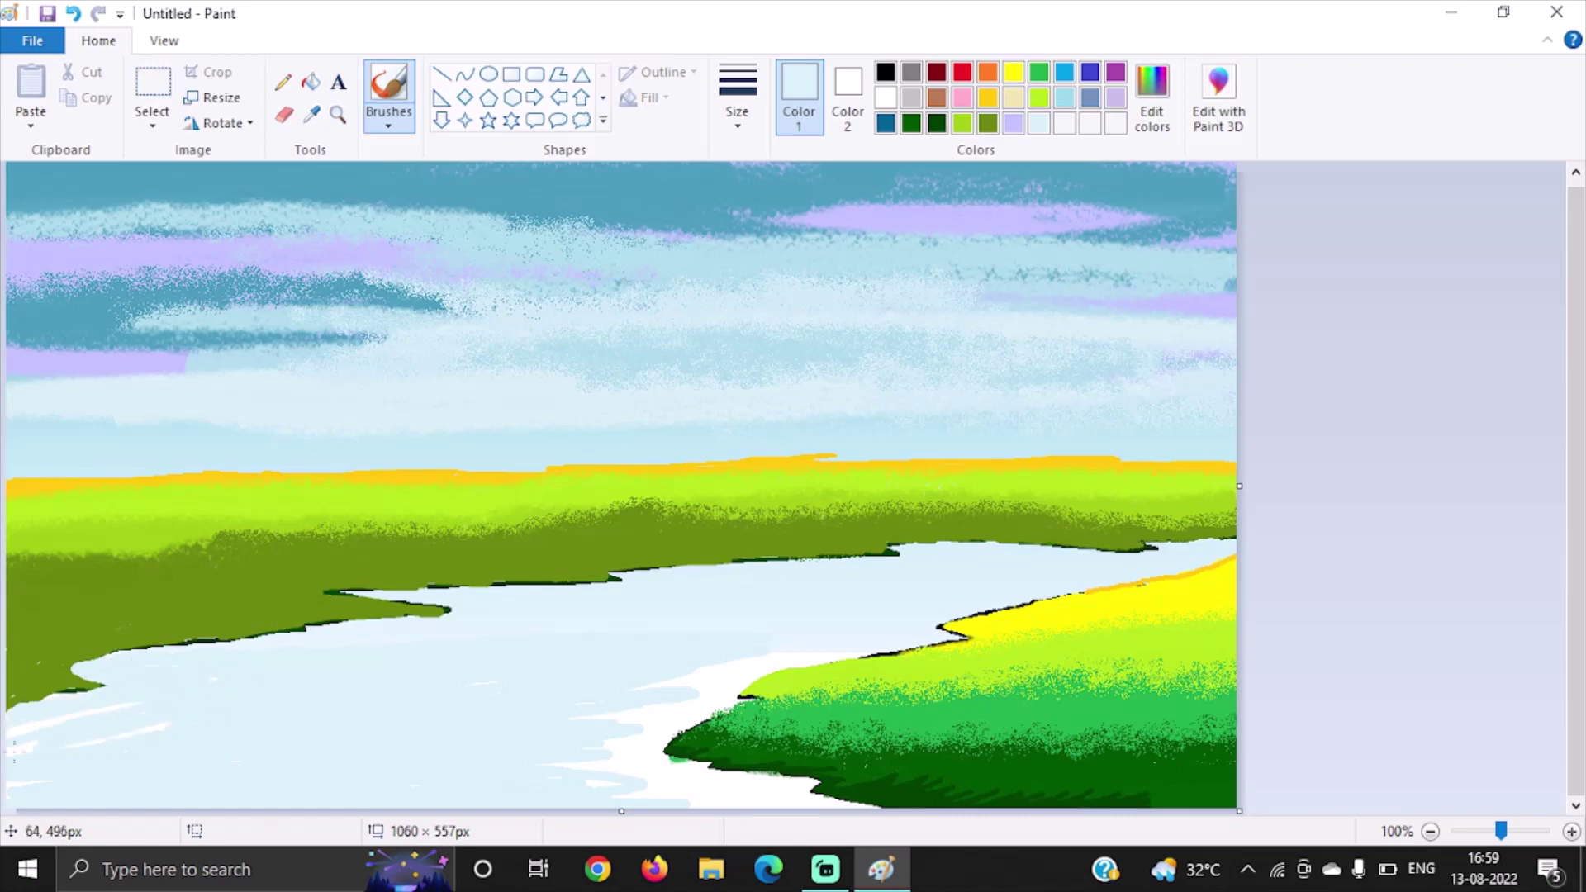
mouse_move(559, 776)
left_mouse_down()
mouse_move(669, 747)
mouse_move(869, 807)
left_mouse_up()
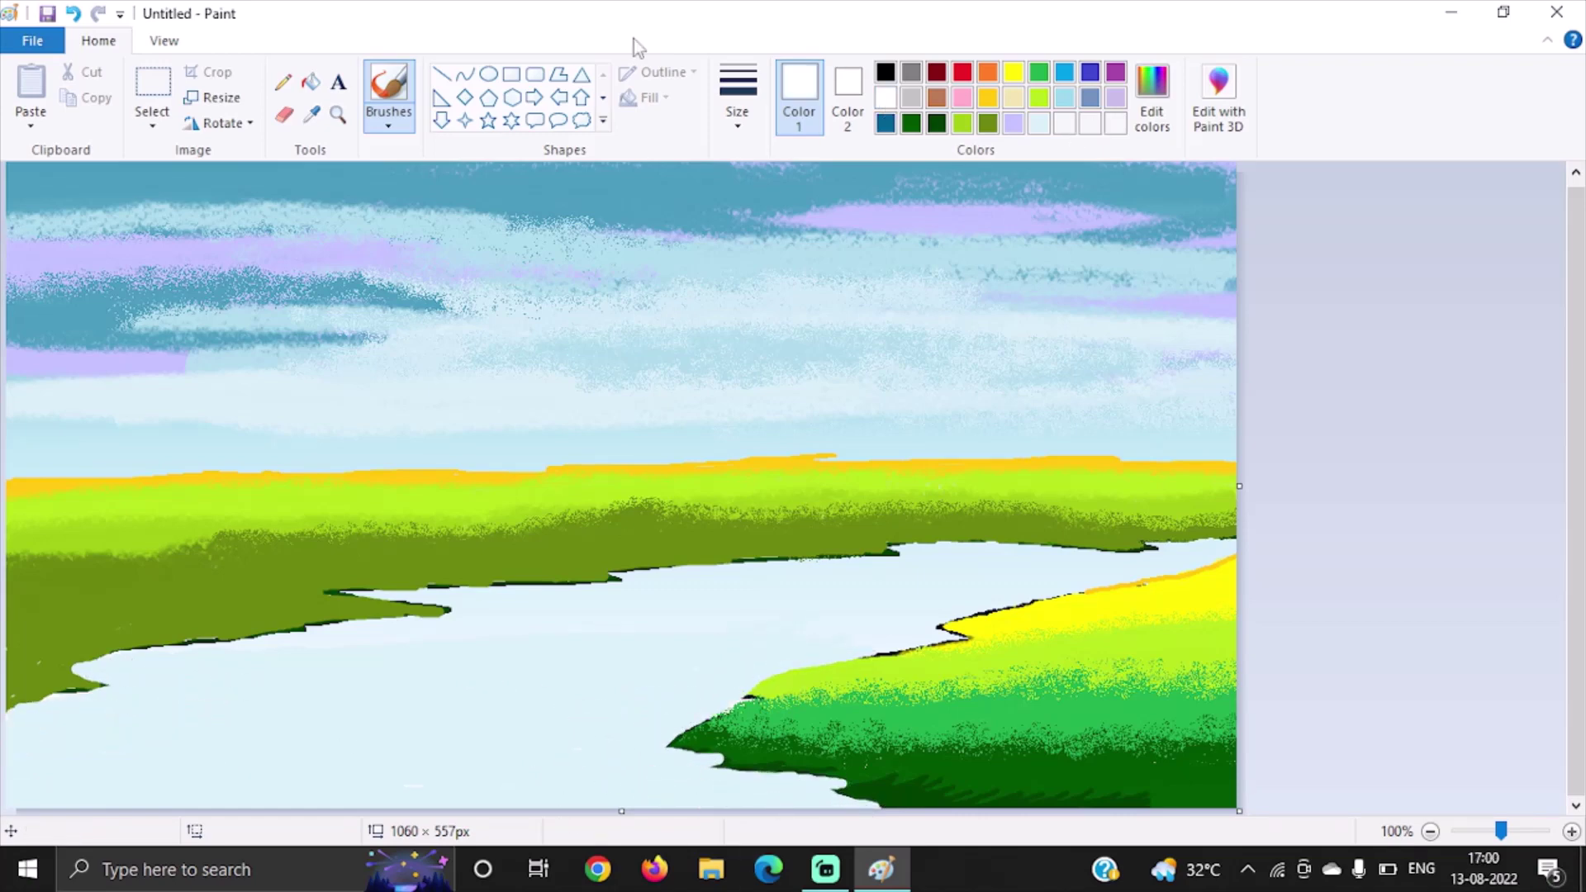
Step: Define a near-white blue and paint horizontal highlight strokes across the river water
left_click(1156, 98)
left_click(531, 660)
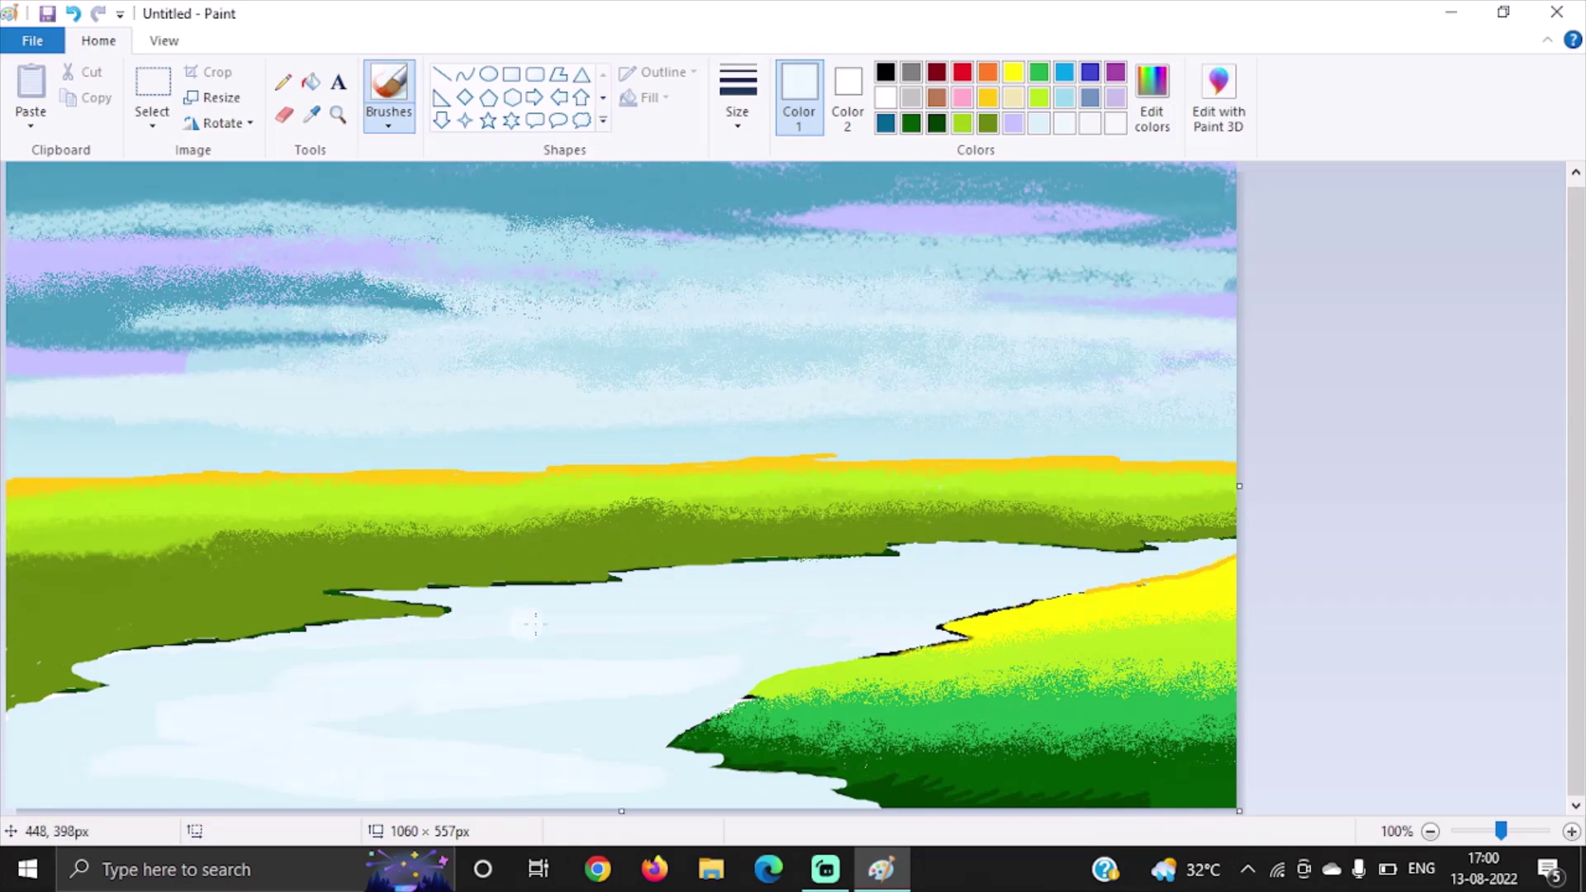
left_click_drag(535, 624, 810, 643)
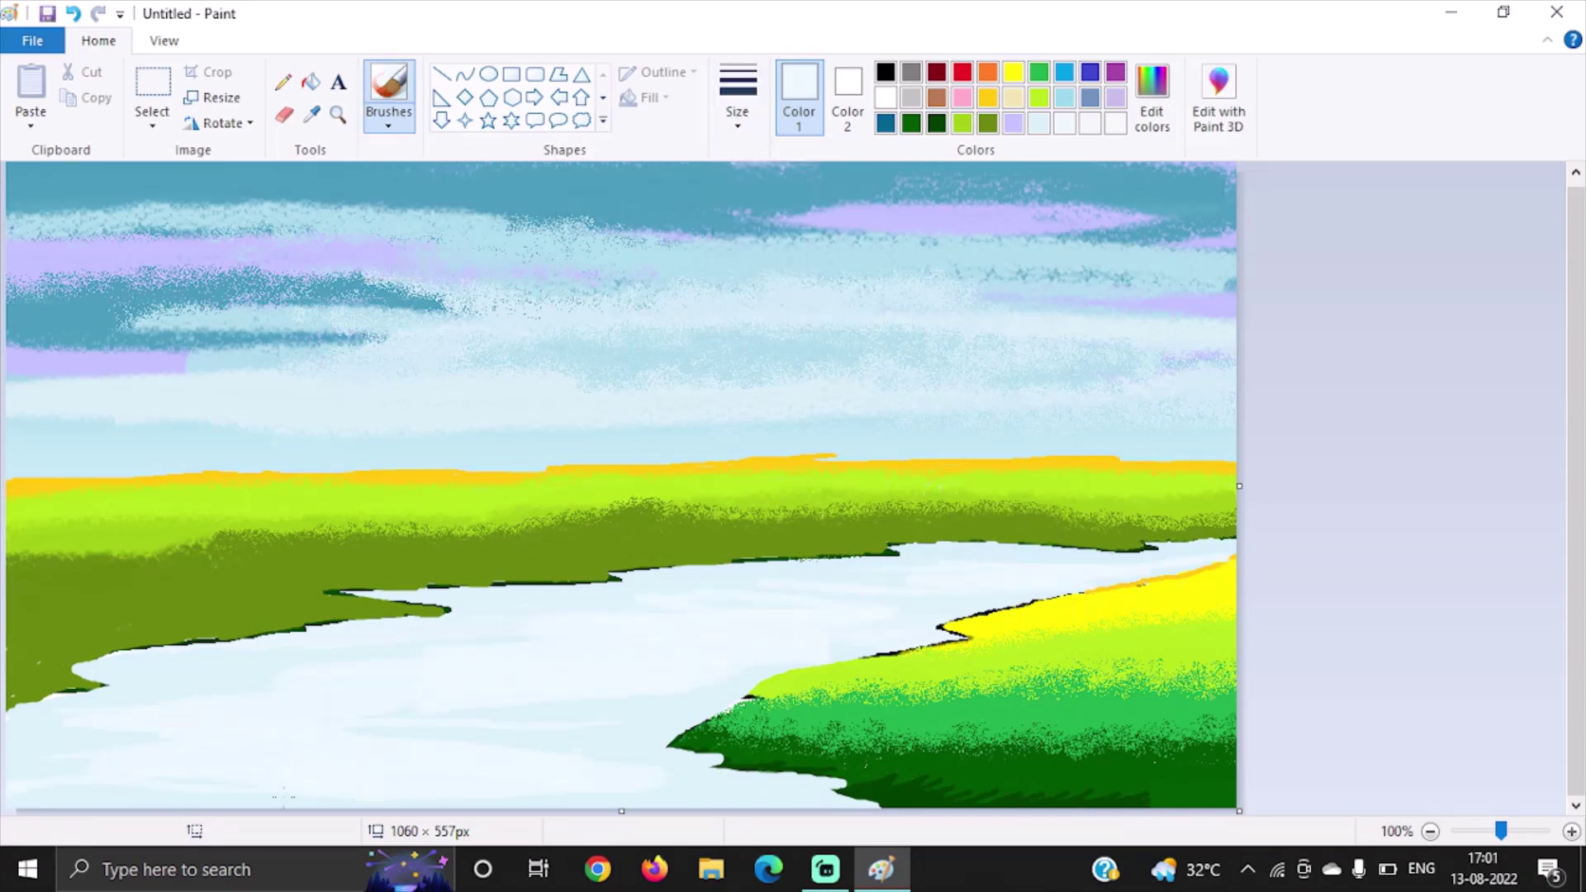
Step: Try lavender reflection strokes across the river water
left_click(1114, 98)
left_click_drag(533, 686, 702, 679)
left_click_drag(661, 720, 243, 722)
mouse_move(412, 753)
left_mouse_down()
mouse_move(582, 752)
mouse_move(471, 747)
left_mouse_up()
left_click_drag(234, 776, 13, 766)
mouse_move(12, 797)
left_mouse_down()
mouse_move(257, 798)
mouse_move(367, 752)
mouse_move(577, 793)
mouse_move(859, 803)
left_mouse_up()
key("ctrl+z")
key("ctrl+z")
key("ctrl+z")
key("ctrl+z")
key("ctrl+z")
key("ctrl+z")
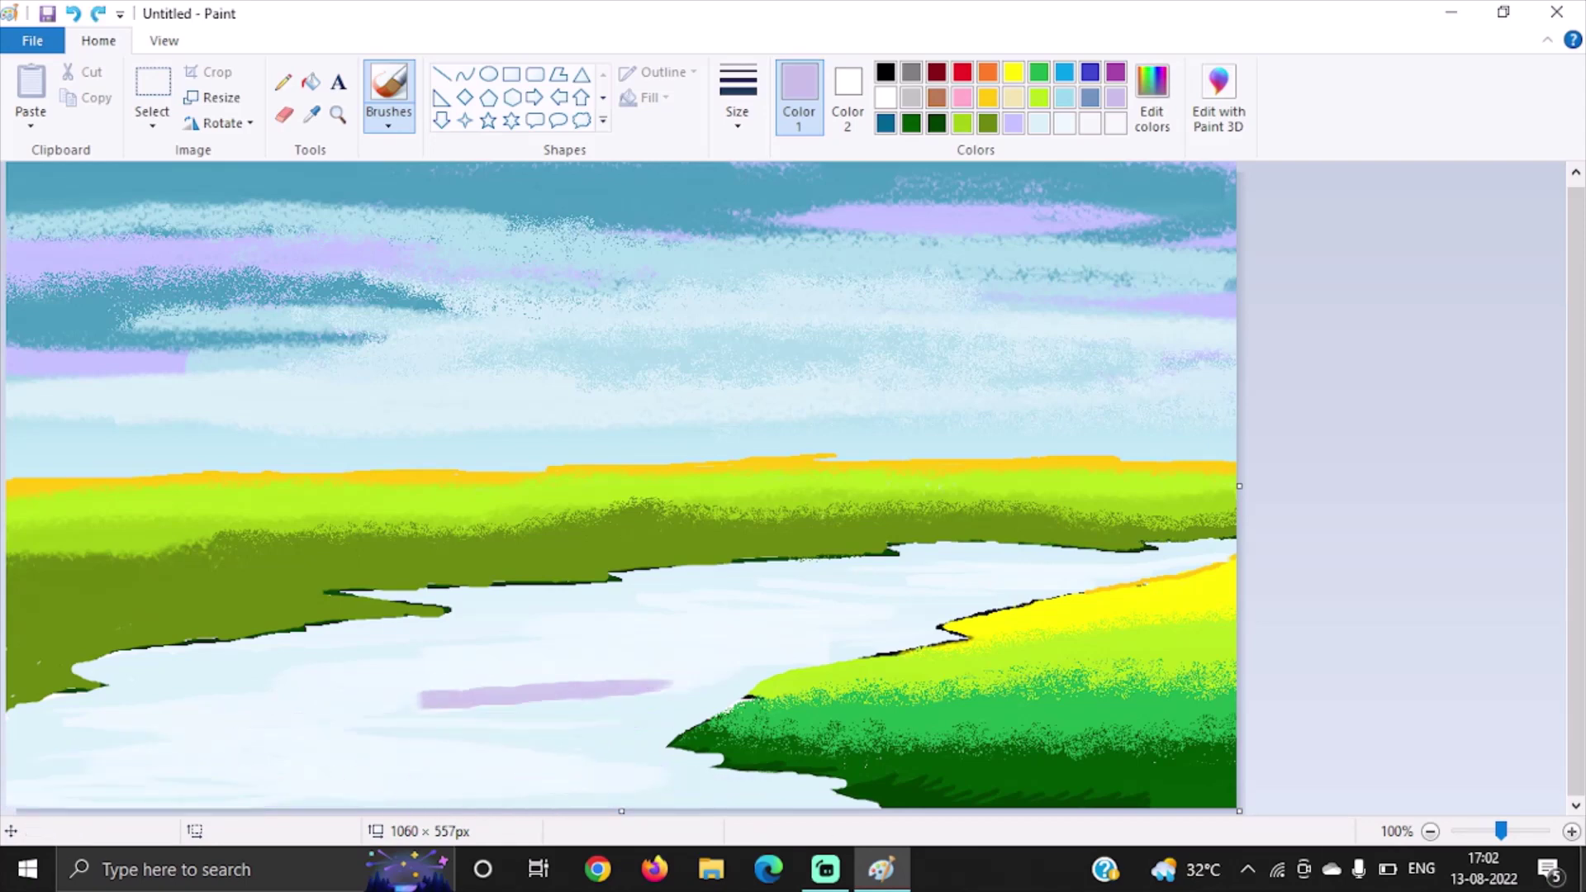
key("ctrl+z")
Step: Define a light cyan blue from the sampled water color and paint horizontal ripple strokes across the whole river
left_click(310, 114)
left_click(997, 549)
left_click(1150, 97)
left_click(568, 607)
mouse_move(285, 668)
left_mouse_down()
mouse_move(556, 698)
mouse_move(359, 712)
left_mouse_up()
mouse_move(107, 743)
left_mouse_down()
mouse_move(85, 769)
mouse_move(358, 757)
mouse_move(437, 632)
mouse_move(853, 612)
mouse_move(372, 785)
mouse_move(187, 644)
mouse_move(82, 668)
left_mouse_up()
left_click_drag(677, 603, 1211, 570)
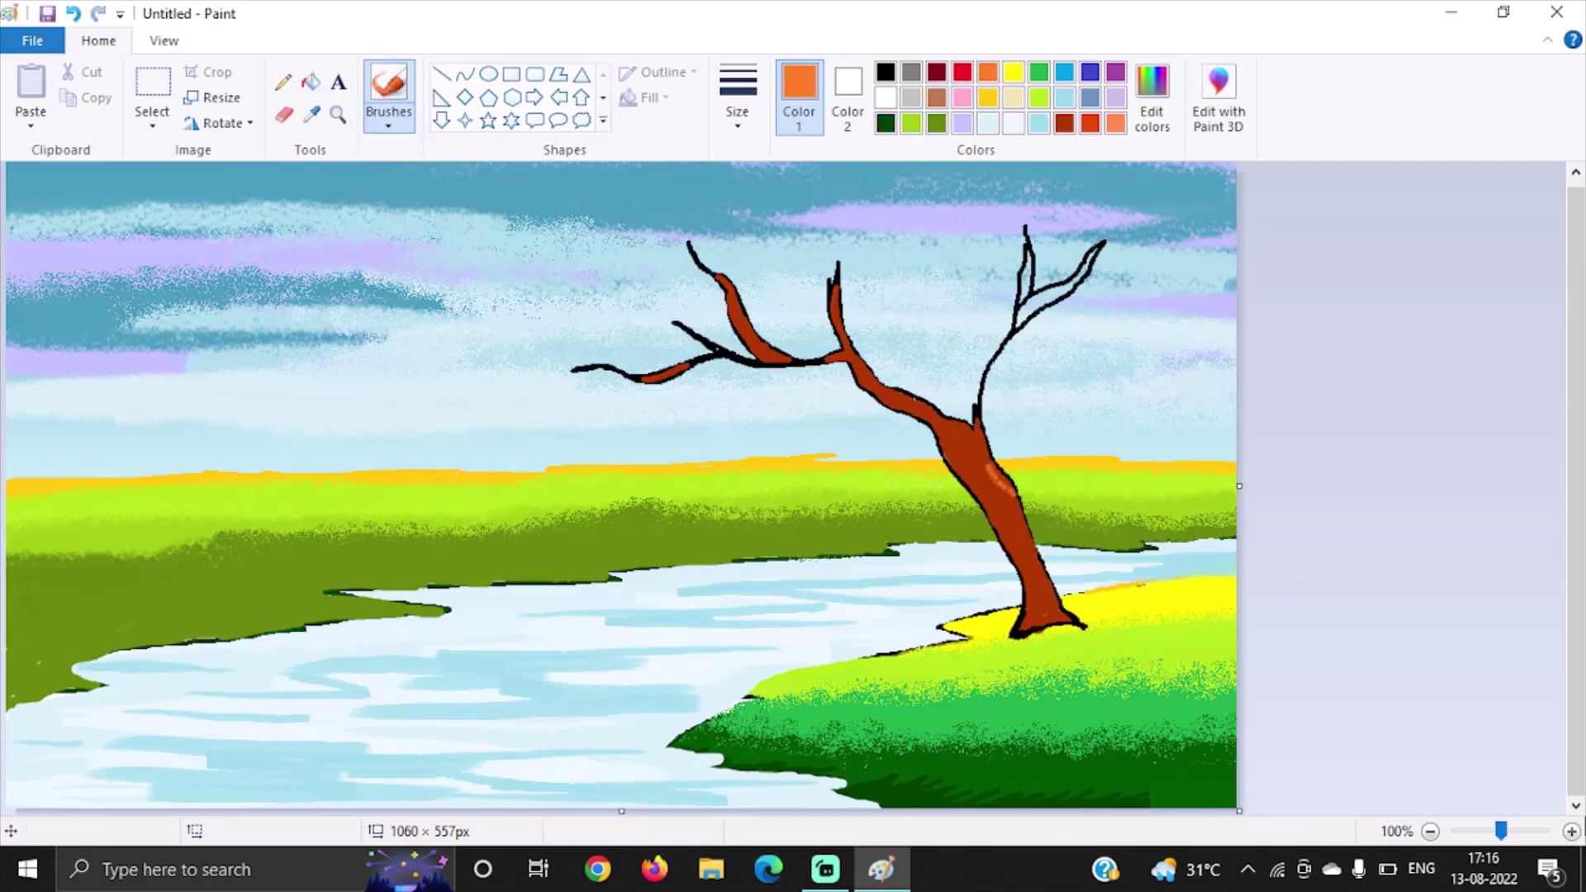
Step: Paint an orange layer over the brown tree trunk's right side, setting the brush to the second size option
left_click(1570, 831)
left_click(1570, 831)
scroll(1096, 805, "down", 5)
left_click_drag(371, 806, 1169, 819)
mouse_move(1006, 364)
left_mouse_down()
mouse_move(1113, 516)
mouse_move(1166, 661)
left_mouse_up()
left_click(736, 107)
left_click(785, 212)
mouse_move(1068, 502)
left_mouse_down()
mouse_move(1175, 671)
mouse_move(1213, 773)
left_mouse_up()
Step: Continue the orange down to the trunk's base and up the leaning trunk to the left-hand branch fork
left_click_drag(1576, 521, 1576, 579)
left_click_drag(1218, 521, 1267, 693)
left_click_drag(1576, 580, 1579, 455)
mouse_move(1024, 562)
left_mouse_down()
mouse_move(837, 428)
mouse_move(707, 360)
mouse_move(661, 277)
left_mouse_up()
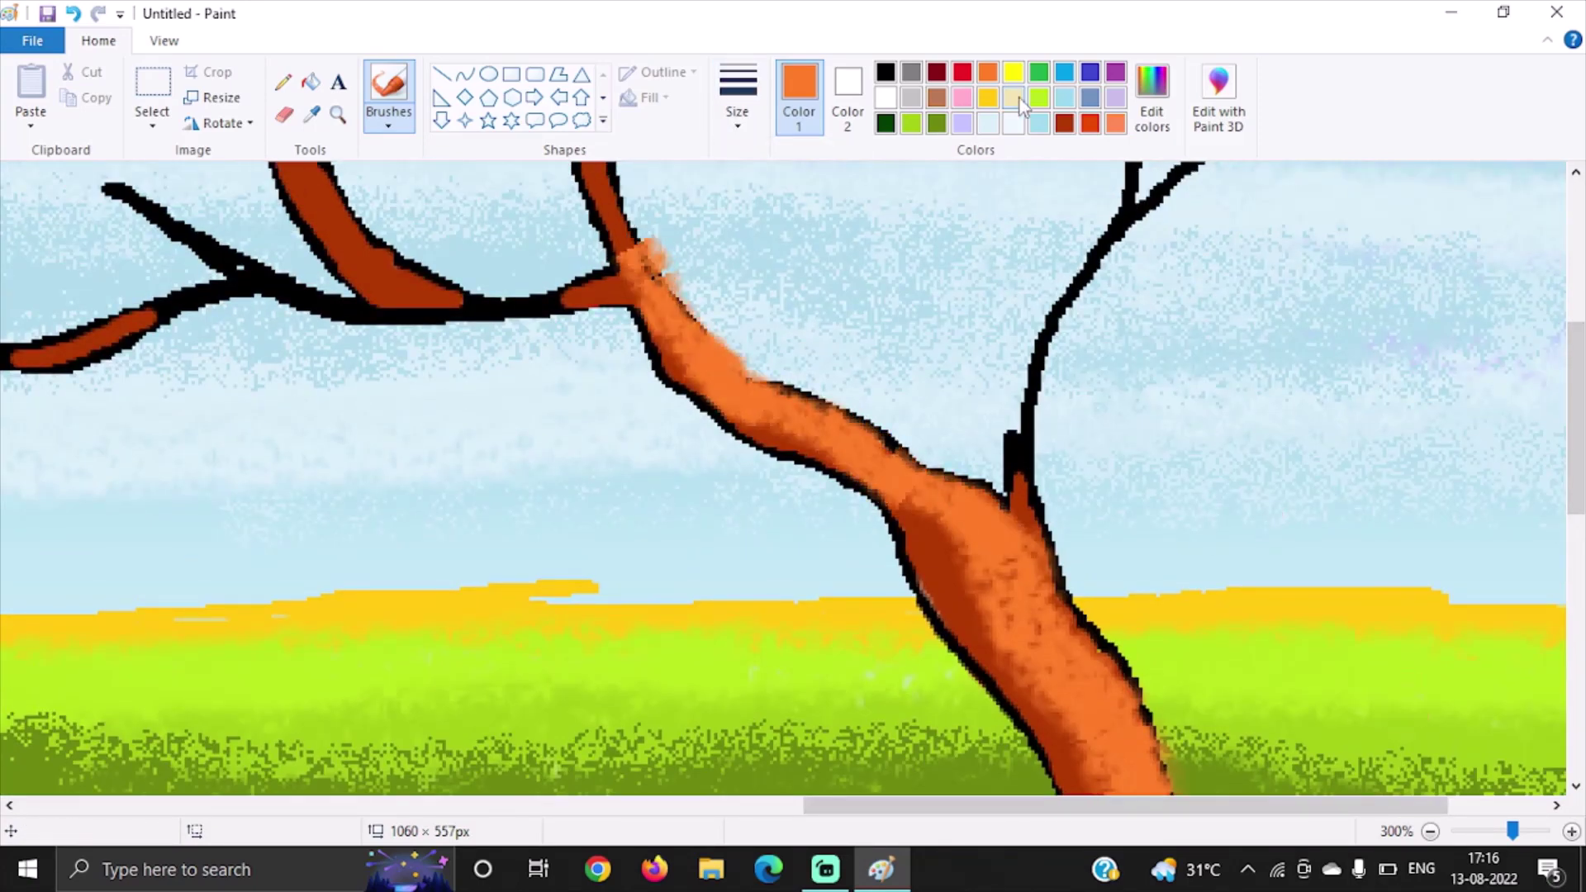
Step: Define a light peach and paint it as a highlight along the lower trunk's right edge toward the base
left_click(1151, 97)
left_click(1026, 322)
left_click(578, 590)
mouse_move(1024, 541)
left_mouse_down()
mouse_move(1047, 609)
mouse_move(1092, 628)
mouse_move(1036, 603)
left_mouse_up()
left_click_drag(1580, 510, 1583, 590)
left_click_drag(1144, 537, 1246, 747)
left_click_drag(1264, 805, 1309, 806)
left_click_drag(1577, 450, 1577, 511)
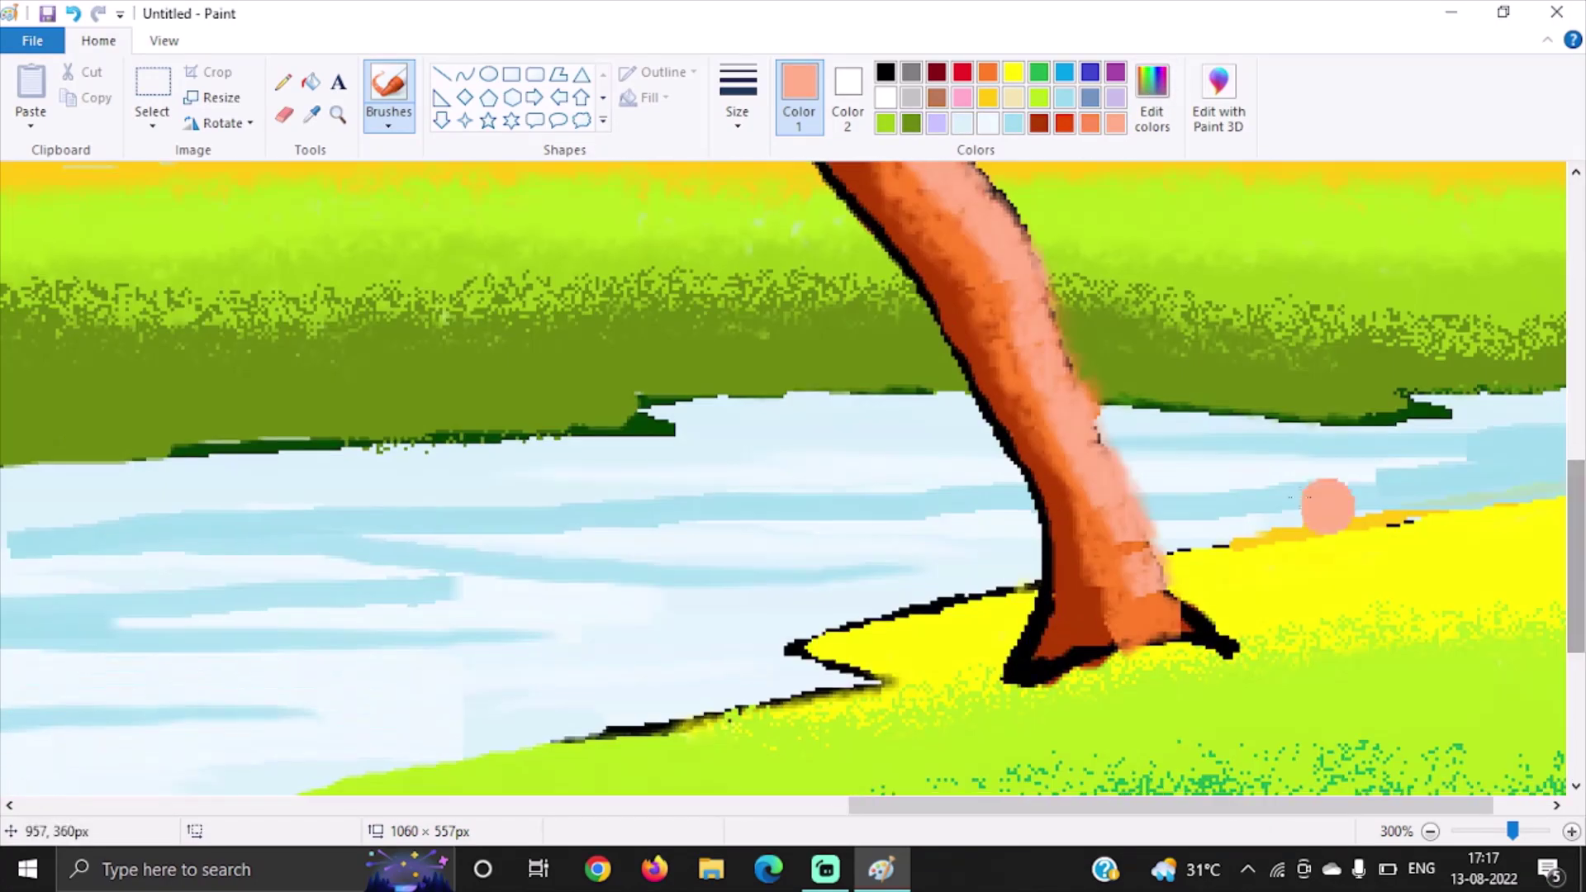
left_click_drag(1115, 520, 1152, 615)
Step: Try extending the peach highlight along the leaning upper trunk toward the left-hand branch fork
left_click_drag(1578, 495, 1579, 350)
mouse_move(902, 566)
left_mouse_down()
mouse_move(672, 436)
mouse_move(840, 514)
mouse_move(703, 384)
left_mouse_up()
key("ctrl+z")
key("ctrl+z")
Step: Spray a peach highlight above the trunk's fork along its upper edge, using the airbrush at the third size option
left_click(396, 117)
left_click(526, 165)
left_click(737, 116)
left_click(789, 300)
left_click(741, 124)
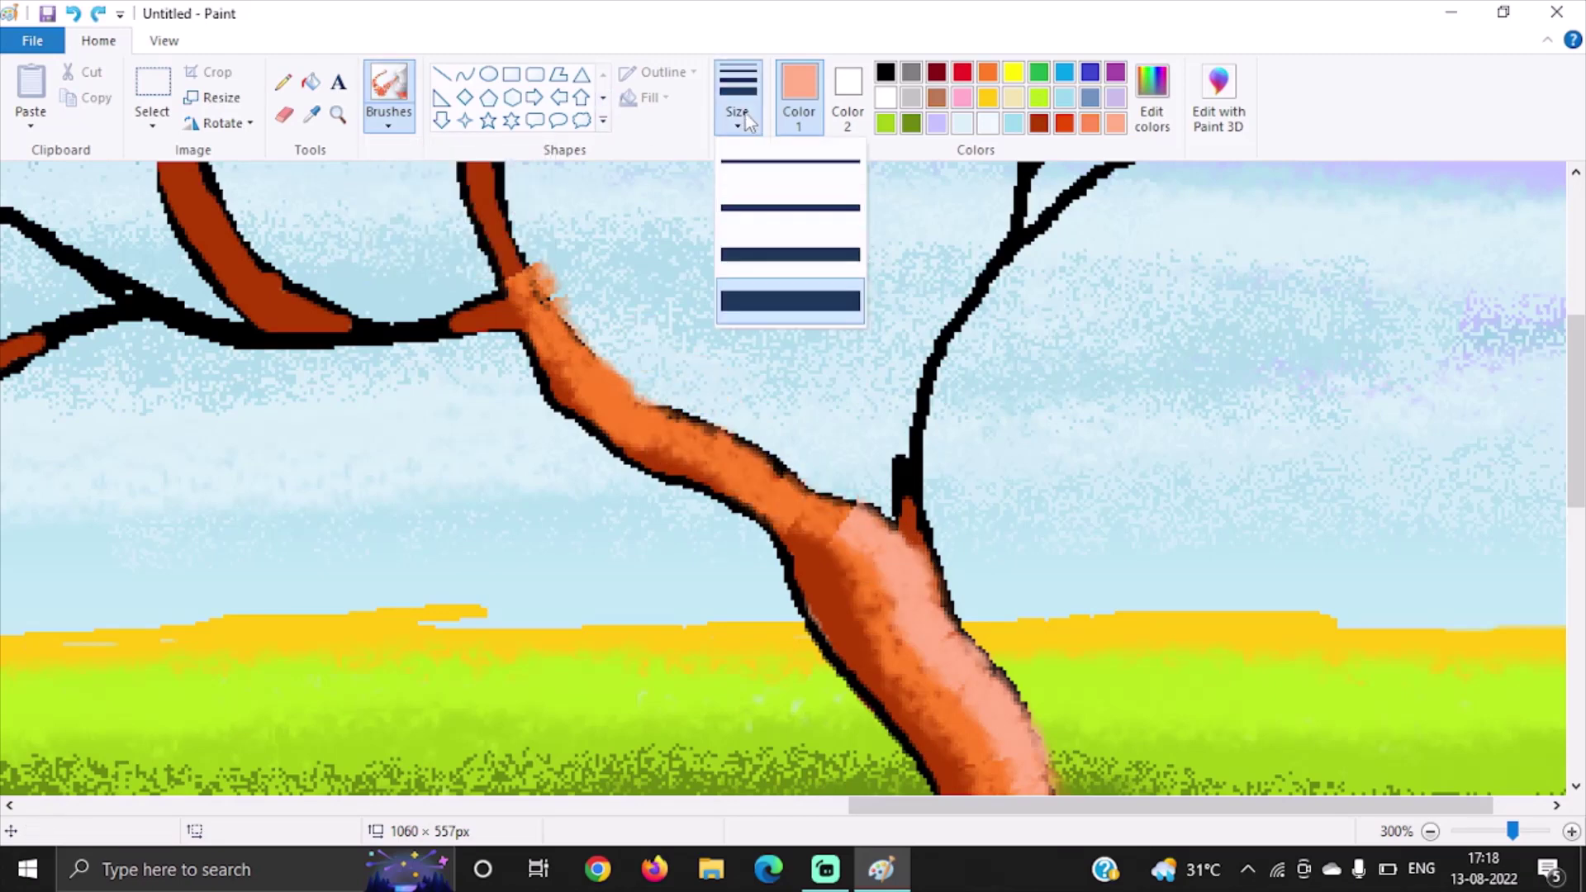
left_click(788, 257)
left_click_drag(867, 533, 776, 462)
Step: Sample the trunk's orange and spray it over the middle of the trunk to blend the shading, with the largest size option
left_click(311, 115)
left_click(849, 536)
mouse_move(853, 537)
left_mouse_down()
mouse_move(775, 479)
mouse_move(913, 475)
mouse_move(835, 547)
left_mouse_up()
left_click(741, 124)
left_click(789, 301)
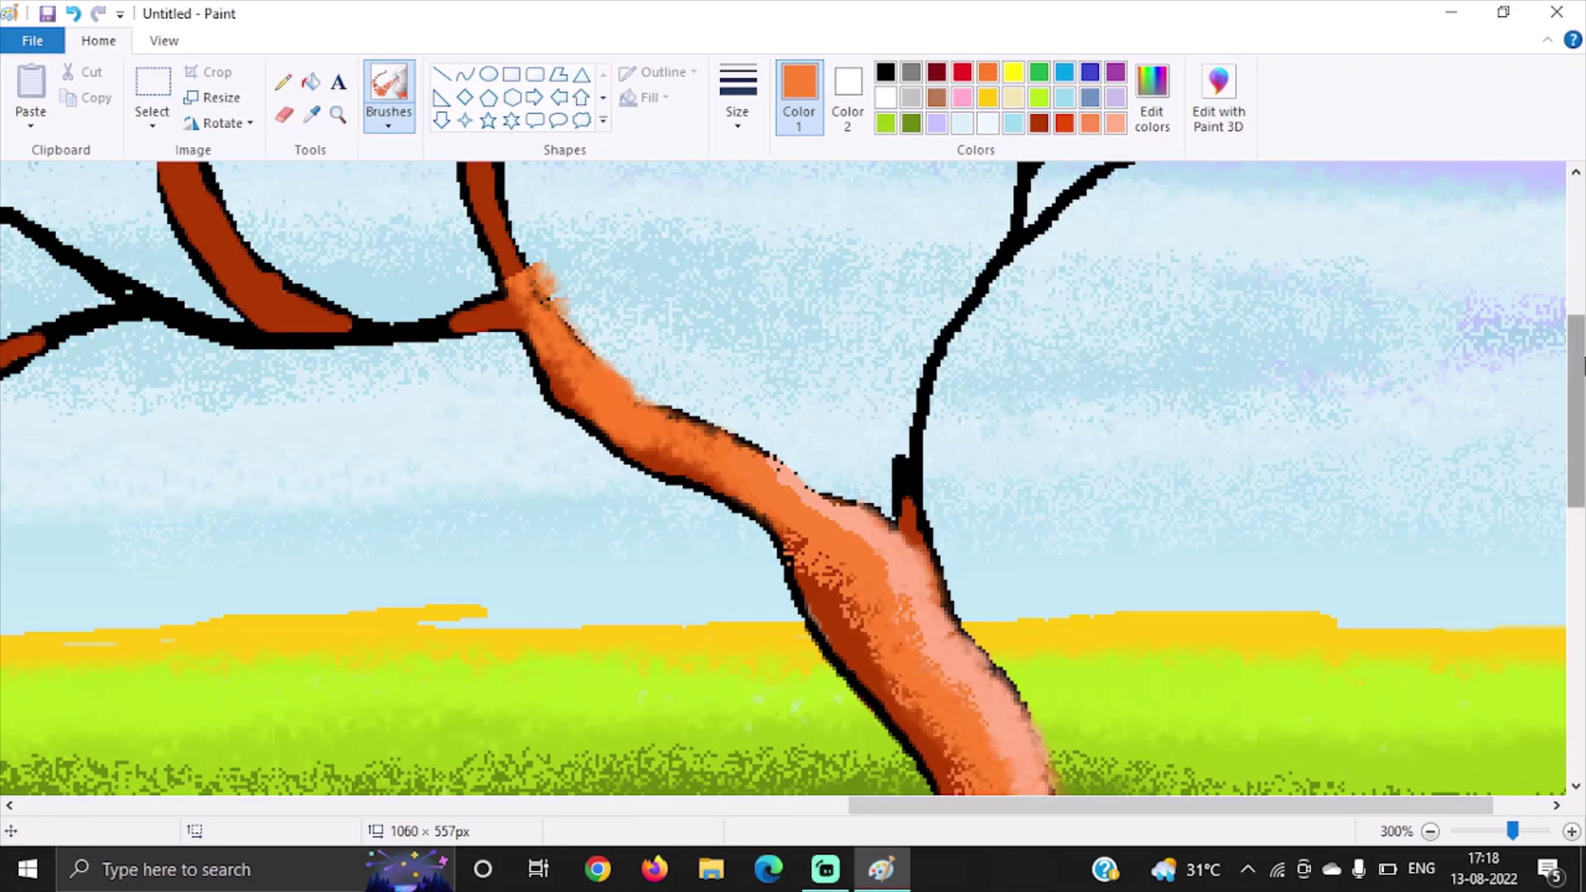
Step: Sample the peach and spray it as a highlight down the lower trunk and along the upper edge of the leaning trunk
scroll(958, 710, "down", 4)
left_click(311, 113)
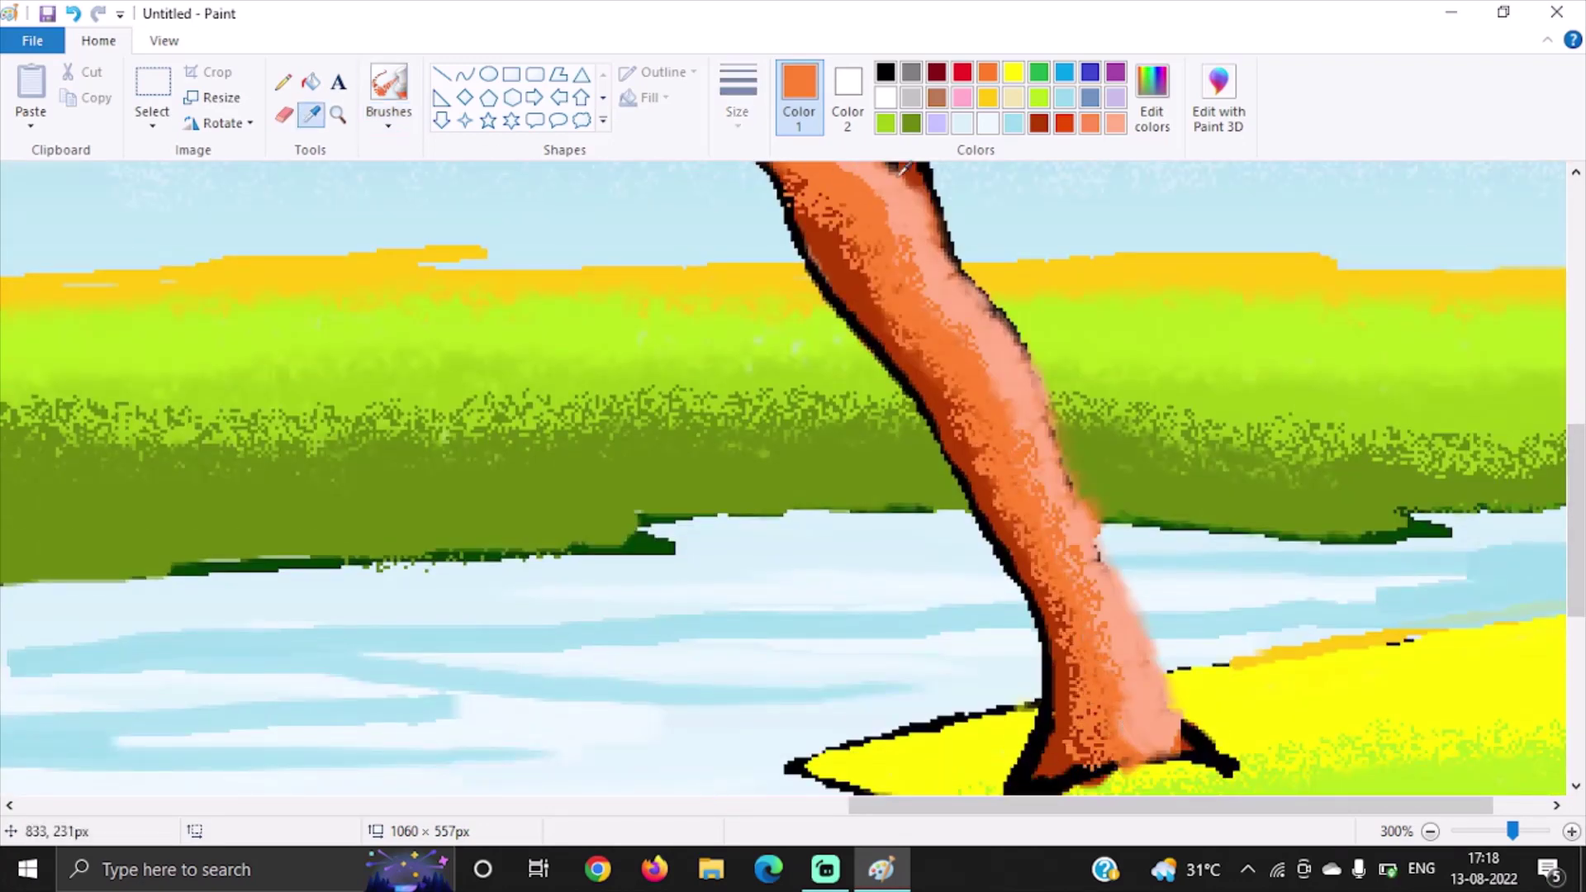
left_click(906, 206)
left_click_drag(999, 355, 1115, 710)
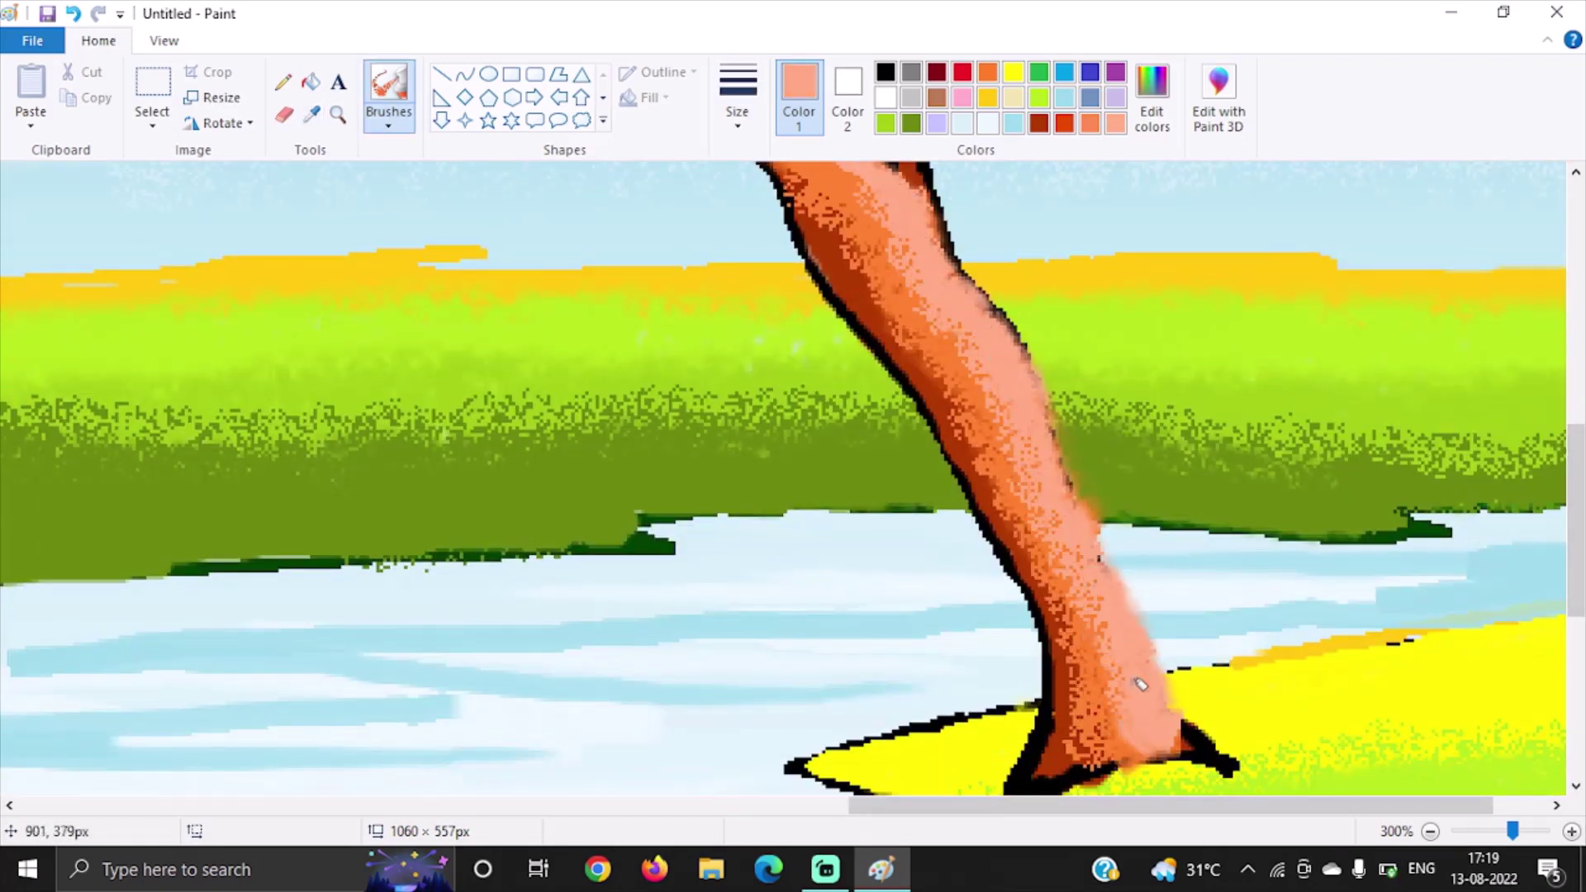
scroll(1107, 702, "up", 4)
mouse_move(879, 450)
left_mouse_down()
mouse_move(632, 318)
mouse_move(545, 223)
left_mouse_up()
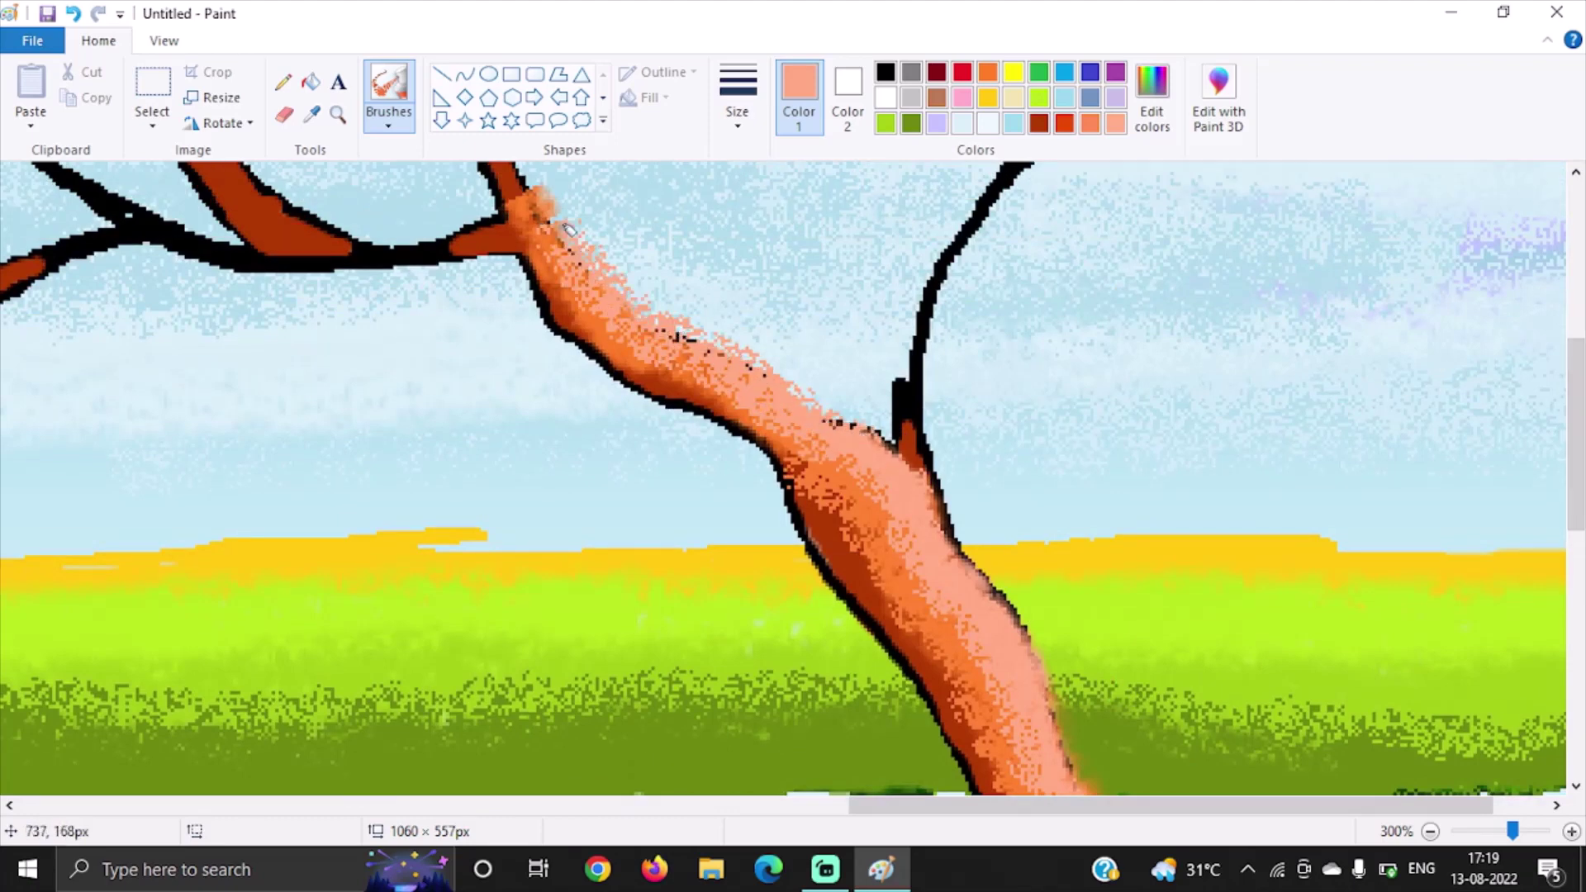
Step: Sample the light blue sky colors and paint over the peach overspray above the leaning trunk
left_click(312, 113)
left_click(815, 383)
mouse_move(805, 395)
left_mouse_down()
mouse_move(609, 279)
mouse_move(552, 204)
mouse_move(739, 310)
left_mouse_up()
left_click(388, 124)
left_click(527, 155)
left_click(310, 117)
left_click(659, 203)
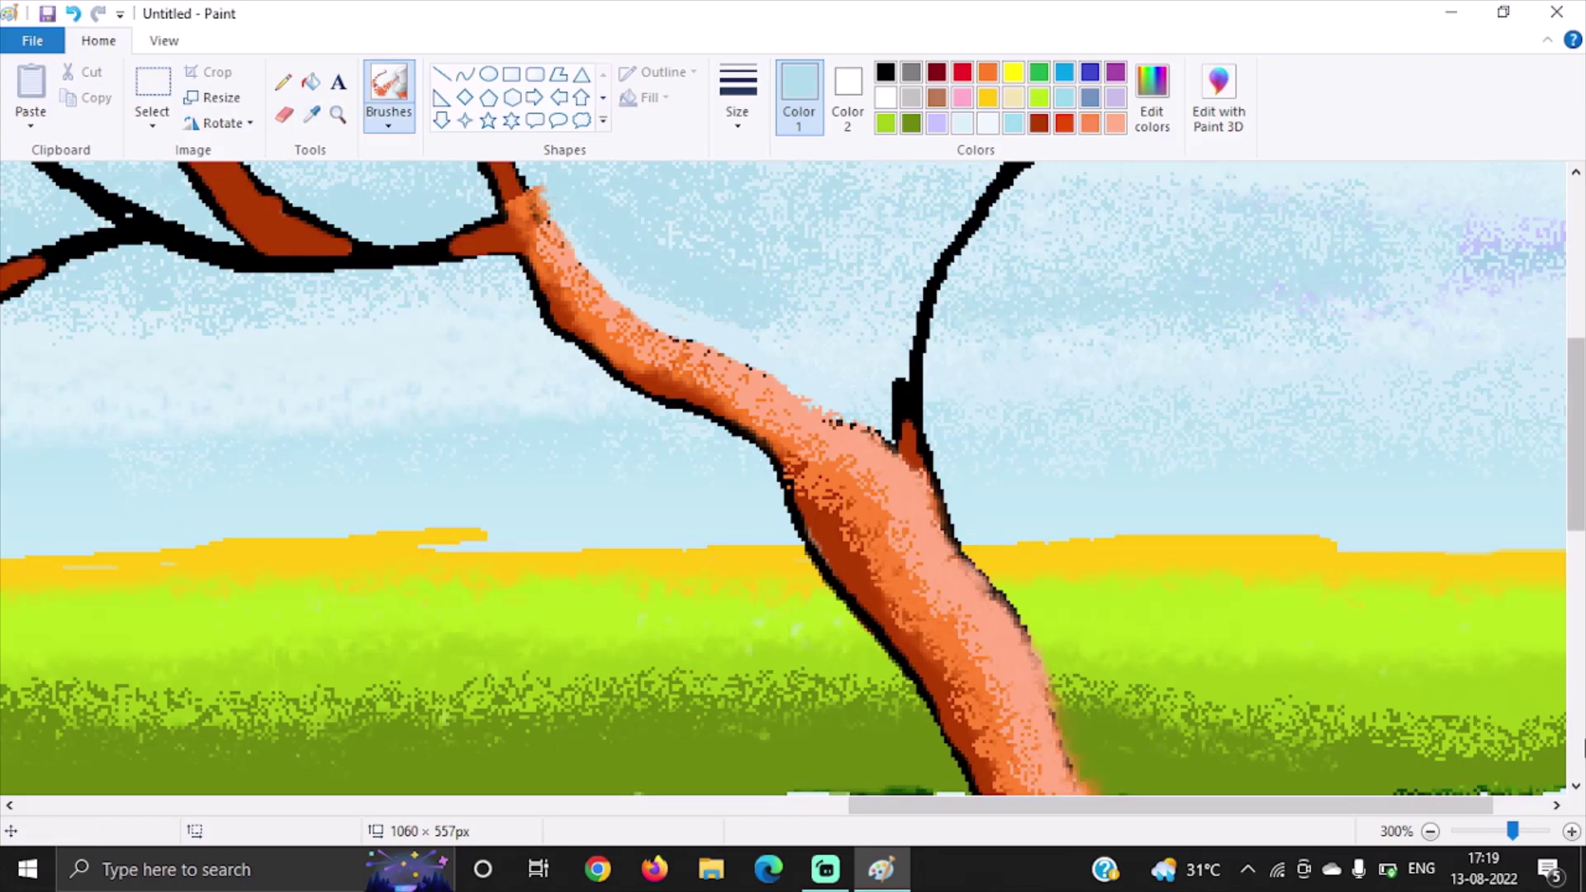
Step: Redraw the black outline along the leaning trunk's upper edge with the pencil, from the left-hand branch fork to the right-hand branch
left_click(1484, 832)
left_click(283, 82)
left_click(884, 72)
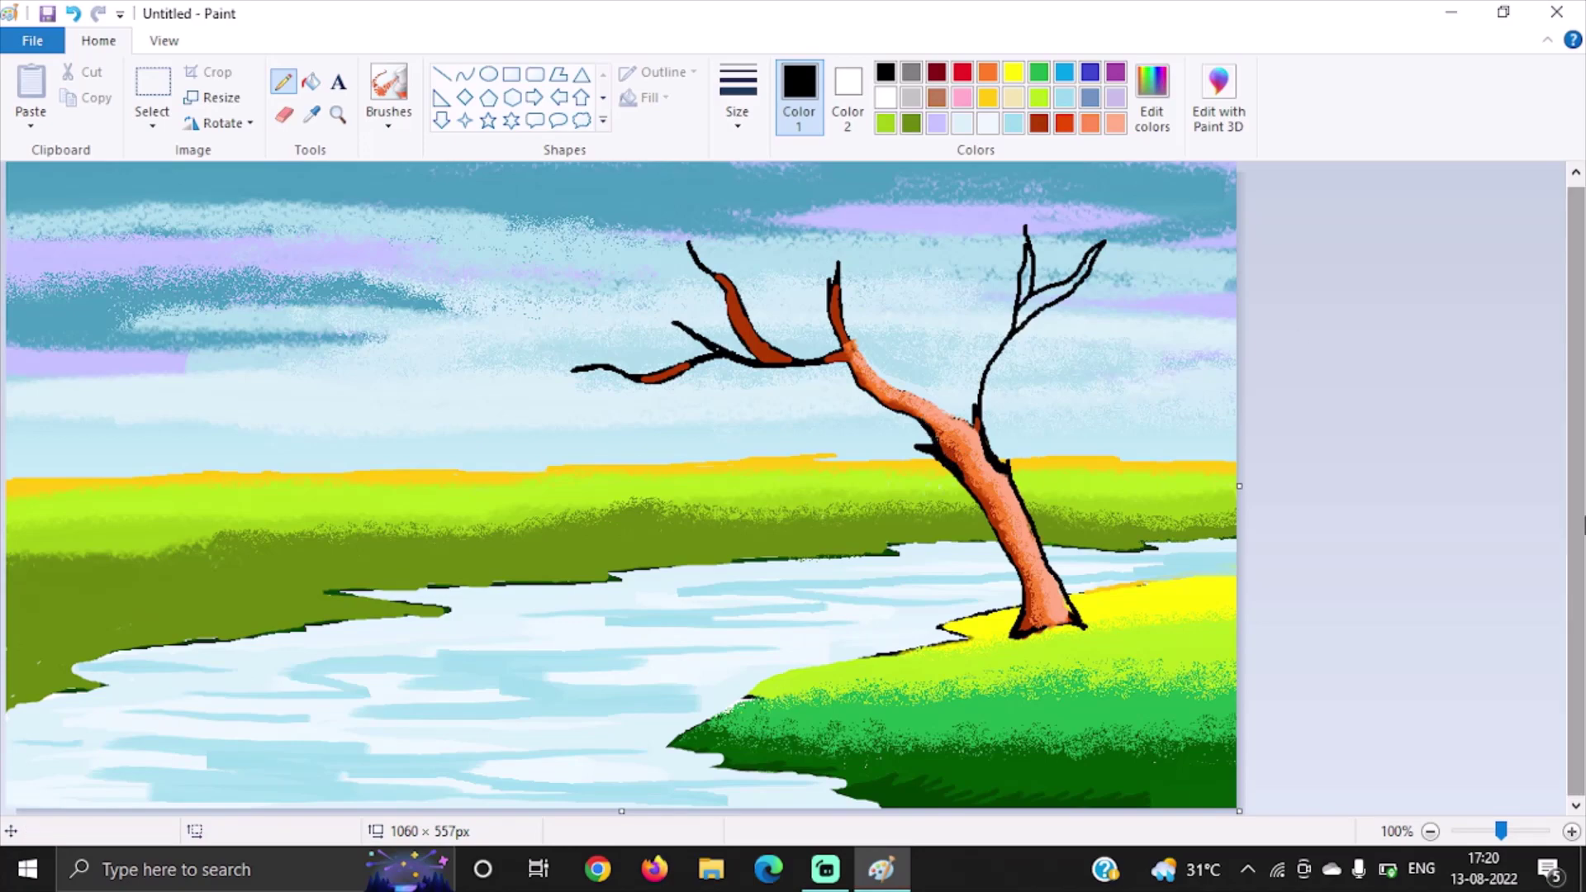
left_click(1528, 831)
left_click_drag(578, 806, 1327, 805)
left_click_drag(1574, 310, 1575, 435)
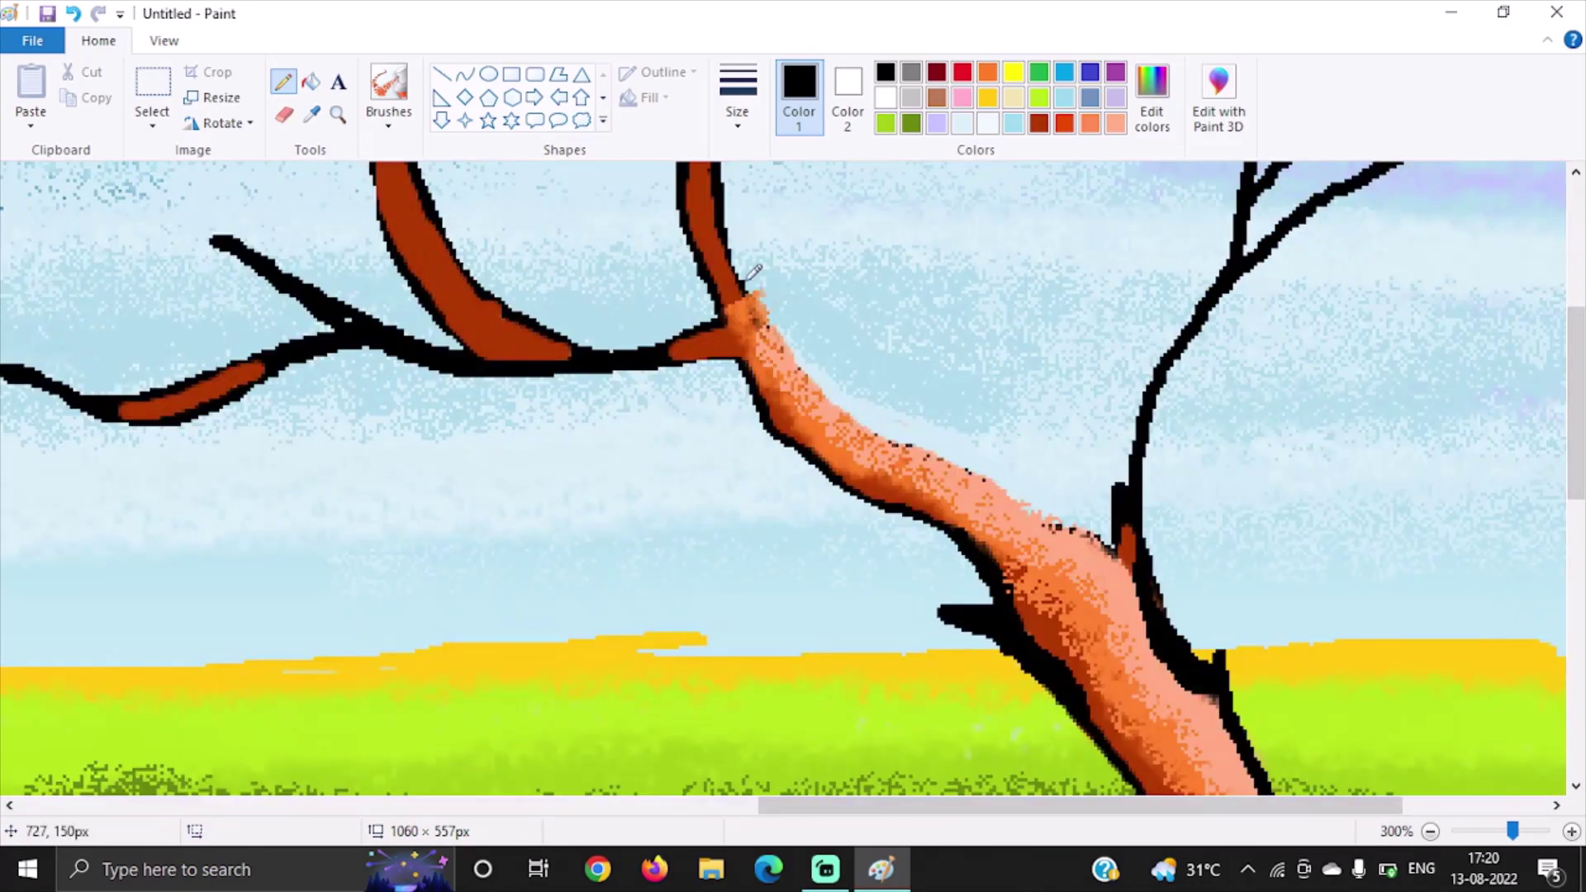
mouse_move(747, 282)
left_mouse_down()
mouse_move(788, 344)
mouse_move(879, 429)
mouse_move(1115, 552)
left_mouse_up()
Step: Sample the trunk's orange and paint it with the basic brush along the brown upper-left branch
left_click(312, 115)
left_click(994, 485)
left_click(387, 116)
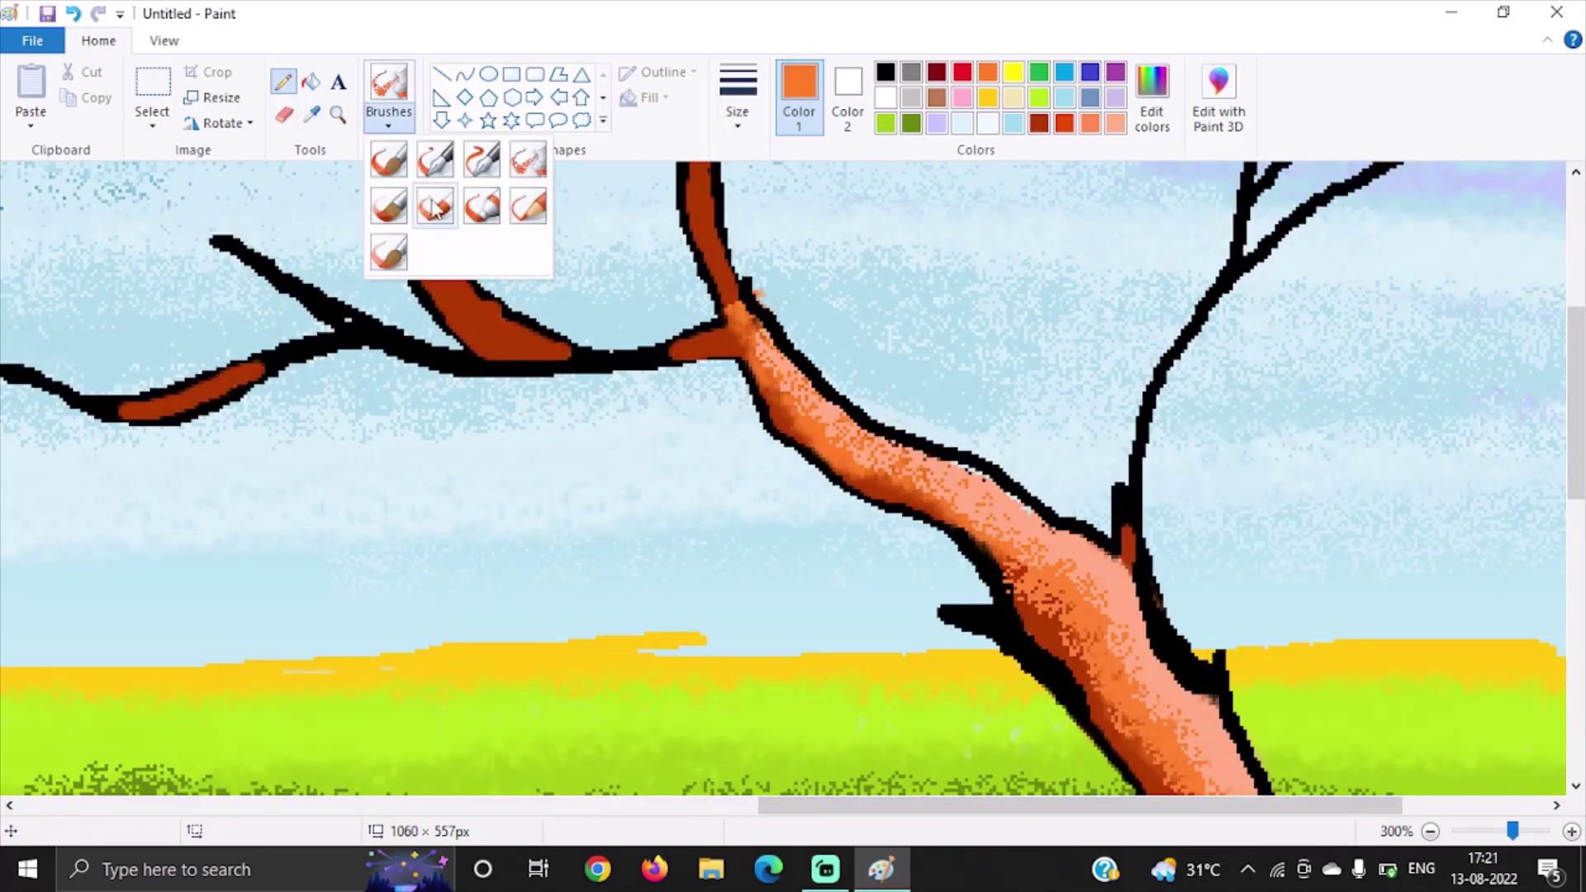
left_click(389, 163)
mouse_move(554, 353)
left_mouse_down()
mouse_move(480, 318)
mouse_move(461, 265)
mouse_move(445, 274)
mouse_move(550, 352)
left_mouse_up()
key("ctrl+z")
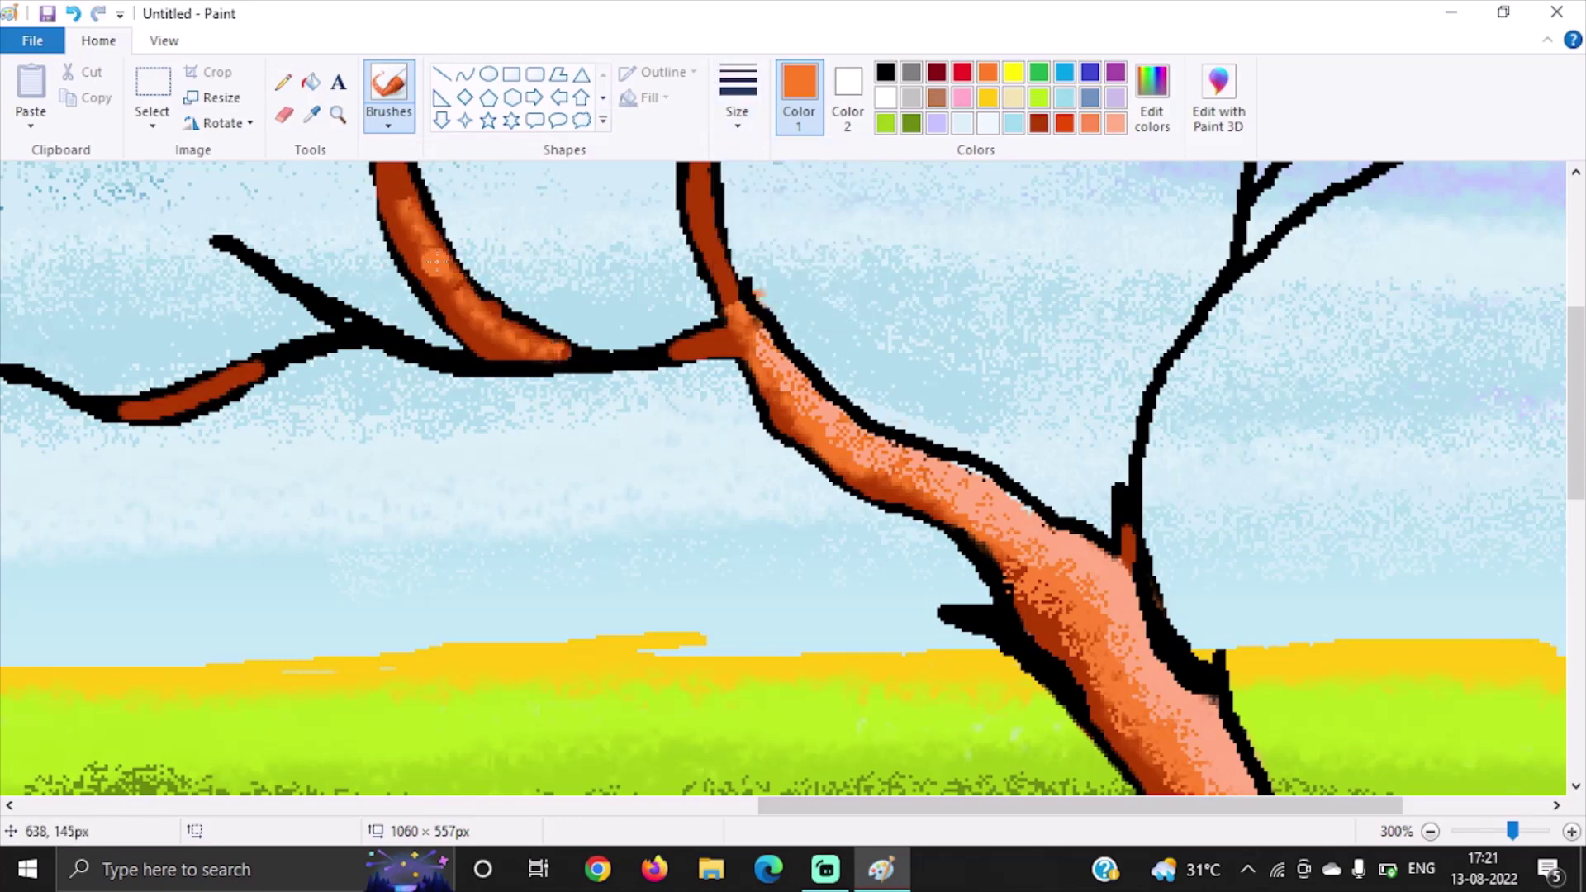
left_click_drag(436, 263, 478, 295)
Step: Extend the orange to the tip of the upper-left branch, up the short upright branch and along the lower-left branch
left_click_drag(1575, 403, 1575, 338)
mouse_move(414, 436)
left_mouse_down()
mouse_move(397, 372)
mouse_move(359, 318)
left_mouse_up()
mouse_move(532, 555)
left_mouse_down()
mouse_move(720, 537)
mouse_move(708, 345)
left_mouse_up()
mouse_move(198, 605)
left_mouse_down()
mouse_move(444, 572)
mouse_move(405, 554)
mouse_move(468, 580)
left_mouse_up()
Step: Sample the dark brown and shade the underside of the lower-left branch back to its junction with the trunk
left_click(312, 114)
left_click(399, 446)
left_click_drag(743, 570, 784, 636)
mouse_move(234, 584)
left_mouse_down()
mouse_move(389, 569)
mouse_move(753, 569)
mouse_move(658, 586)
left_mouse_up()
Step: Outline the lower-left and upright branches in black with the basic brush, using the second size option for the upper edges
left_click(388, 112)
left_click(389, 159)
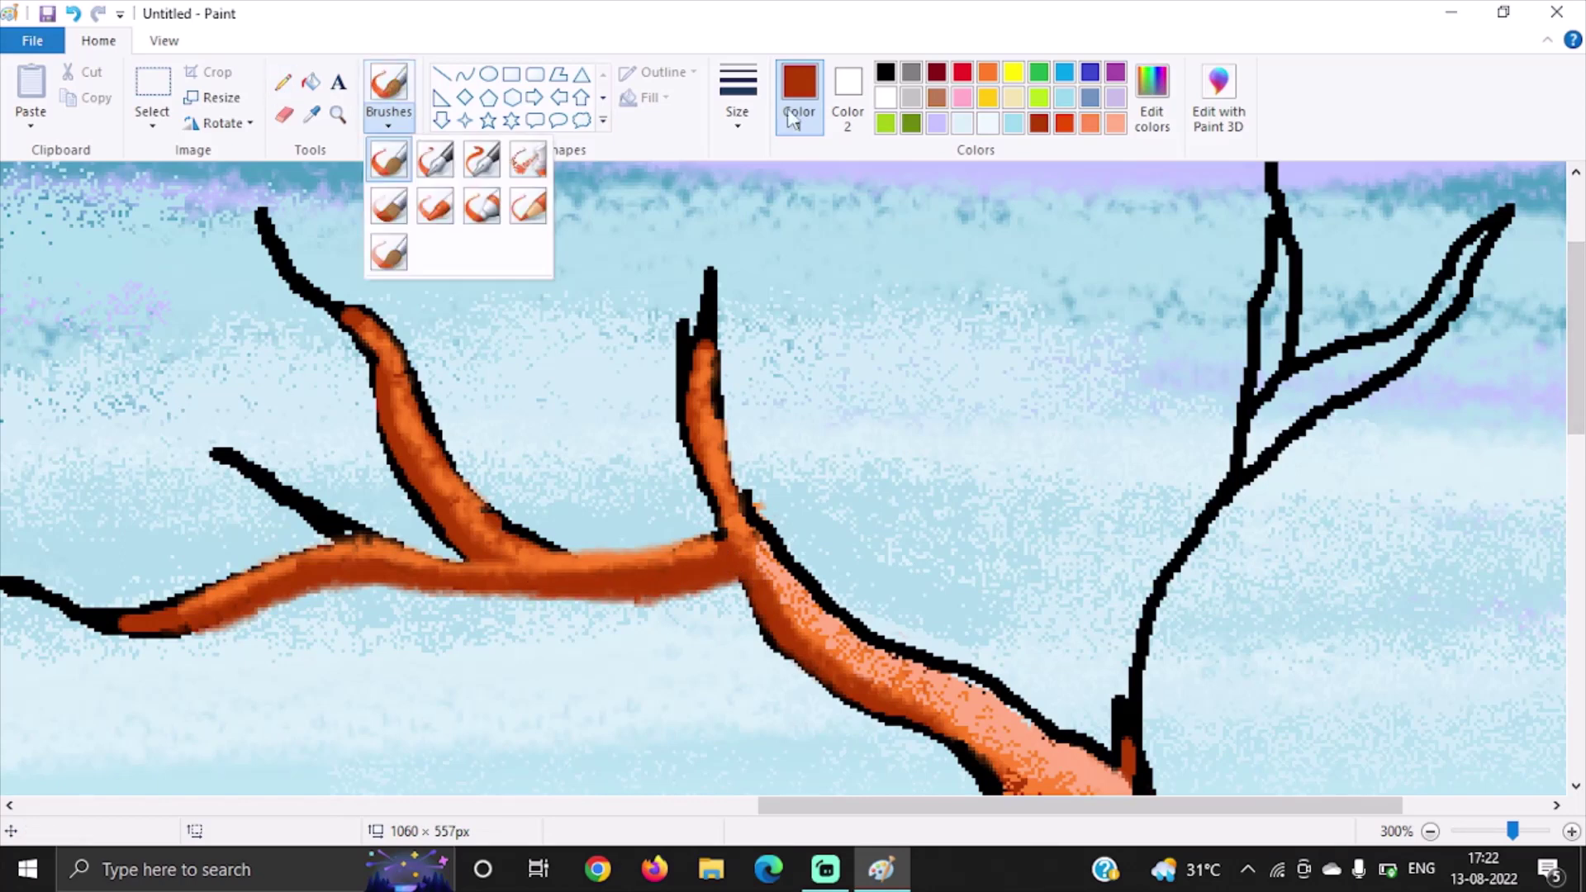
left_click(737, 112)
left_click(886, 73)
mouse_move(159, 637)
left_mouse_down()
mouse_move(426, 591)
mouse_move(521, 596)
left_mouse_up()
left_click(737, 108)
left_click(778, 213)
left_click_drag(545, 543, 720, 545)
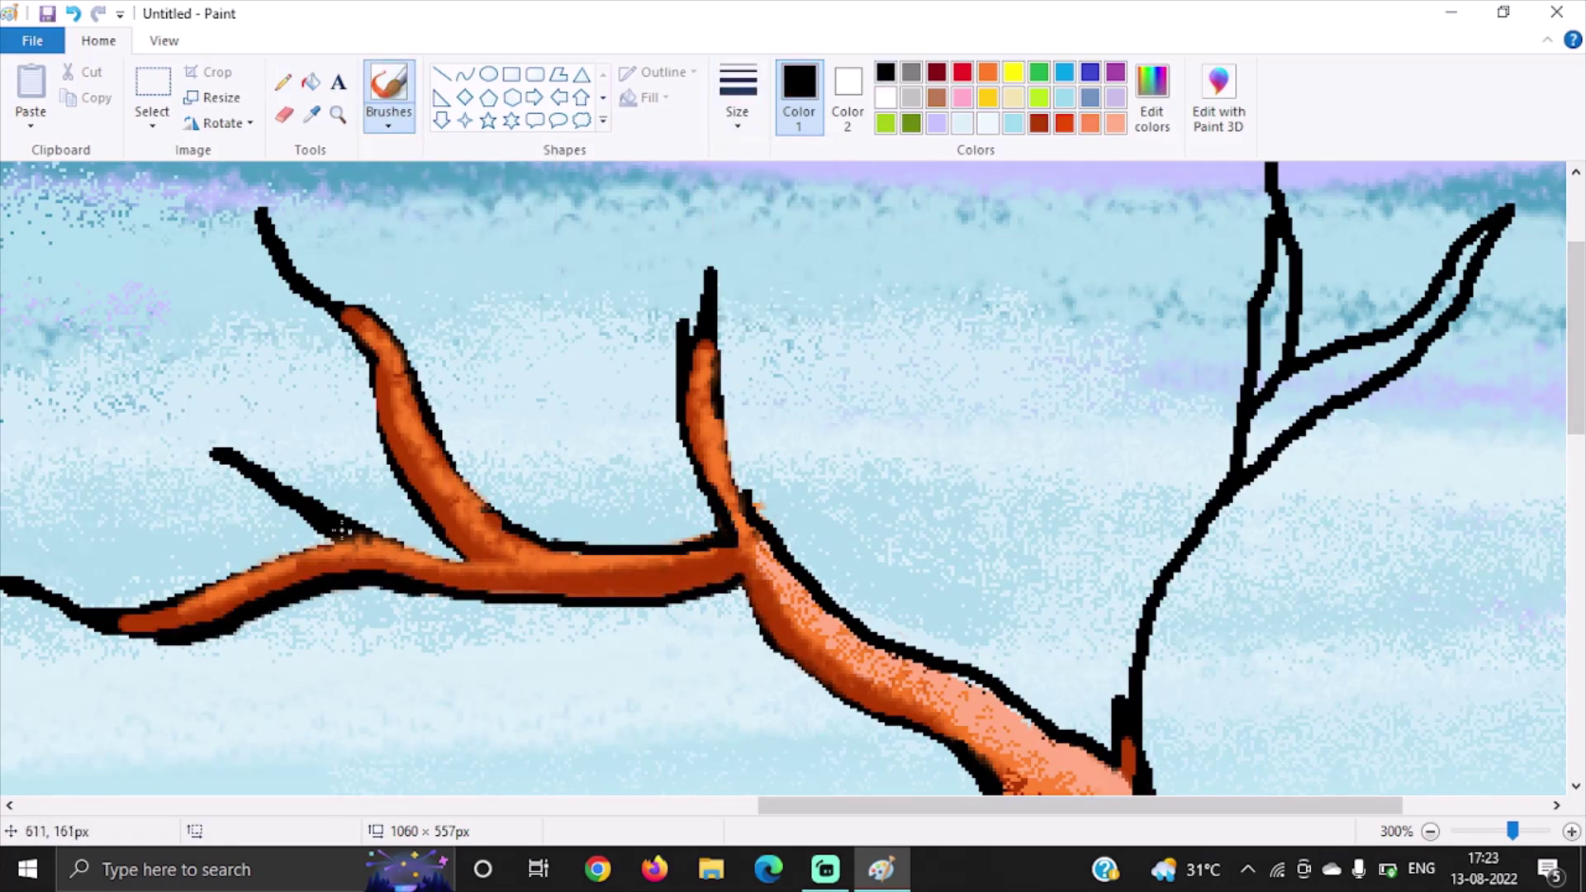
left_click_drag(709, 330, 759, 502)
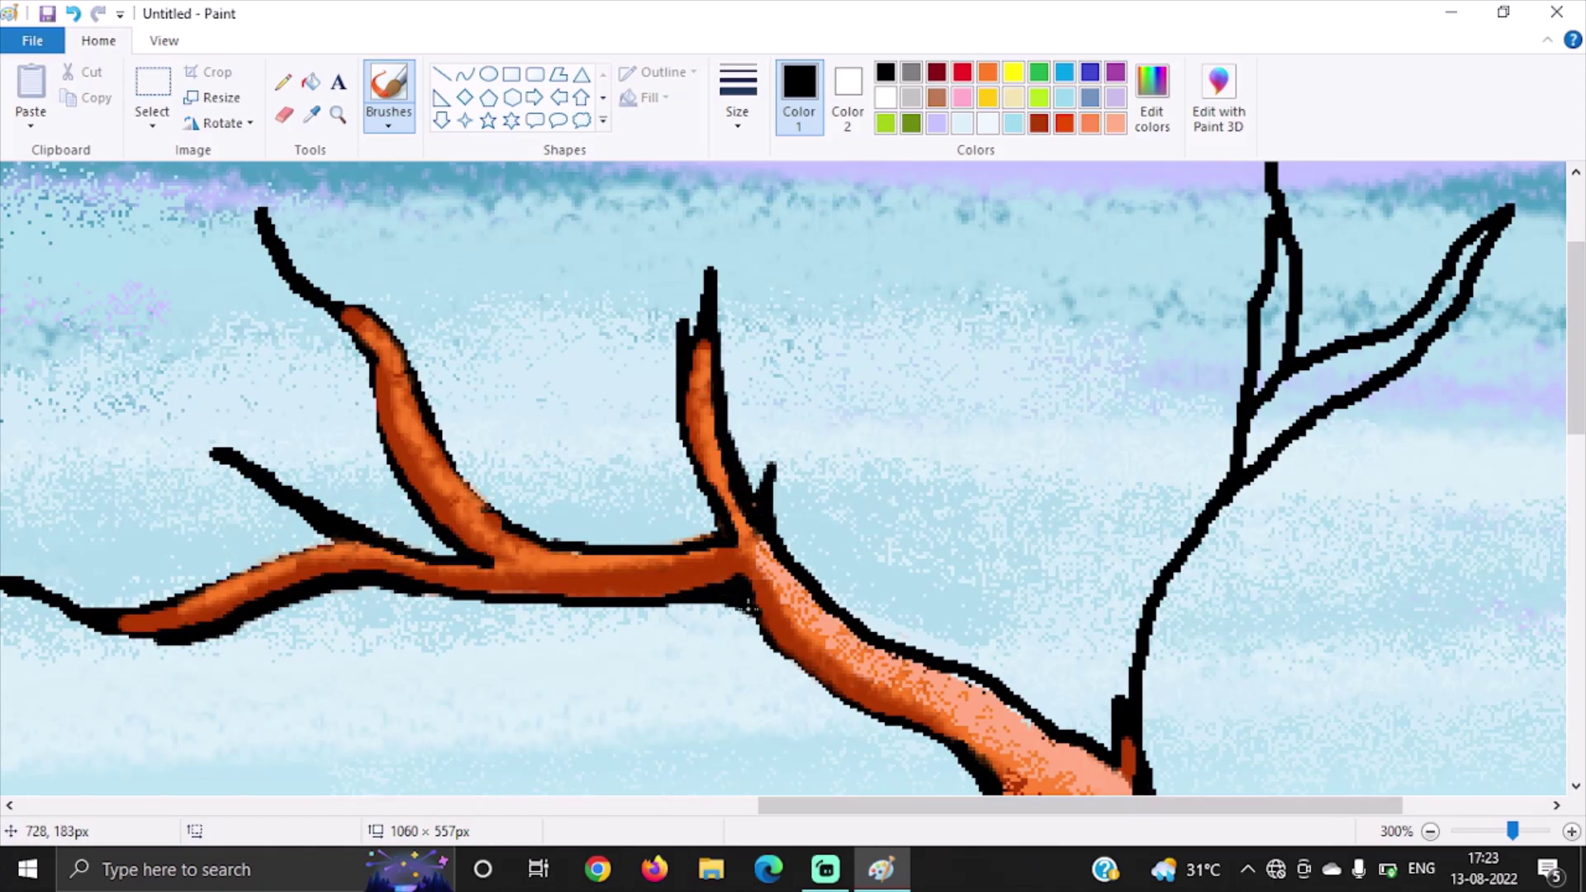
Step: Draw a second black outline to the left of the right-hand branch, with a small twig stub, to thicken the branch
scroll(956, 731, "right", 4)
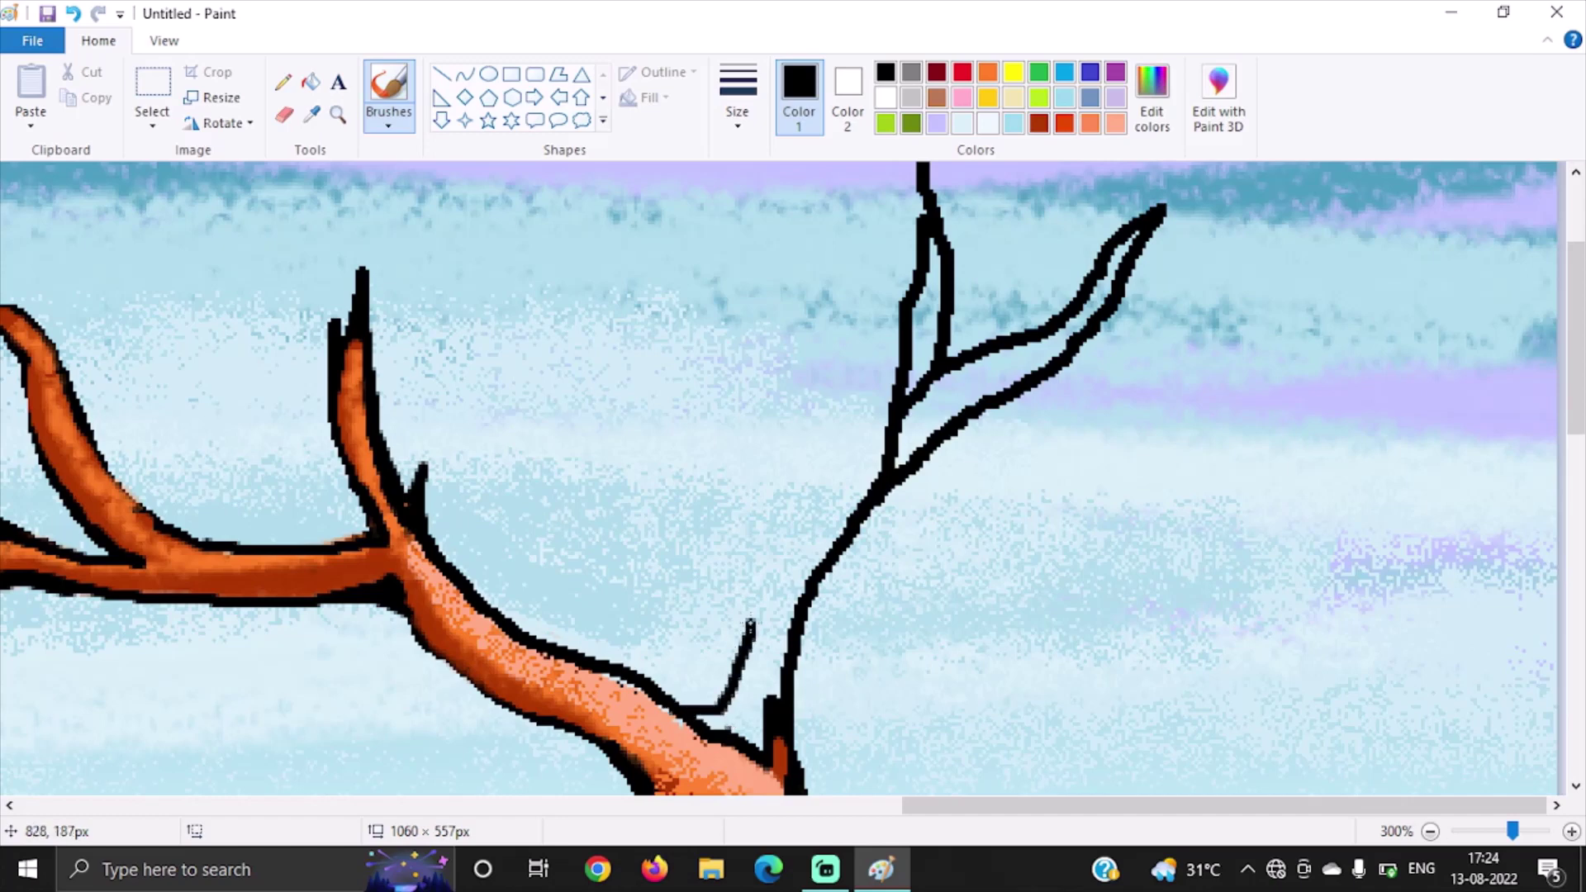
mouse_move(749, 625)
left_mouse_down()
mouse_move(852, 380)
mouse_move(752, 626)
mouse_move(913, 289)
left_mouse_up()
key("ctrl+z")
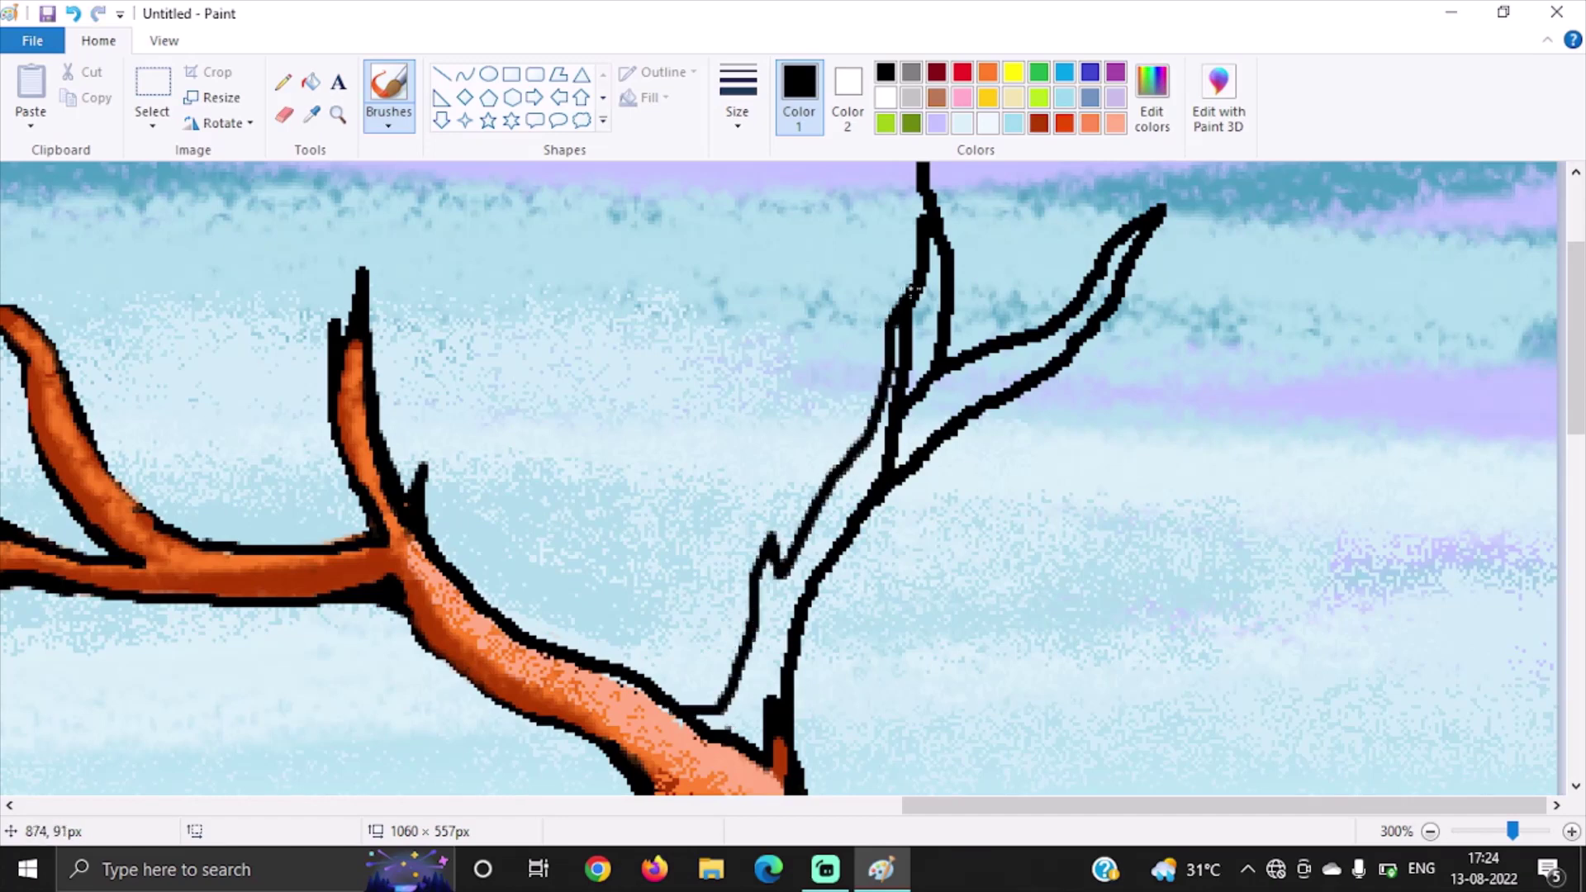
Step: Sample the dark brown and fill the lower part of the right-hand branch down to its junction with the trunk
left_click(309, 111)
left_click(779, 751)
mouse_move(775, 744)
left_mouse_down()
mouse_move(765, 640)
mouse_move(782, 628)
mouse_move(777, 682)
left_mouse_up()
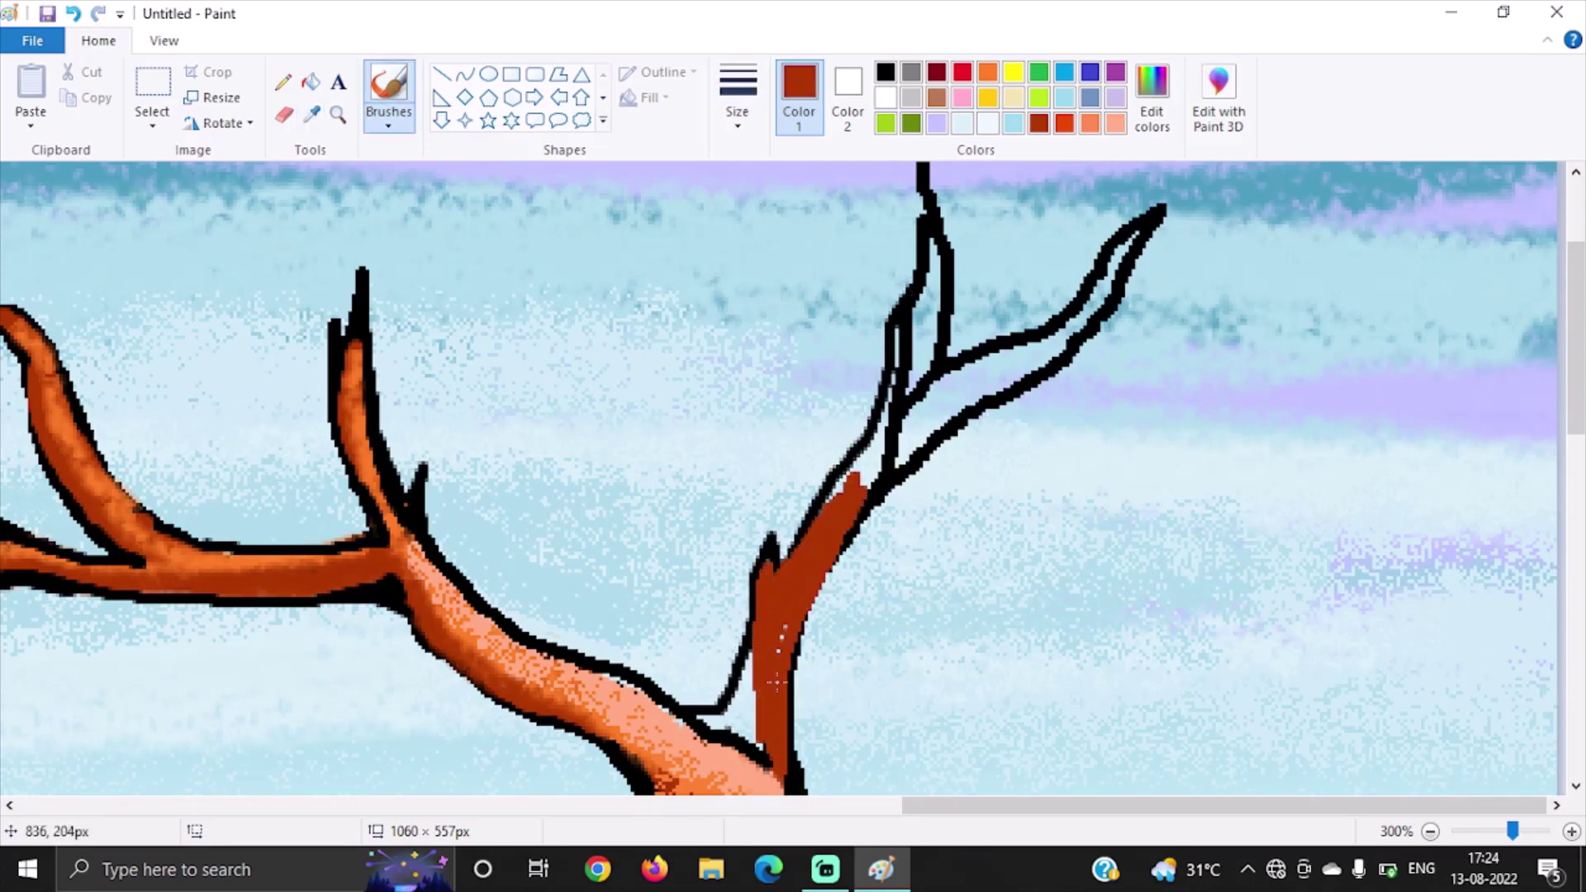
key("ctrl+z")
mouse_move(702, 718)
left_mouse_down()
mouse_move(753, 804)
mouse_move(731, 730)
left_mouse_up()
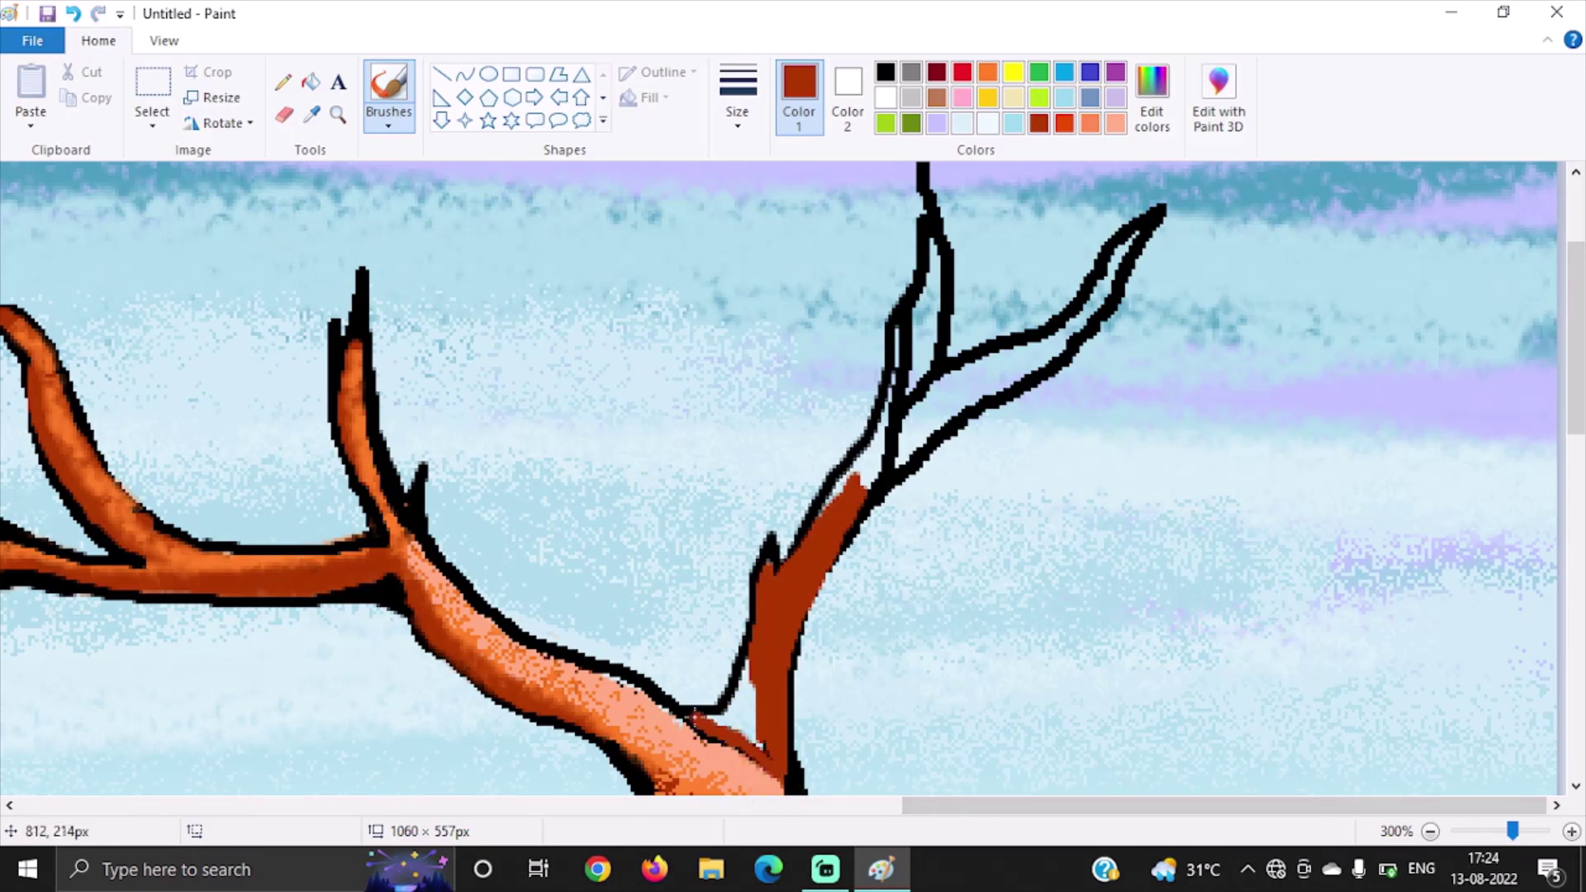
Step: Fill the right-hand branch's two upper forks with the same dark brown inside their black outlines
mouse_move(872, 460)
left_mouse_down()
mouse_move(915, 410)
mouse_move(965, 398)
mouse_move(921, 394)
mouse_move(942, 404)
mouse_move(951, 380)
mouse_move(1008, 368)
mouse_move(963, 376)
mouse_move(1079, 313)
mouse_move(1118, 177)
mouse_move(1114, 266)
left_mouse_up()
key("ctrl+z")
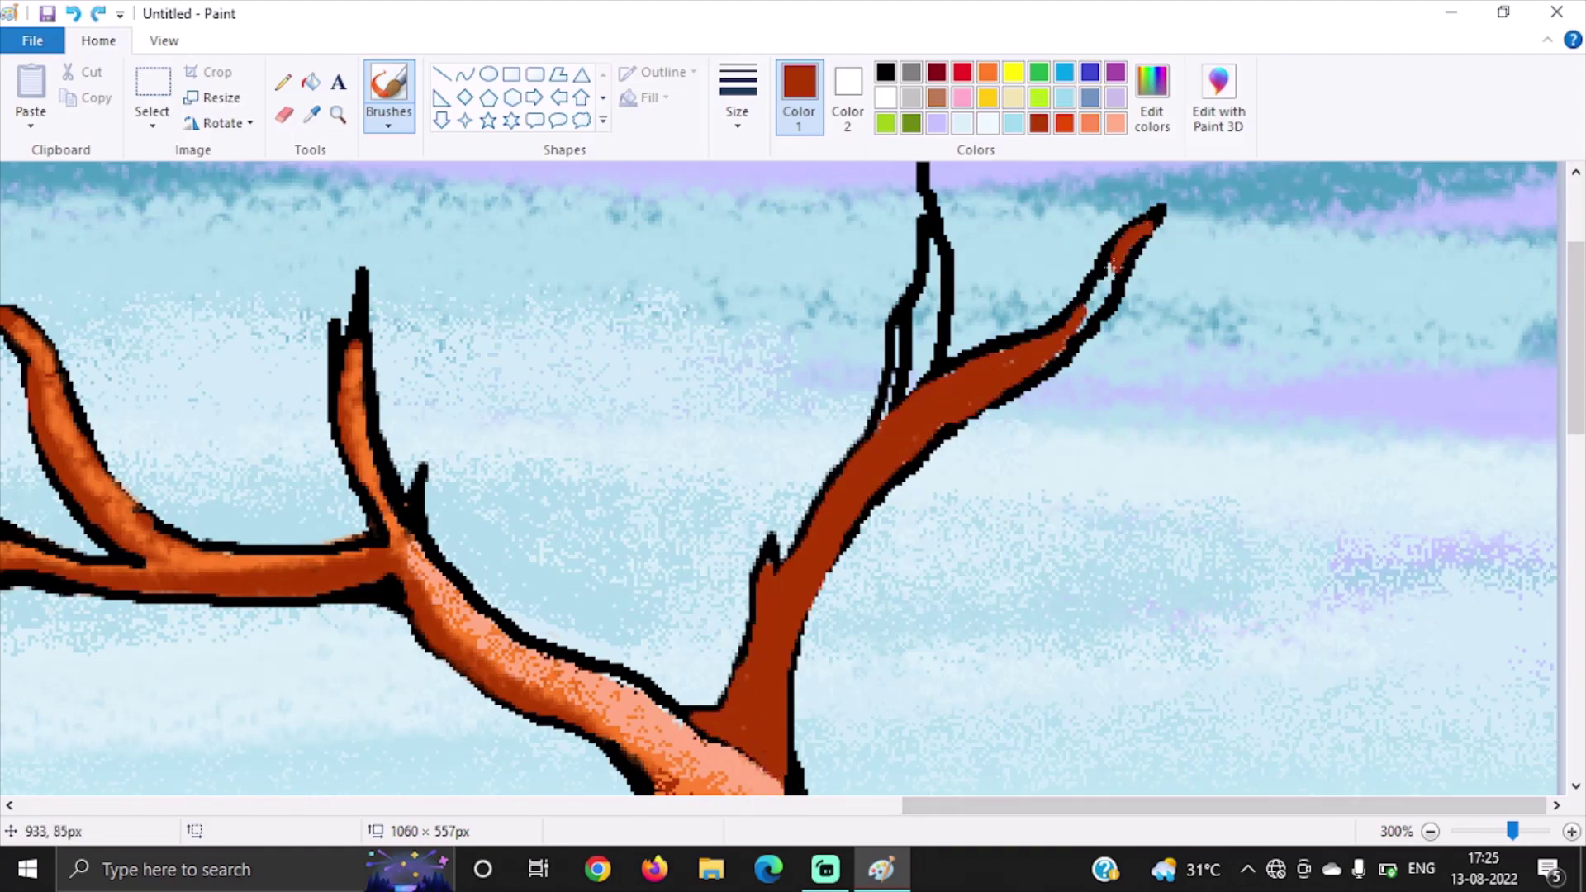
mouse_move(932, 241)
left_mouse_down()
mouse_move(921, 347)
mouse_move(864, 449)
left_mouse_up()
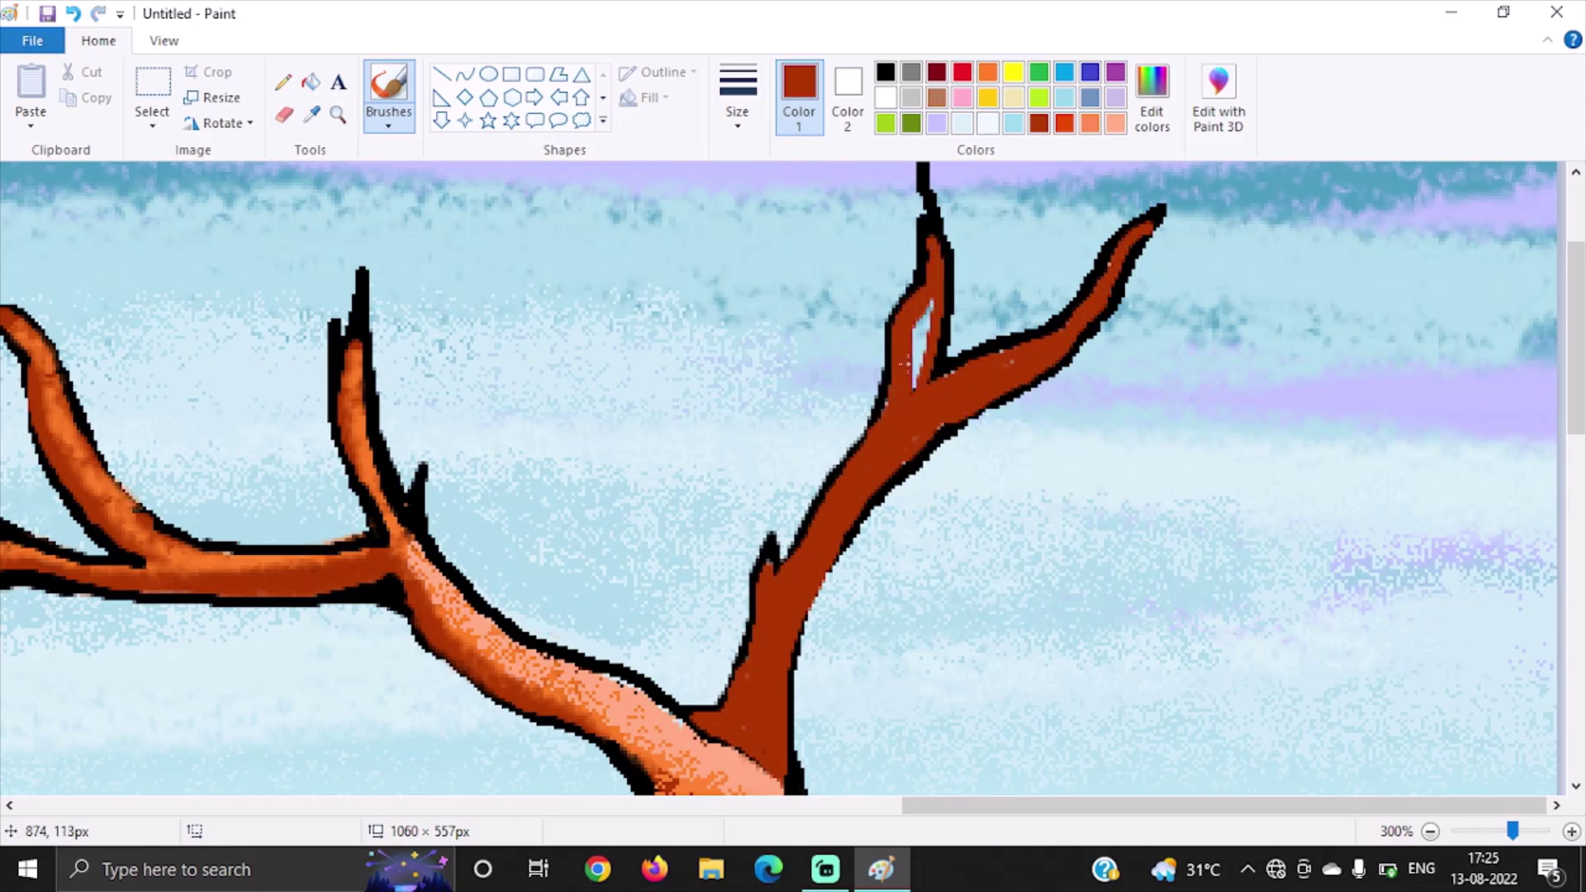
Step: Paint a peach highlight along the right-hand branch and both of its upper forks
mouse_move(747, 747)
left_mouse_down()
mouse_move(810, 573)
mouse_move(884, 450)
mouse_move(1030, 363)
mouse_move(850, 523)
left_mouse_up()
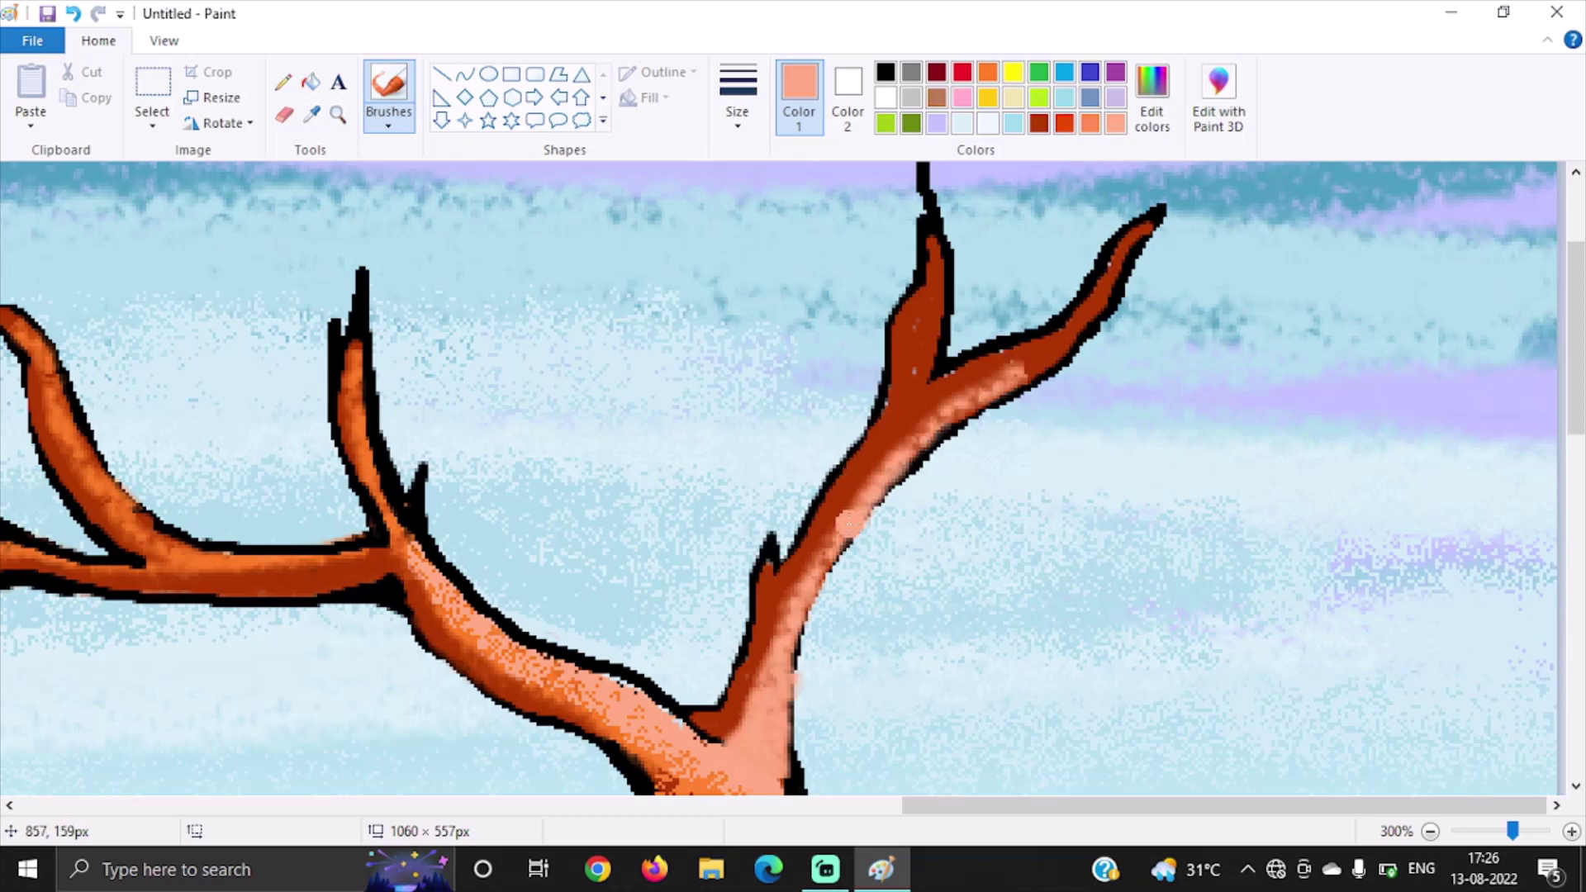
left_click_drag(1090, 309, 949, 429)
left_click_drag(943, 280, 857, 510)
Step: Sample the orange and paint it over the right-hand branch and its outer fork to soften the peach highlight
left_click(310, 114)
left_click(487, 644)
mouse_move(789, 659)
left_mouse_down()
mouse_move(735, 793)
mouse_move(747, 747)
left_mouse_up()
mouse_move(916, 439)
left_mouse_down()
mouse_move(869, 489)
mouse_move(797, 656)
left_mouse_up()
left_click_drag(1082, 330, 879, 499)
Step: Blend the junction of the right-hand branch and the trunk with orange, switching to the airbrush
scroll(879, 502, "down", 3)
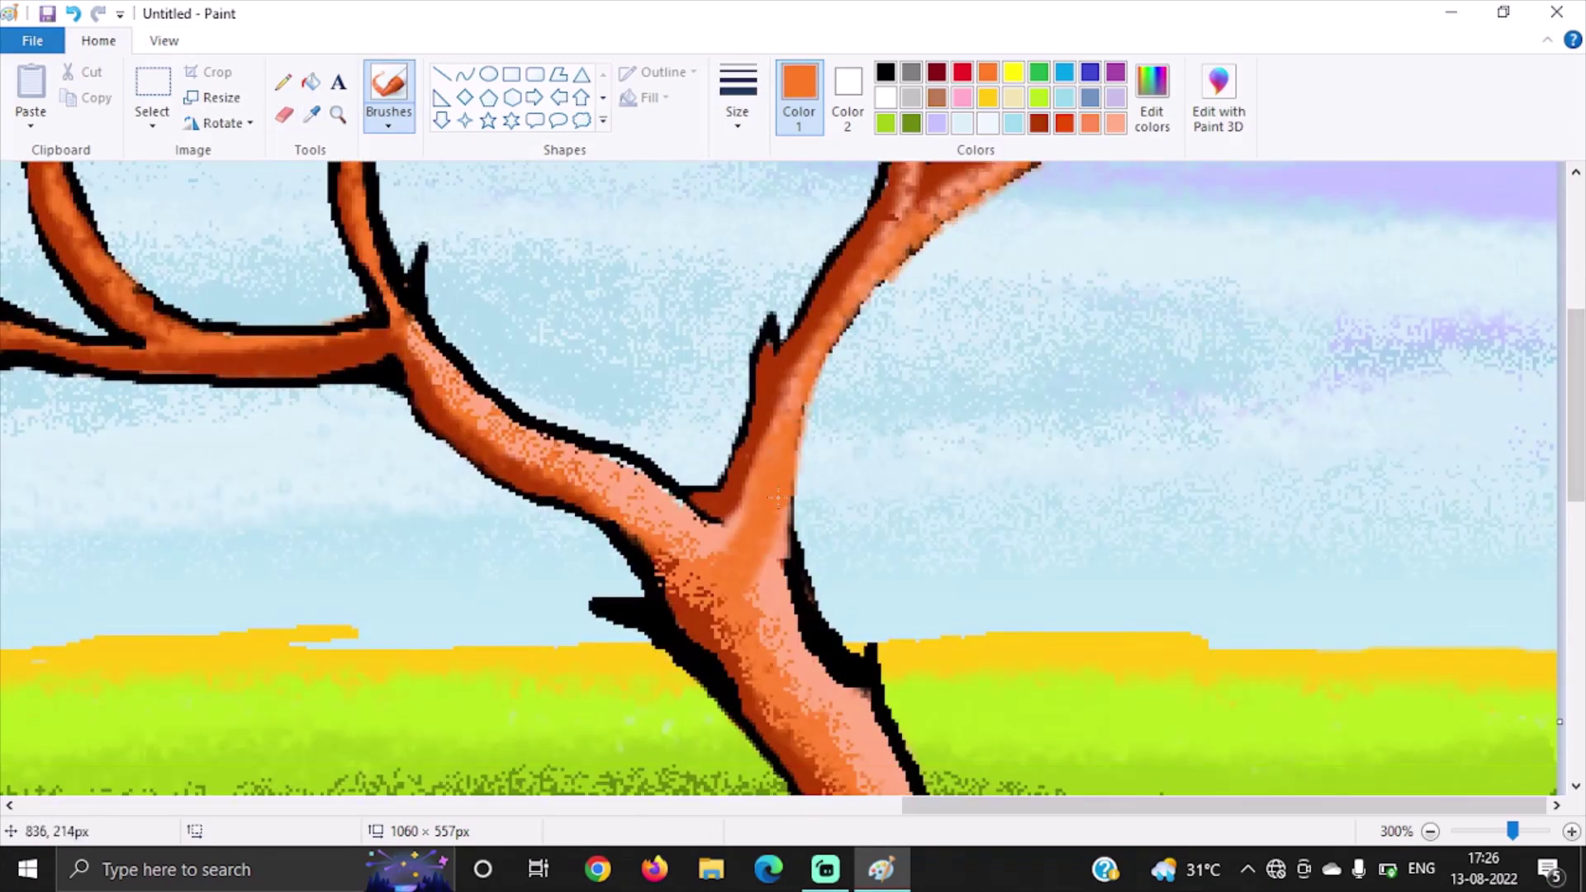
left_click_drag(793, 681, 759, 522)
left_click(388, 123)
left_click(527, 161)
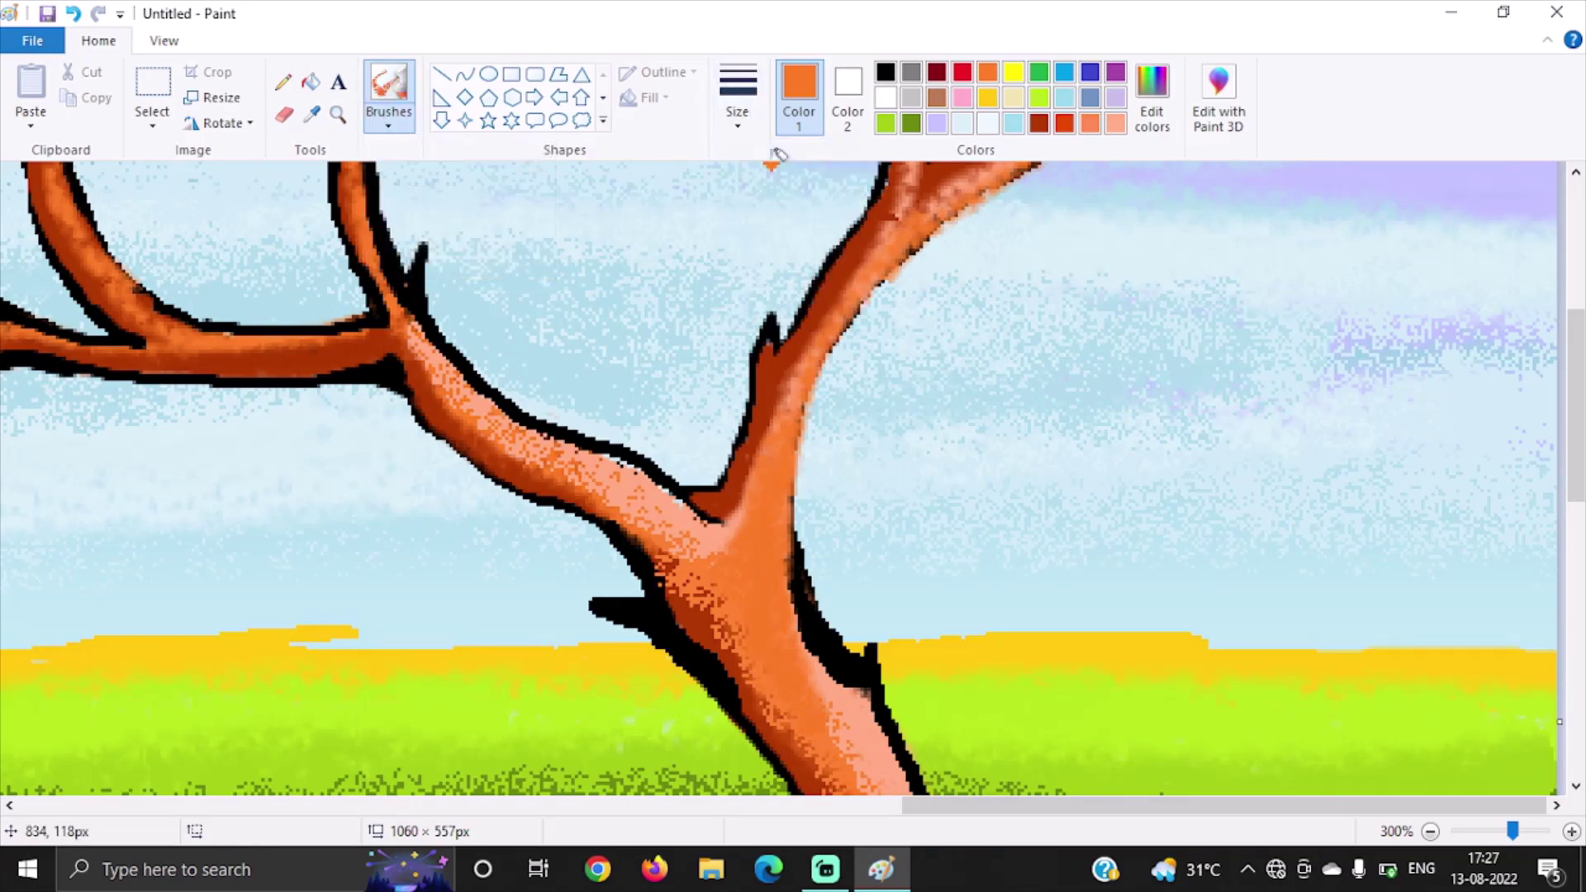
Step: Redraw the right-hand branch's outer edge in black with the pencil
left_click(283, 81)
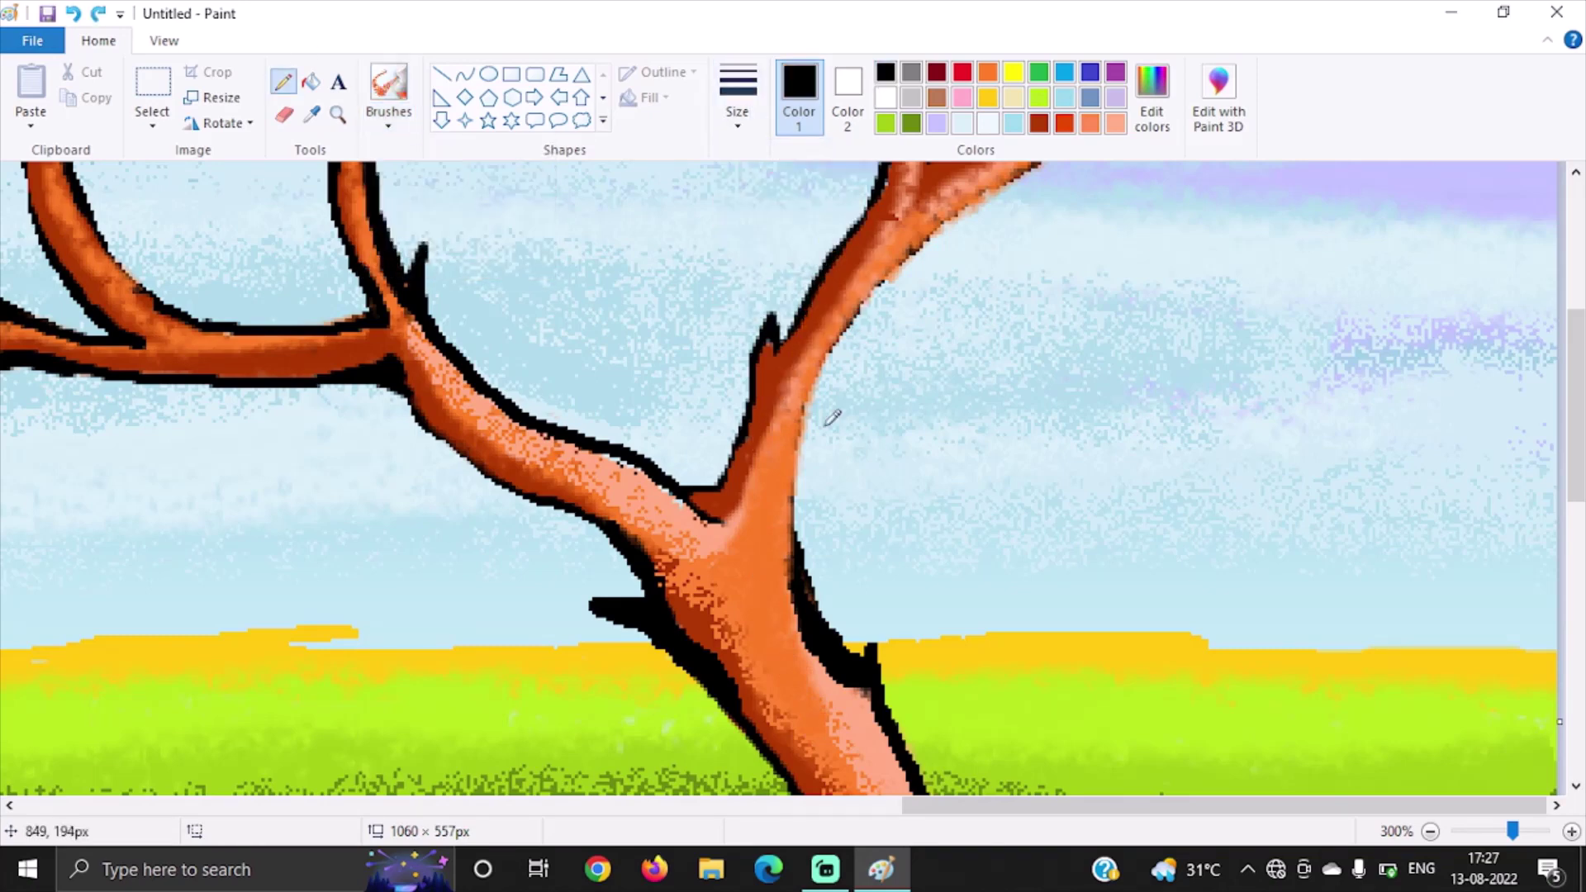
scroll(921, 239, "up", 3)
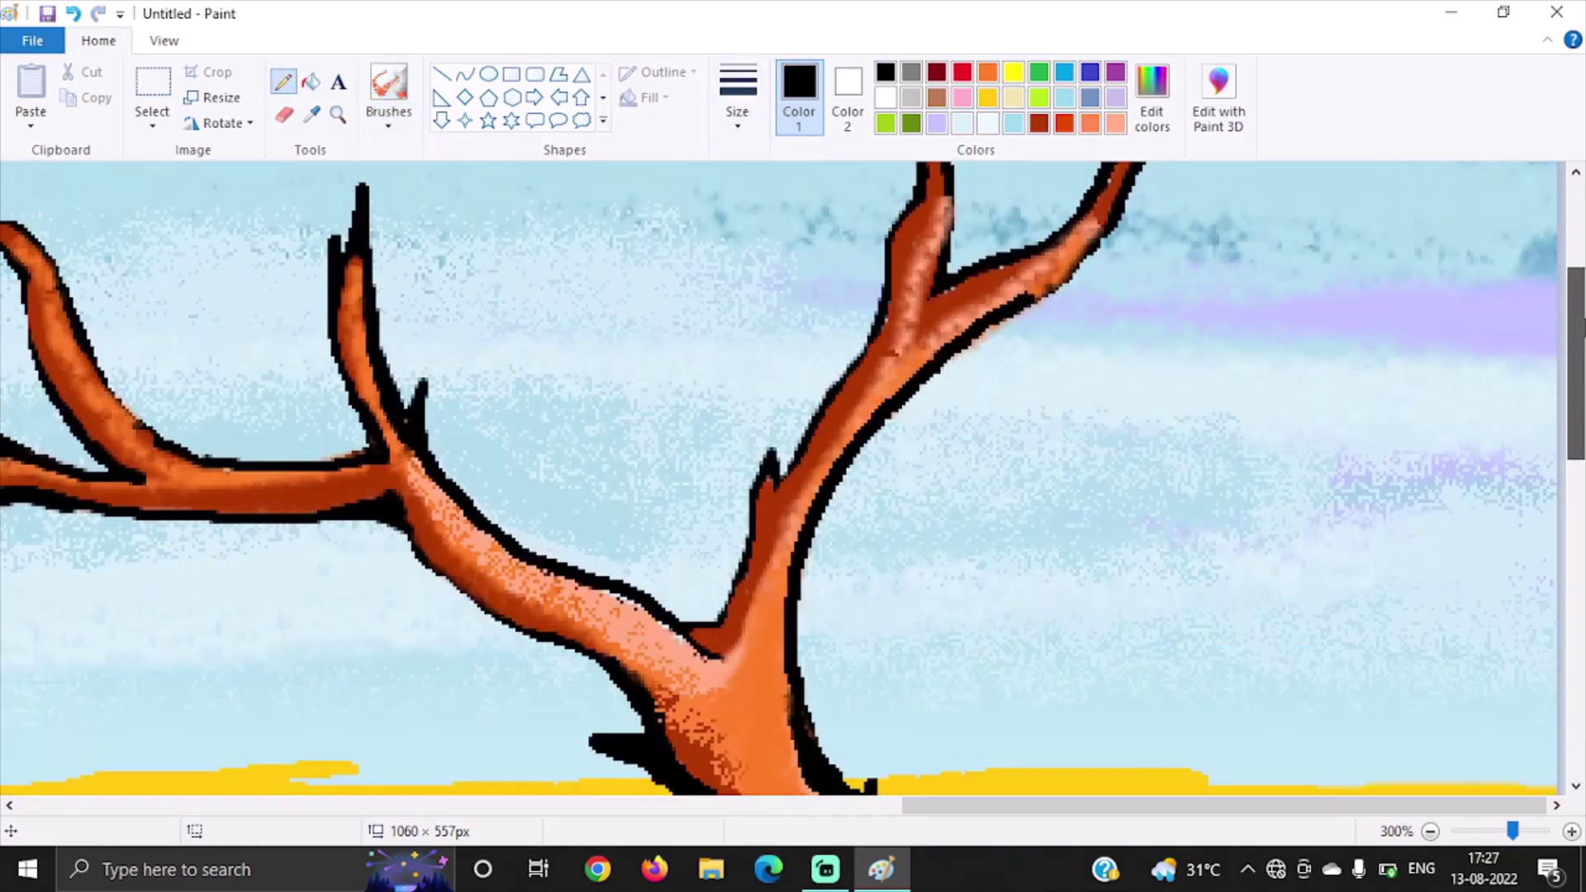
left_click(1499, 832)
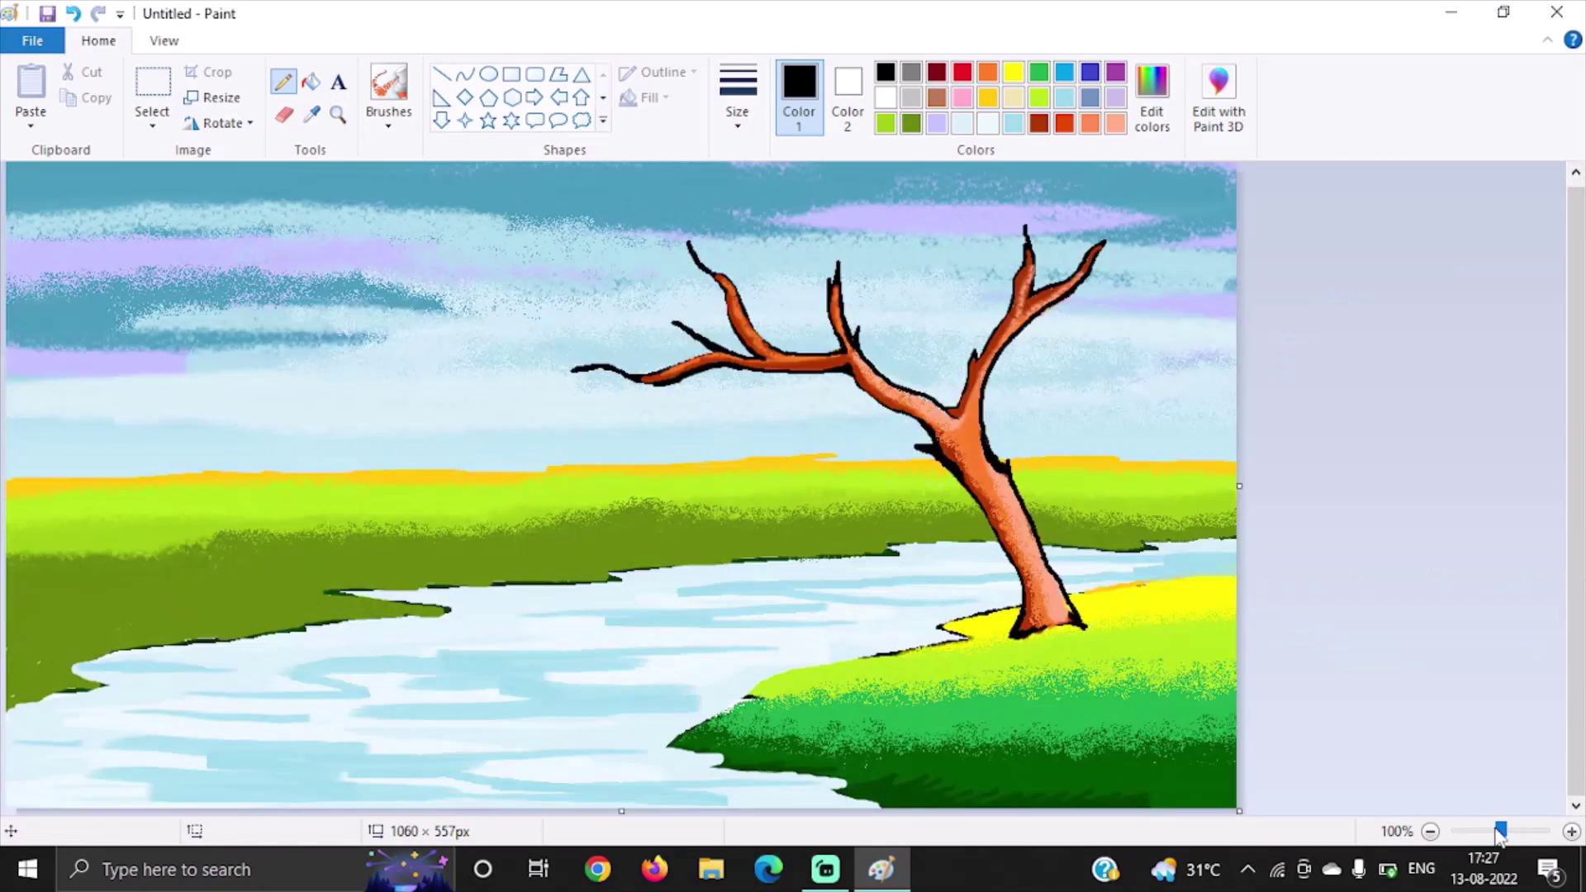
Step: Define a dark magenta and airbrush clustered foliage over all the tree's branches up to the canvas's upper edge
left_click(388, 117)
left_click(527, 164)
left_click(1152, 108)
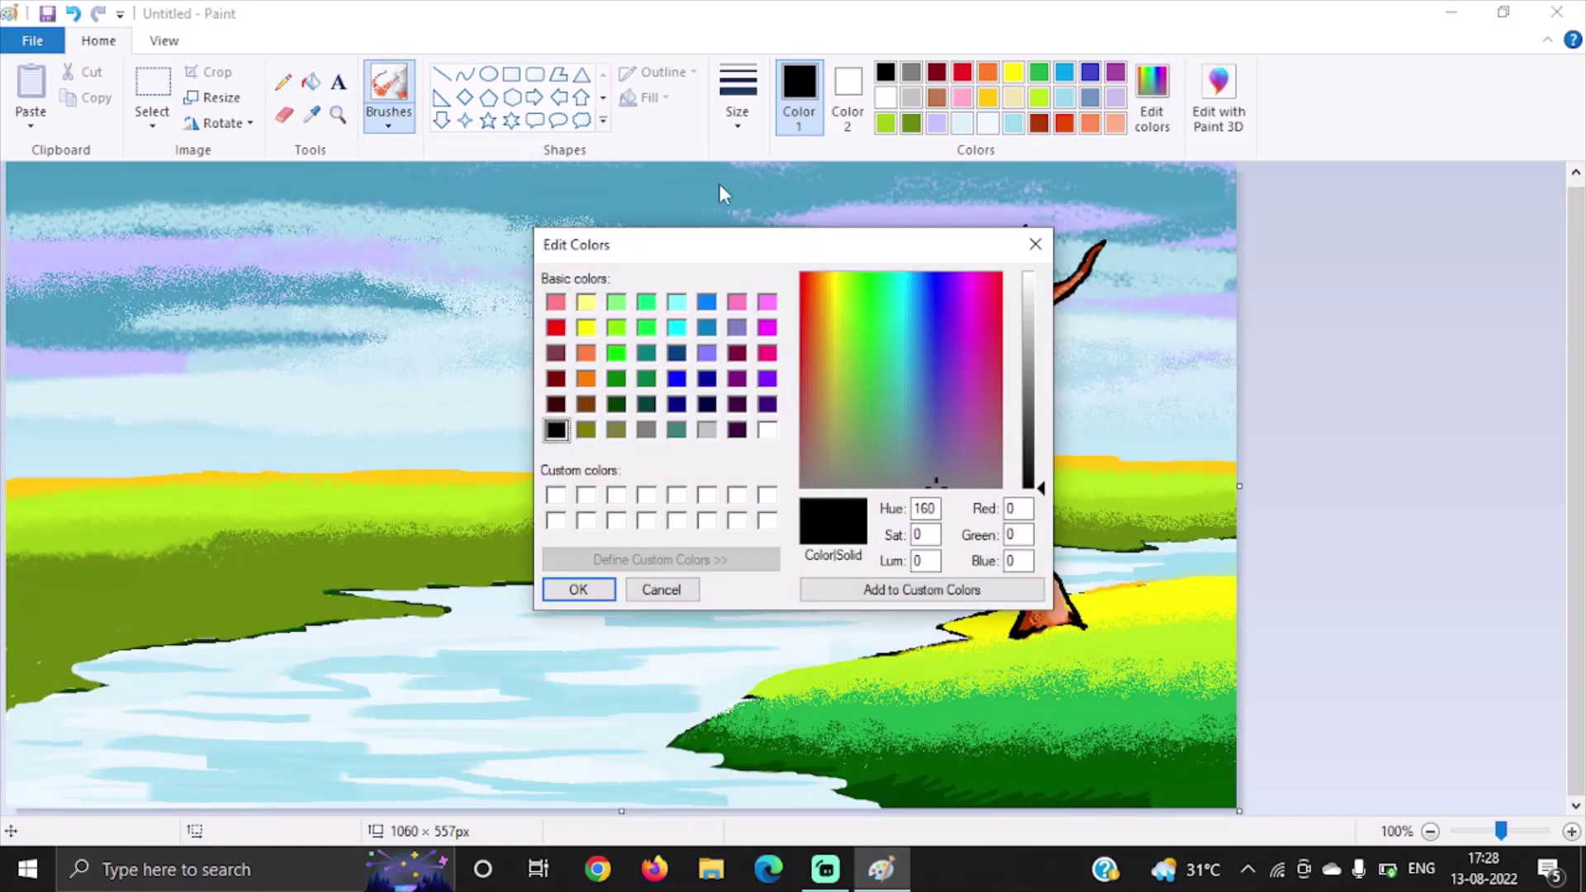
left_click(766, 353)
left_click_drag(1030, 439, 1030, 406)
left_click(576, 589)
mouse_move(640, 260)
left_mouse_down()
mouse_move(744, 239)
mouse_move(618, 268)
mouse_move(766, 301)
mouse_move(800, 275)
mouse_move(912, 286)
mouse_move(789, 173)
mouse_move(983, 177)
mouse_move(966, 206)
mouse_move(1152, 260)
mouse_move(1124, 235)
mouse_move(1157, 323)
mouse_move(1090, 283)
left_mouse_up()
mouse_move(673, 357)
left_mouse_down()
mouse_move(597, 390)
mouse_move(661, 417)
mouse_move(653, 347)
mouse_move(712, 349)
mouse_move(977, 286)
mouse_move(886, 332)
mouse_move(764, 314)
mouse_move(997, 181)
left_mouse_up()
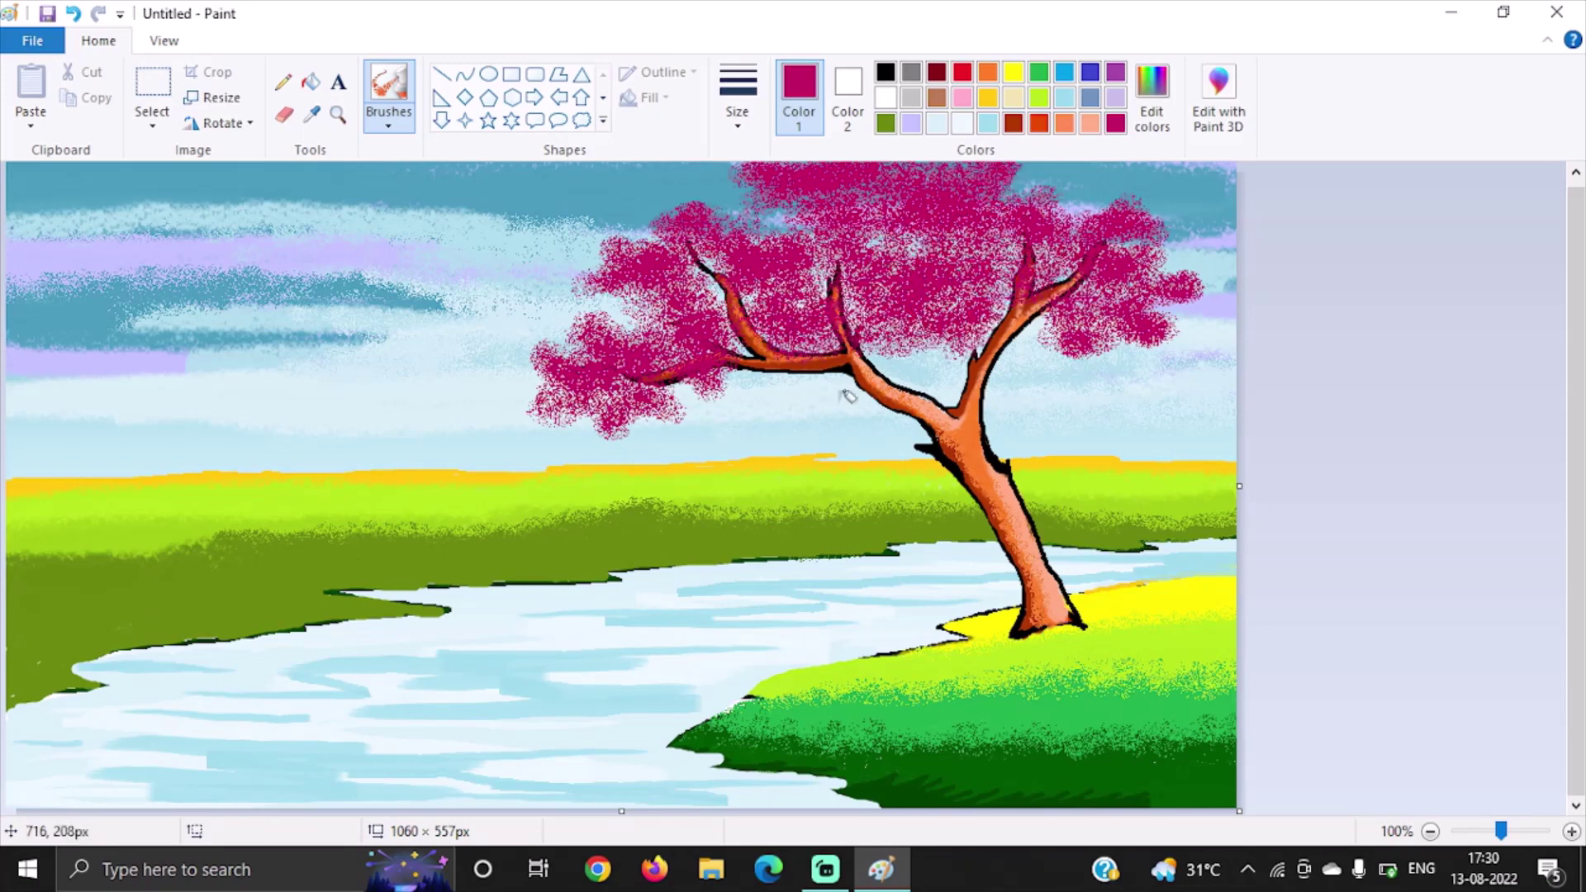
mouse_move(826, 388)
left_mouse_down()
mouse_move(804, 417)
mouse_move(817, 368)
mouse_move(947, 347)
mouse_move(868, 330)
mouse_move(1019, 388)
mouse_move(1032, 346)
mouse_move(936, 248)
mouse_move(784, 201)
mouse_move(794, 192)
mouse_move(709, 202)
mouse_move(1074, 182)
left_mouse_up()
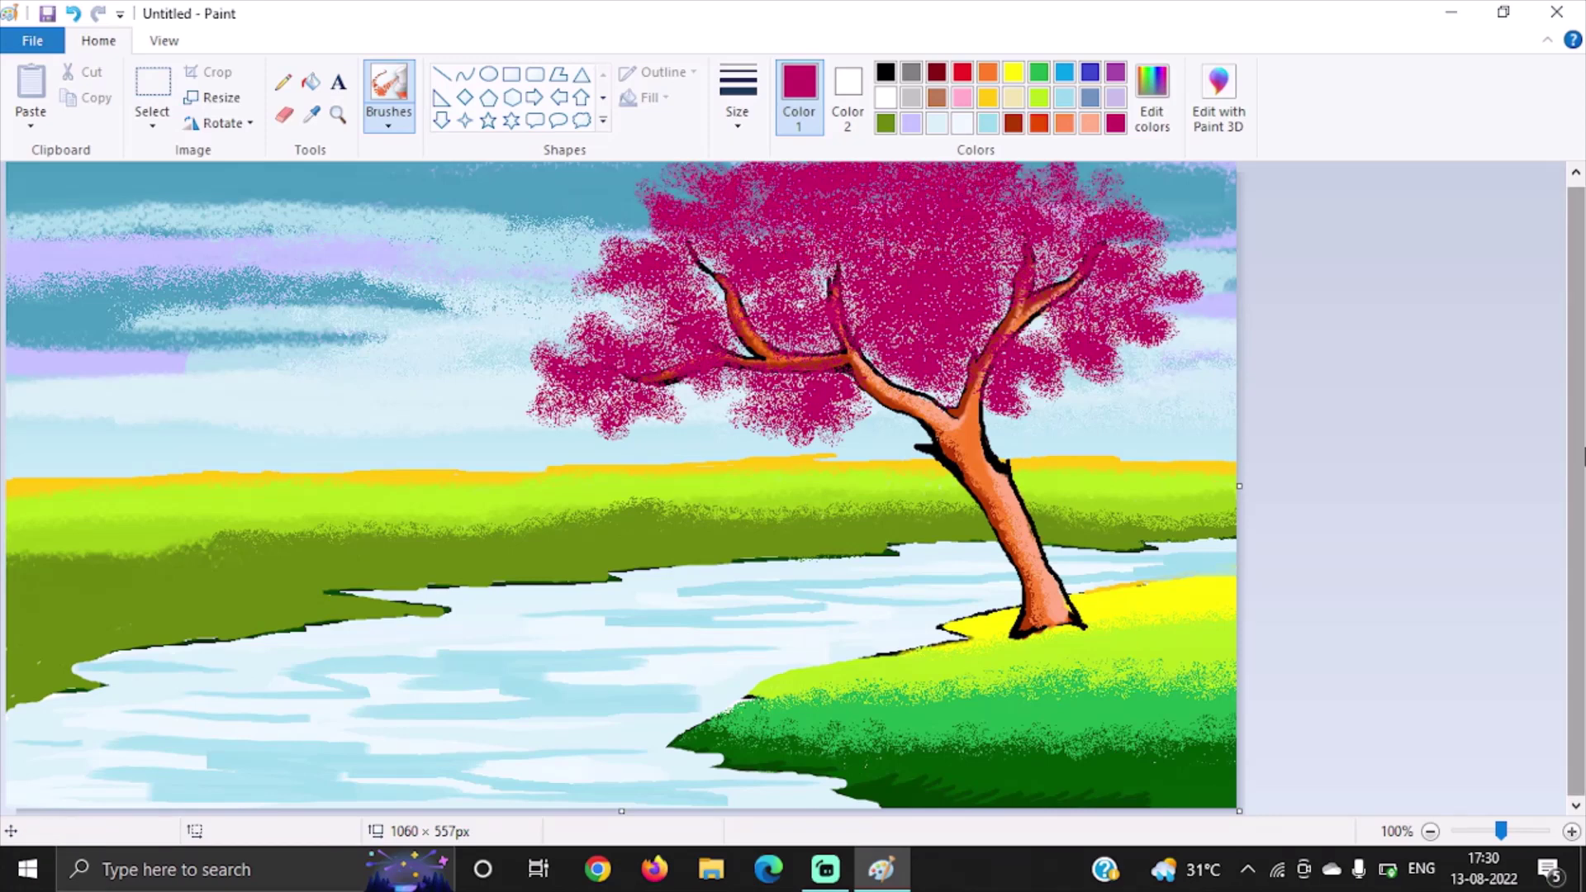
Step: Define a brighter magenta pink and airbrush patches of it across the dark foliage clusters
left_click(1151, 96)
left_click(1029, 375)
left_click(768, 353)
left_click(1028, 369)
left_click(578, 589)
mouse_move(707, 240)
left_mouse_down()
mouse_move(757, 266)
mouse_move(665, 276)
left_mouse_up()
mouse_move(648, 345)
left_mouse_down()
mouse_move(661, 363)
mouse_move(1024, 339)
mouse_move(1070, 269)
mouse_move(962, 274)
mouse_move(951, 342)
left_mouse_up()
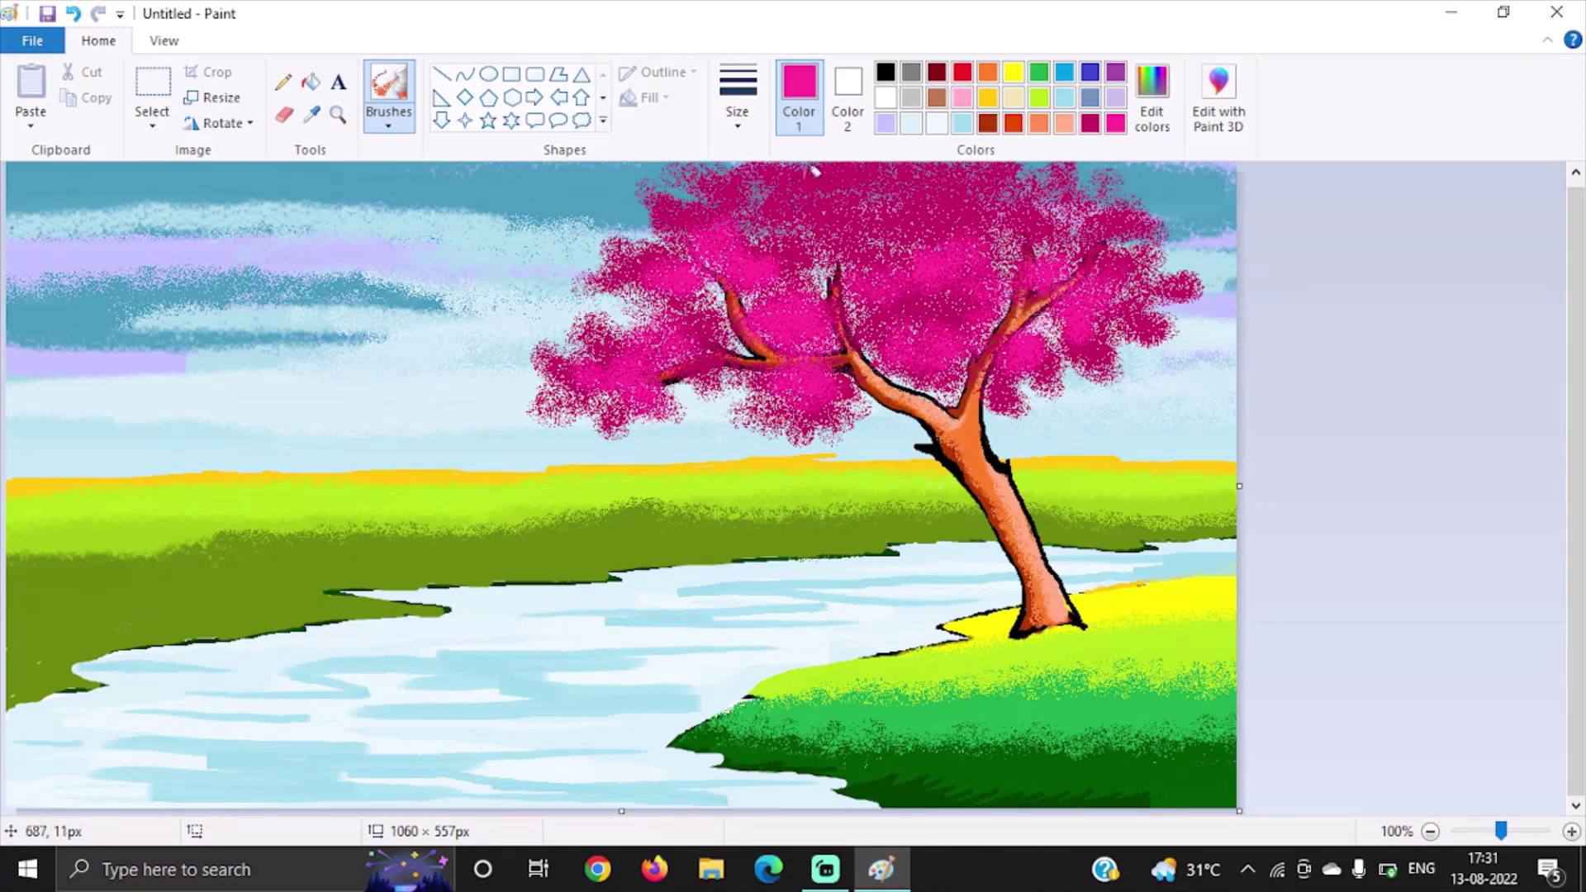
left_click_drag(813, 170, 744, 172)
left_click_drag(1014, 200, 1069, 184)
left_click_drag(815, 274, 833, 272)
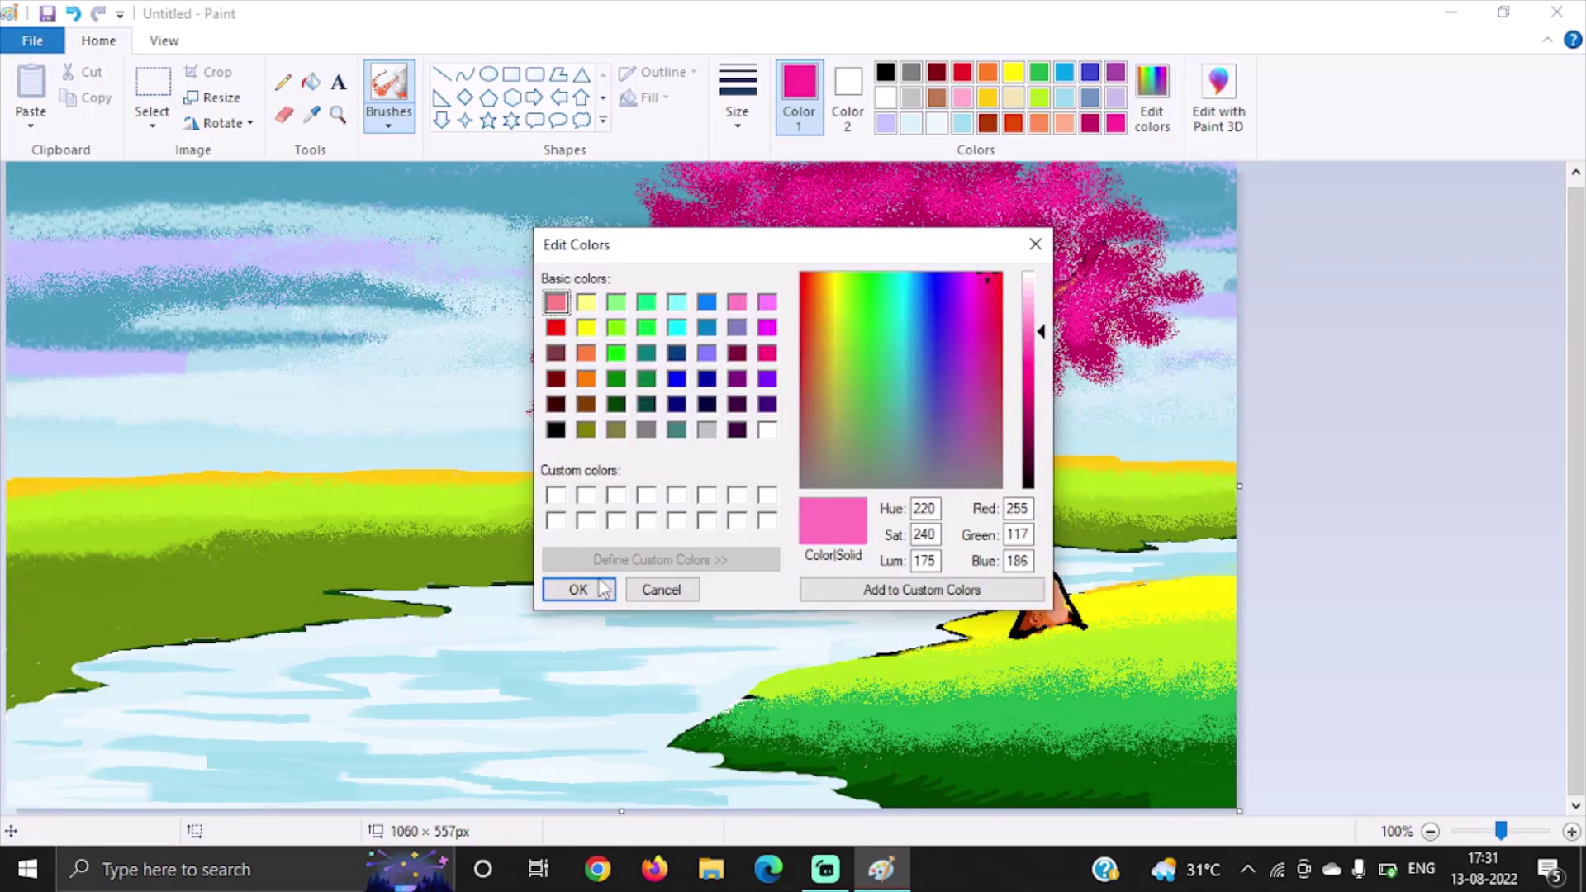
Step: Define a medium pink and airbrush lighter patches over the center of the foliage
left_click(578, 589)
left_click(797, 301)
mouse_move(833, 300)
left_mouse_down()
mouse_move(950, 252)
mouse_move(933, 265)
mouse_move(1028, 330)
mouse_move(987, 207)
mouse_move(1073, 281)
mouse_move(826, 181)
mouse_move(950, 198)
mouse_move(808, 377)
mouse_move(660, 356)
mouse_move(727, 330)
left_mouse_up()
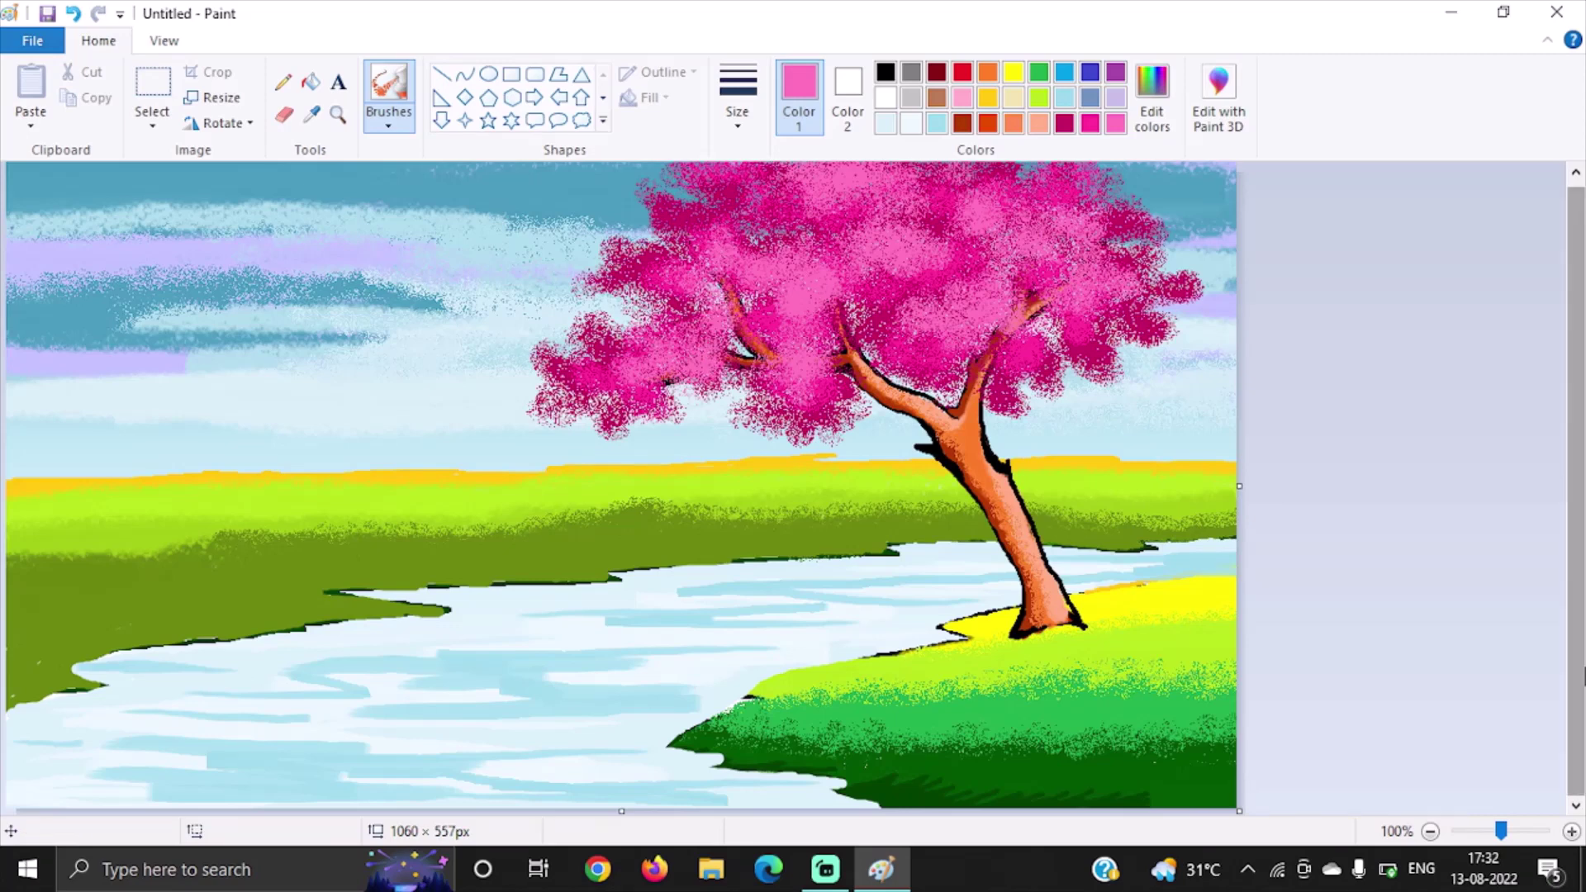
Step: Define a pale pink and airbrush highlights onto the foliage clusters
left_click(1152, 97)
left_click(569, 587)
mouse_move(805, 281)
left_mouse_down()
mouse_move(791, 274)
mouse_move(997, 307)
mouse_move(863, 171)
mouse_move(983, 277)
mouse_move(813, 342)
mouse_move(859, 330)
mouse_move(727, 351)
mouse_move(785, 181)
mouse_move(997, 177)
left_mouse_up()
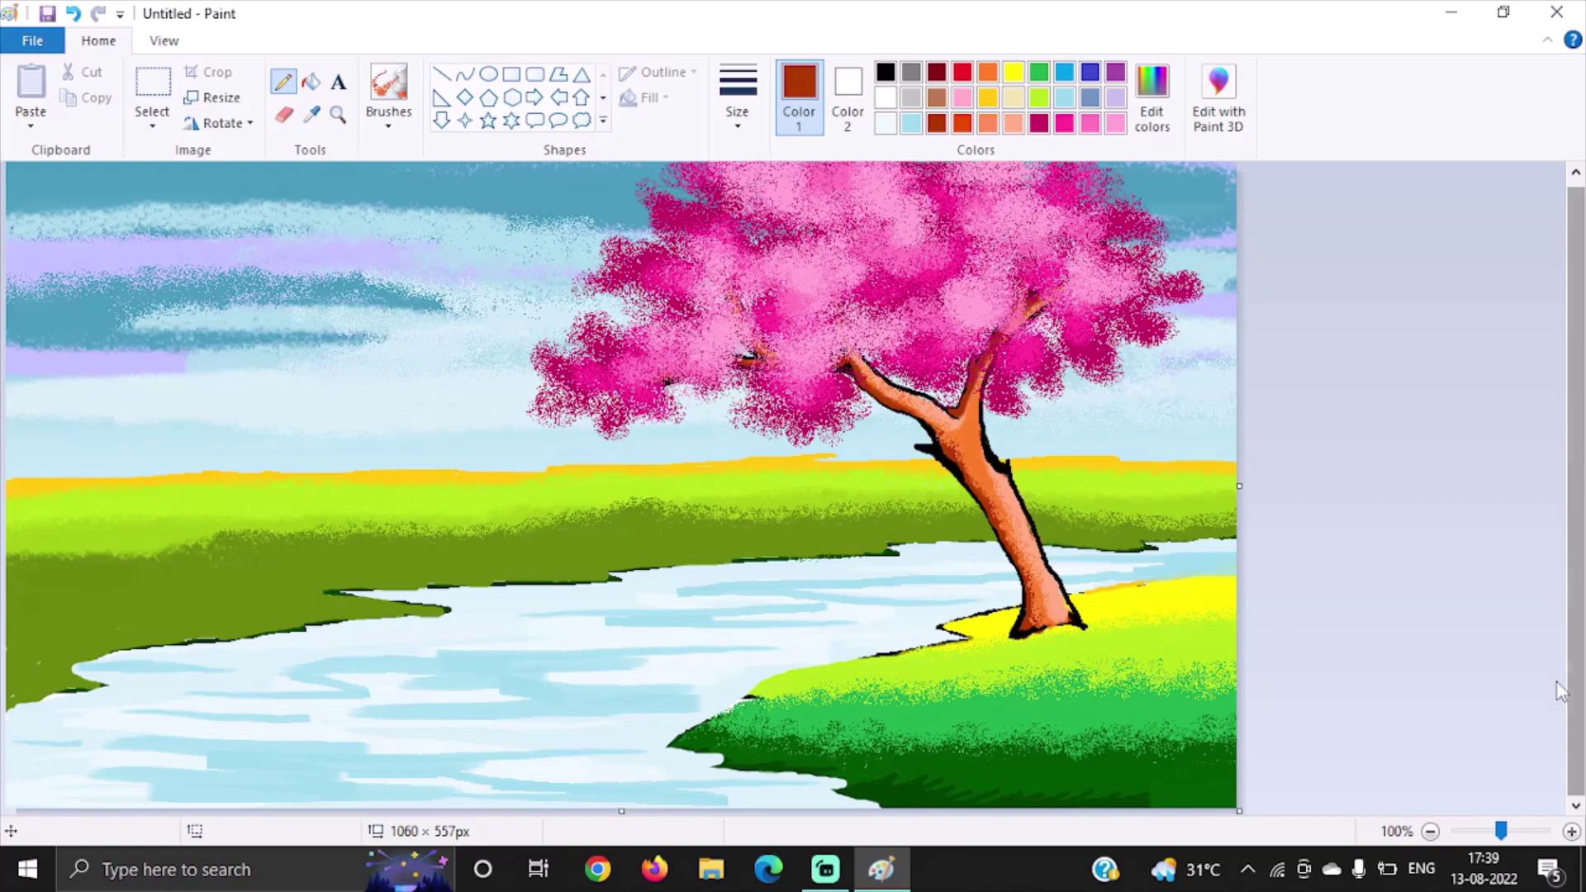
Step: Repaint the slanted upper-left branch as a solid dark brown stroke over the pink foliage
left_click(1572, 831)
left_click(1572, 830)
left_click(1571, 831)
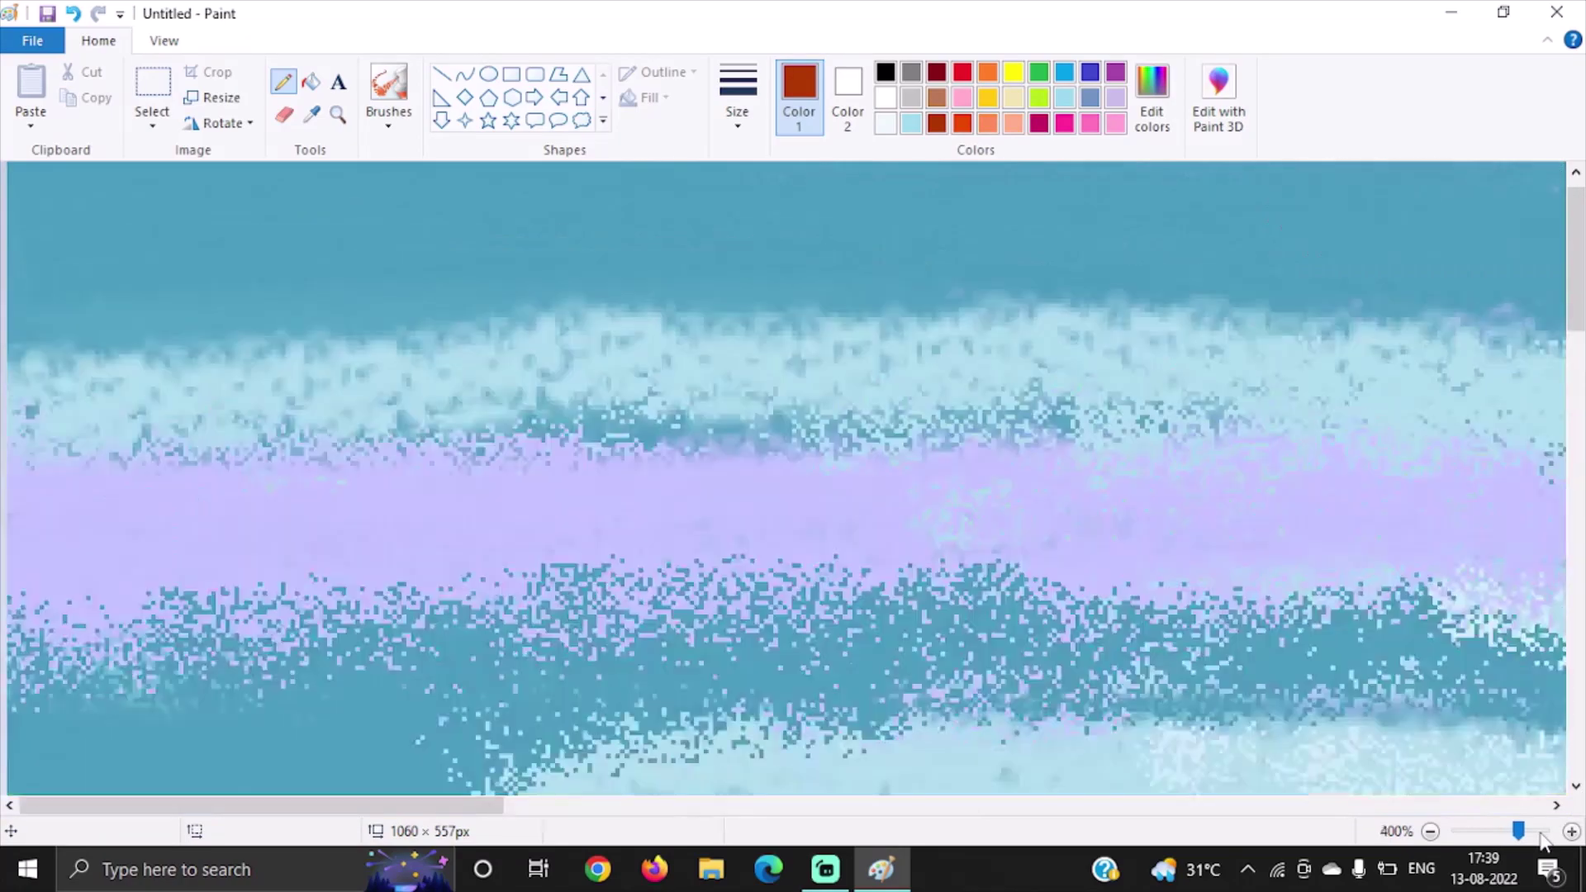
left_click_drag(473, 807, 1279, 810)
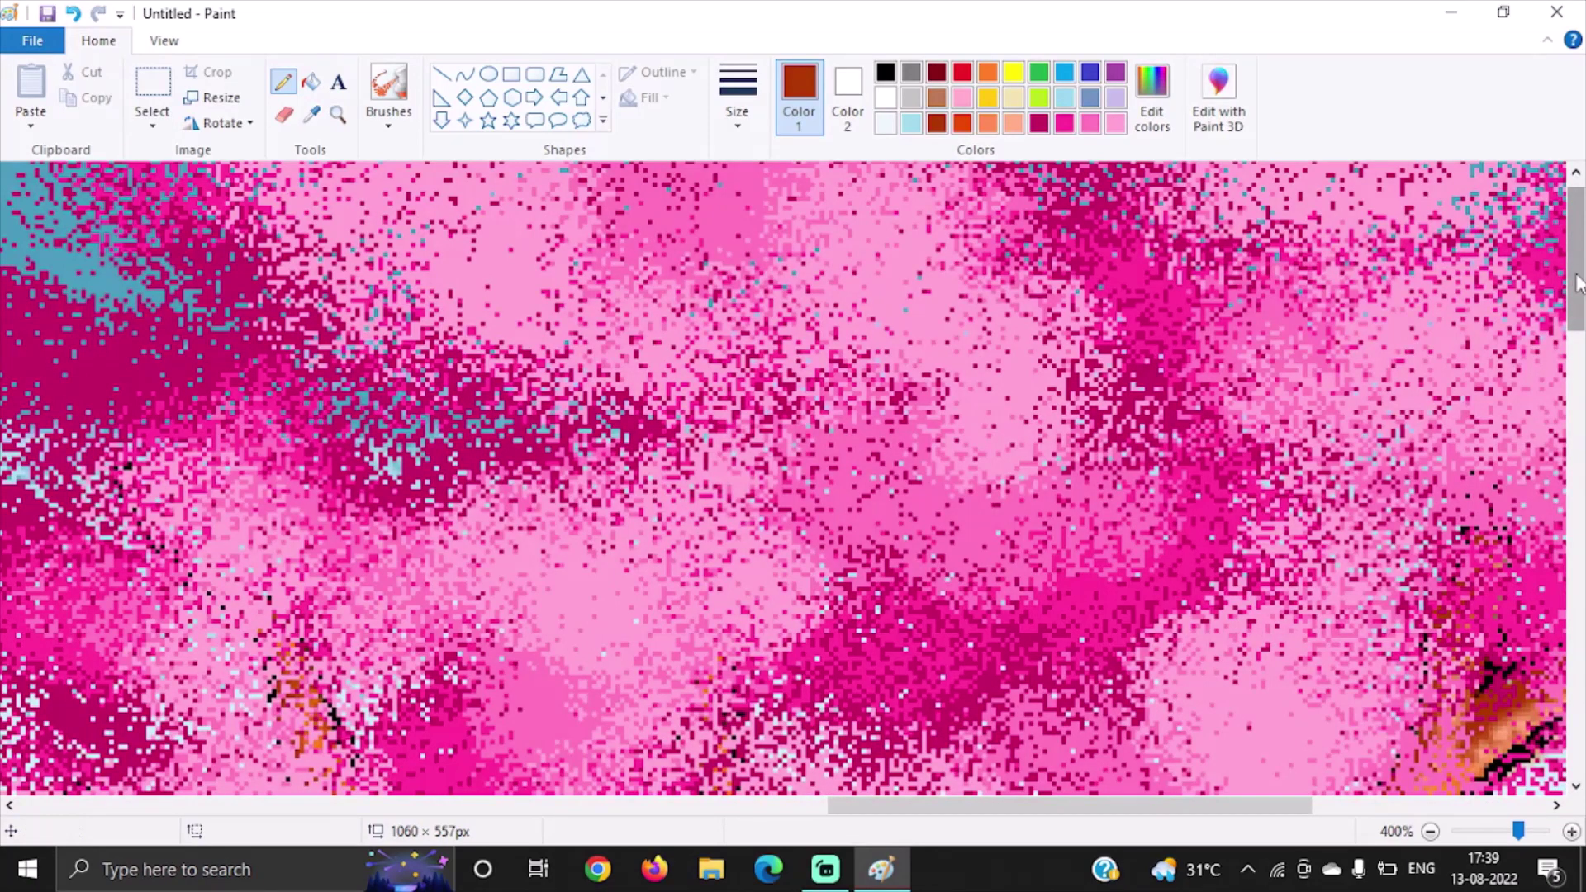
left_click_drag(1577, 283, 1577, 406)
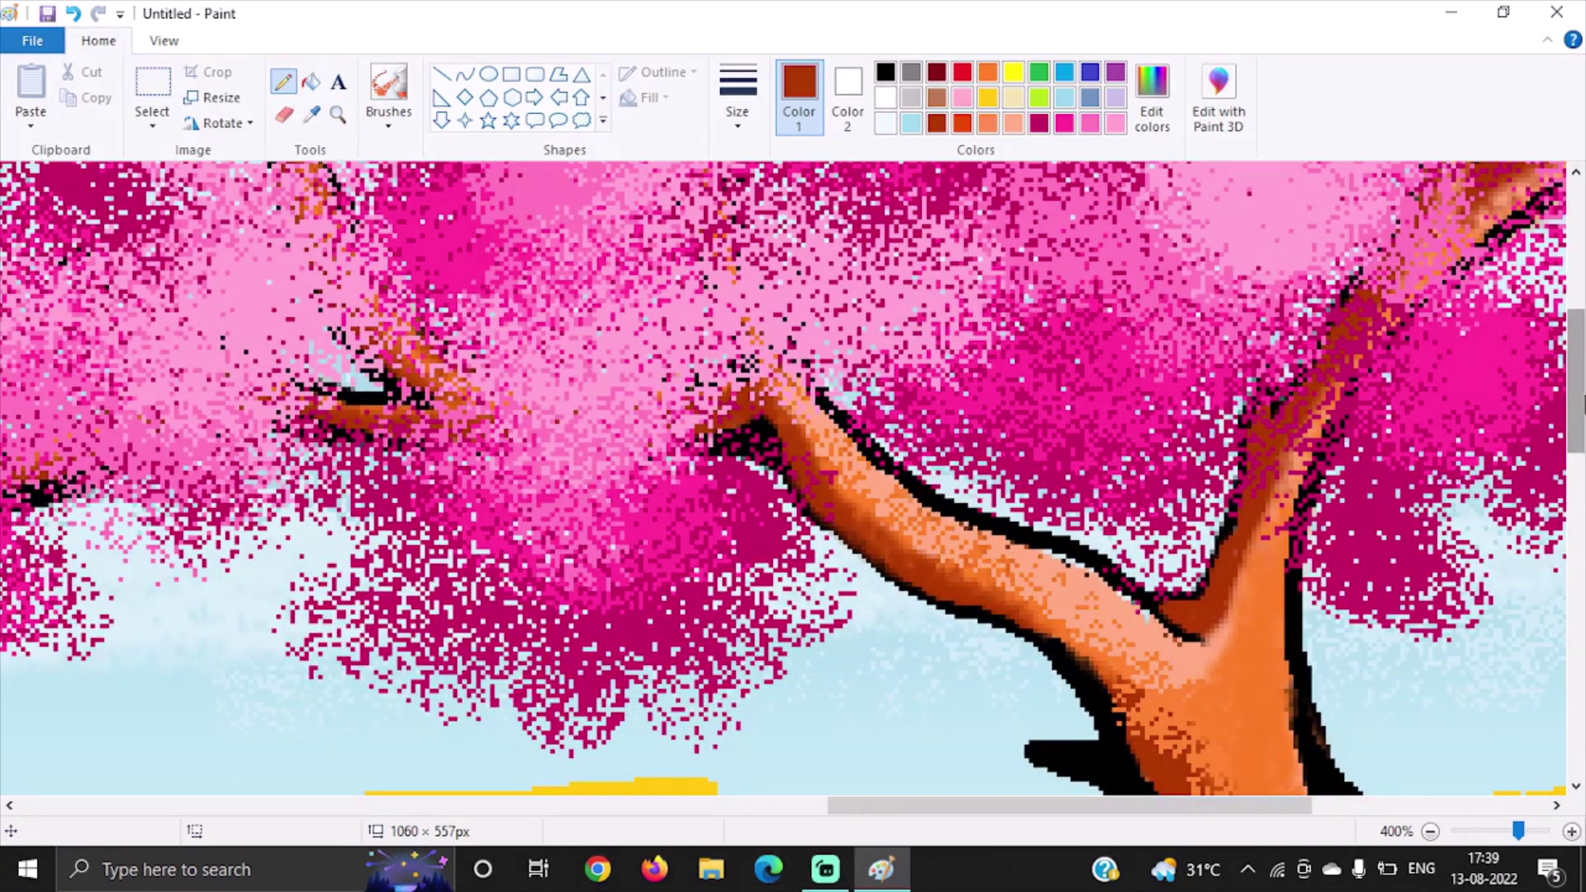
left_click_drag(1579, 422, 1579, 382)
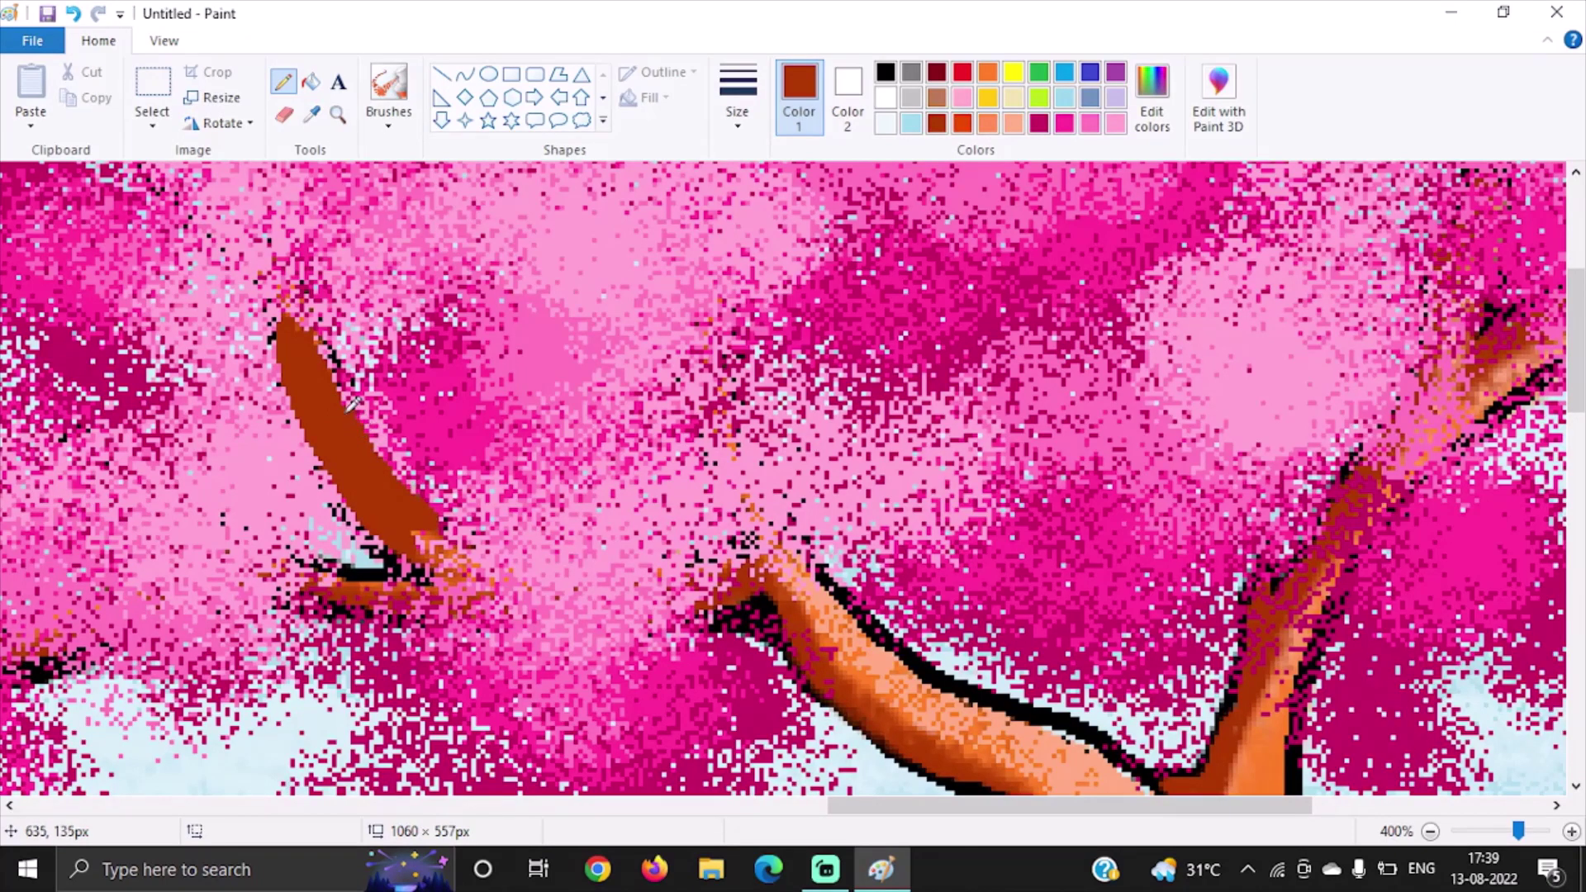
Step: Sample orange from the main bough and shade the repainted upper-left branch with the Crayon brush, leaving darker brown edges
left_click(388, 117)
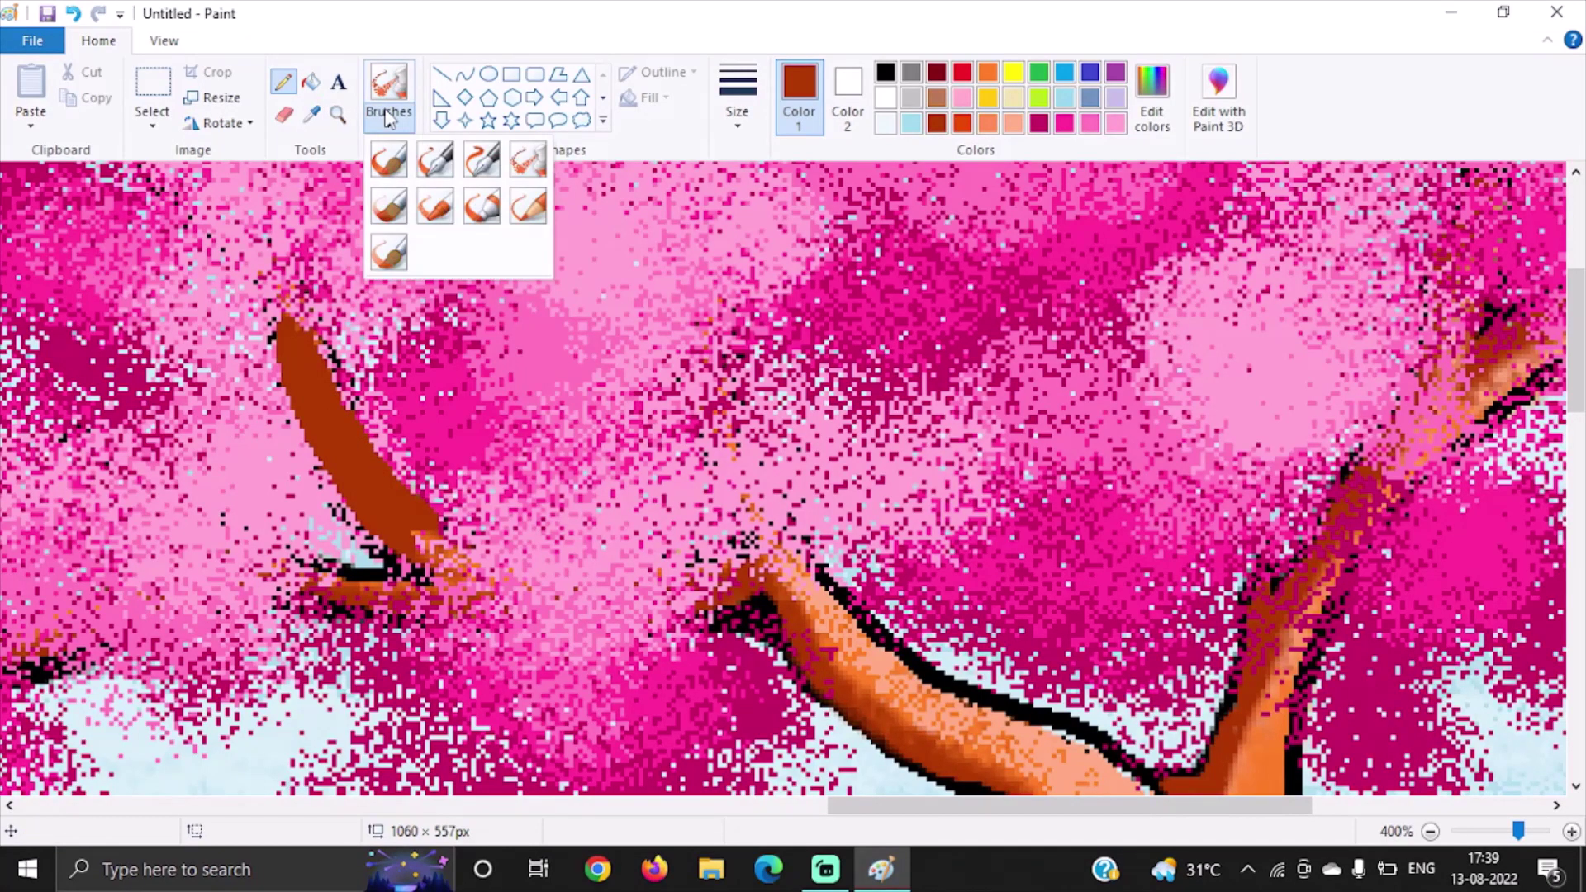
left_click(438, 210)
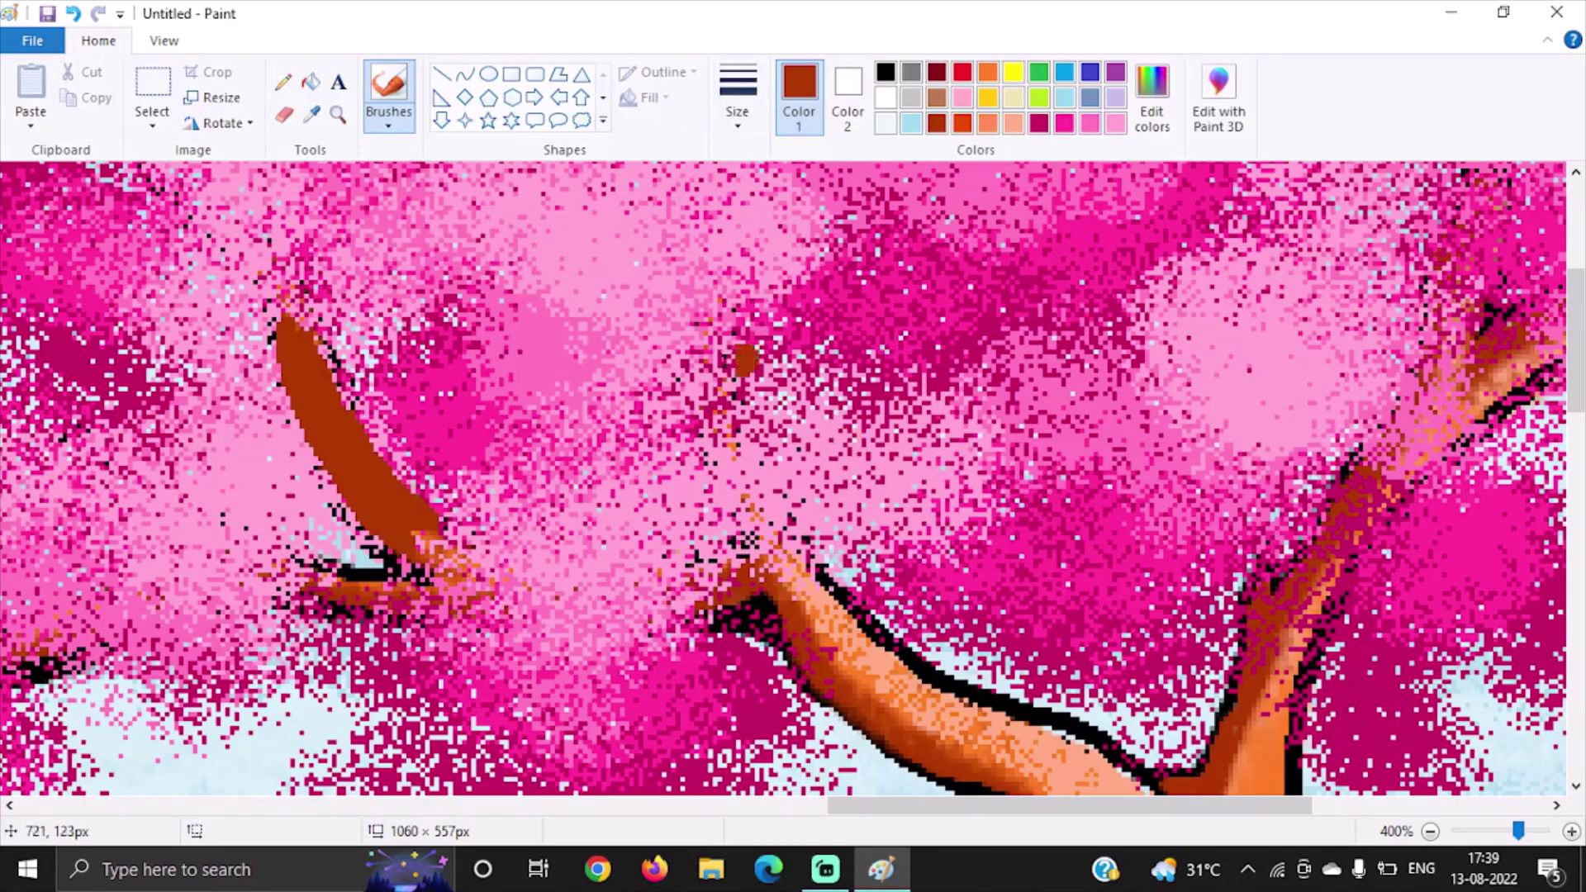
left_click(313, 118)
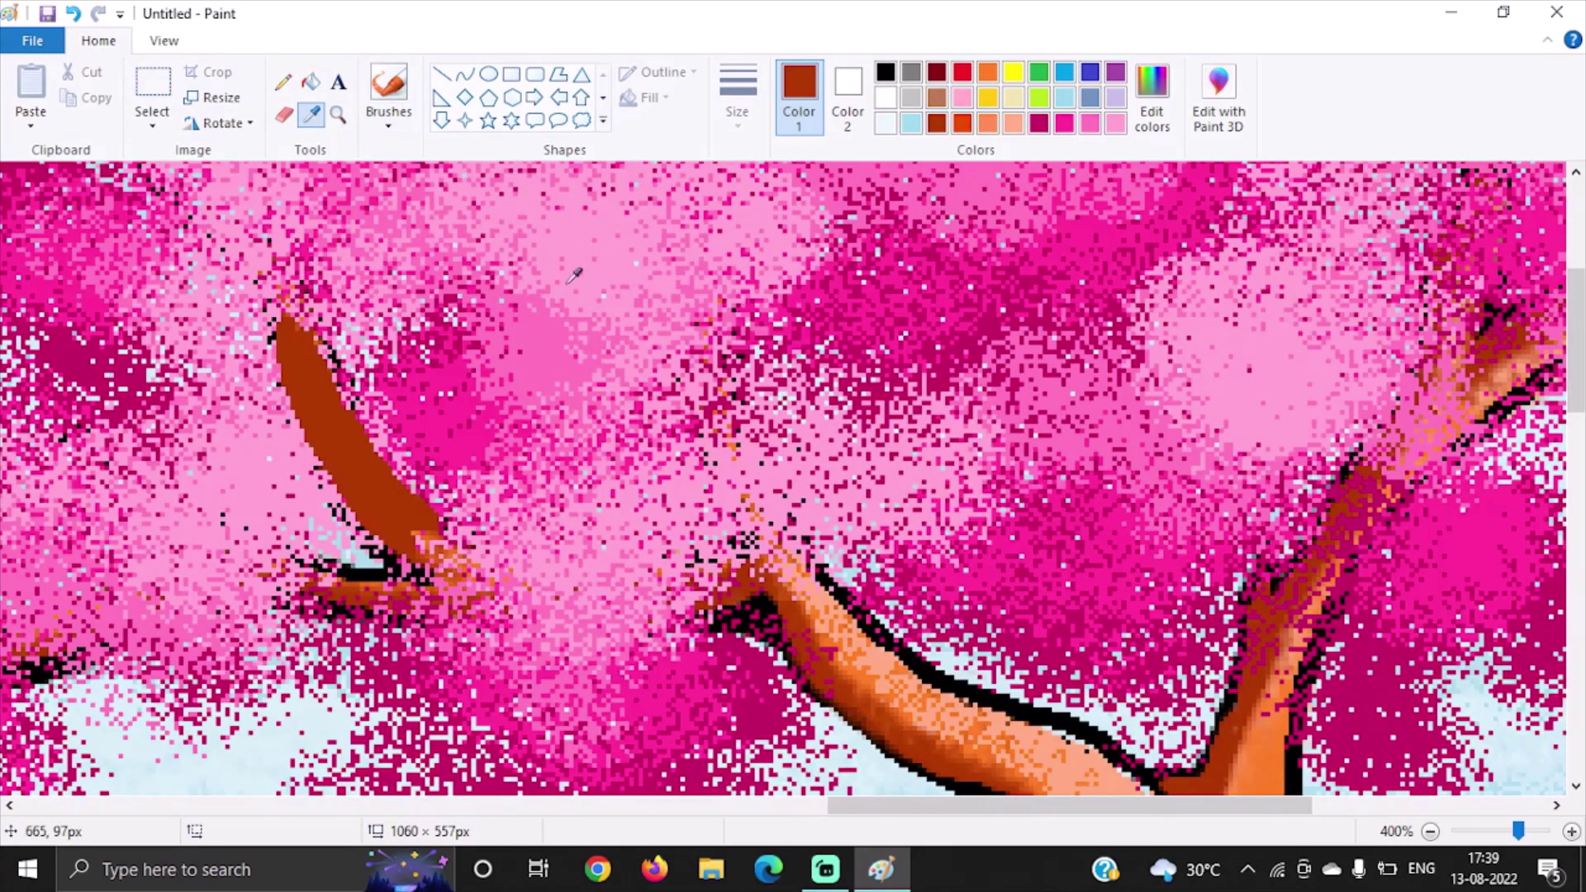
left_click(983, 746)
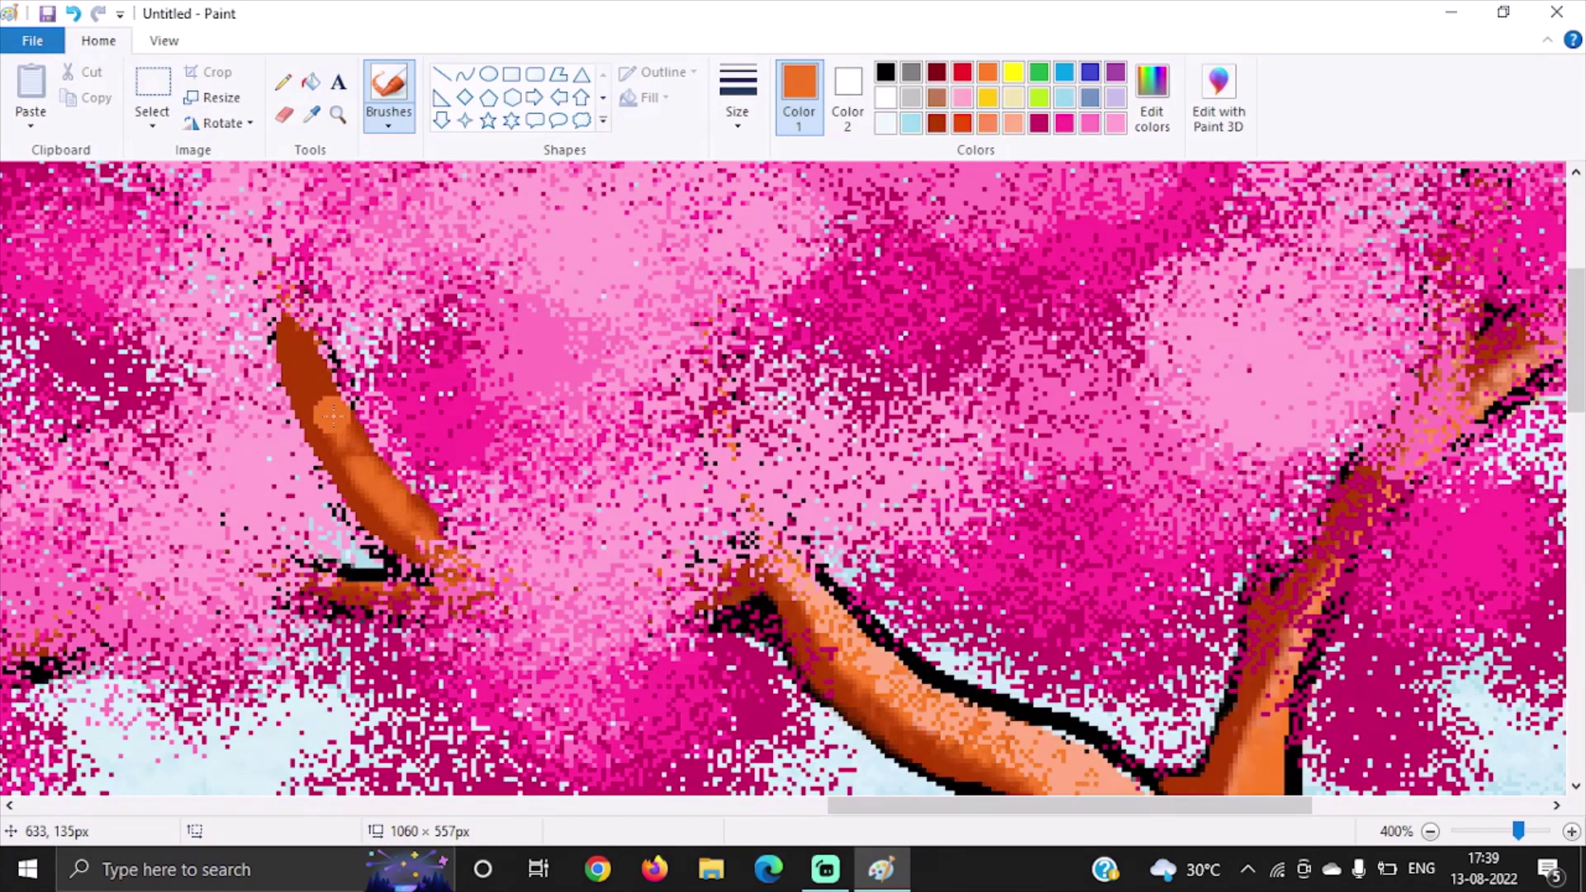
mouse_move(368, 465)
left_mouse_down()
mouse_move(304, 328)
mouse_move(341, 420)
mouse_move(300, 324)
left_mouse_up()
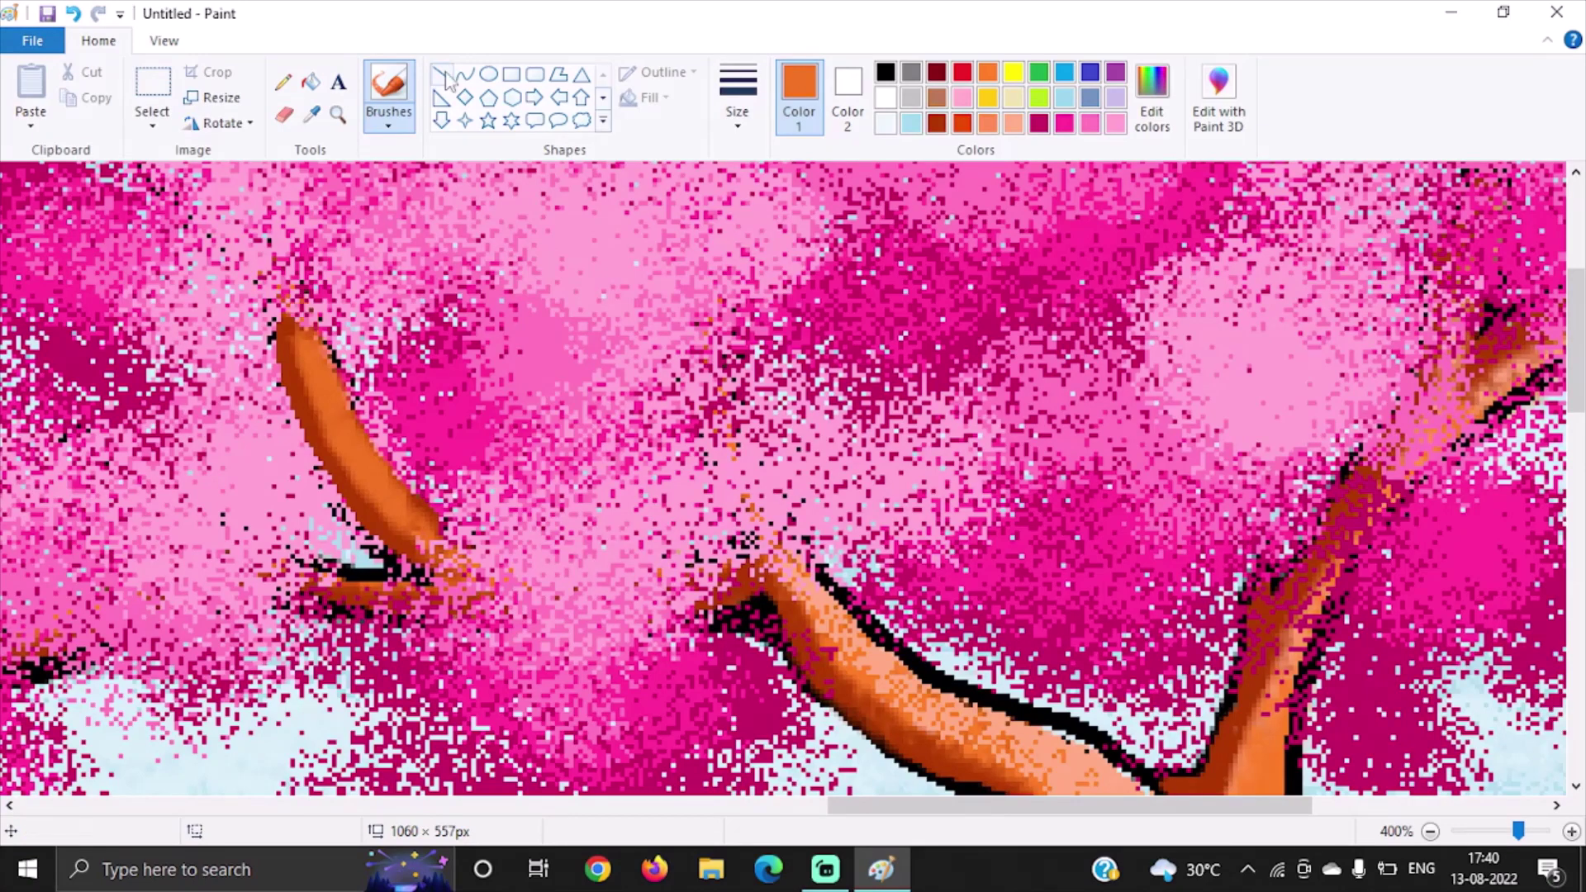
Step: Outline the right edge of the upper-left branch in black with the Pencil, adjusting the line thickness
left_click(882, 78)
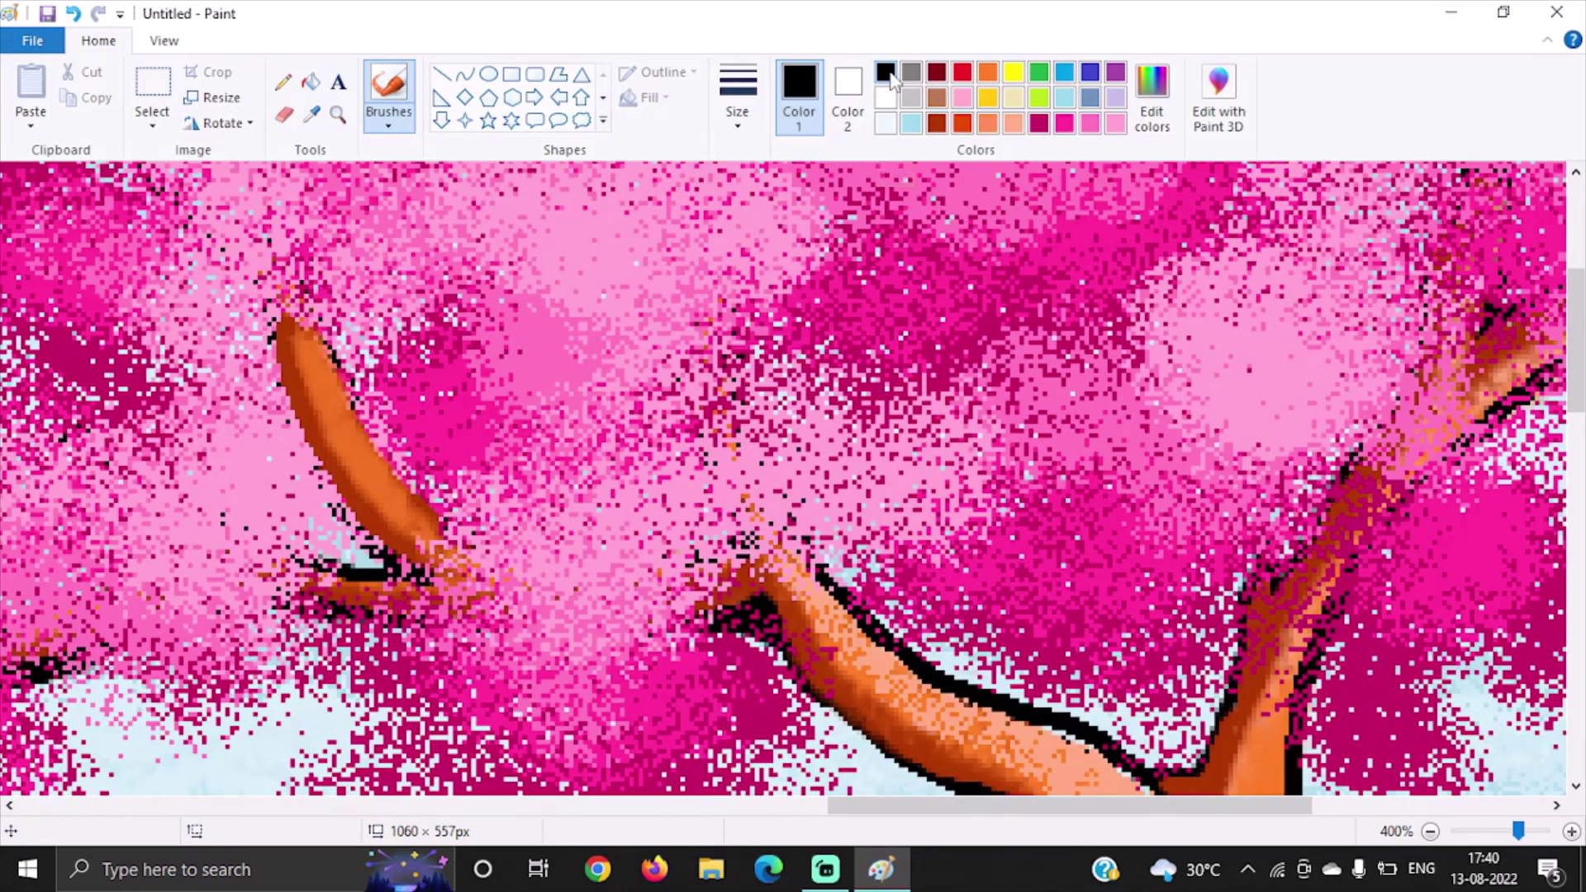
left_click(282, 82)
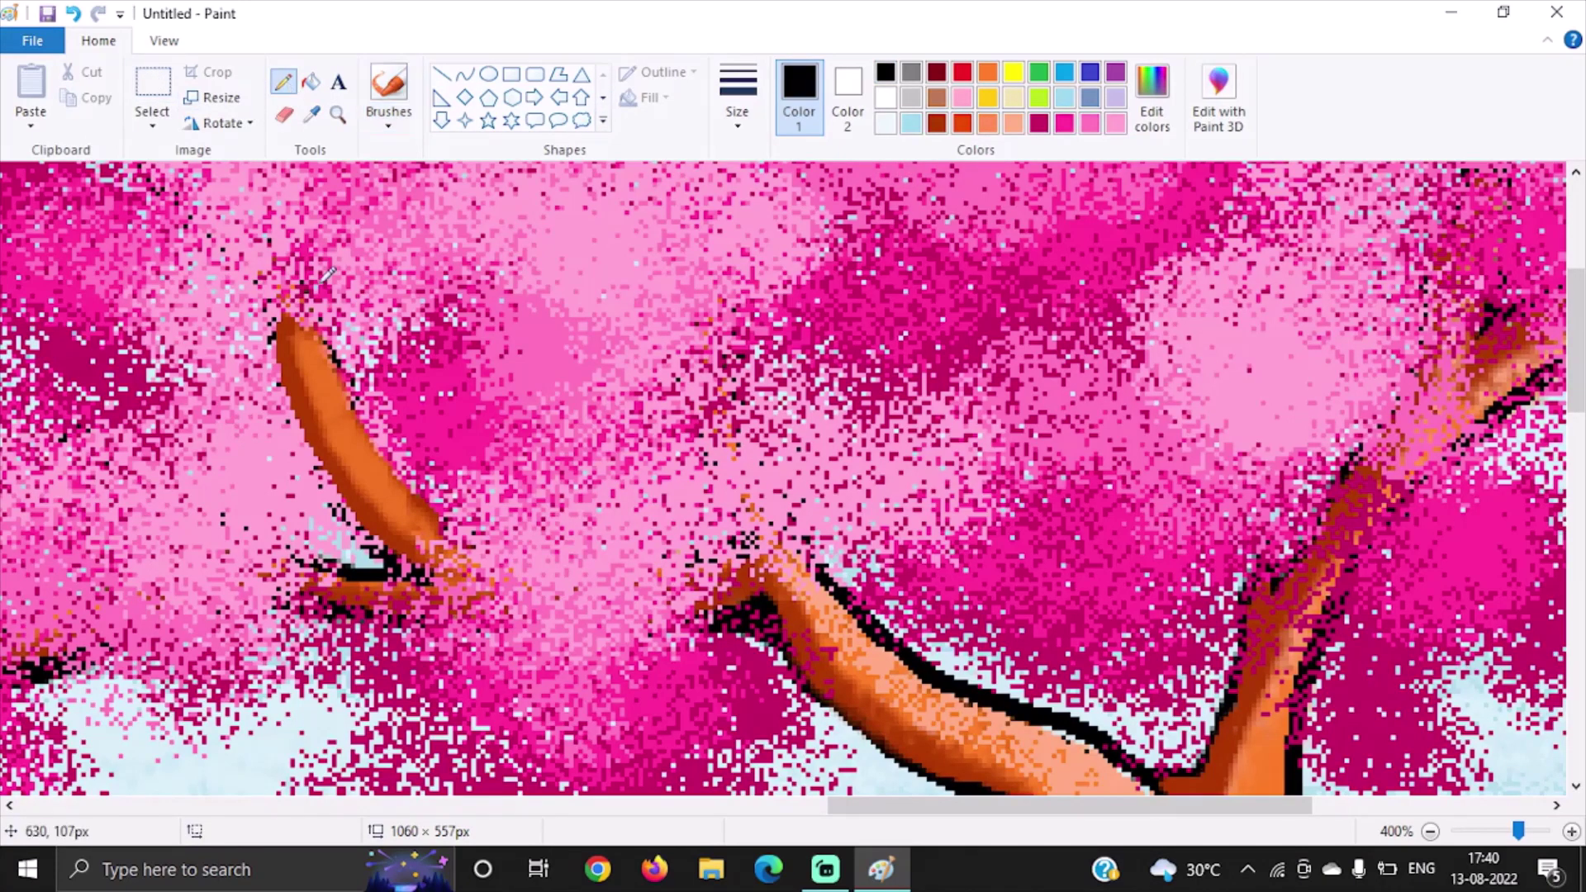
left_click_drag(322, 325, 367, 413)
key("ctrl+z")
left_click(737, 108)
left_click(761, 190)
left_click_drag(328, 337, 436, 489)
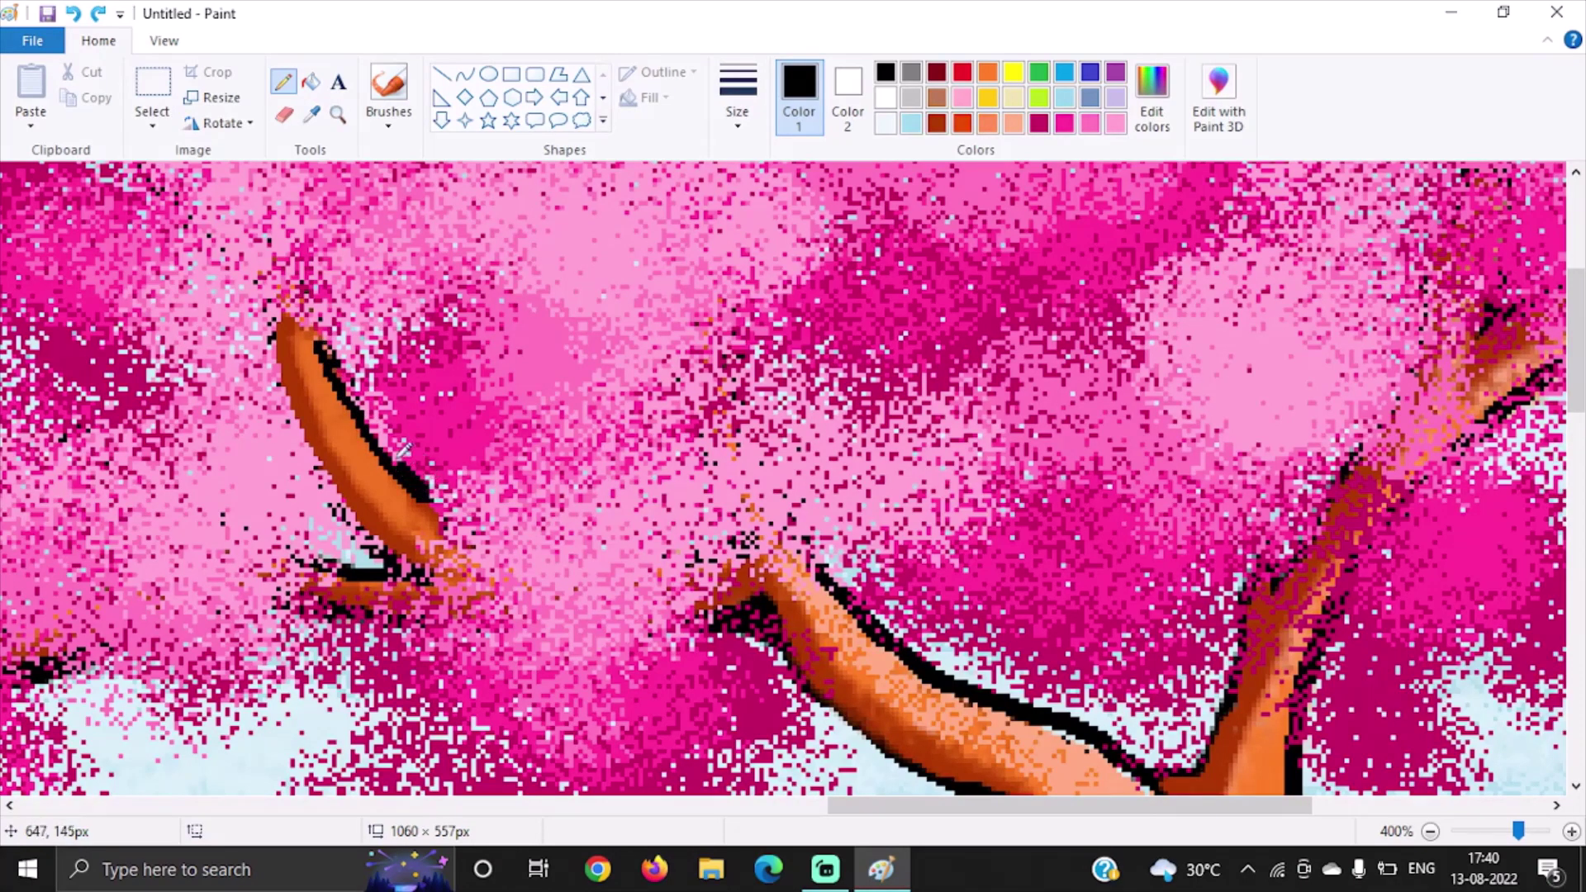
mouse_move(332, 342)
left_mouse_down()
mouse_move(280, 314)
mouse_move(321, 457)
mouse_move(422, 622)
left_mouse_up()
key("ctrl+z")
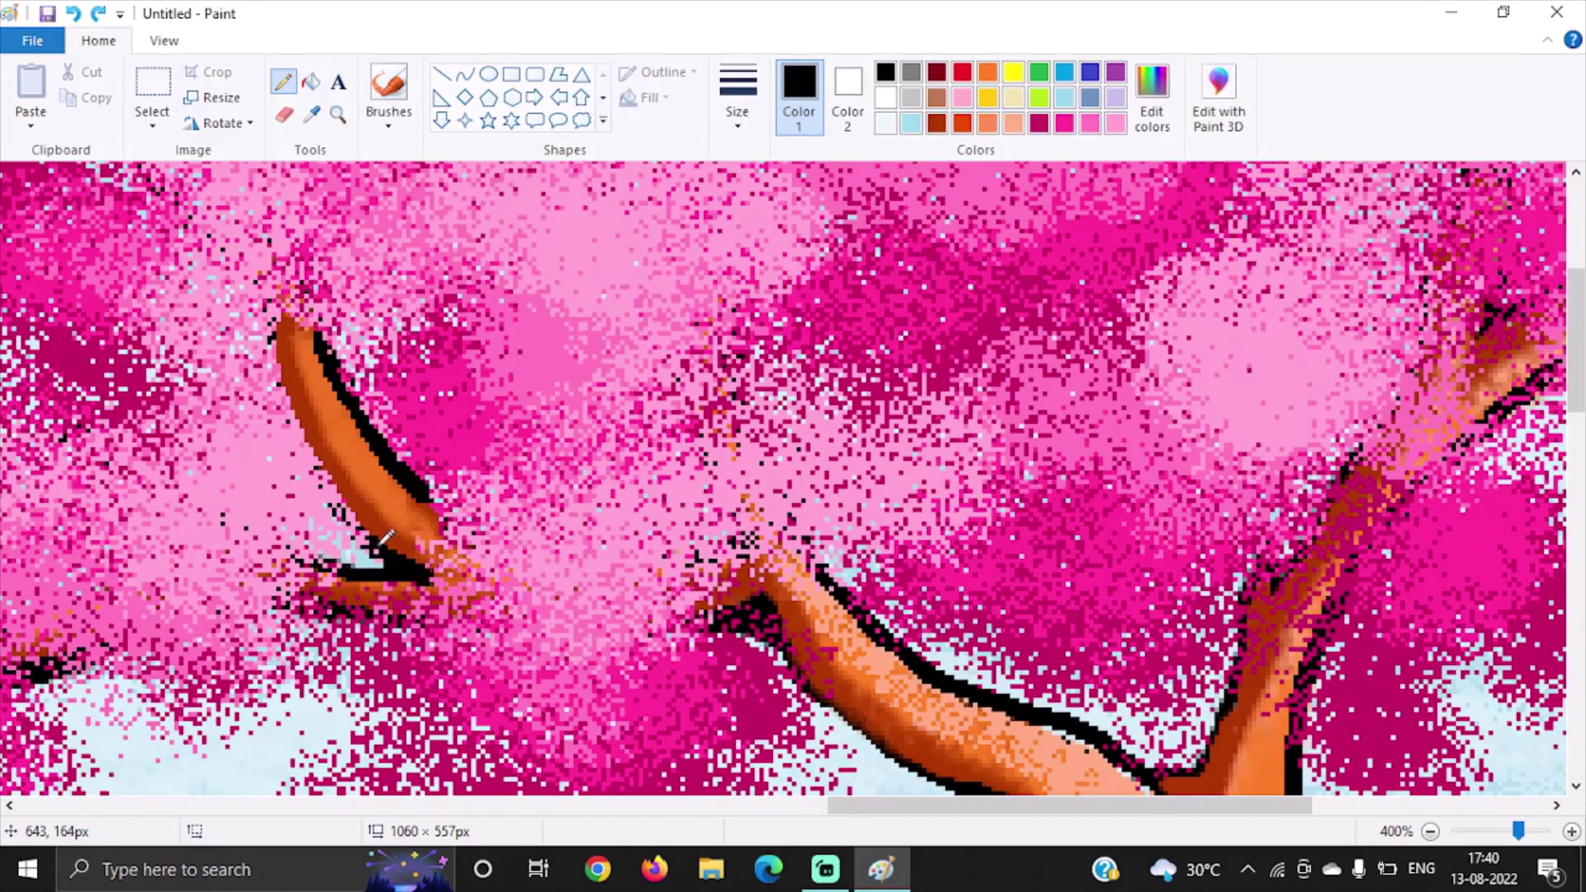
Step: Outline the left edge of the upper-left branch in black and add two small forked twigs at its tip
mouse_move(361, 507)
left_mouse_down()
mouse_move(324, 469)
mouse_move(255, 289)
mouse_move(287, 323)
mouse_move(270, 260)
mouse_move(284, 283)
mouse_move(266, 302)
mouse_move(304, 418)
left_mouse_up()
key("ctrl+z")
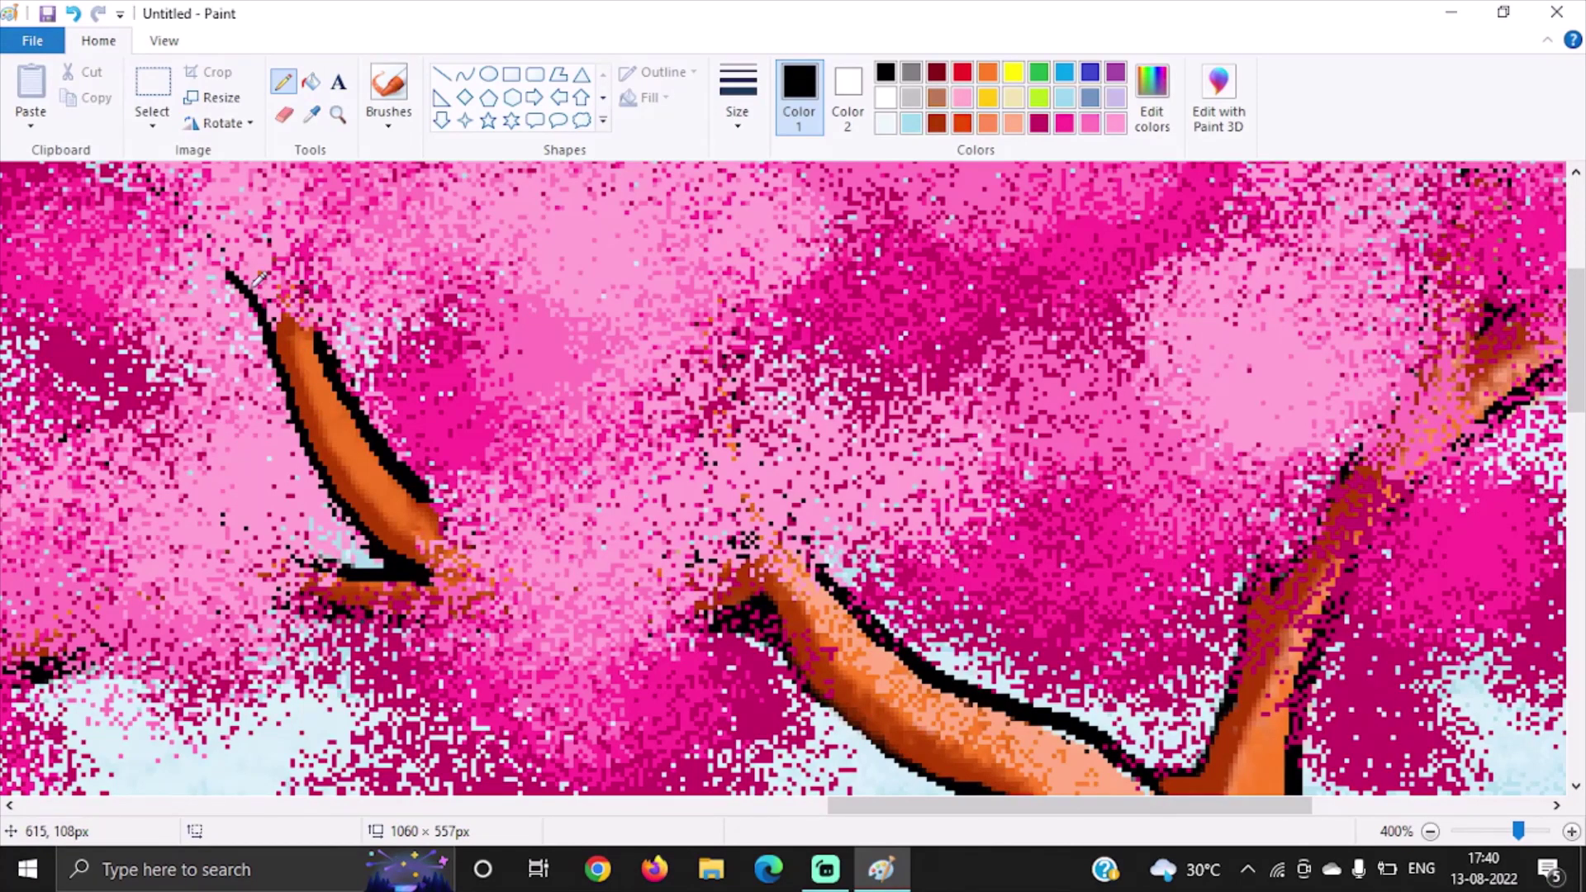
mouse_move(258, 279)
left_mouse_down()
mouse_move(296, 326)
mouse_move(278, 310)
mouse_move(277, 329)
mouse_move(287, 314)
mouse_move(299, 337)
mouse_move(331, 296)
mouse_move(321, 341)
mouse_move(345, 278)
left_mouse_up()
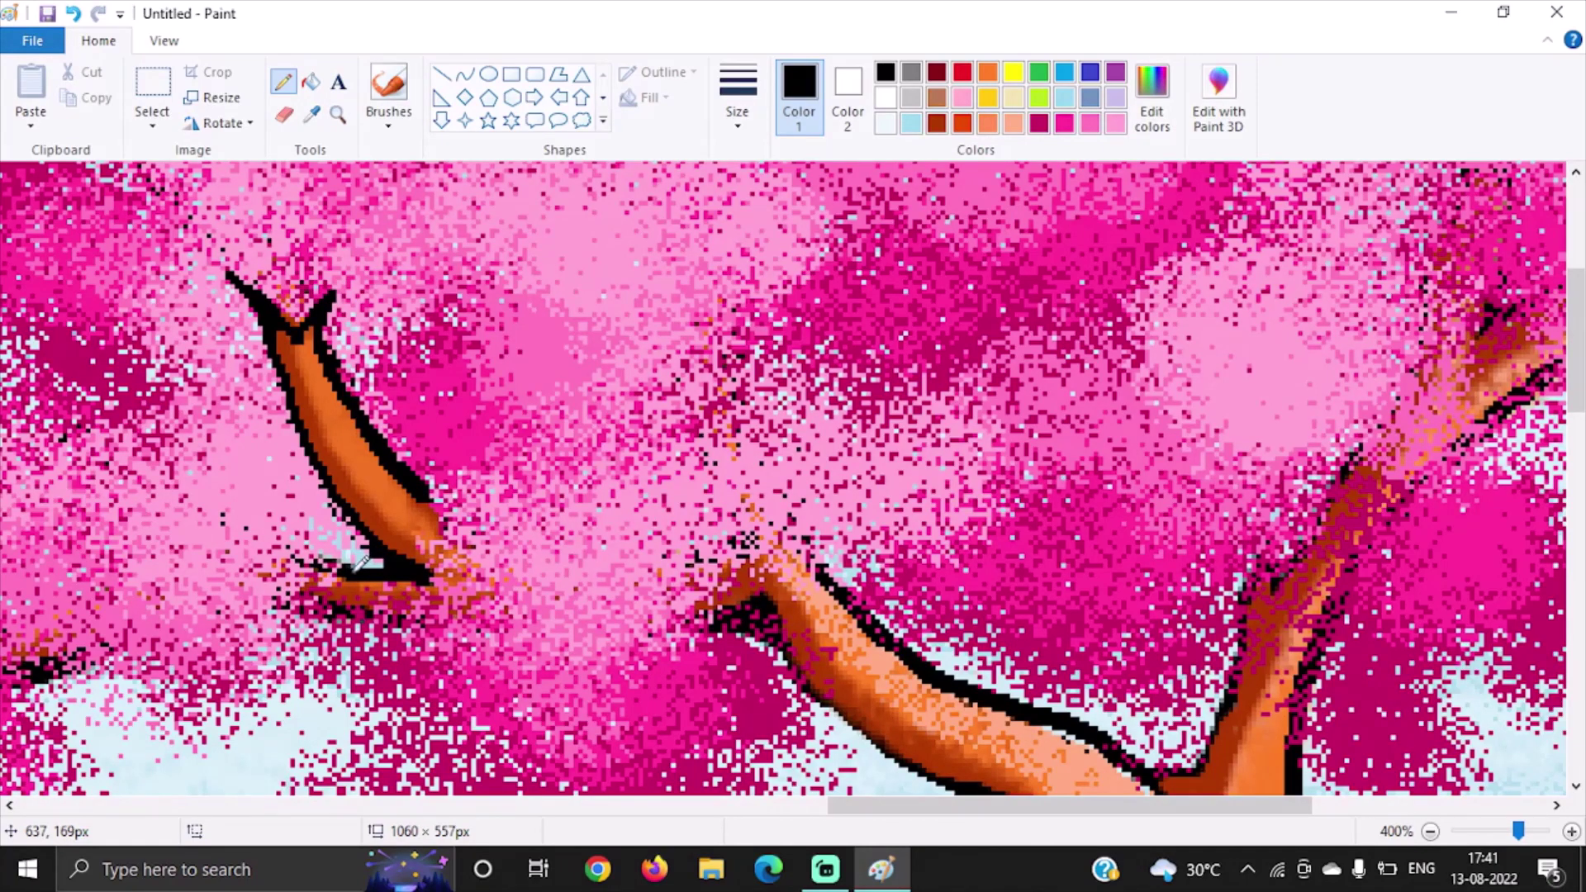
Step: Outline the short stub below that branch in black and darken the right limb's left edge with small pointed twigs
mouse_move(357, 564)
left_mouse_down()
mouse_move(302, 557)
mouse_move(446, 570)
left_mouse_up()
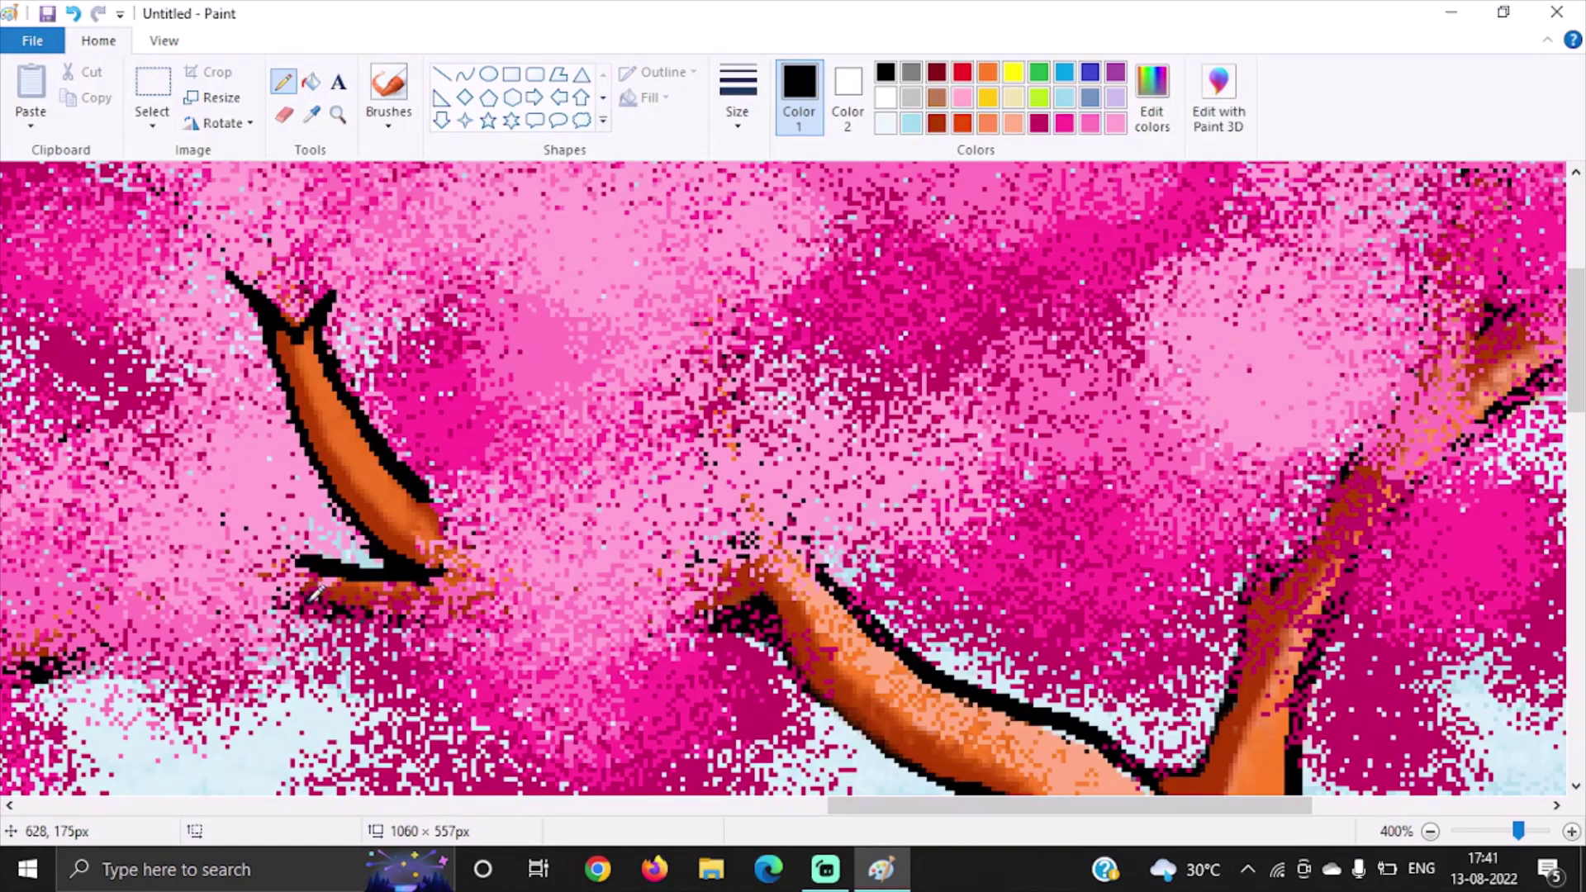
mouse_move(314, 592)
left_mouse_down()
mouse_move(428, 610)
mouse_move(307, 599)
mouse_move(487, 621)
left_mouse_up()
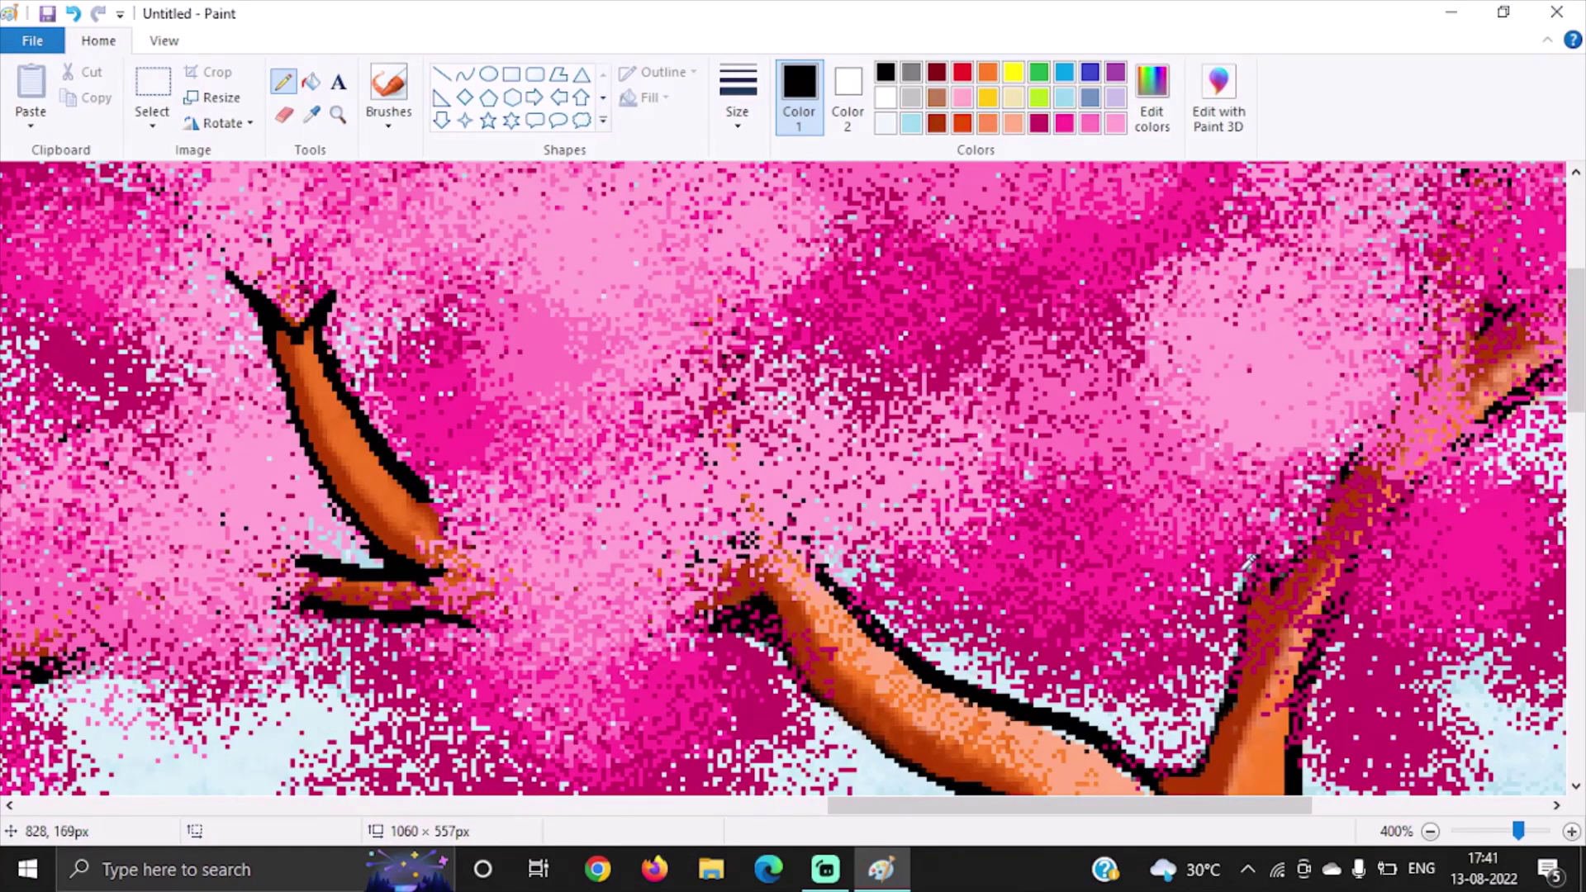
mouse_move(1249, 559)
left_mouse_down()
mouse_move(1225, 707)
mouse_move(1245, 568)
mouse_move(1276, 554)
mouse_move(1275, 585)
mouse_move(1304, 553)
mouse_move(1328, 428)
mouse_move(1335, 471)
mouse_move(1368, 449)
mouse_move(1318, 508)
mouse_move(1331, 465)
mouse_move(1319, 526)
mouse_move(1364, 455)
left_mouse_up()
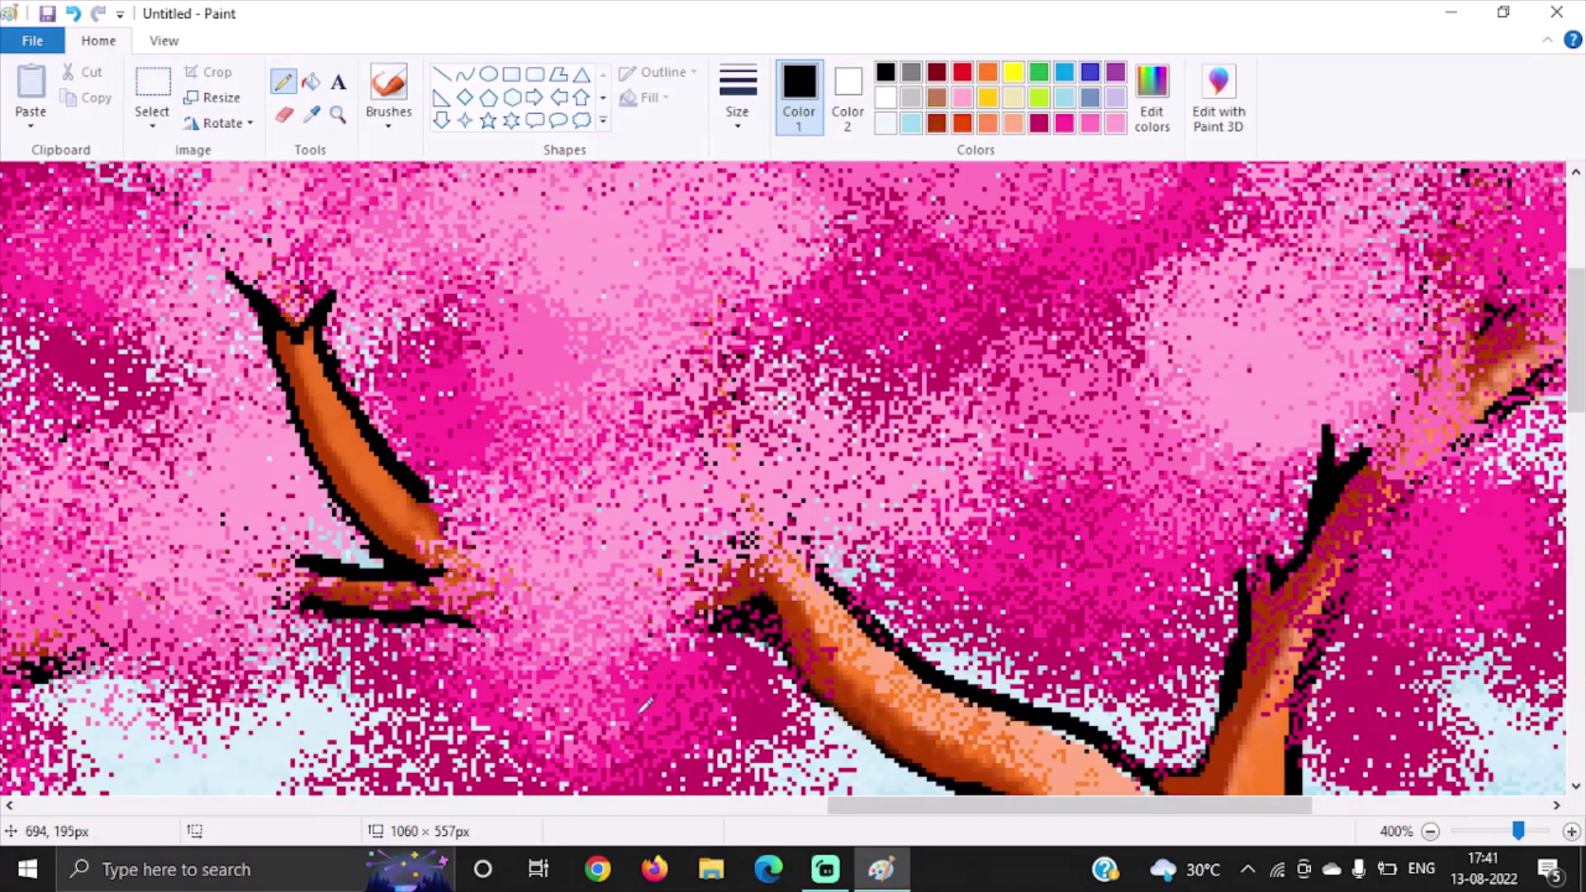
Step: Draw a black twig with forked ends inside the far-left foliage cluster
left_click_drag(894, 817, 790, 819)
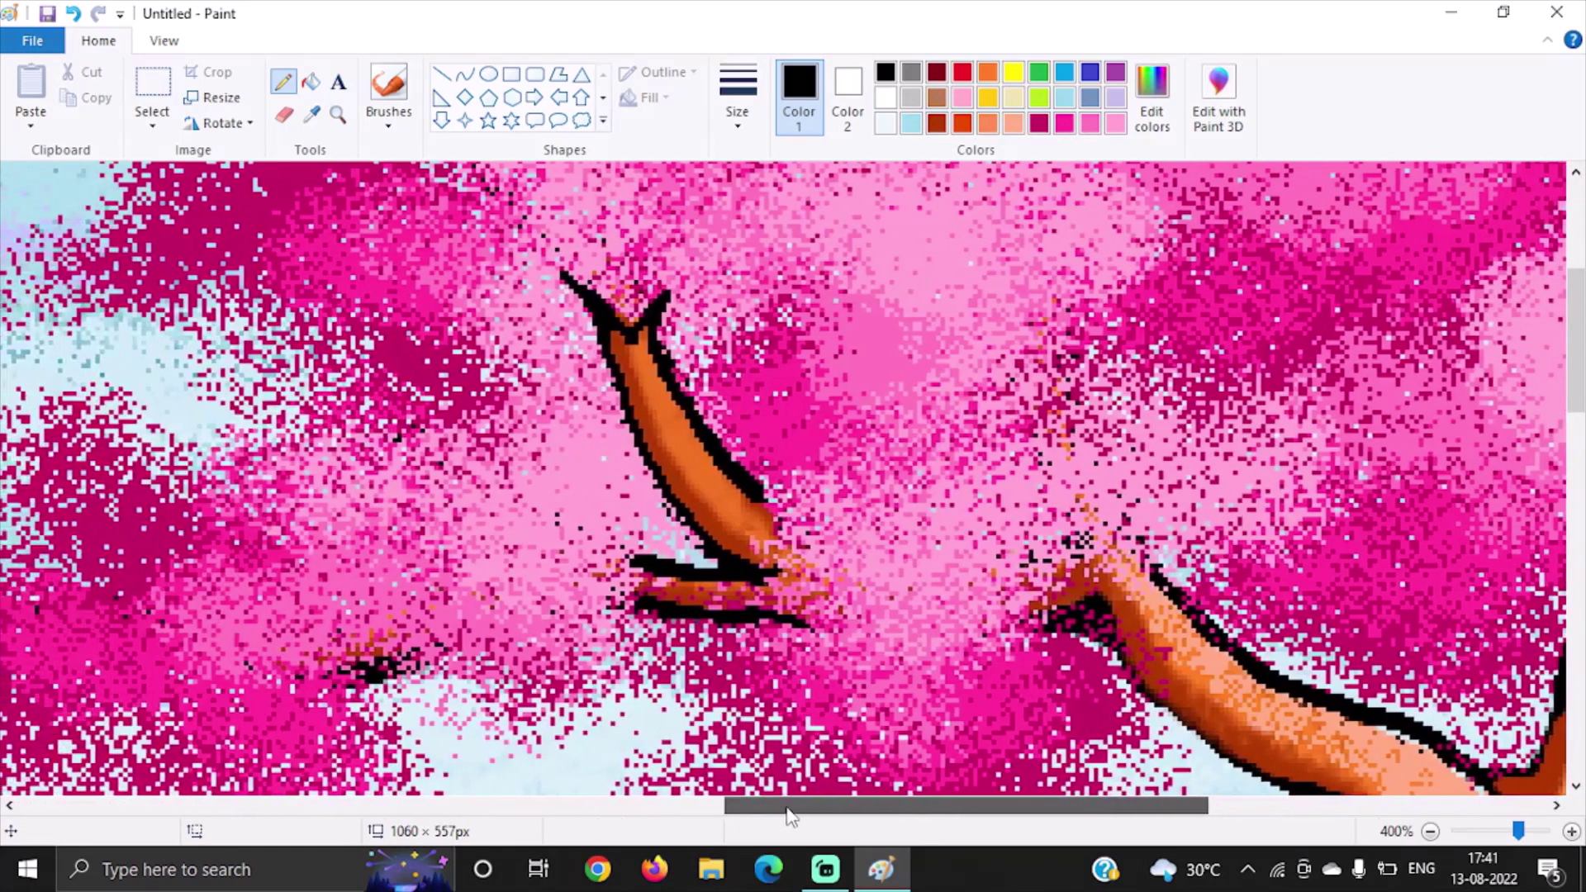
mouse_move(246, 668)
left_mouse_down()
mouse_move(378, 648)
mouse_move(450, 609)
mouse_move(344, 648)
mouse_move(223, 638)
mouse_move(276, 654)
mouse_move(375, 642)
mouse_move(460, 603)
left_mouse_up()
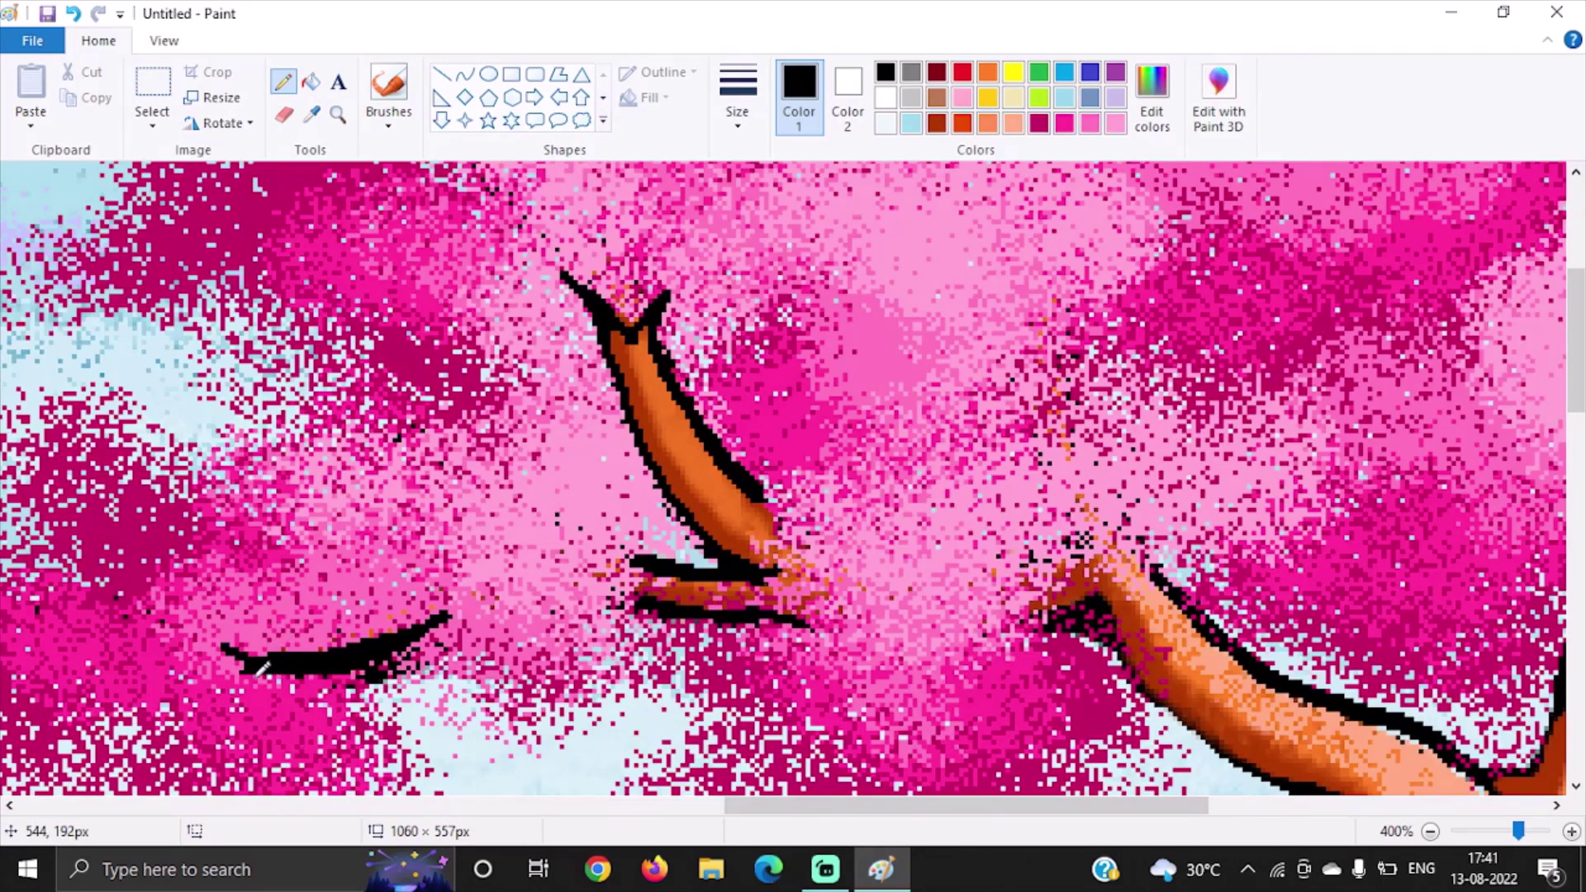
mouse_move(258, 652)
left_mouse_down()
mouse_move(171, 700)
mouse_move(261, 661)
mouse_move(214, 627)
mouse_move(265, 651)
mouse_move(382, 654)
mouse_move(320, 697)
mouse_move(493, 609)
left_mouse_up()
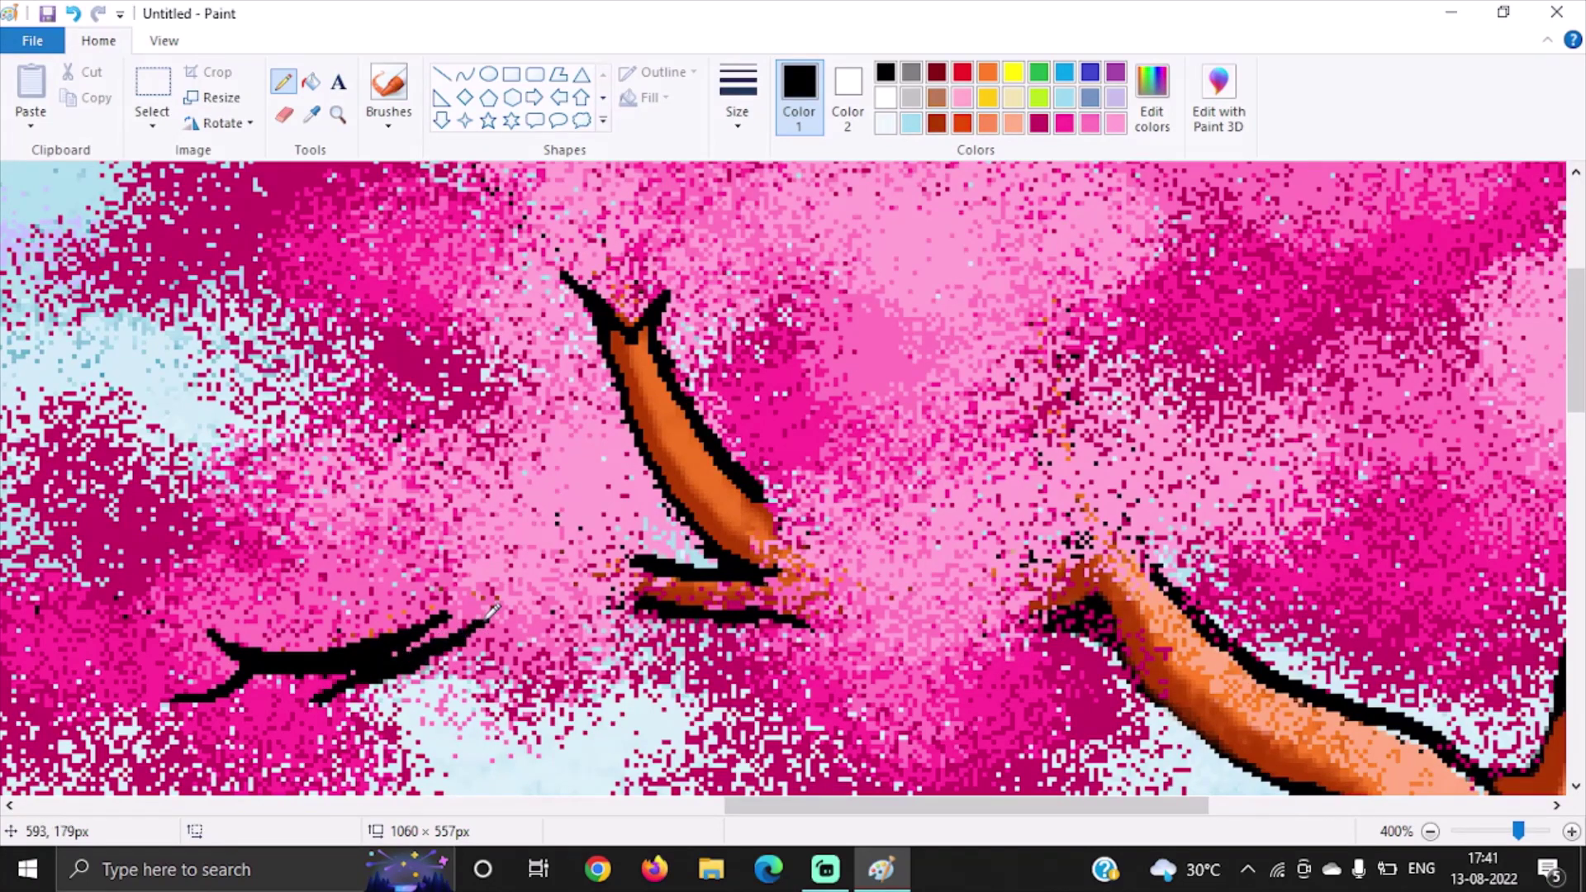
Step: Fill the inside of the far-left twig with orange-red pencil strokes, keeping its black outline
left_click(961, 128)
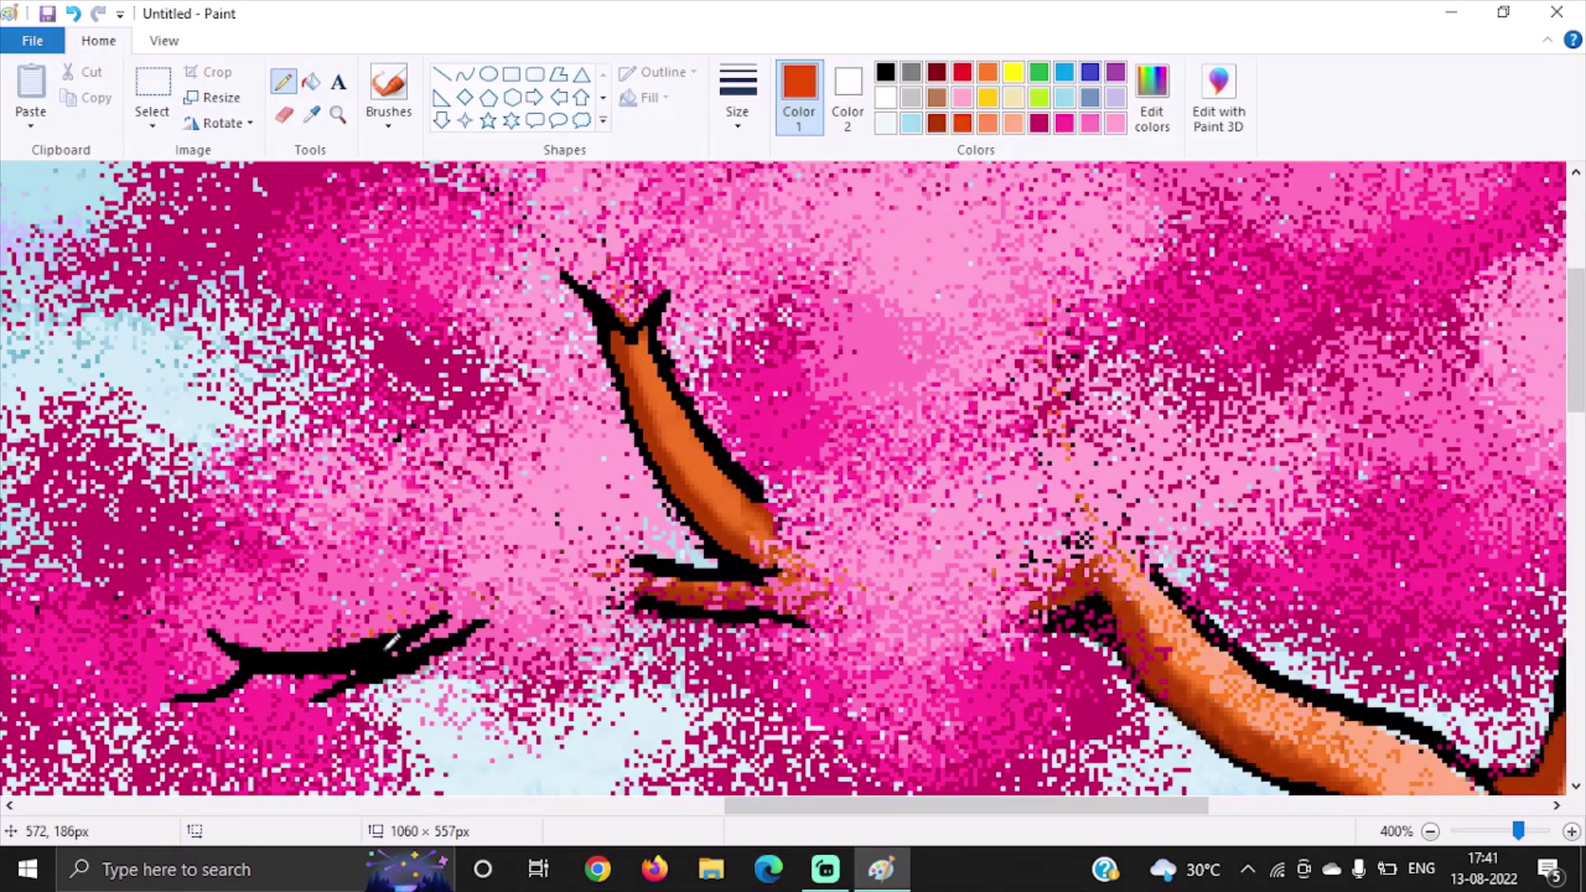
left_click_drag(388, 645, 489, 609)
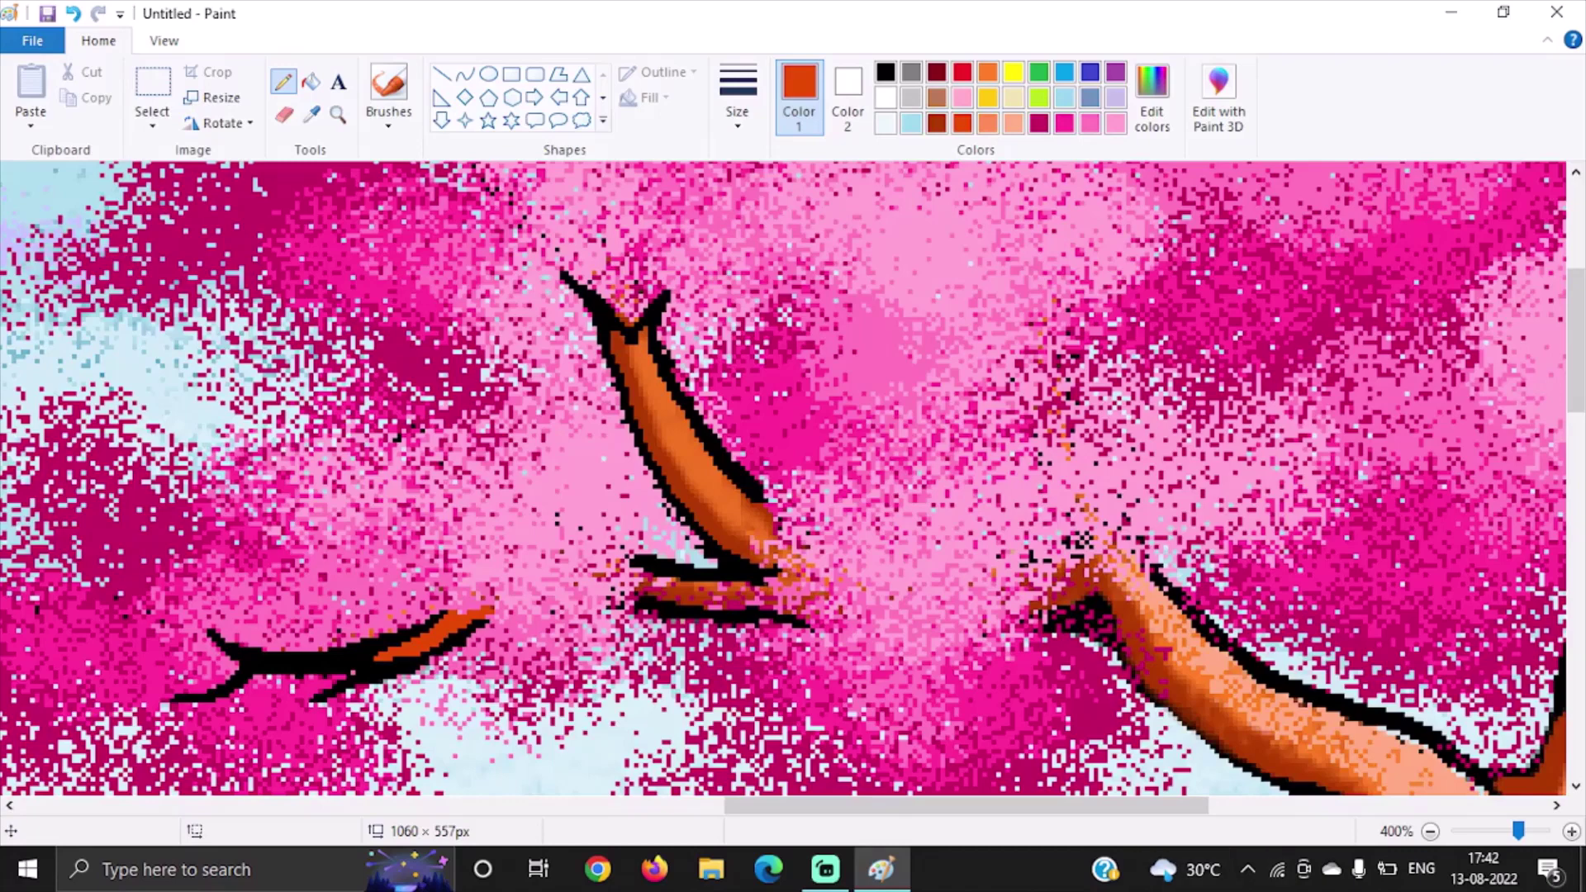
mouse_move(398, 636)
left_mouse_down()
mouse_move(360, 643)
mouse_move(417, 643)
mouse_move(287, 659)
mouse_move(455, 614)
left_mouse_up()
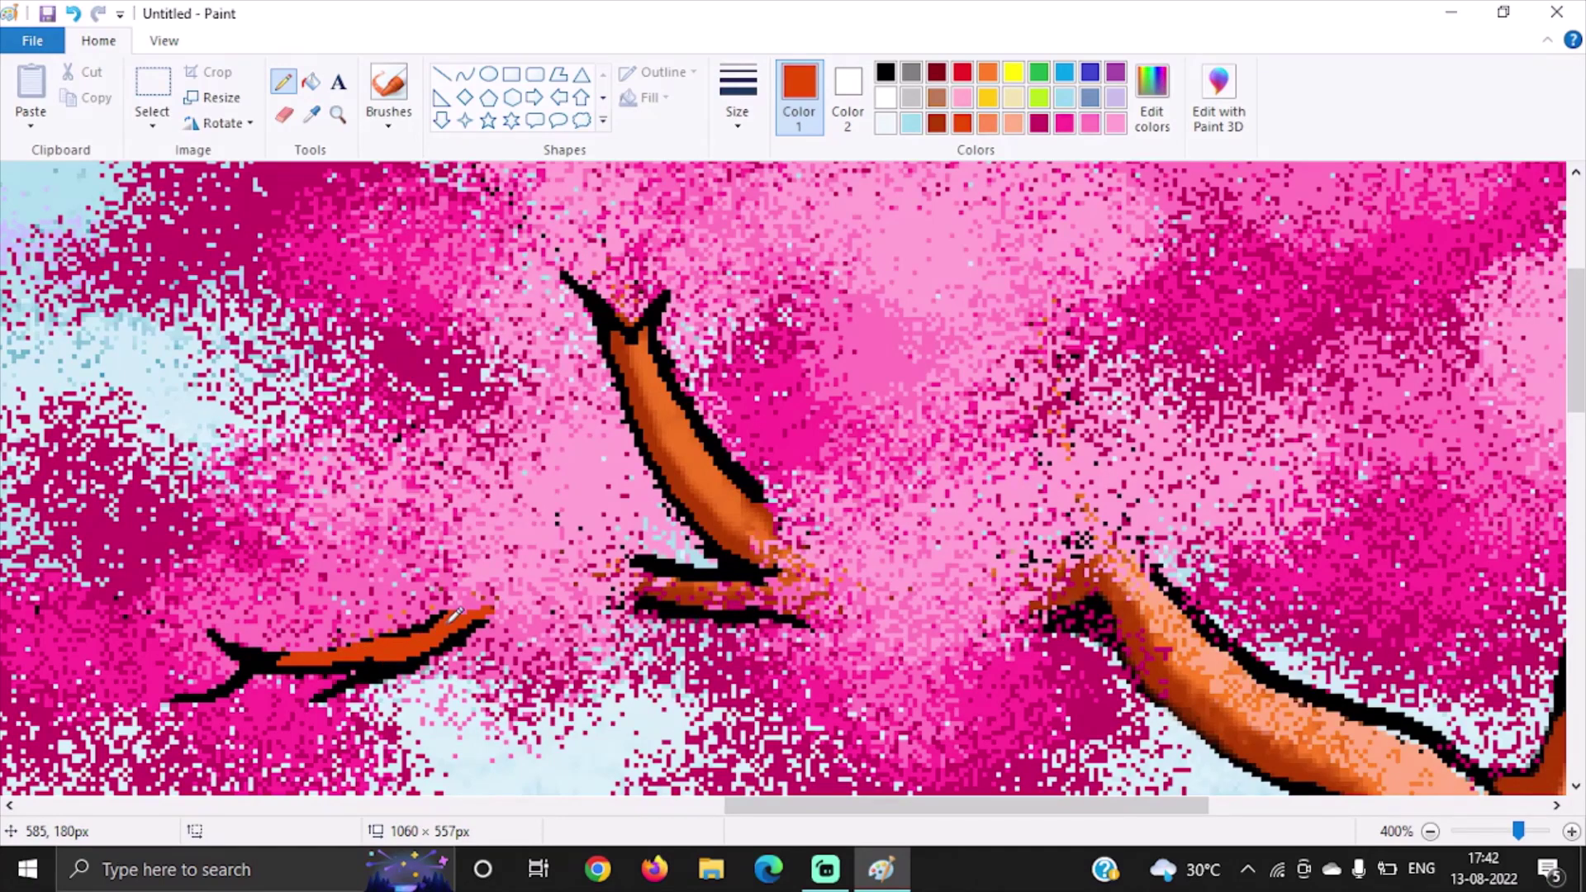
Step: Dot small white blossoms over the far-left foliage cluster with a thicker white pencil
left_click_drag(1518, 830, 1501, 836)
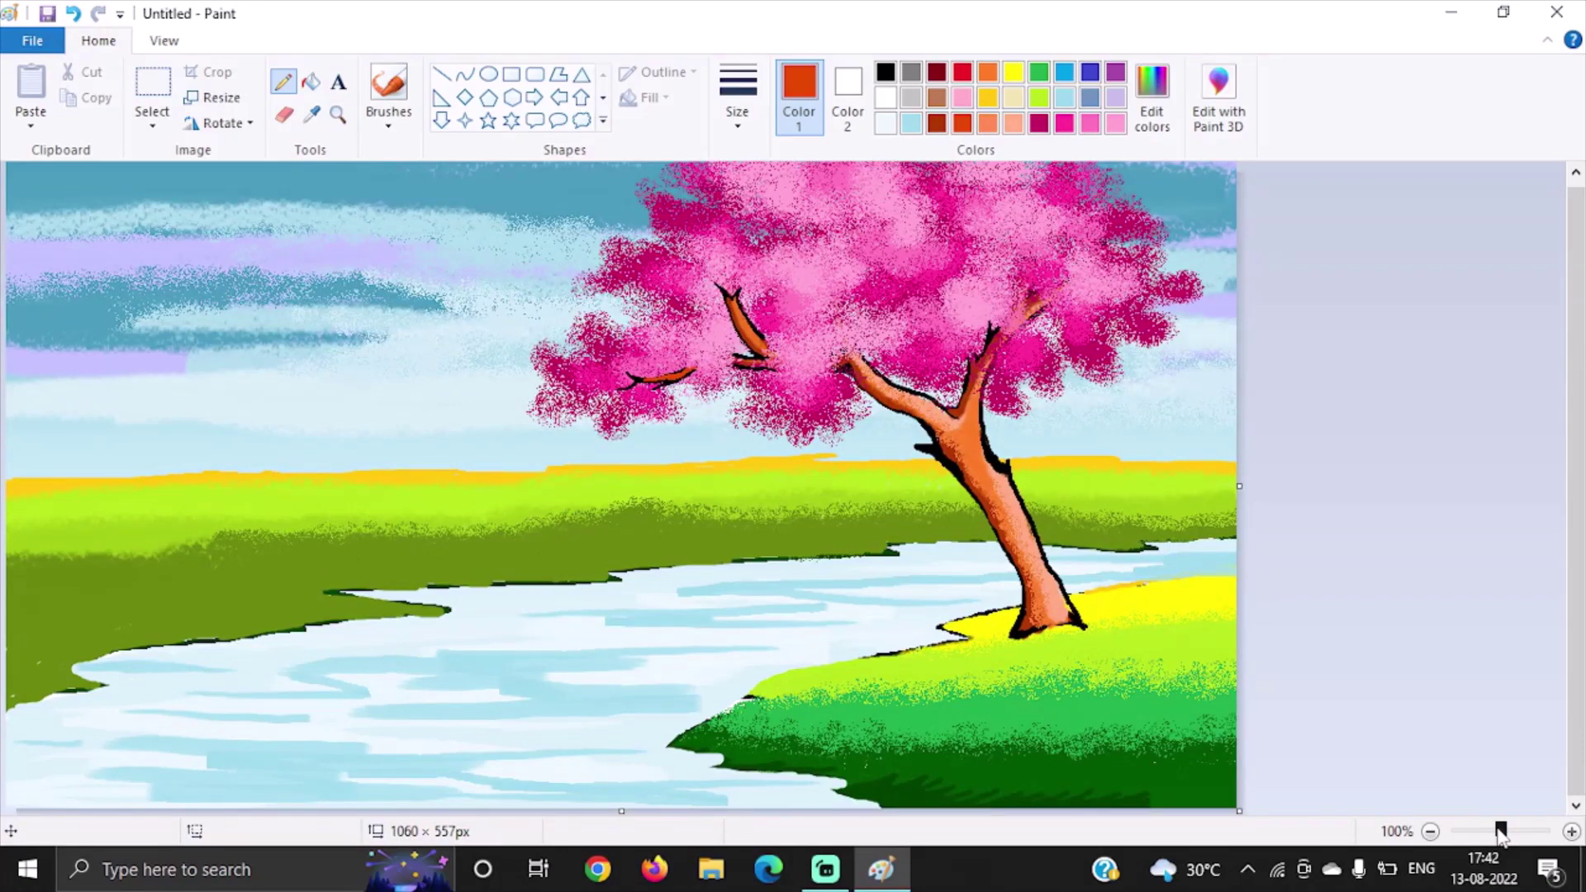
left_click(886, 100)
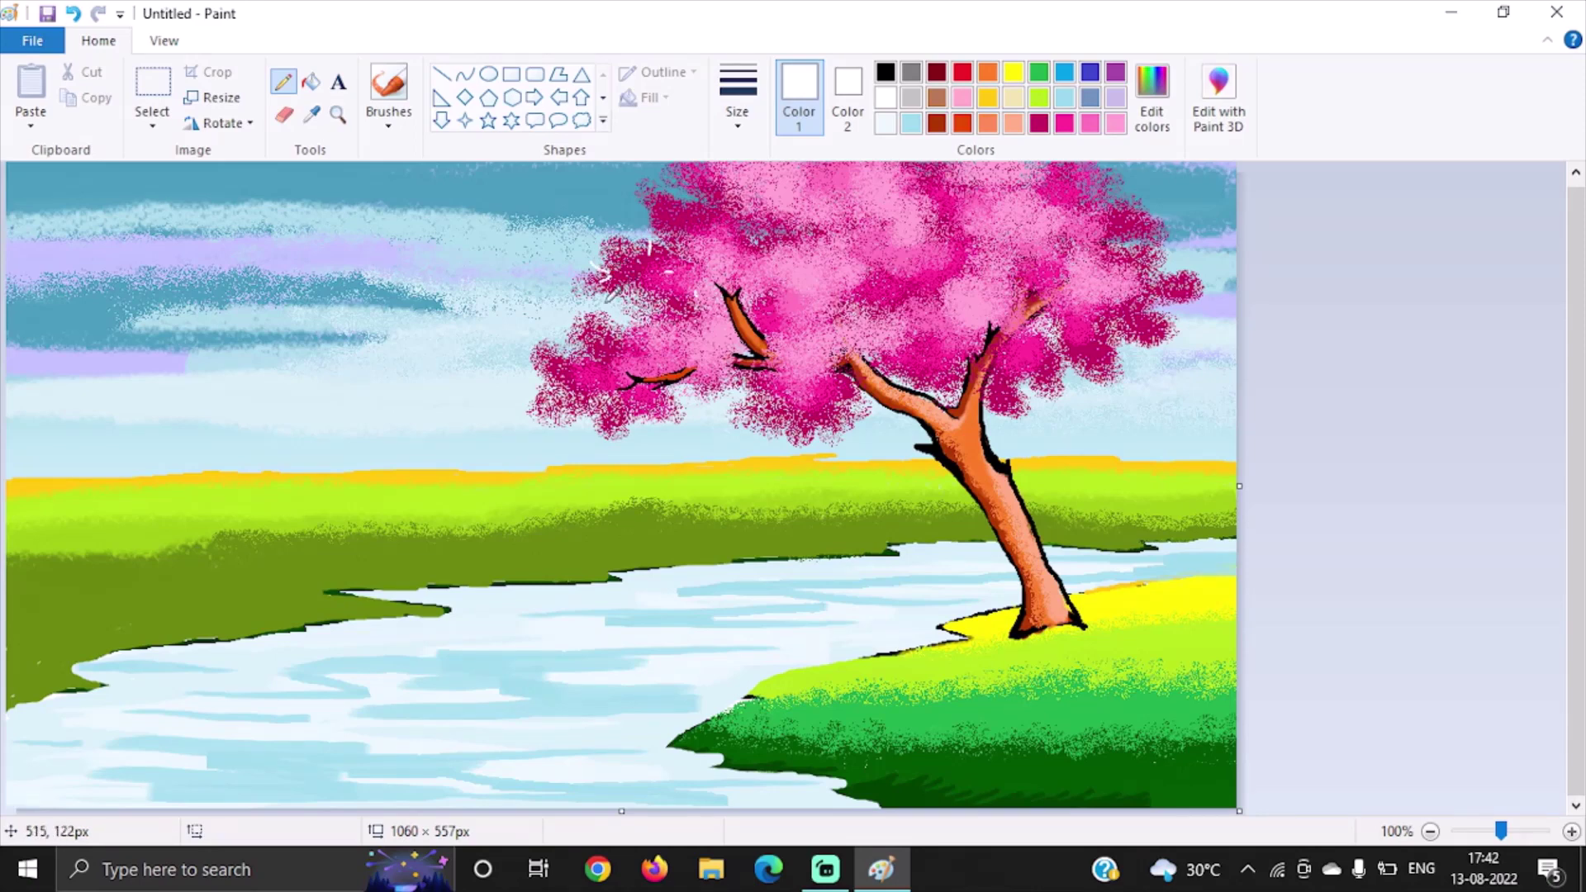
left_click(739, 116)
left_click(787, 294)
left_click(739, 119)
left_click(778, 302)
left_click(639, 354)
left_click(584, 372)
key("XF86MonBrightnessDown")
key("XF86MonBrightnessDown")
left_click(671, 429)
Step: Add short white petal strokes along the outer edges of the left foliage clusters
left_click_drag(546, 340, 563, 345)
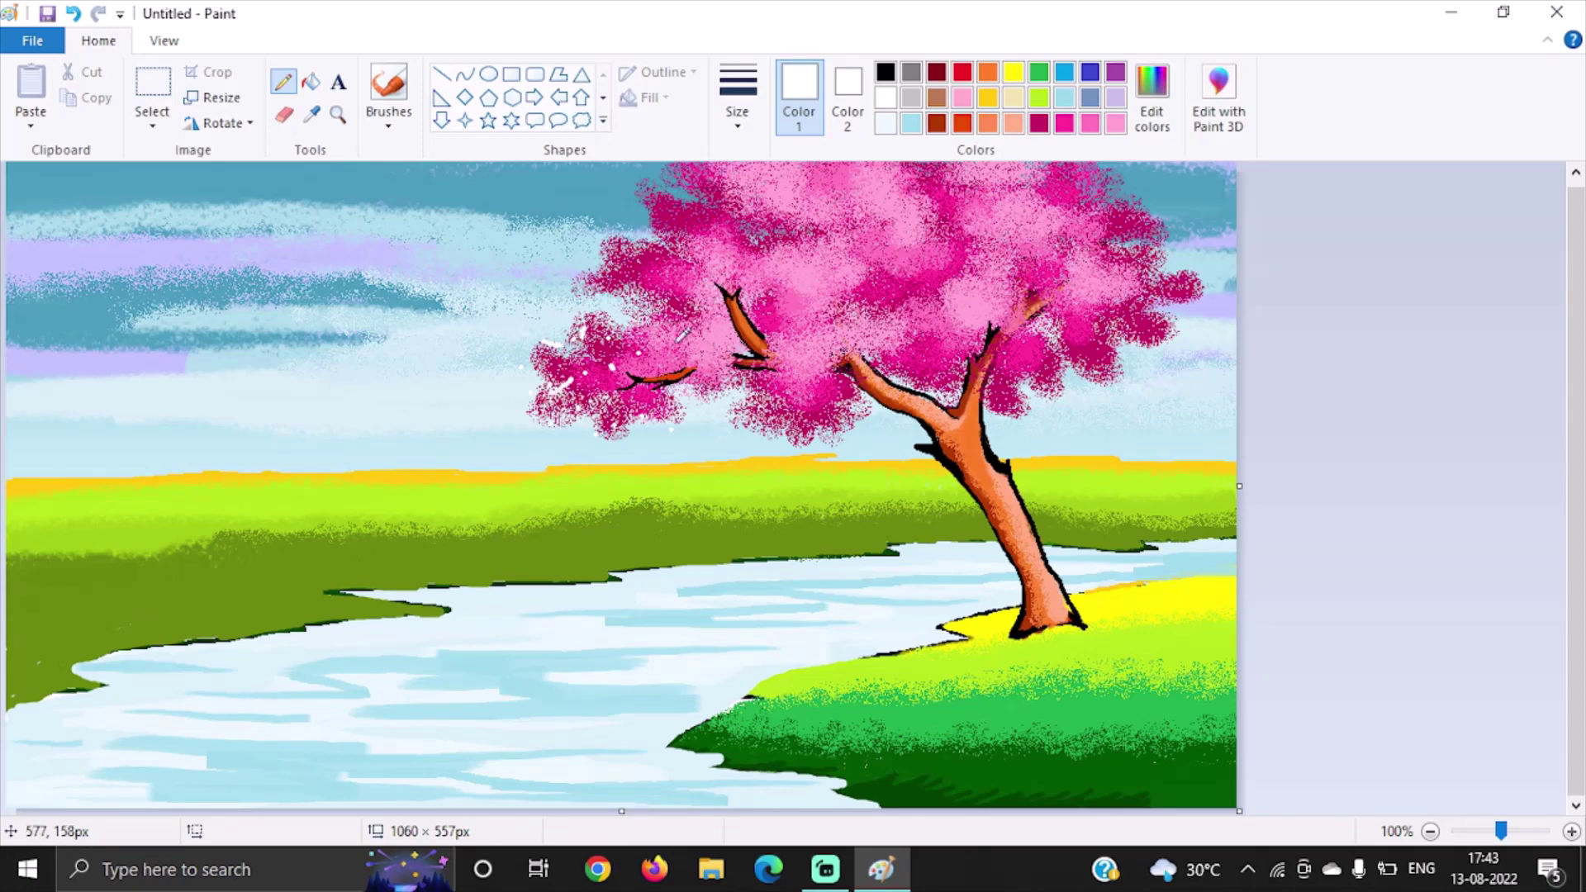
mouse_move(592, 264)
left_mouse_down()
mouse_move(618, 283)
mouse_move(658, 227)
left_mouse_up()
mouse_move(680, 262)
left_mouse_down()
mouse_move(684, 249)
mouse_move(613, 245)
left_mouse_up()
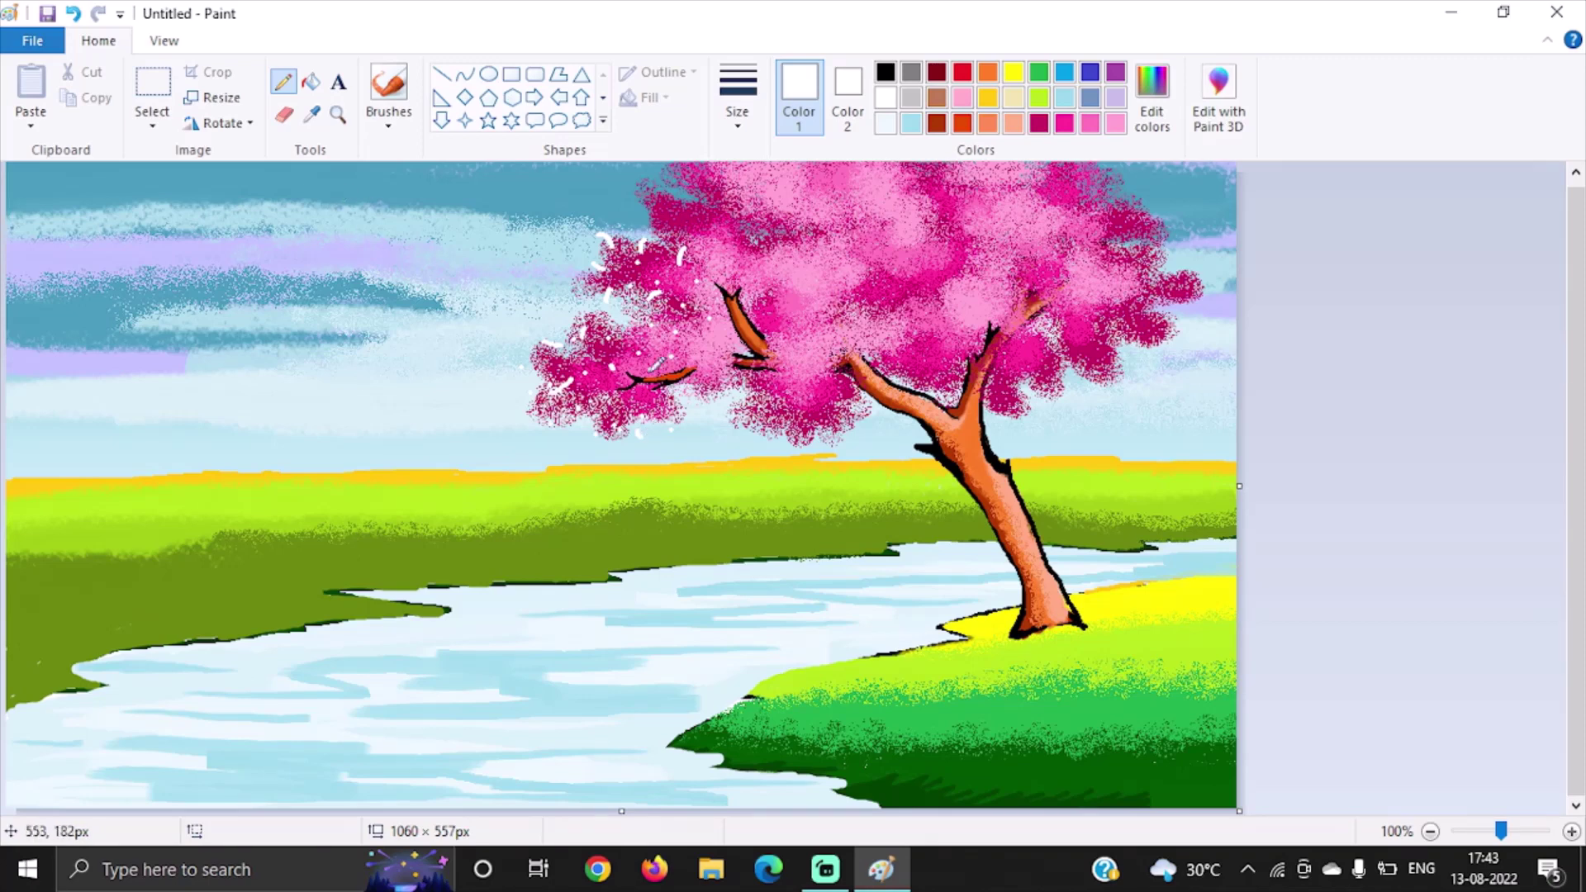
Step: Add white dots and petal strokes to the hanging foliage cluster left of the trunk, undoing one unwanted stroke
mouse_move(777, 441)
left_mouse_down()
mouse_move(816, 402)
mouse_move(815, 419)
left_mouse_up()
key("ctrl+z")
left_click_drag(831, 384, 843, 393)
left_click_drag(756, 442, 755, 436)
left_click_drag(823, 374, 813, 386)
Step: Scatter white dots and short petal strokes over the upper-left edge of the foliage
left_click_drag(693, 224, 698, 218)
left_click(660, 204)
left_click(687, 202)
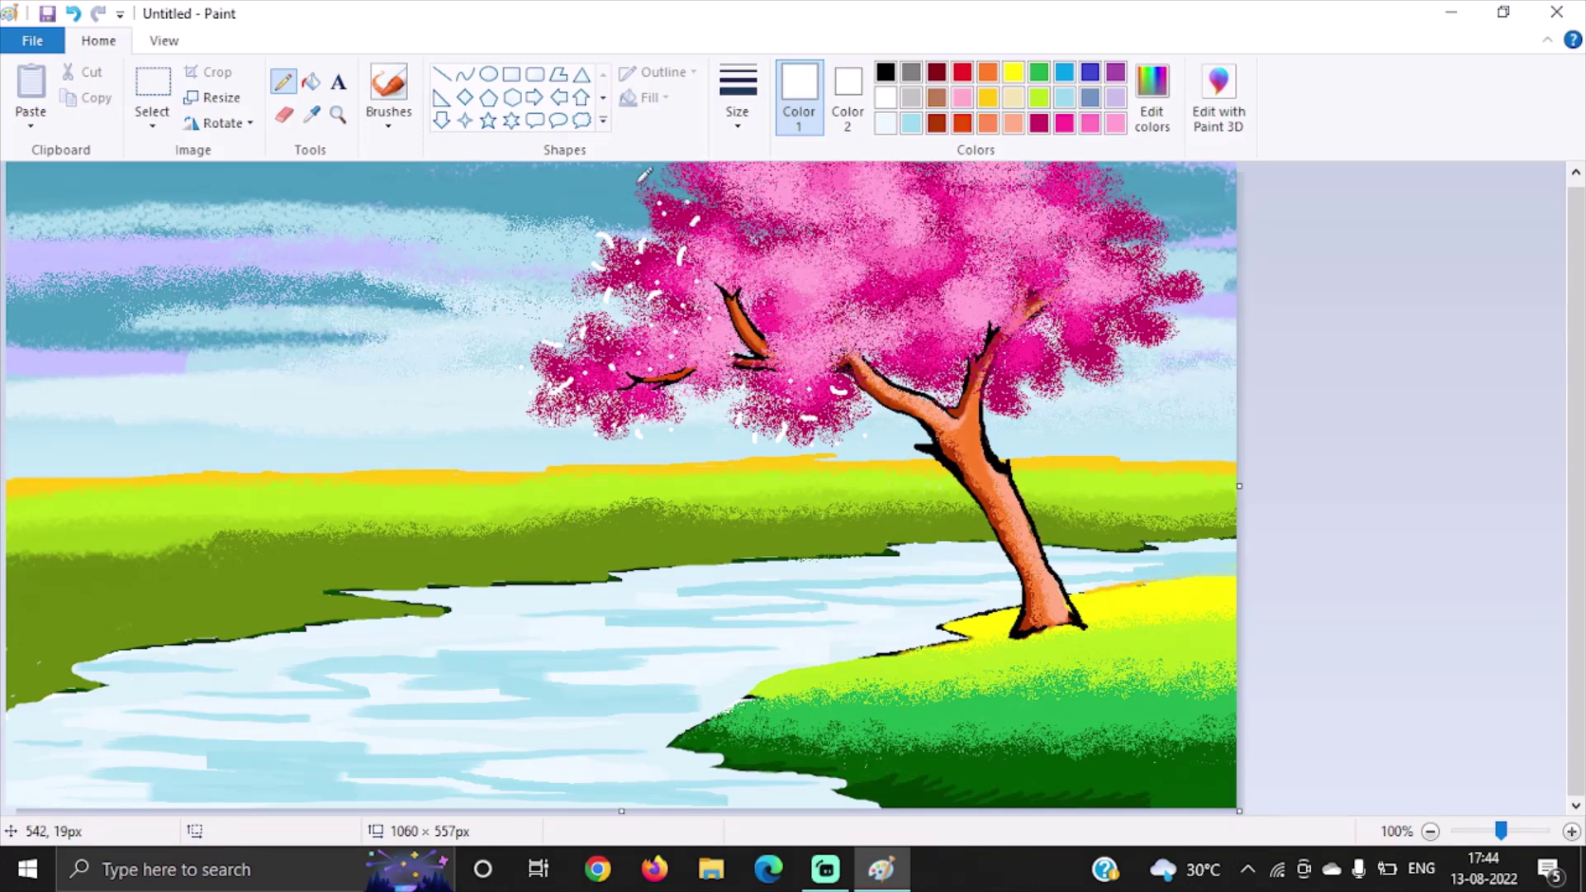
left_click_drag(635, 186, 644, 220)
left_click_drag(701, 167, 701, 178)
Step: Scatter white dots and curved petal strokes across the foliage clusters on the tree's right side
left_click_drag(1044, 358, 1052, 378)
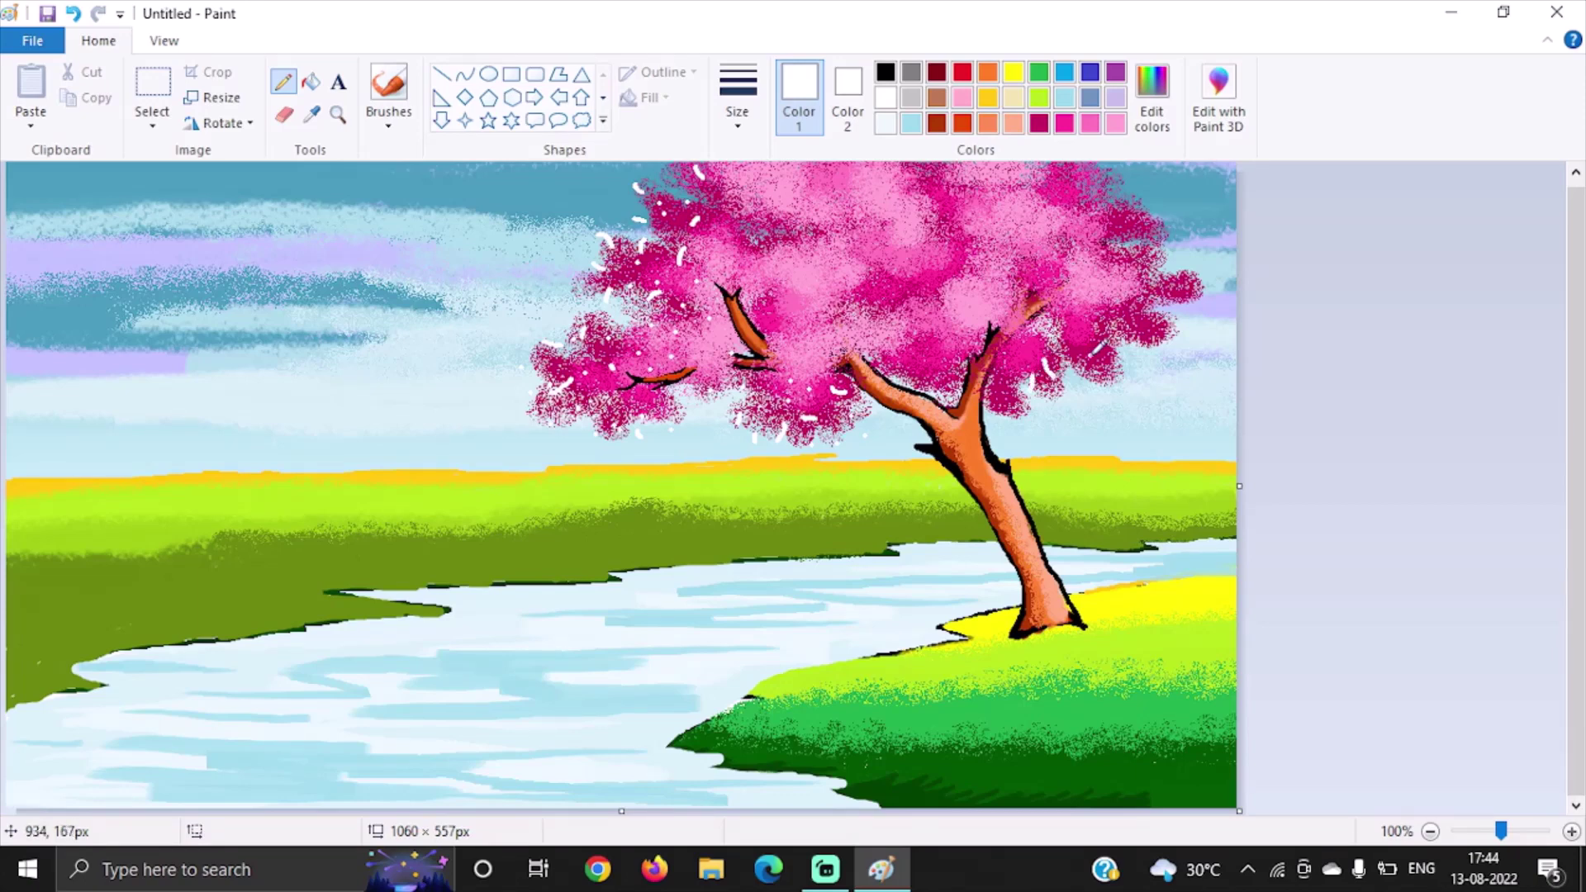
mouse_move(1090, 355)
left_mouse_down()
mouse_move(1118, 359)
mouse_move(1096, 375)
mouse_move(1079, 355)
mouse_move(1106, 331)
left_mouse_up()
left_click_drag(1156, 324, 1176, 304)
left_click(1116, 299)
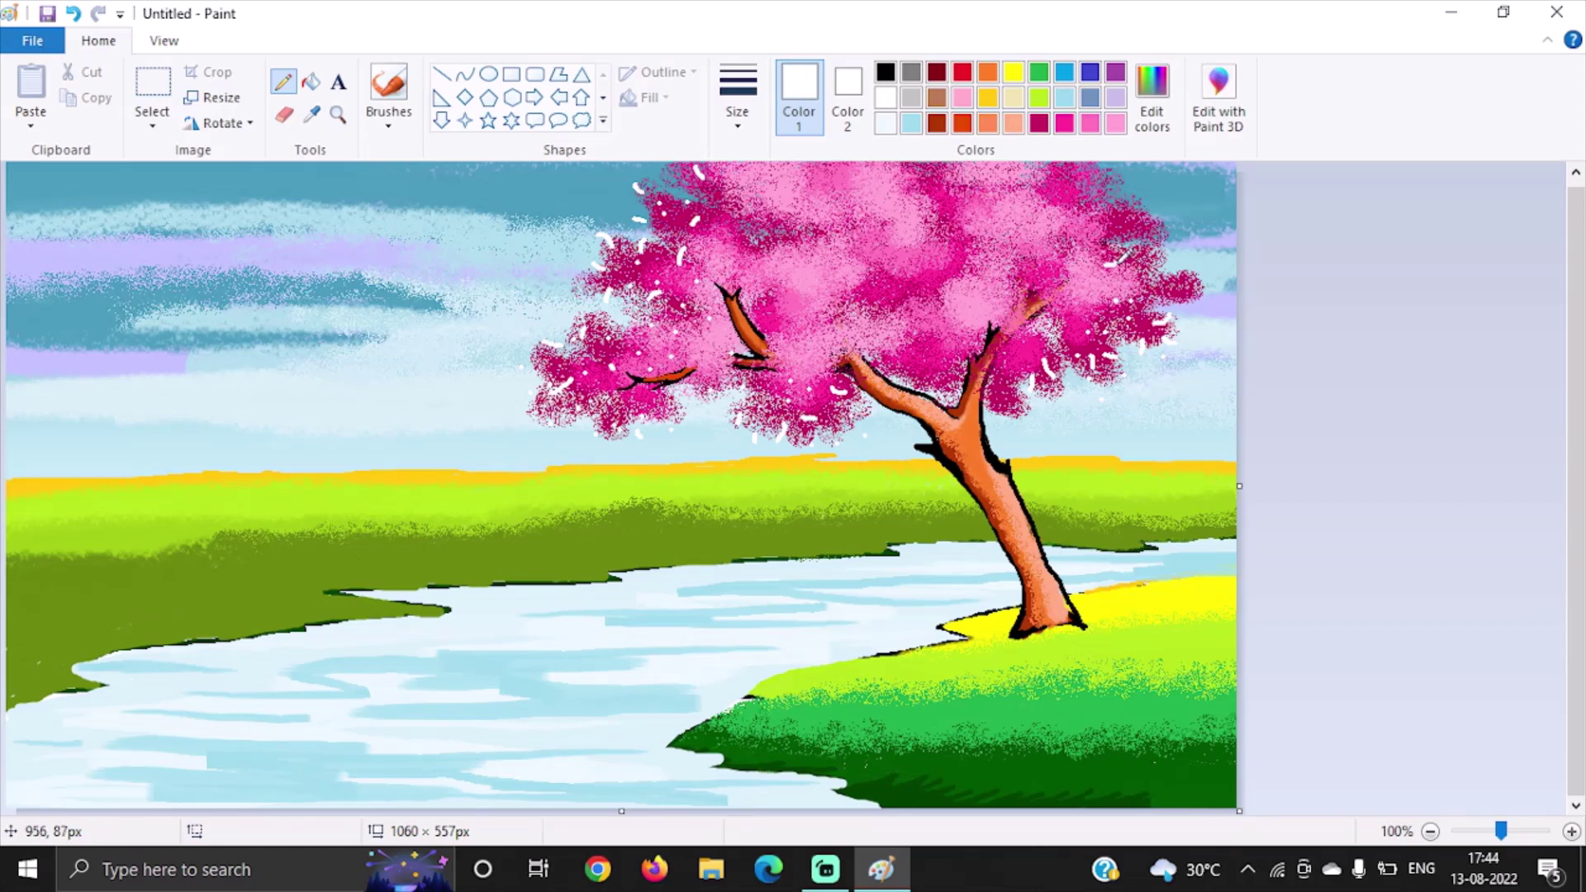
left_click_drag(1104, 265, 1090, 312)
left_click_drag(994, 313, 1037, 296)
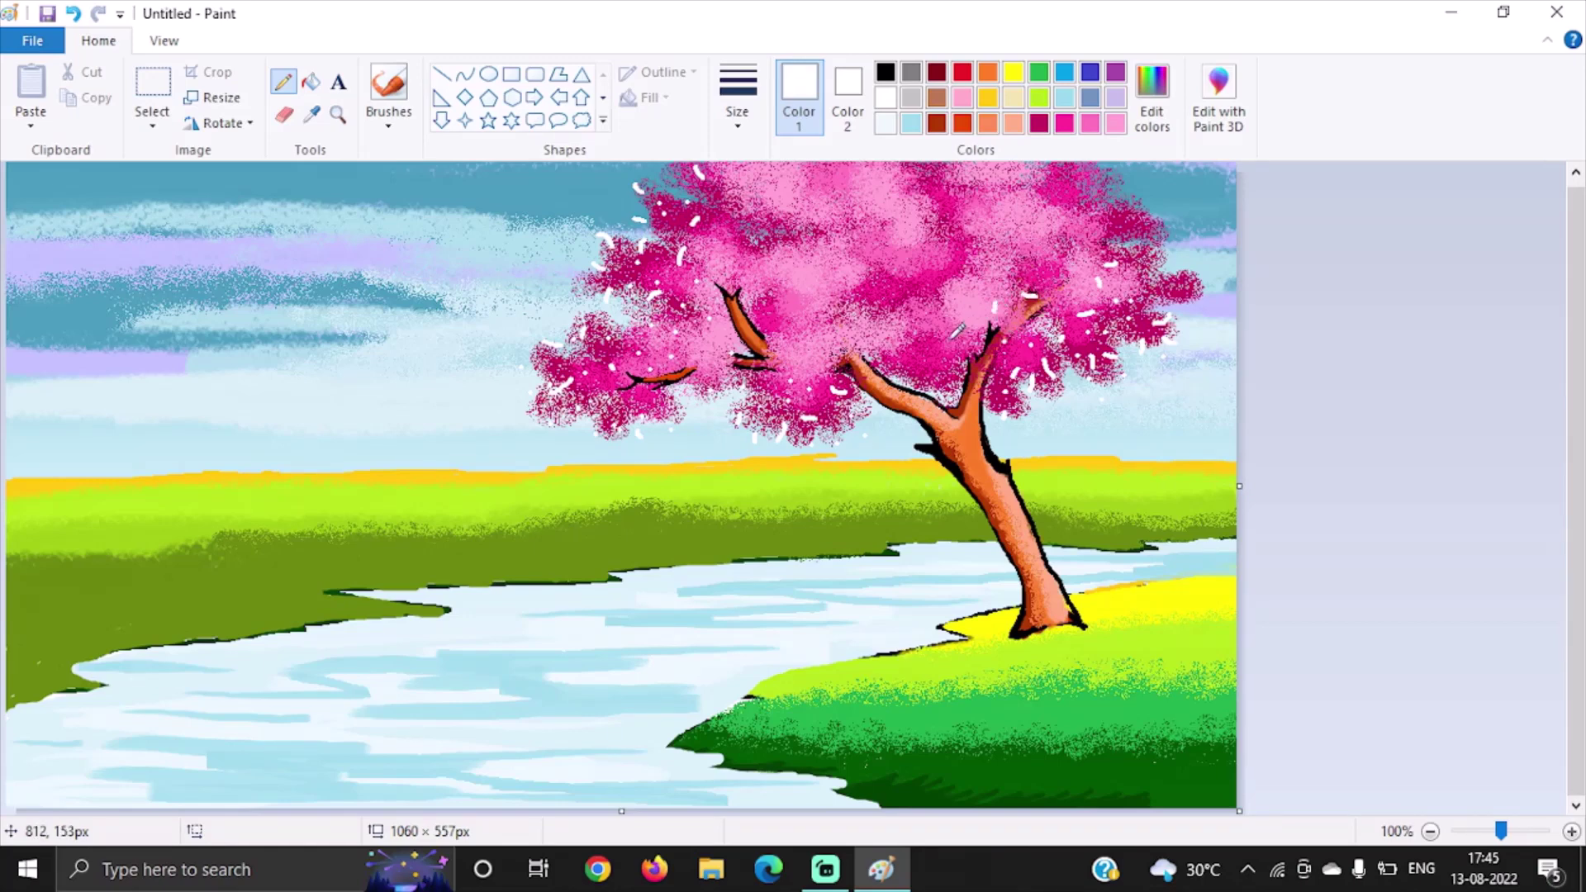
Step: Add white dots and petal strokes across the center and upper middle of the foliage
mouse_move(955, 376)
left_mouse_down()
mouse_move(949, 318)
mouse_move(923, 386)
left_mouse_up()
mouse_move(940, 254)
left_mouse_down()
mouse_move(945, 270)
mouse_move(962, 227)
left_mouse_up()
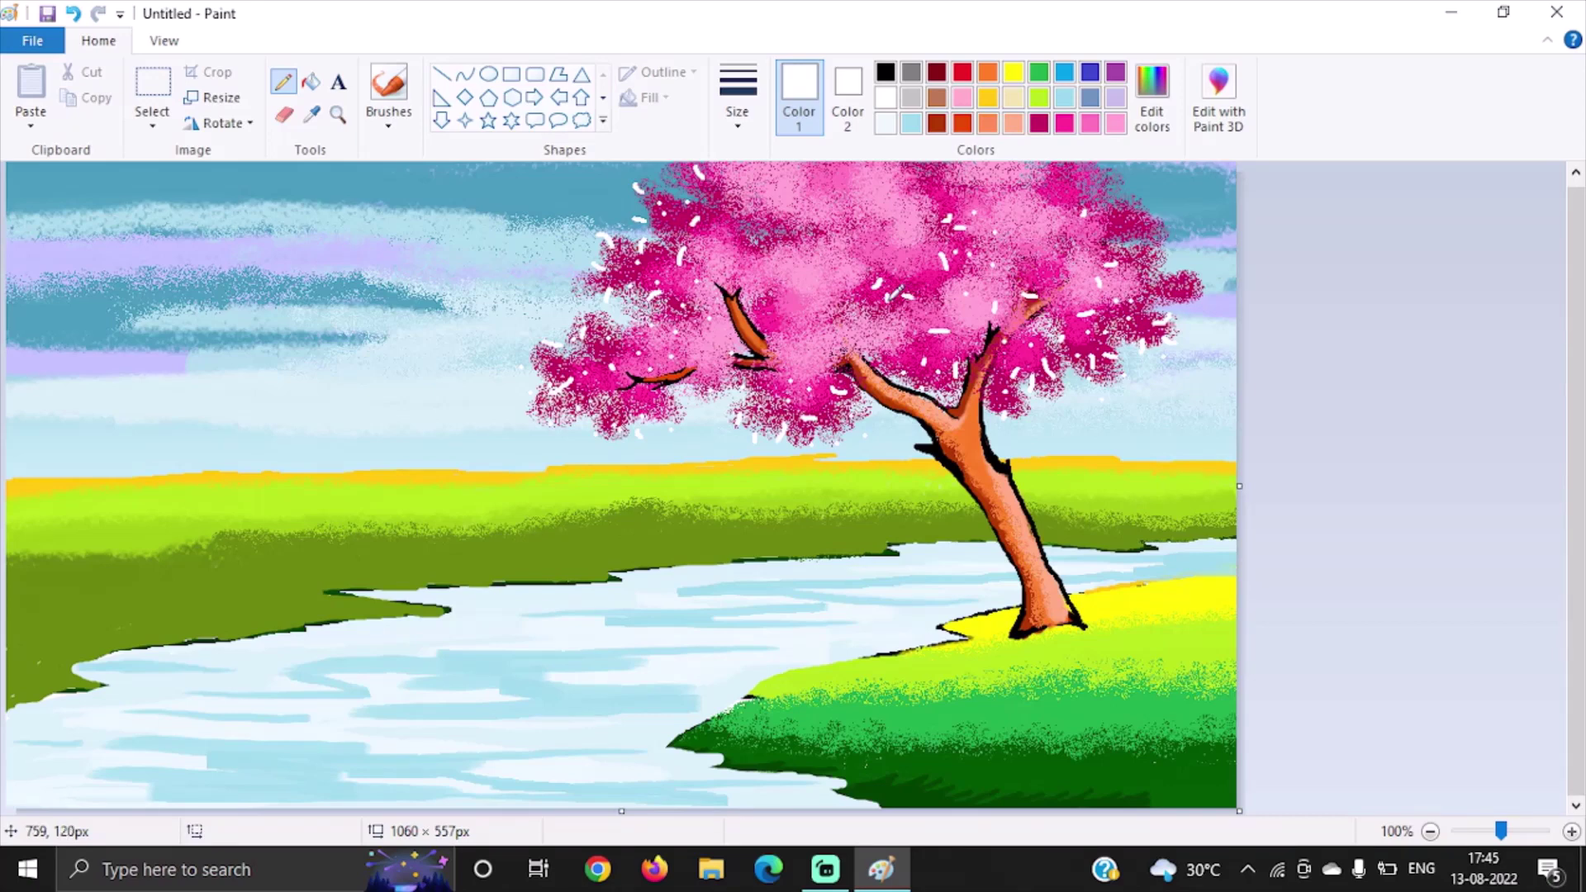
left_click_drag(887, 301, 894, 320)
mouse_move(784, 225)
left_mouse_down()
mouse_move(786, 210)
mouse_move(822, 219)
mouse_move(775, 202)
left_mouse_up()
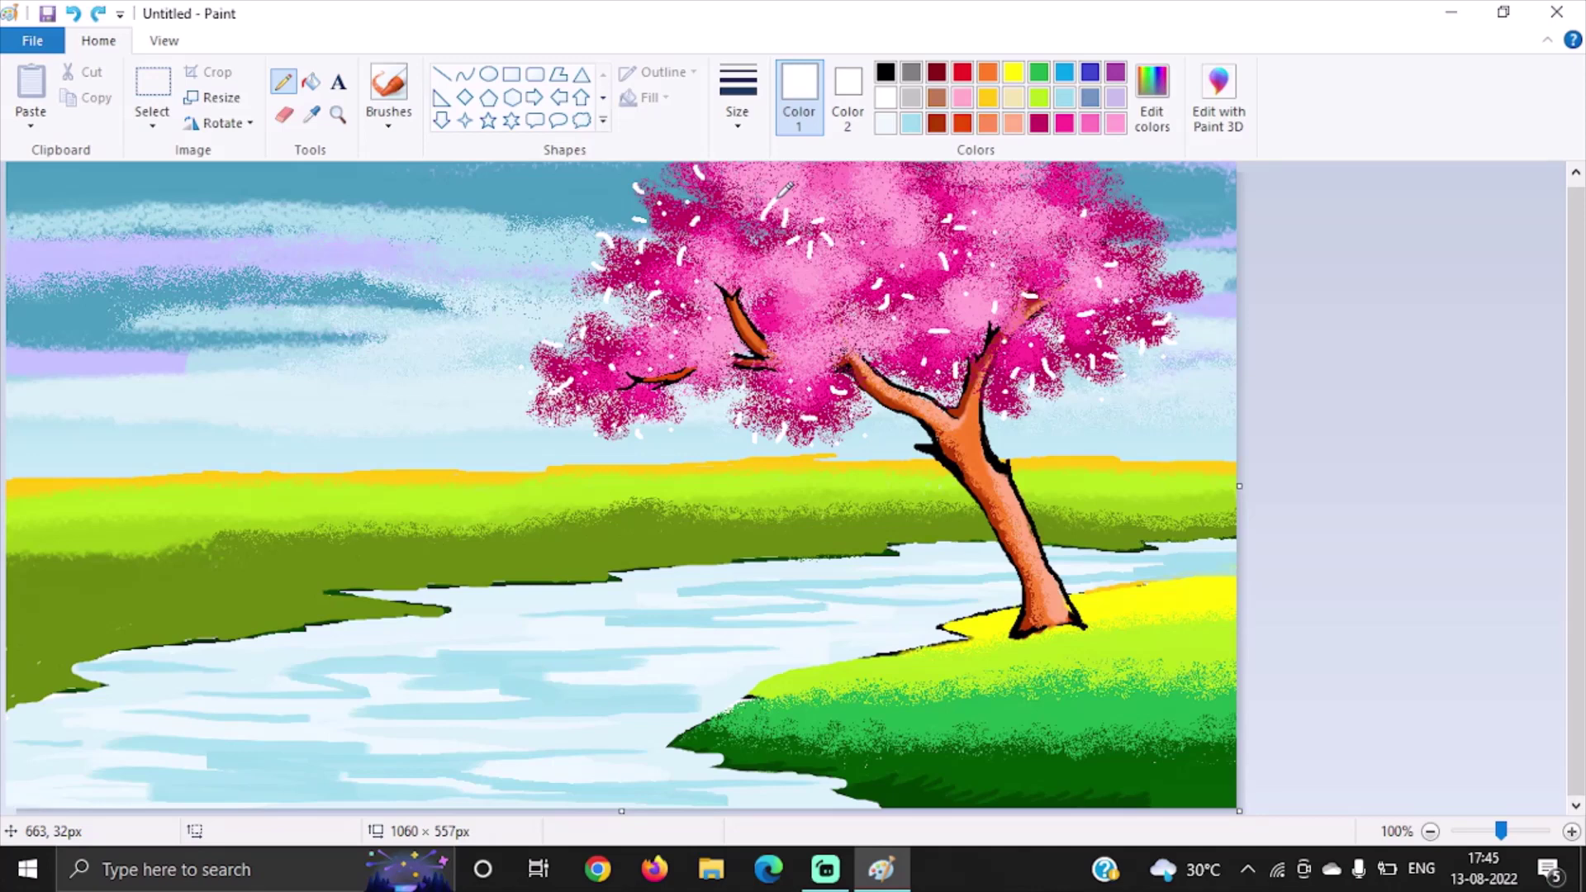
Step: Add a few white dots and petal strokes to the upper center of the foliage, undoing the unwanted strokes
key("ctrl+z")
left_click_drag(1053, 194, 1064, 181)
left_click_drag(909, 182, 820, 179)
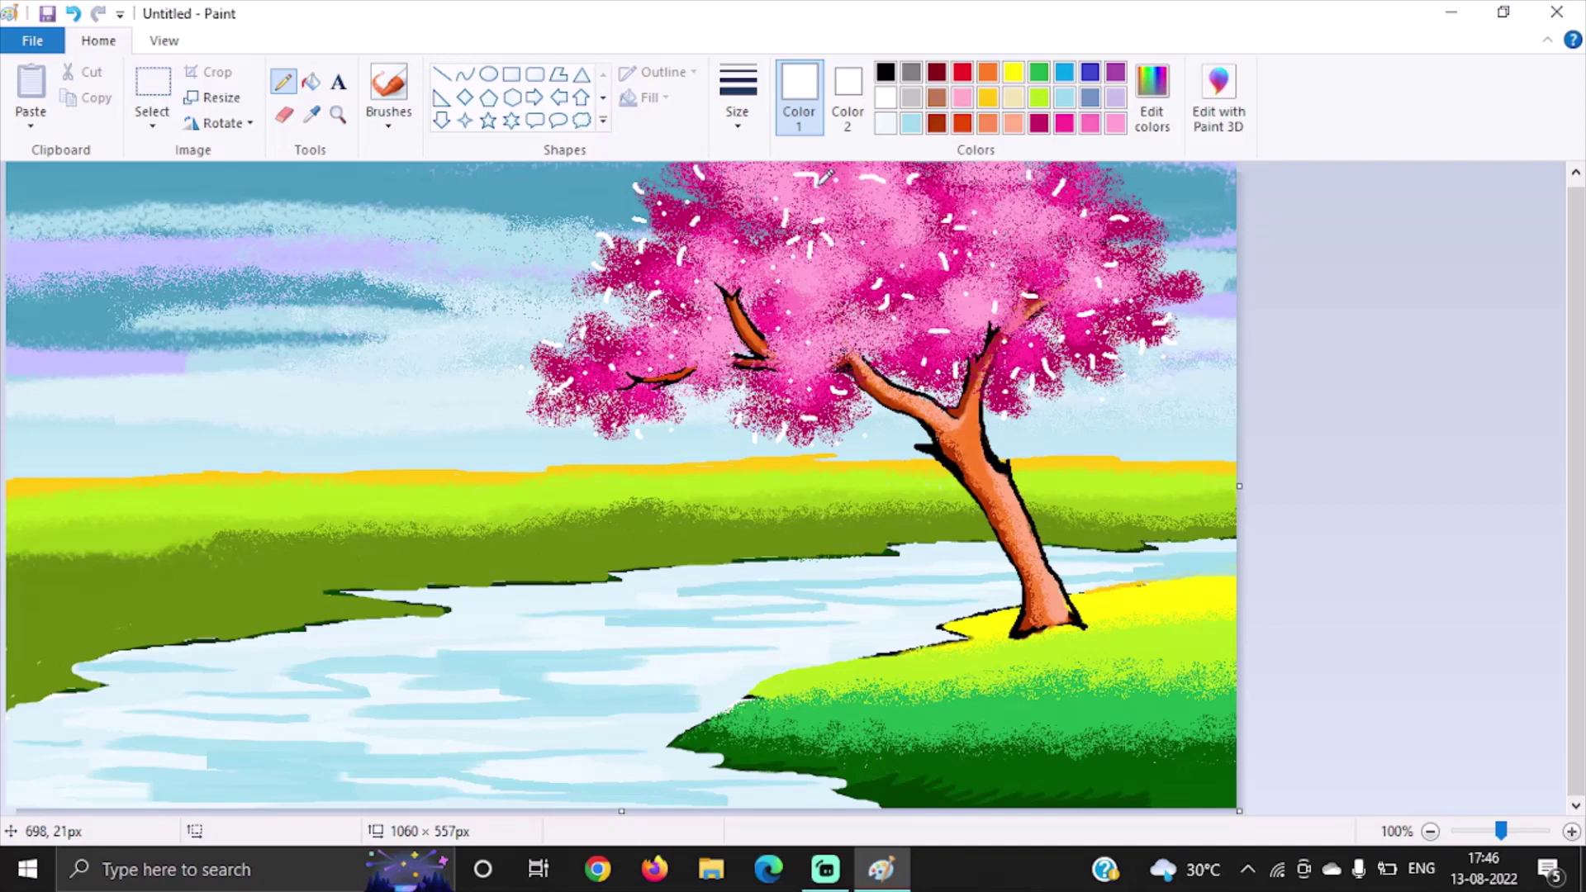
key("ctrl+z")
left_click(816, 186)
left_click(782, 169)
left_click_drag(869, 196, 892, 191)
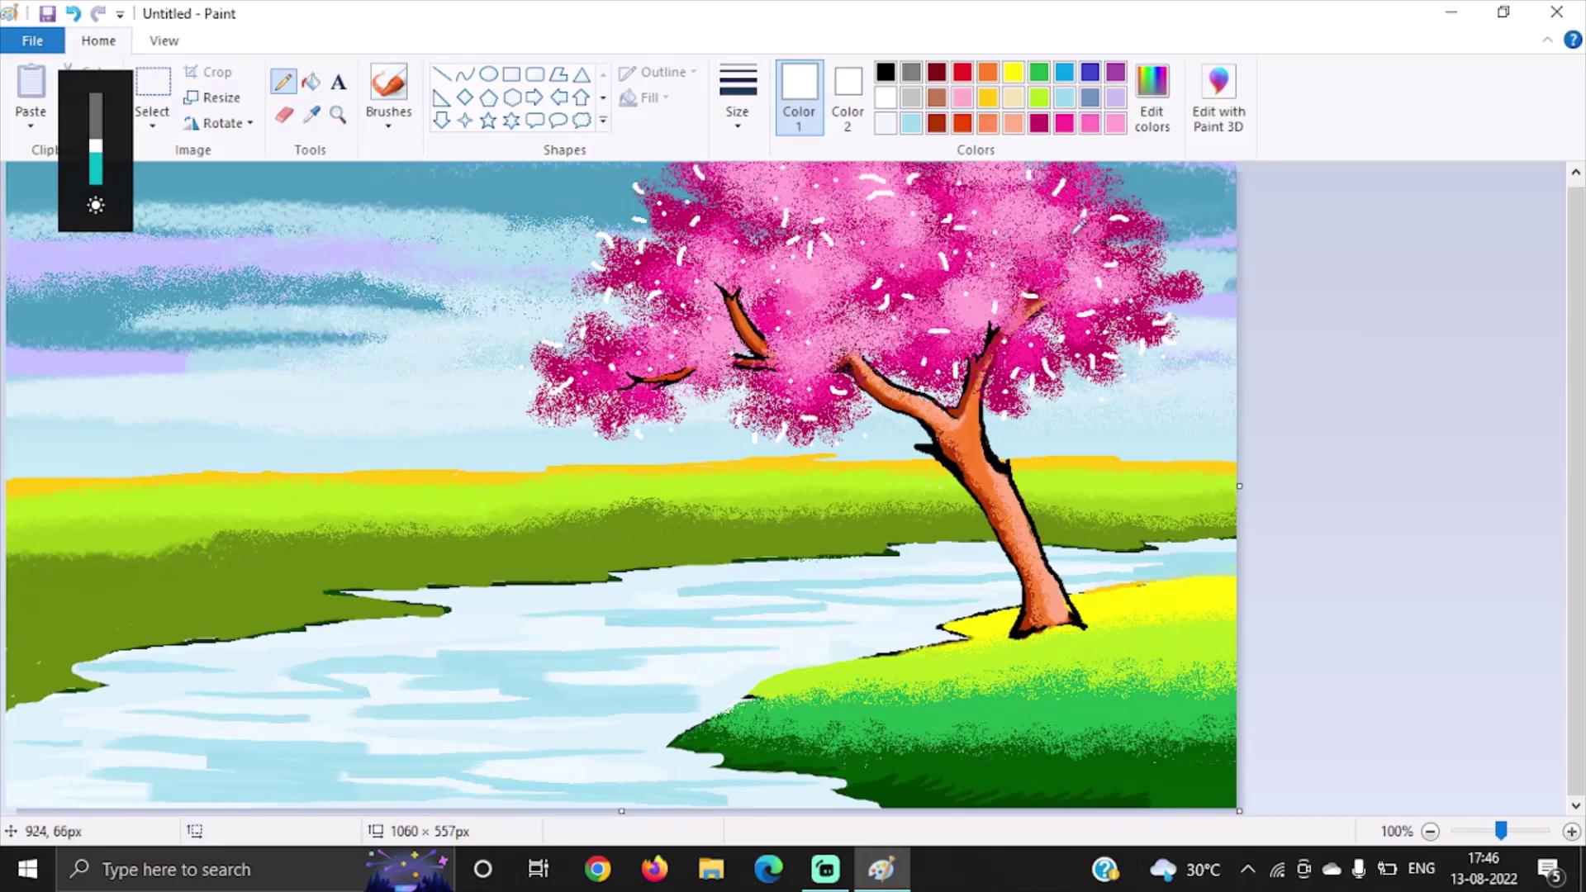
Step: Paint a hot pink patch across the grass beneath the tree using the Crayon brush at the third size
left_click(389, 91)
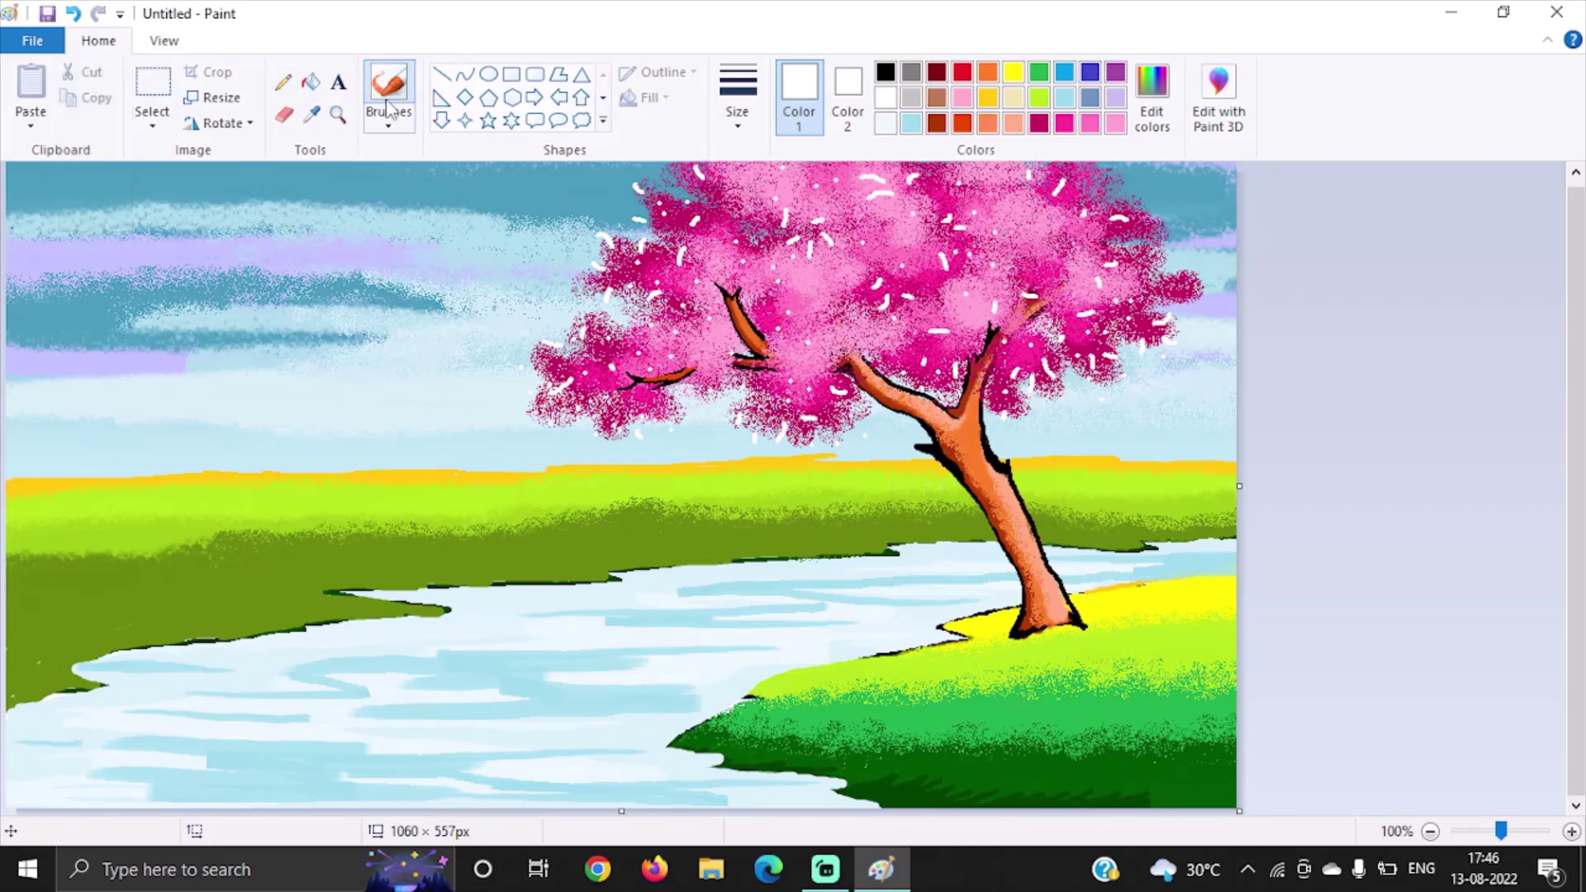
left_click(389, 113)
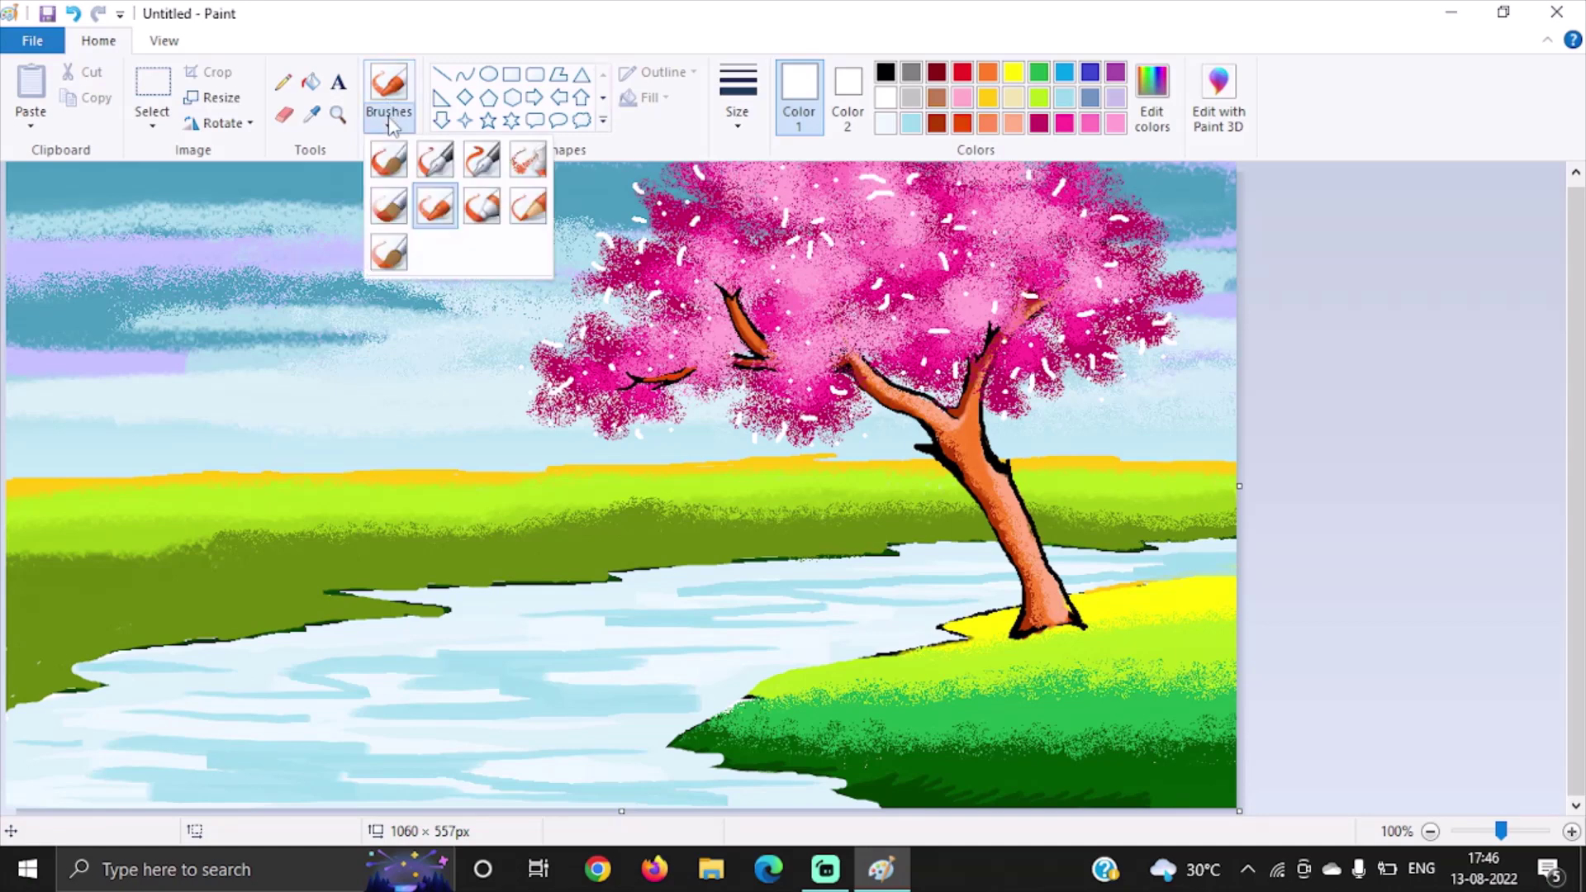
left_click(432, 198)
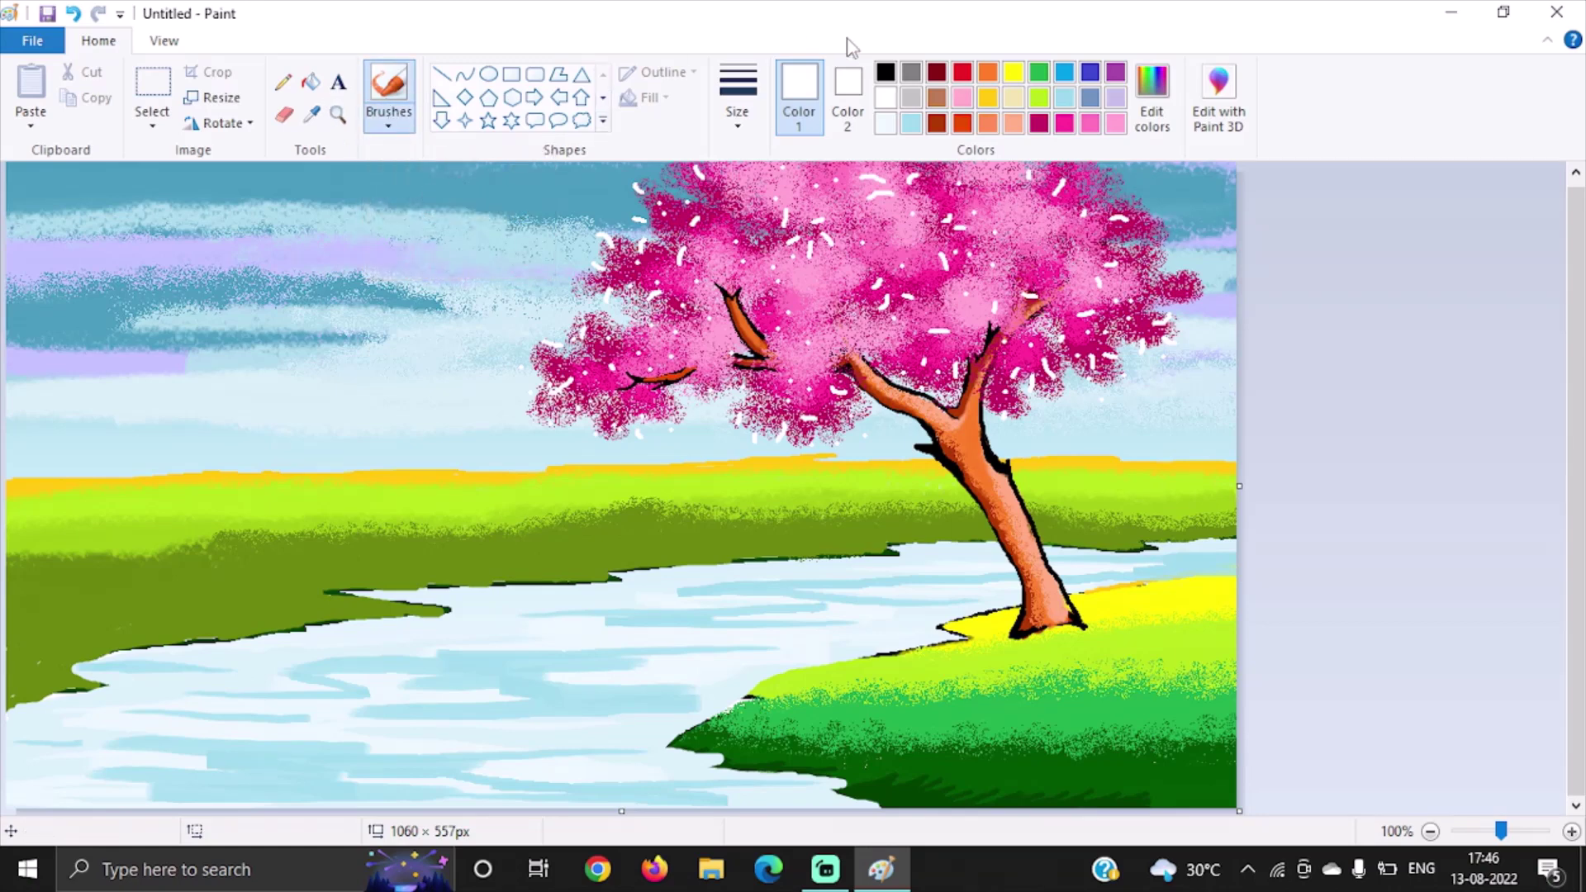
left_click(1065, 126)
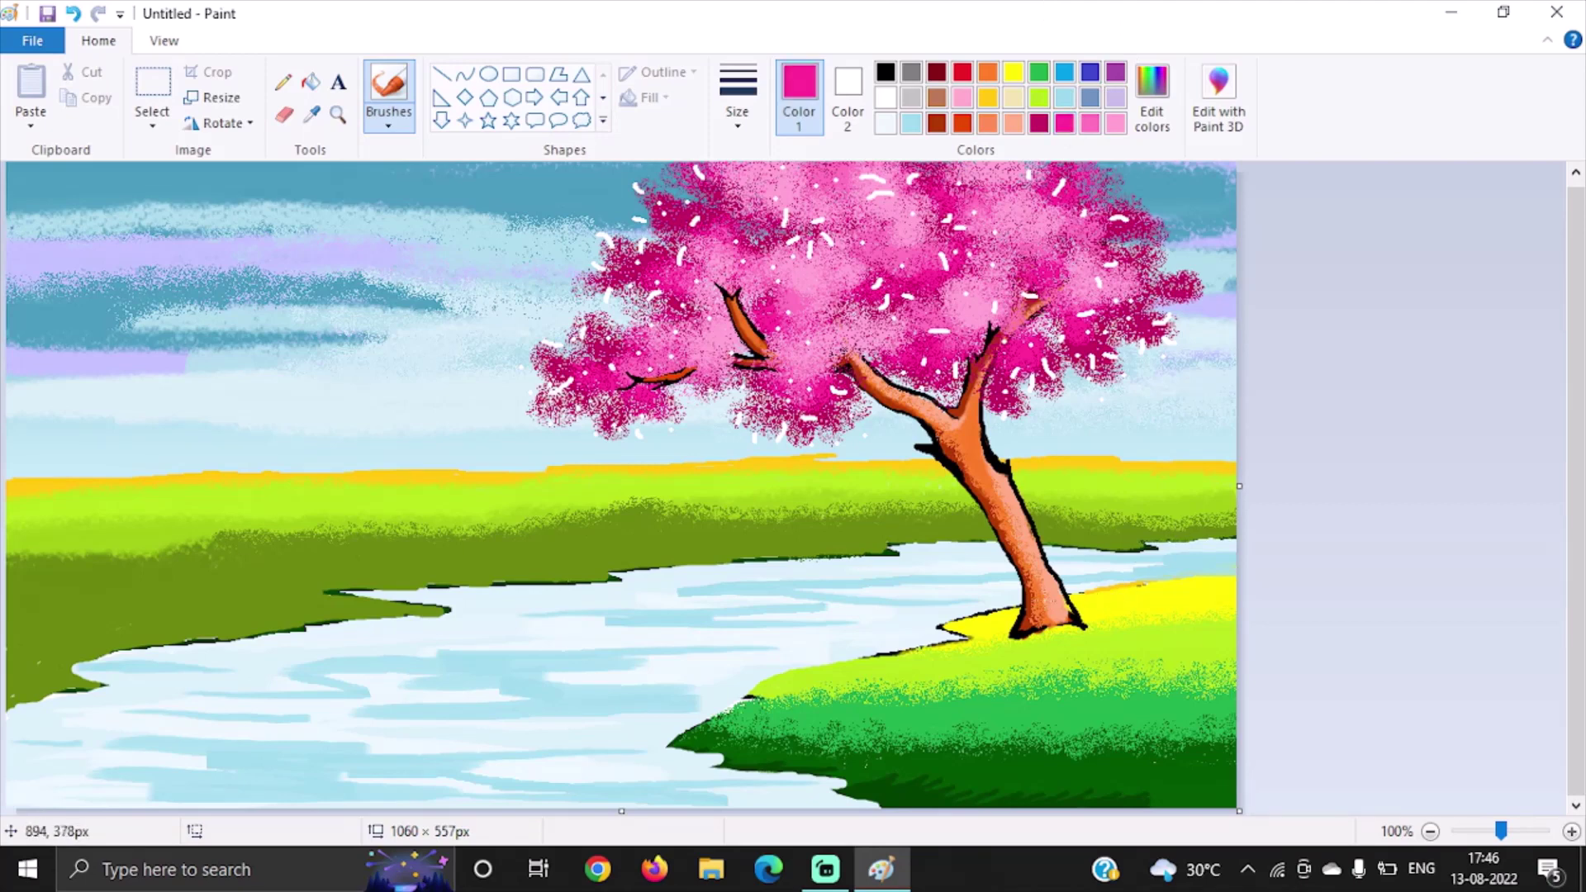
left_click(736, 124)
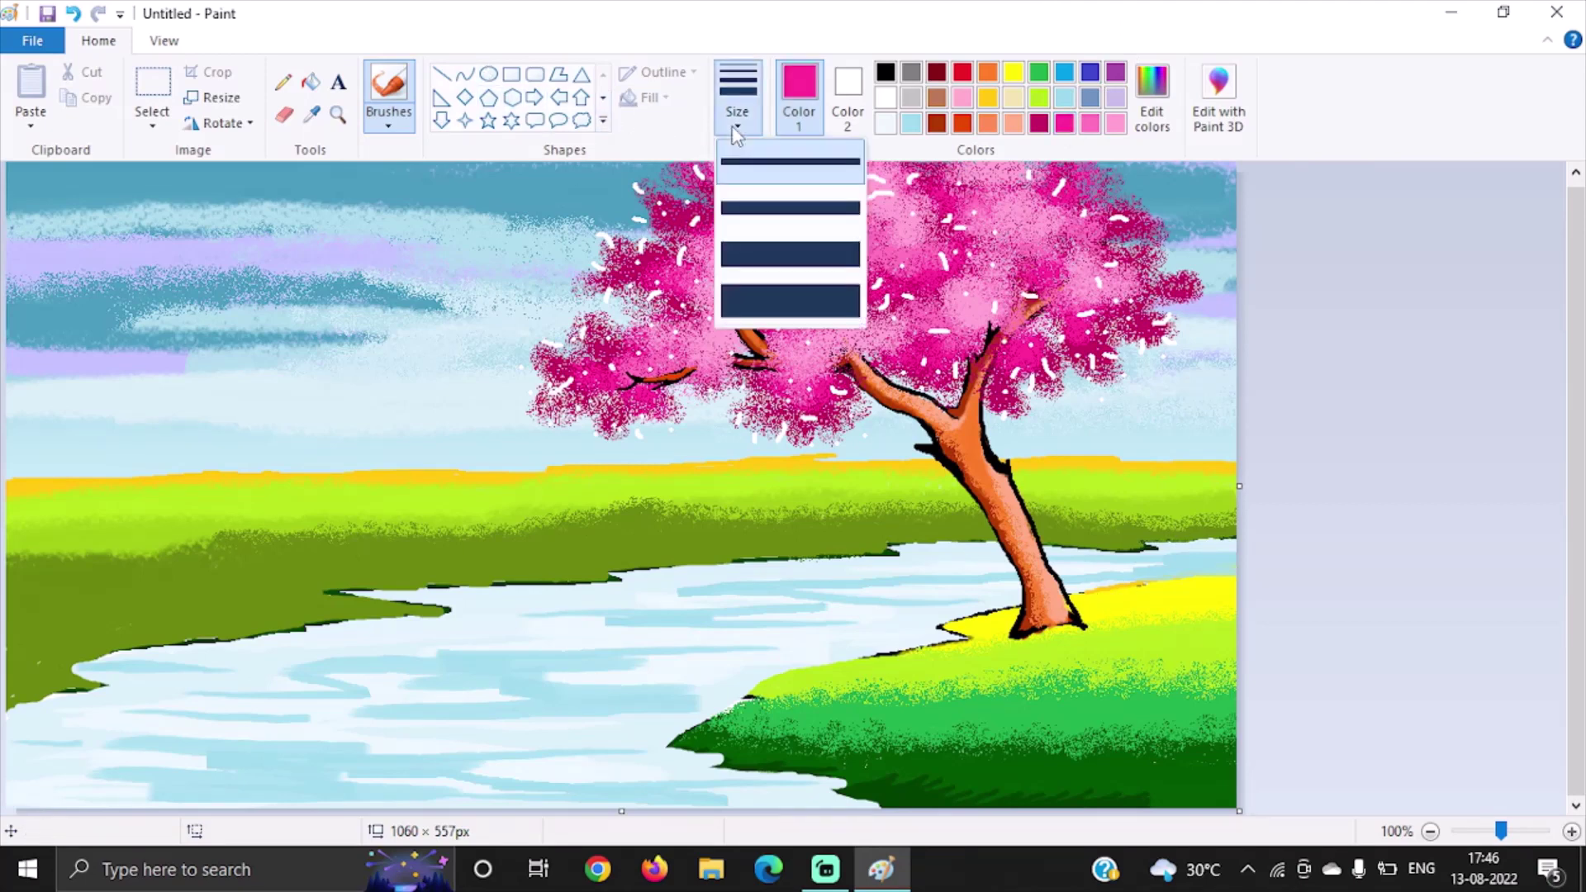
left_click(758, 255)
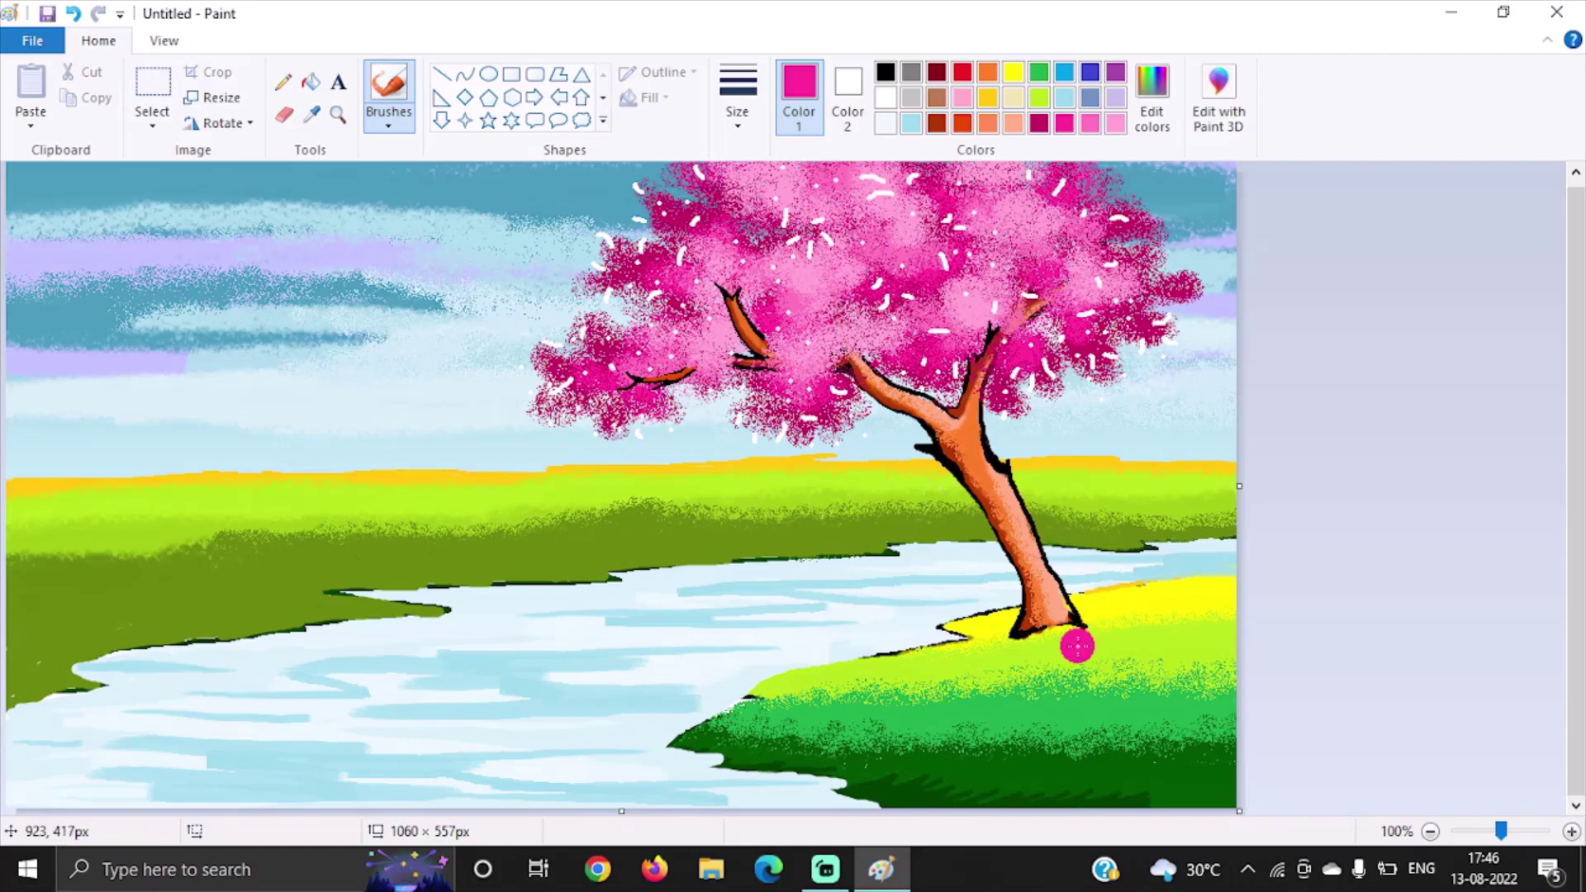
mouse_move(1076, 646)
left_mouse_down()
mouse_move(1113, 621)
mouse_move(1094, 606)
mouse_move(1141, 634)
mouse_move(1146, 611)
mouse_move(1197, 632)
mouse_move(1253, 620)
mouse_move(1146, 642)
mouse_move(1126, 620)
mouse_move(1023, 649)
mouse_move(1001, 637)
mouse_move(977, 651)
mouse_move(1055, 632)
mouse_move(922, 666)
left_mouse_up()
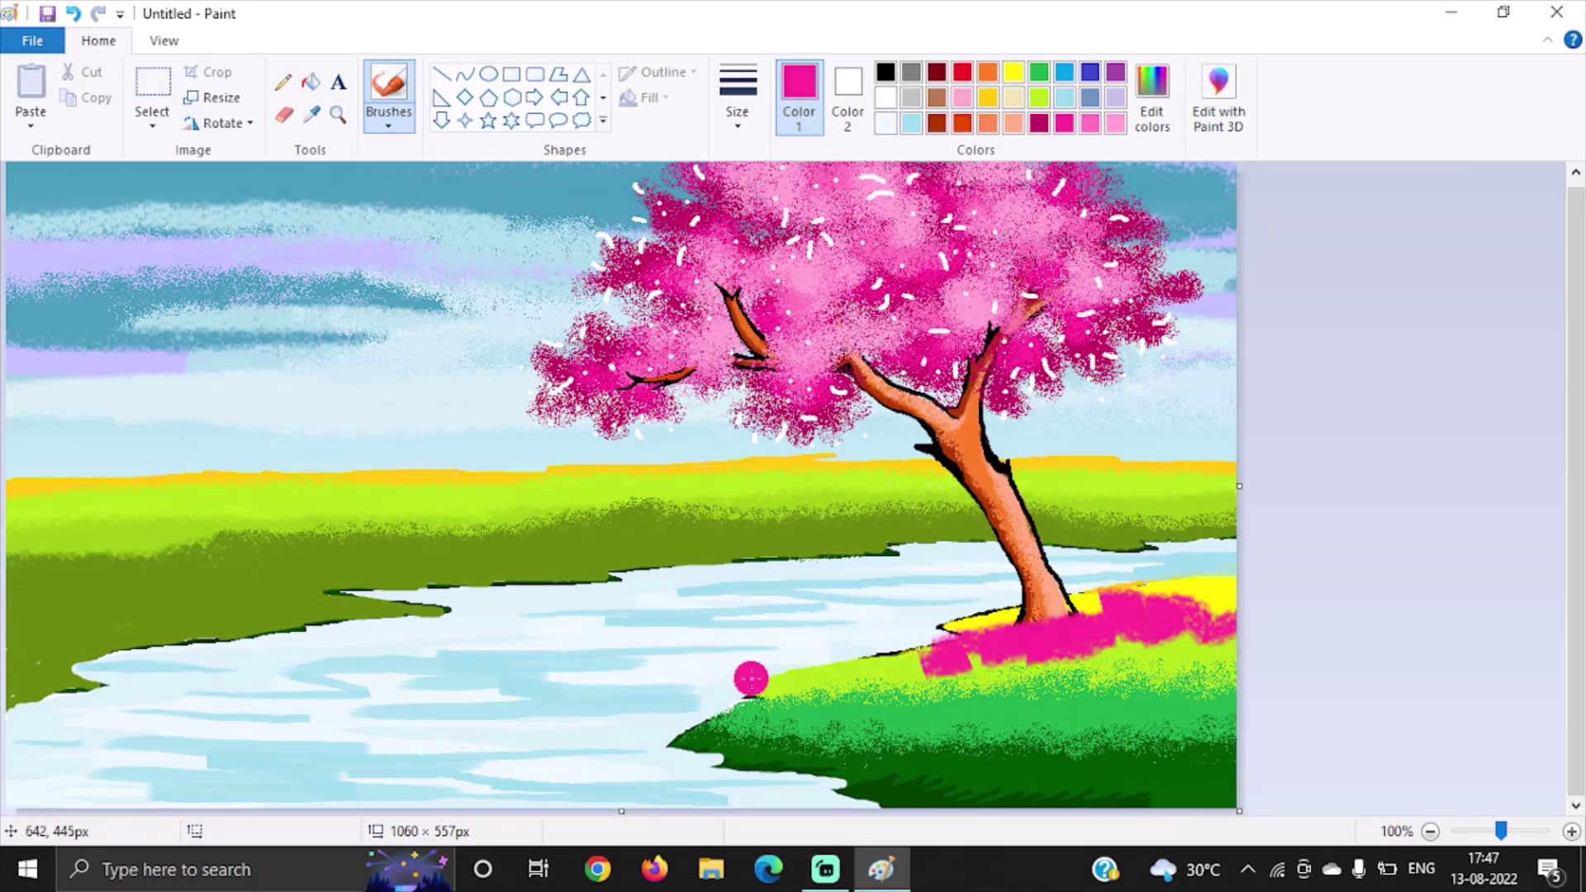
Step: Spray hot pink with the Airbrush around the patch's edges and trunk base to soften it, undoing one stray stroke
left_click(395, 120)
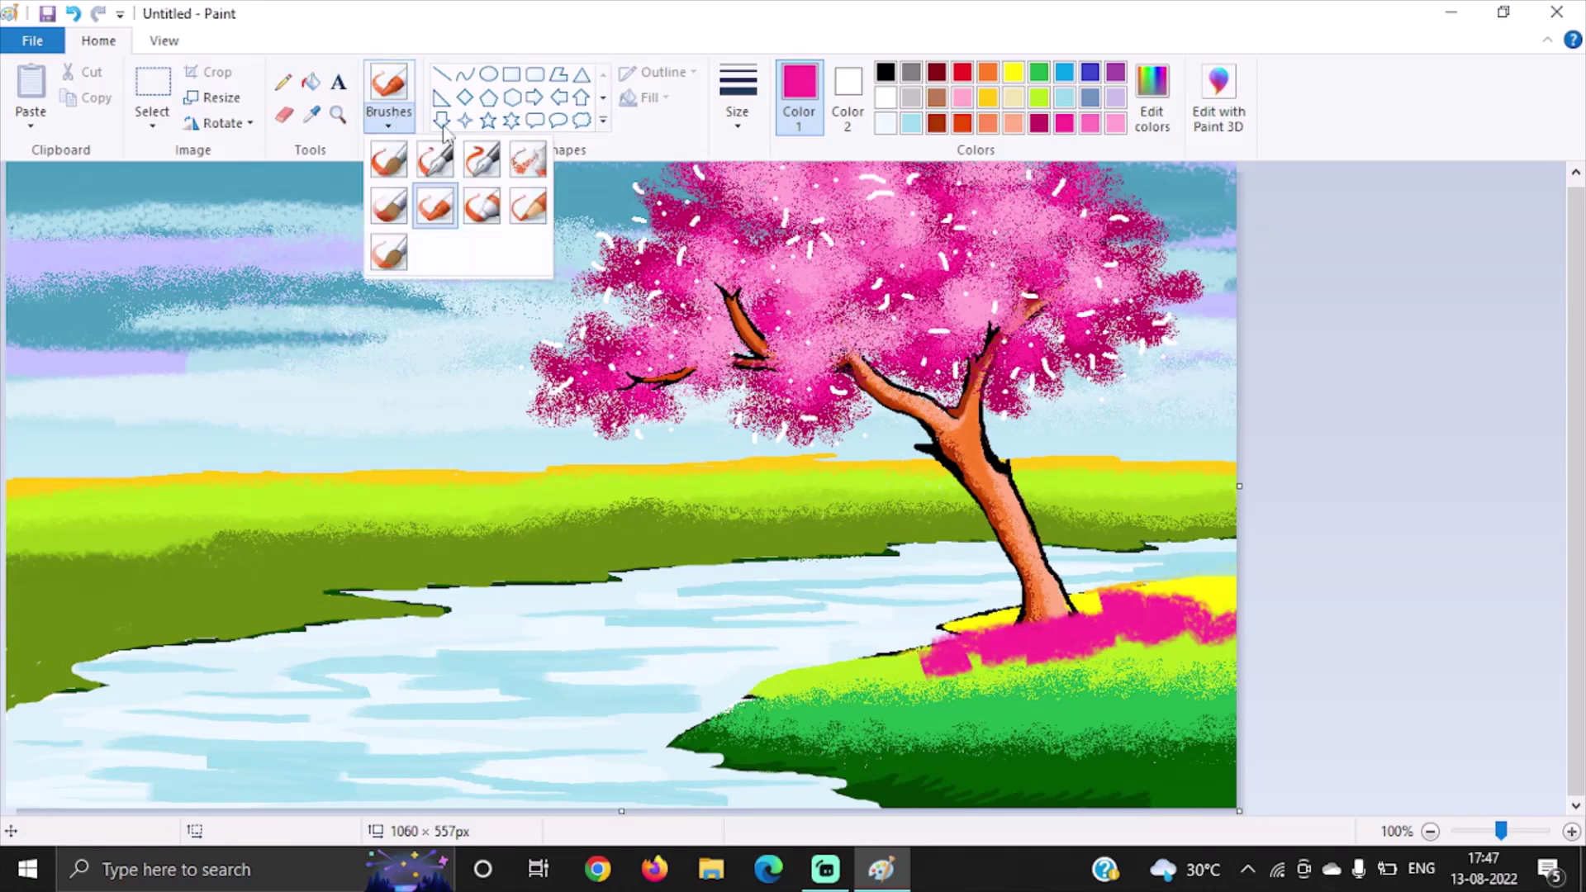
left_click(528, 161)
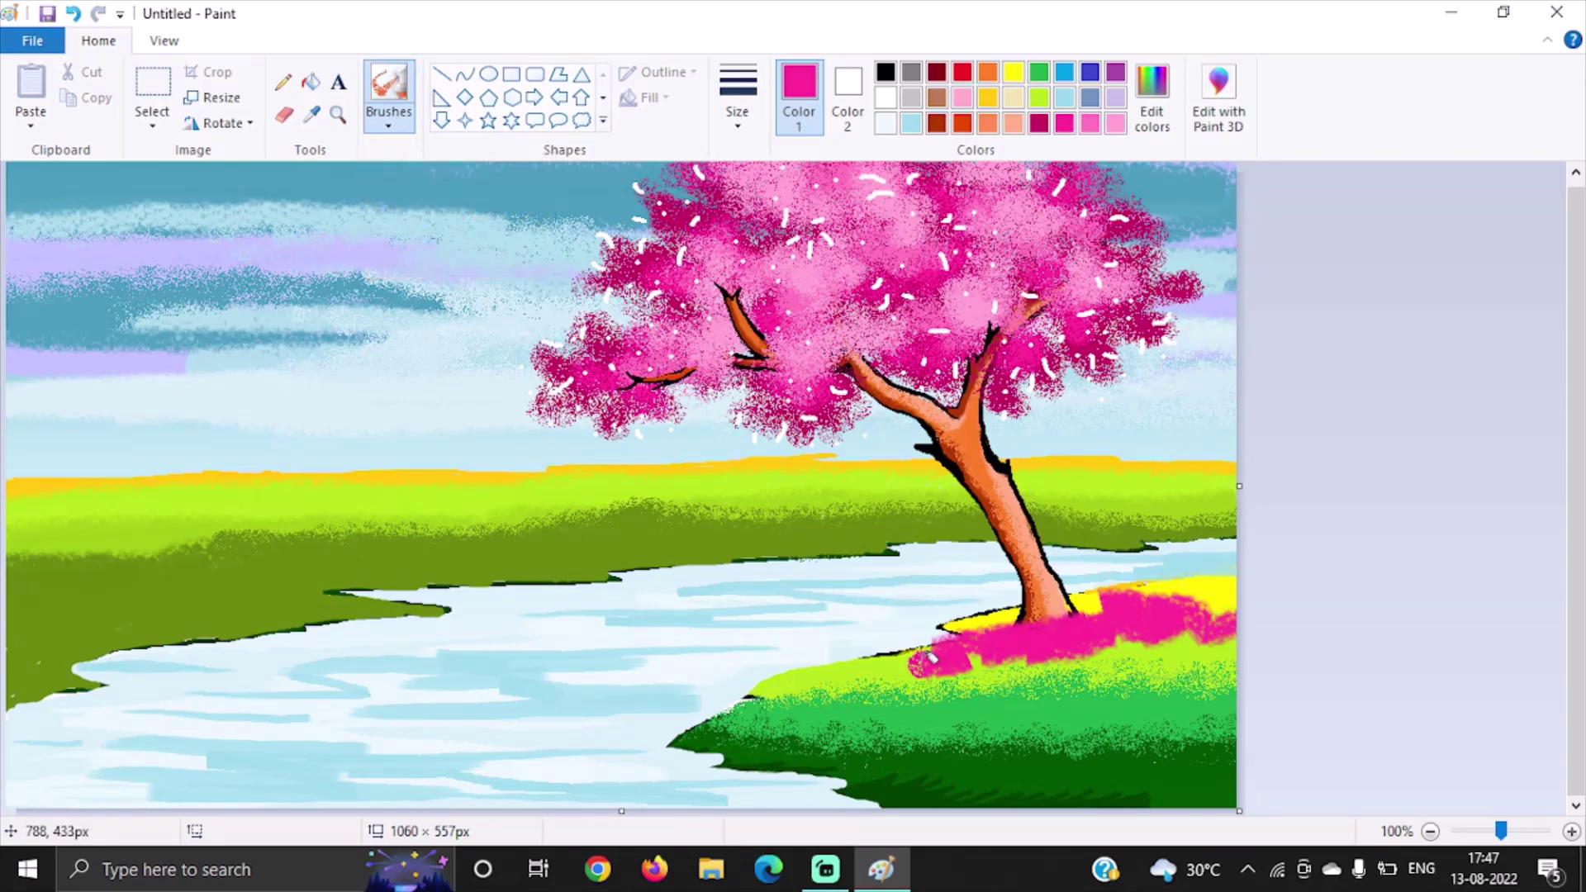
mouse_move(930, 658)
left_mouse_down()
mouse_move(896, 659)
mouse_move(956, 641)
left_mouse_up()
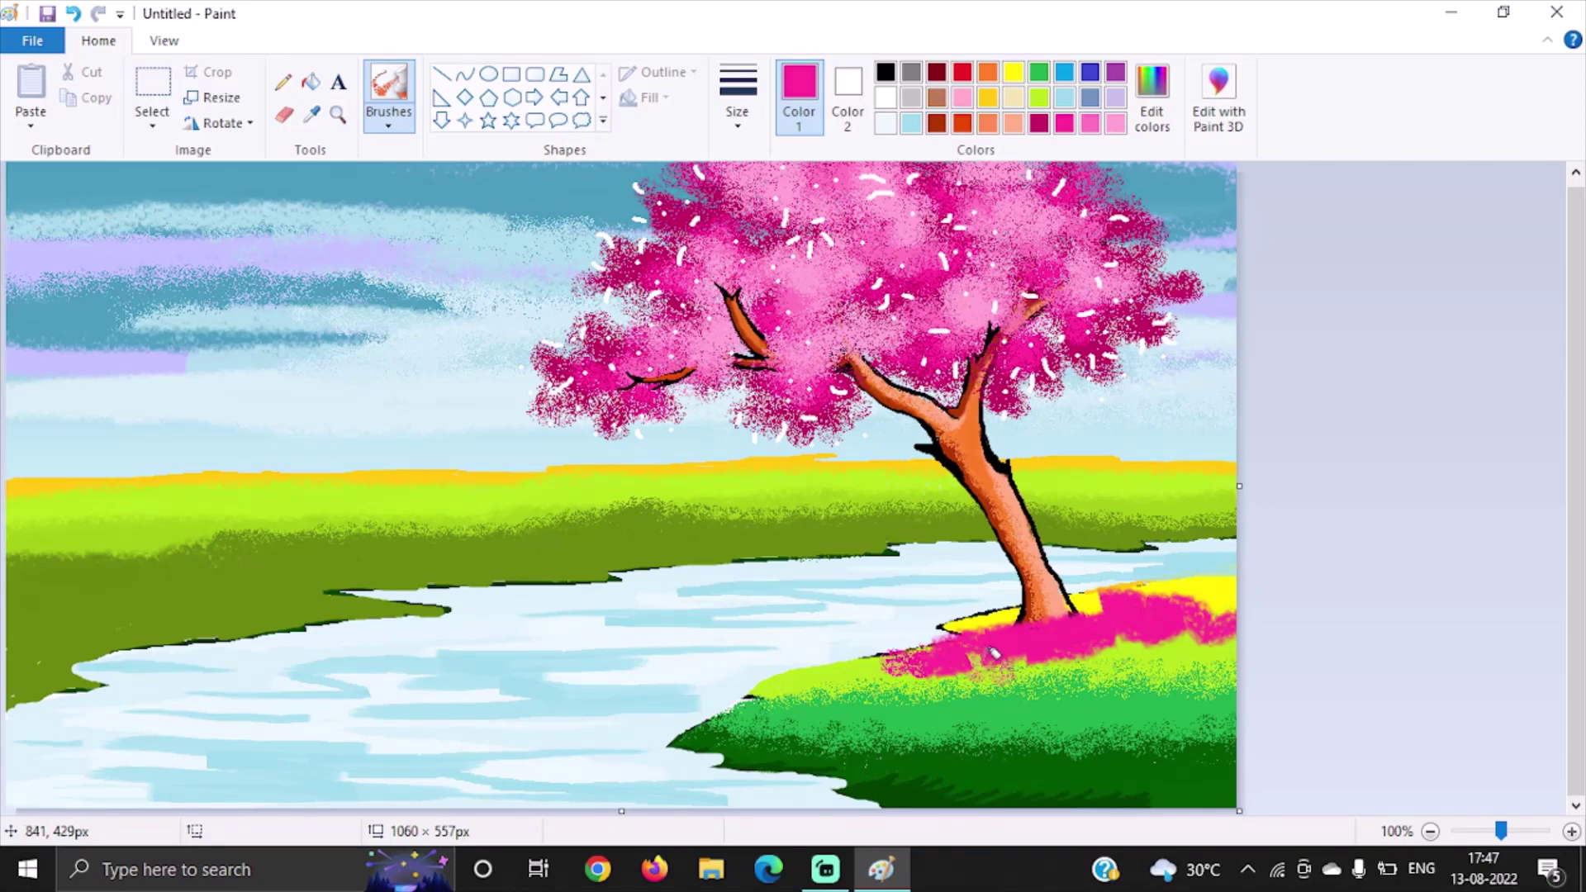
mouse_move(993, 652)
left_mouse_down()
mouse_move(973, 655)
mouse_move(1056, 664)
mouse_move(1023, 679)
mouse_move(1093, 677)
mouse_move(1116, 646)
mouse_move(1163, 640)
left_mouse_up()
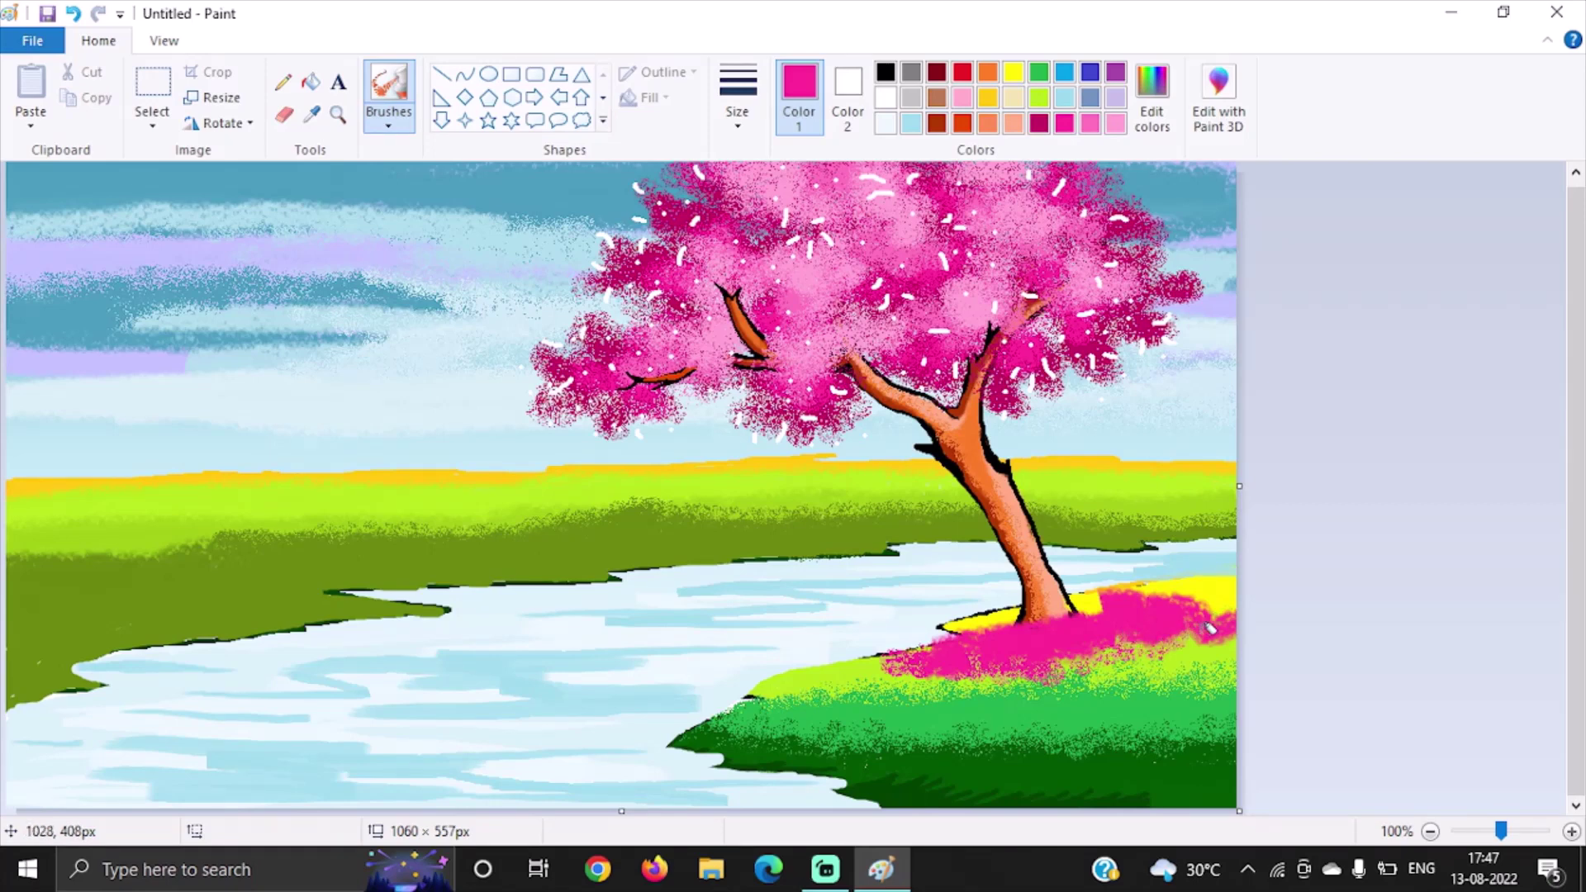
mouse_move(1208, 628)
left_mouse_down()
mouse_move(1212, 644)
mouse_move(1177, 590)
mouse_move(1175, 526)
left_mouse_up()
key("ctrl+z")
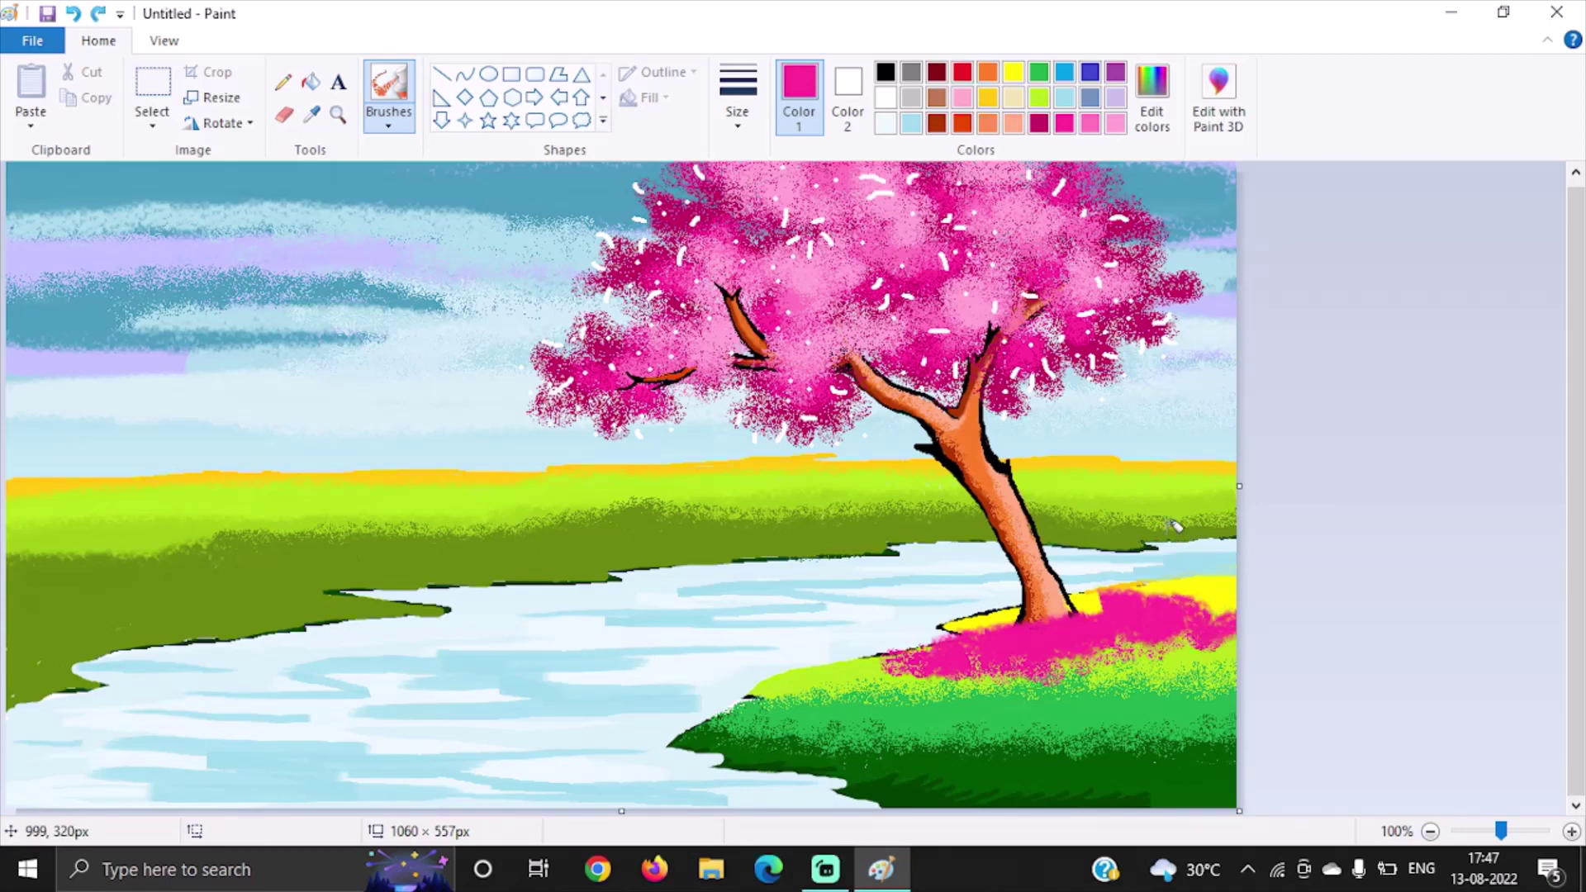
left_click(1094, 604)
left_click_drag(1103, 607, 1104, 601)
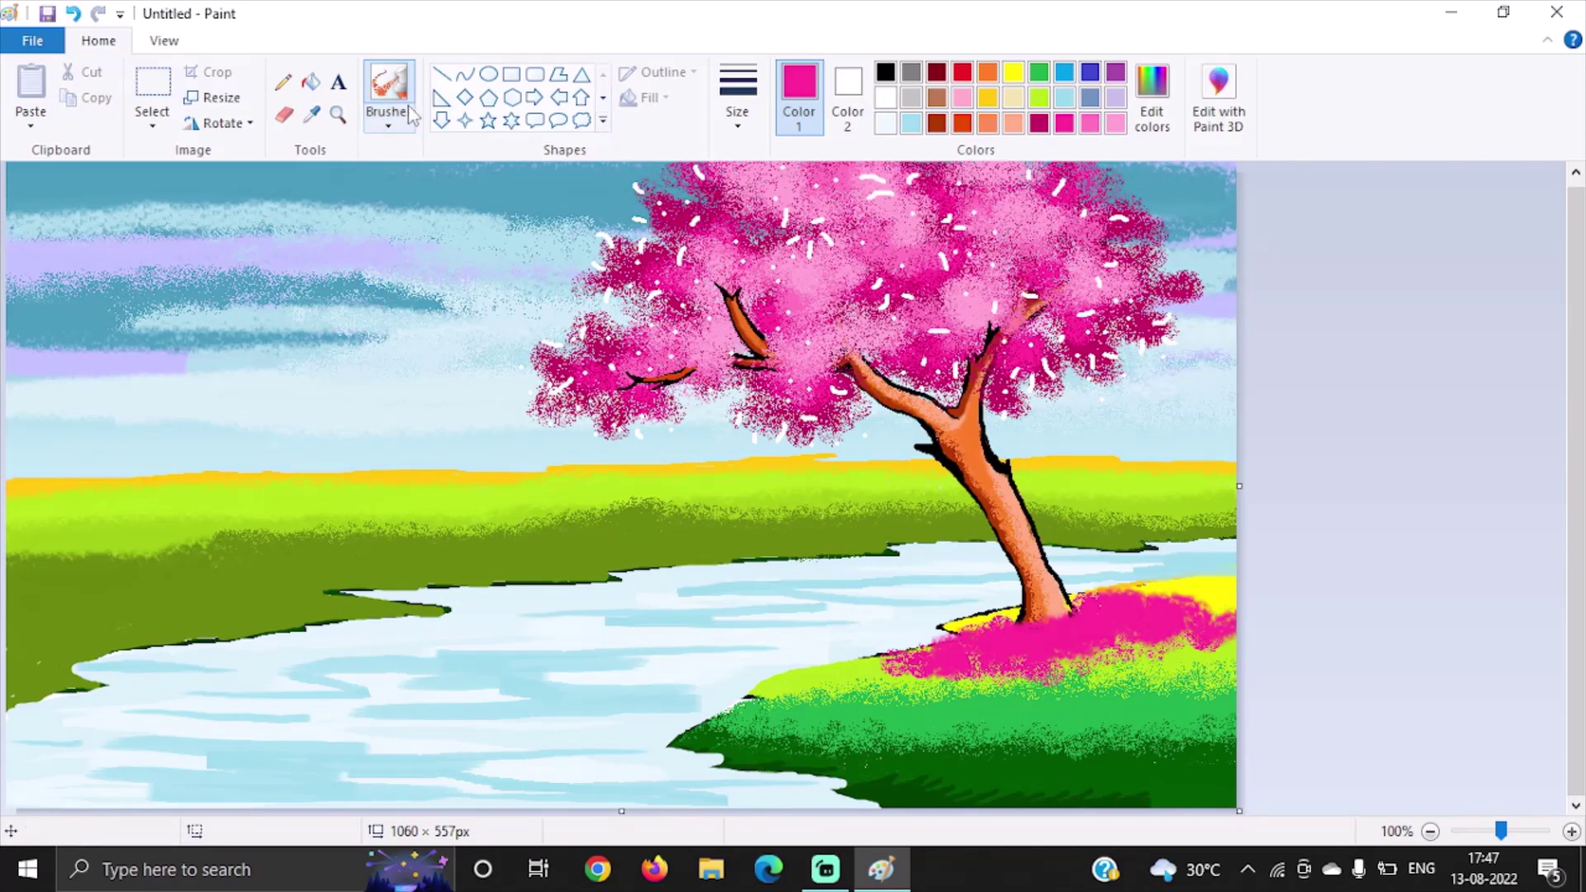
Step: Sample light pink from the foliage and spray highlights across the upper part of the ground patch
left_click(313, 117)
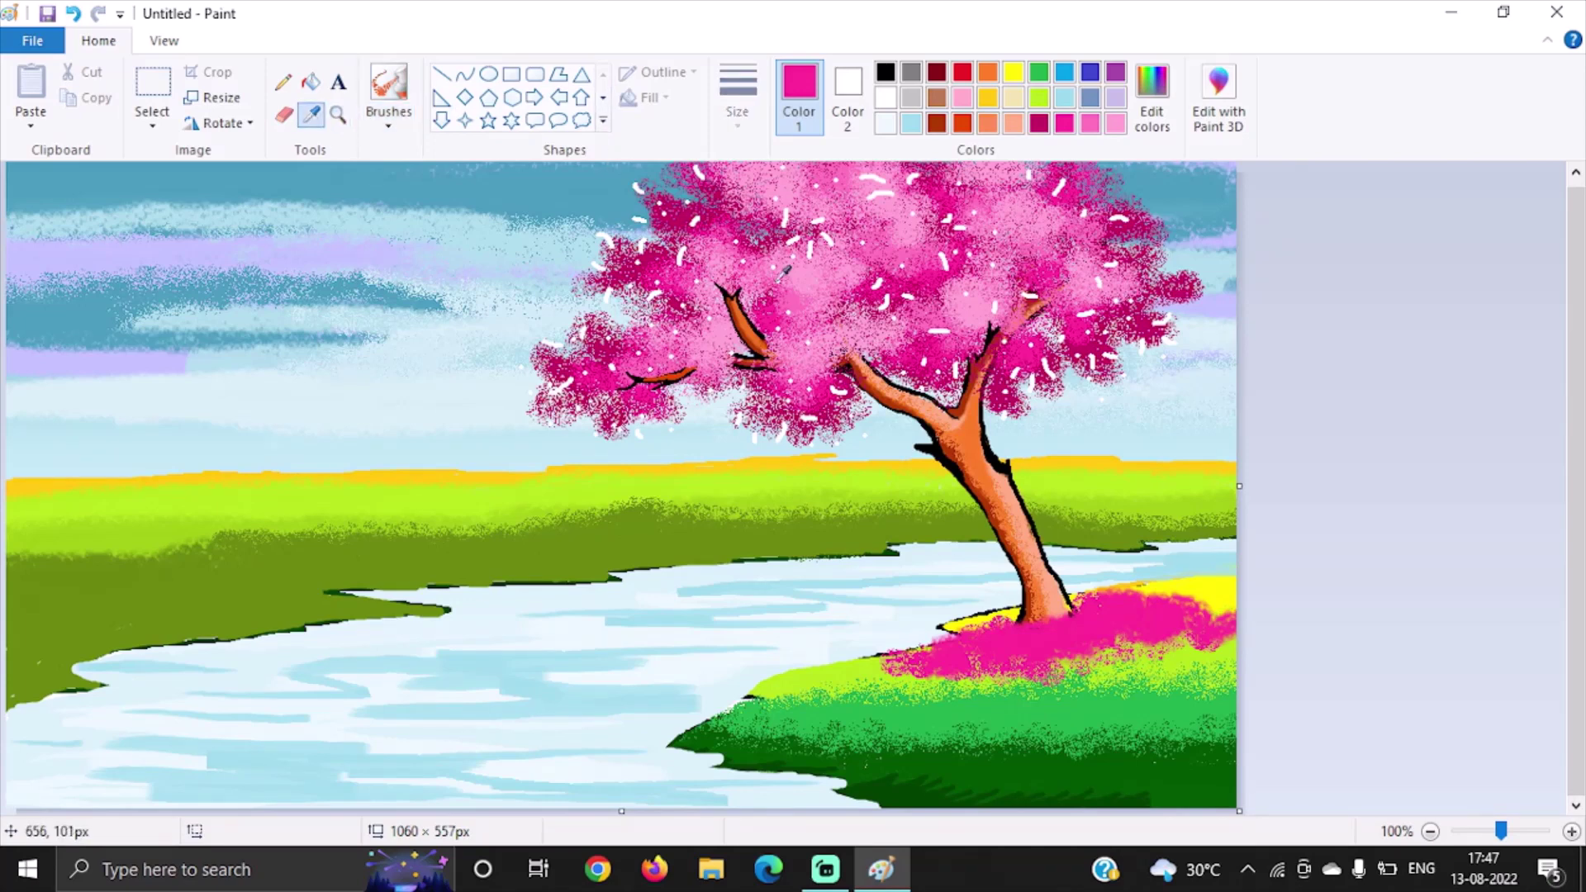
left_click(811, 276)
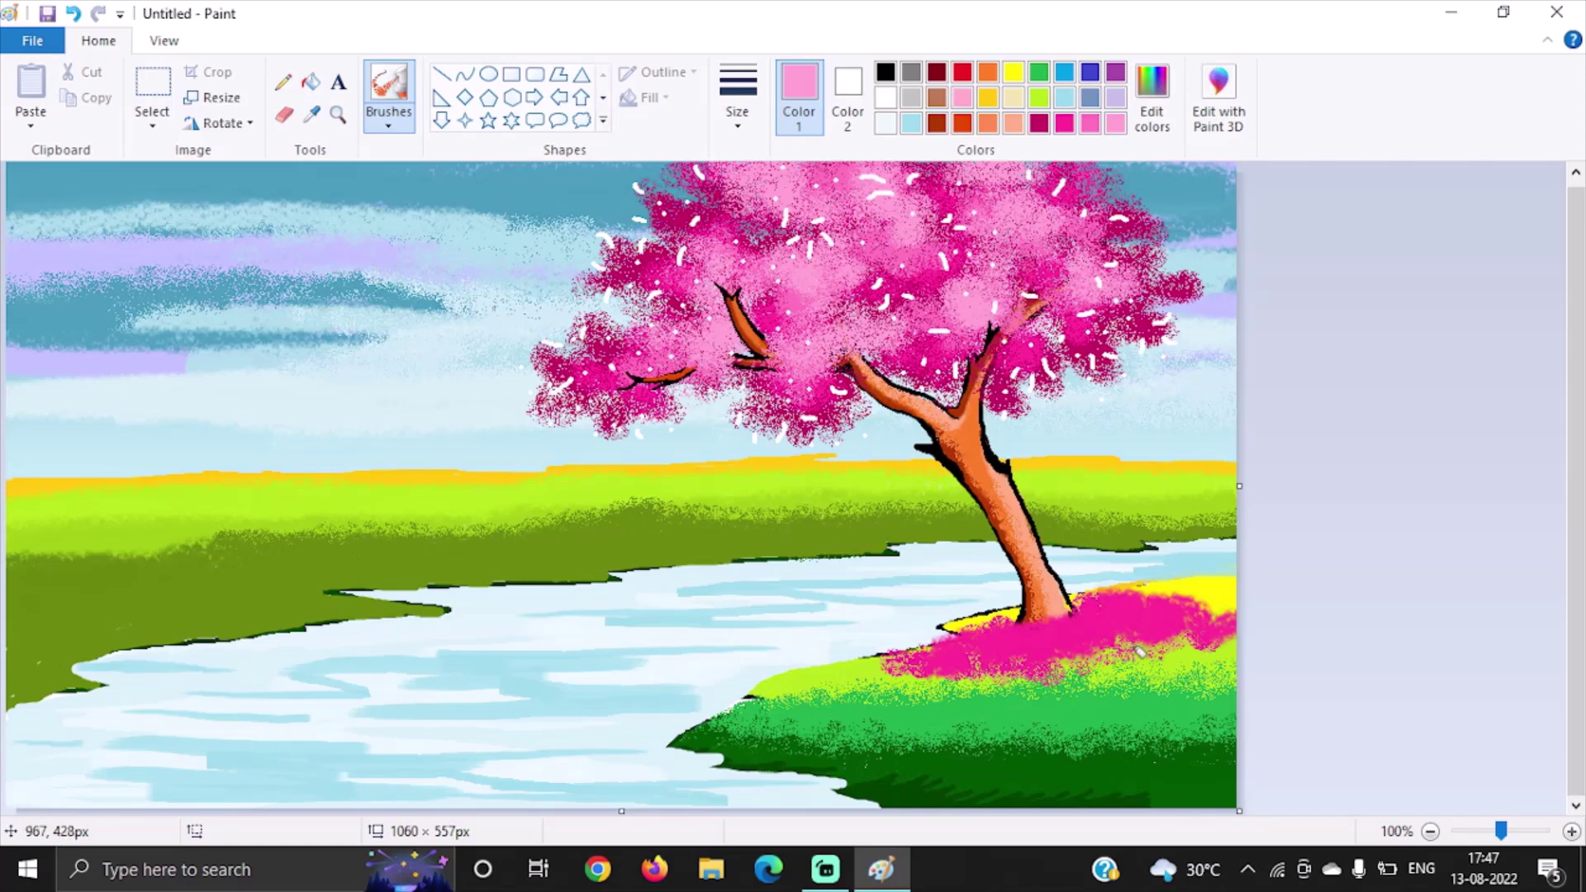
mouse_move(1025, 624)
left_mouse_down()
mouse_move(997, 635)
mouse_move(1137, 611)
mouse_move(1077, 613)
mouse_move(1148, 596)
mouse_move(1136, 590)
mouse_move(1148, 612)
mouse_move(1264, 618)
left_mouse_up()
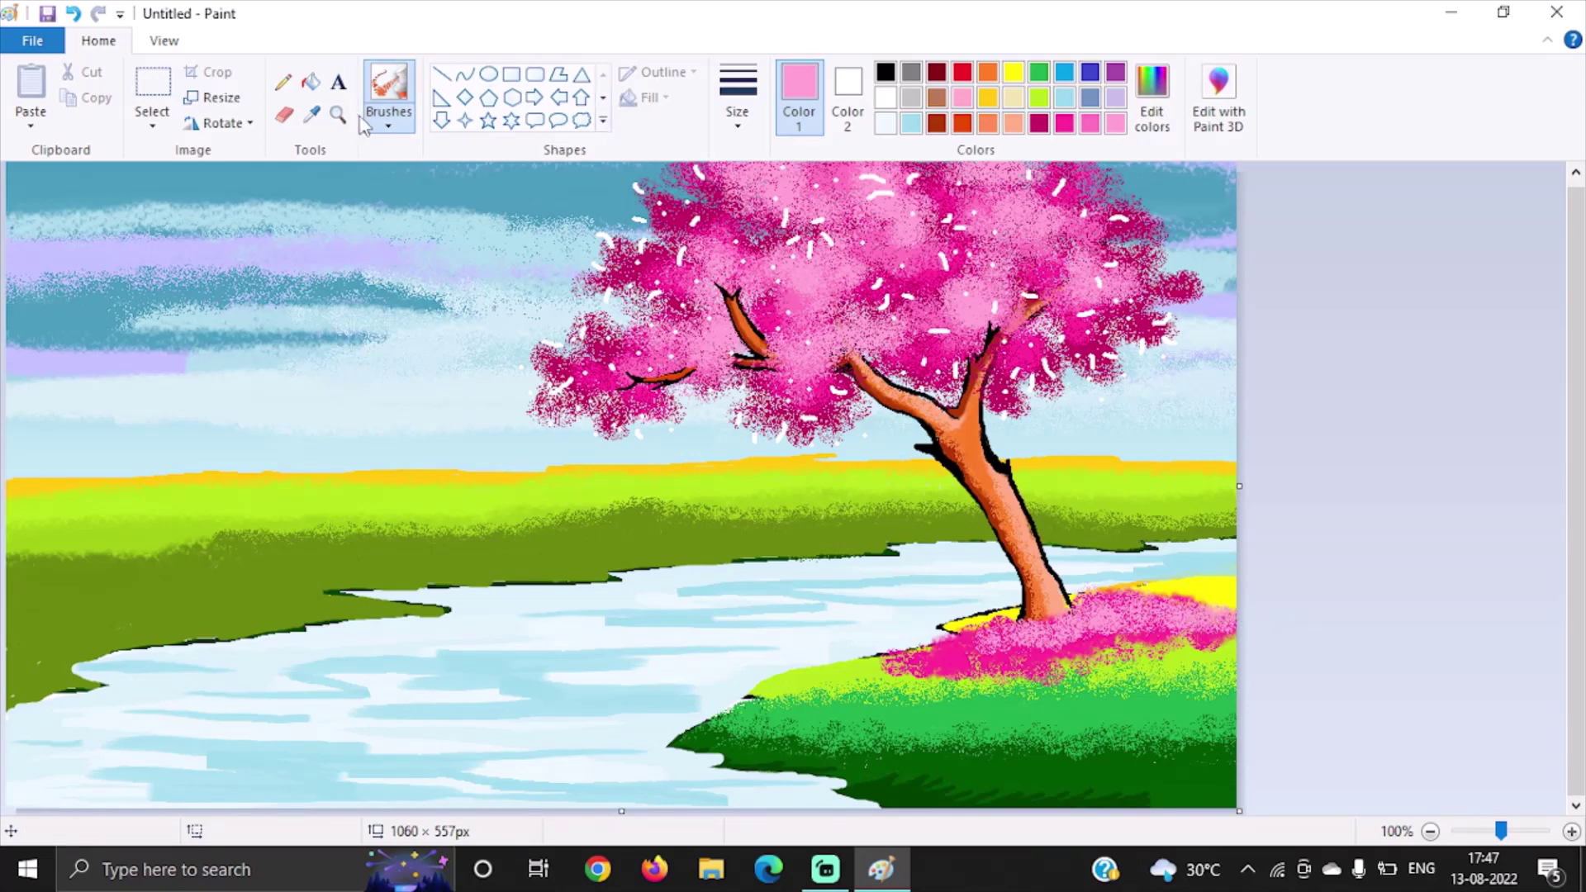
Step: Sample dark magenta from the foliage and airbrush shading over the ground patch at the second size
left_click(311, 114)
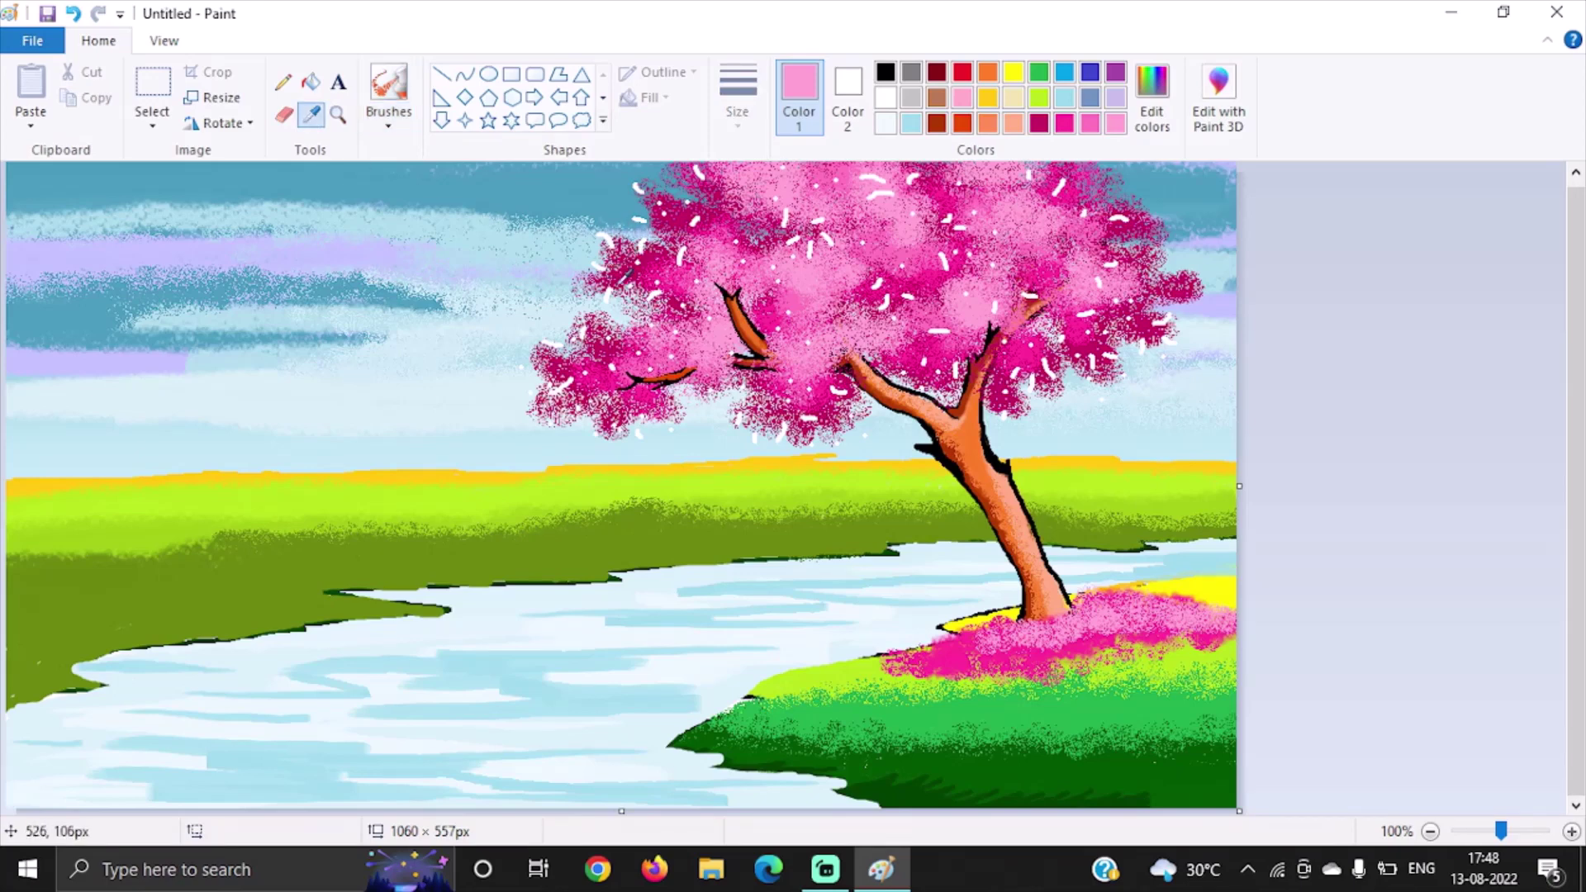
left_click(616, 274)
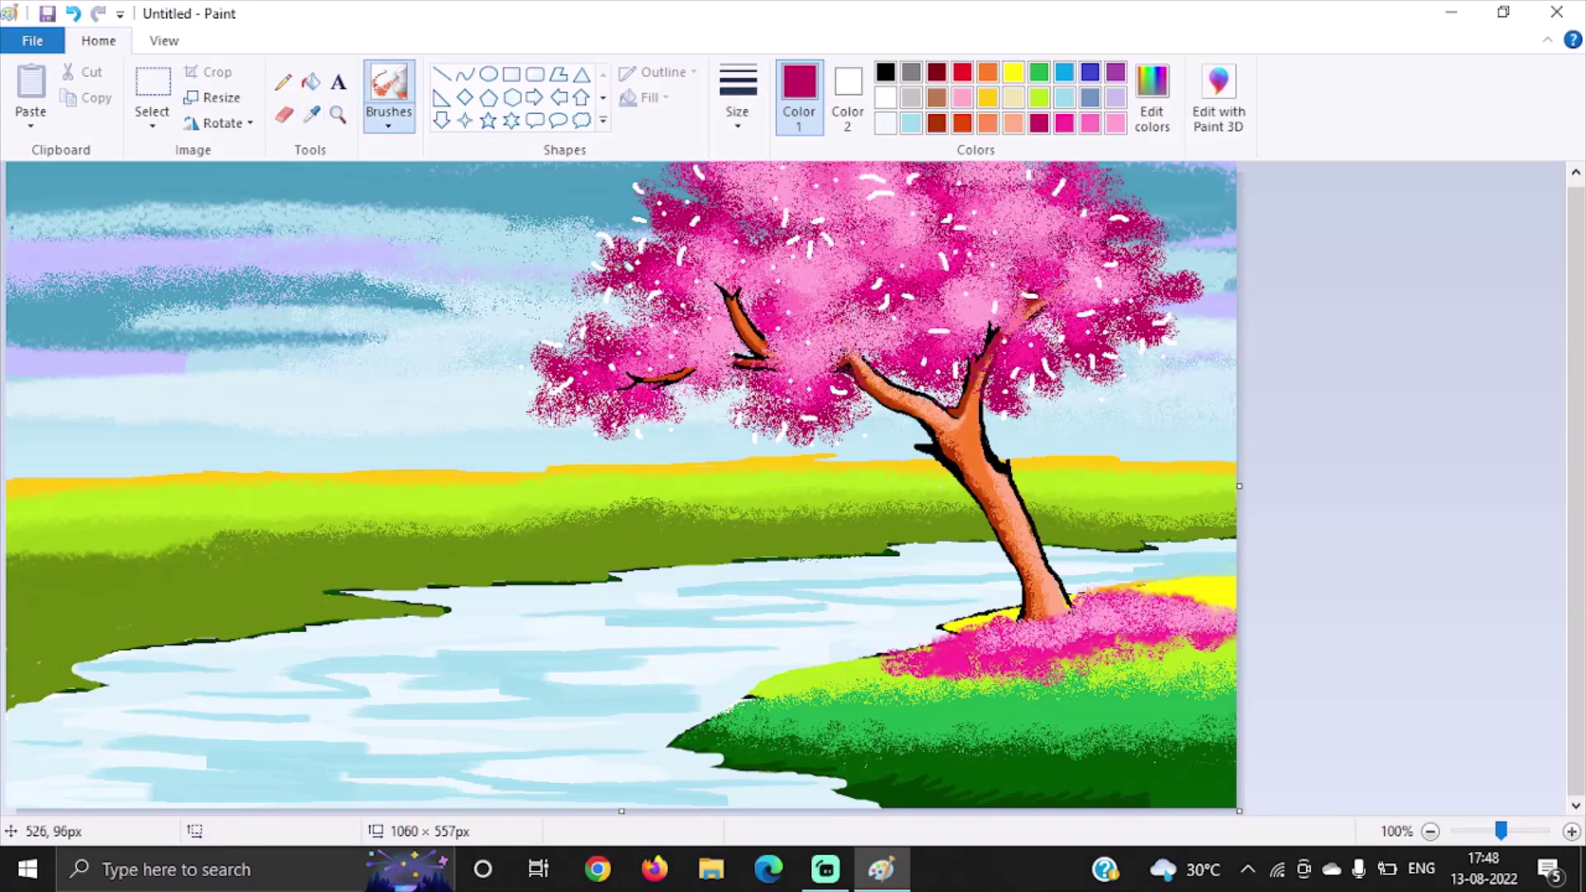
left_click(737, 92)
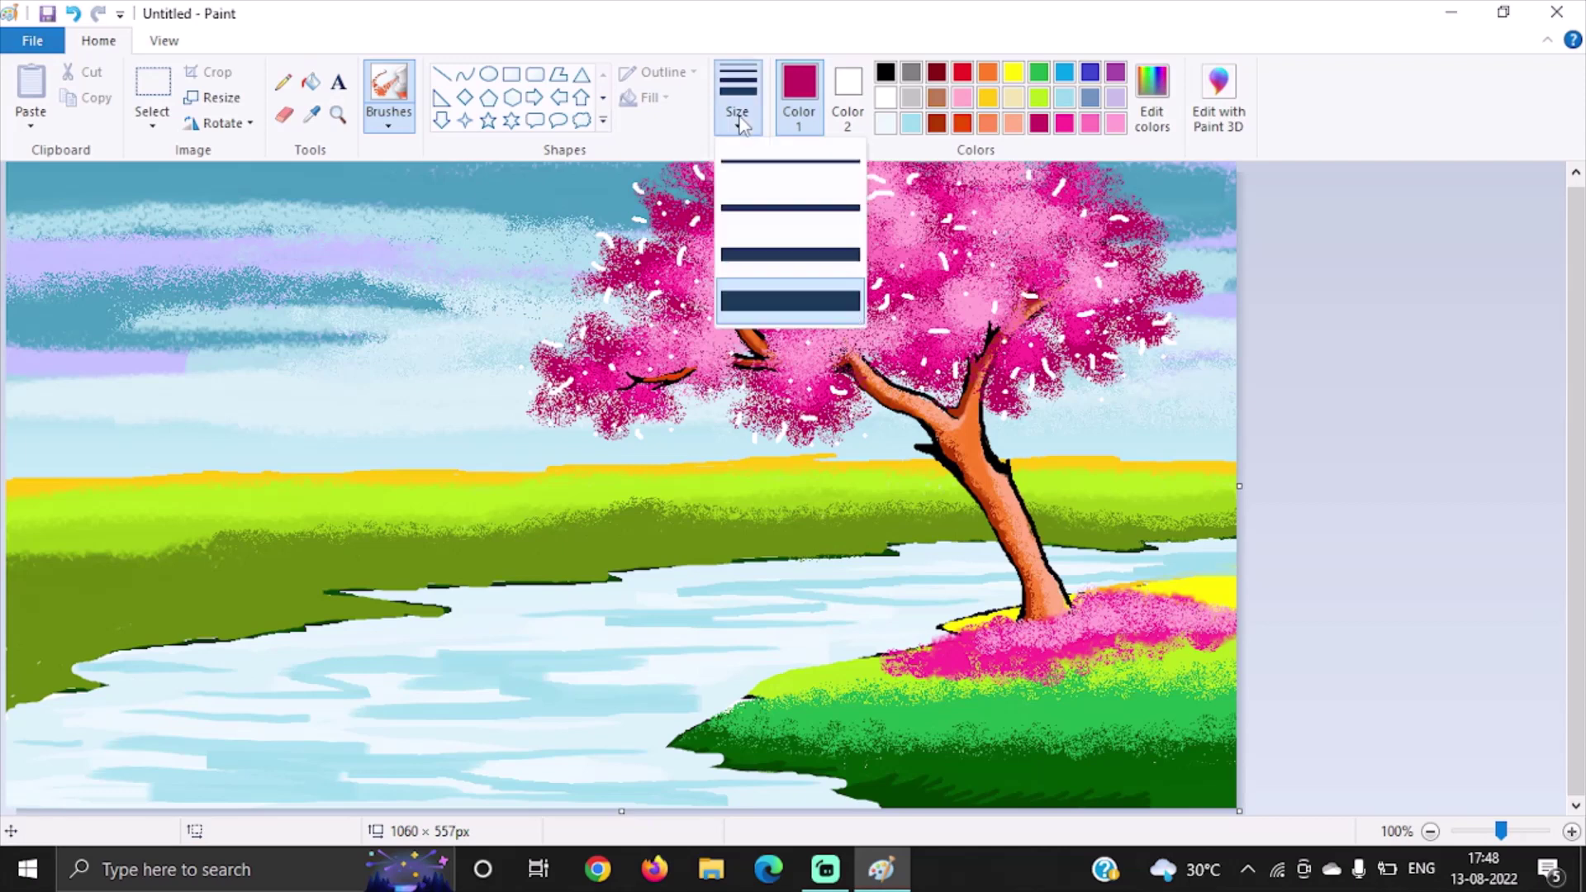
left_click(778, 213)
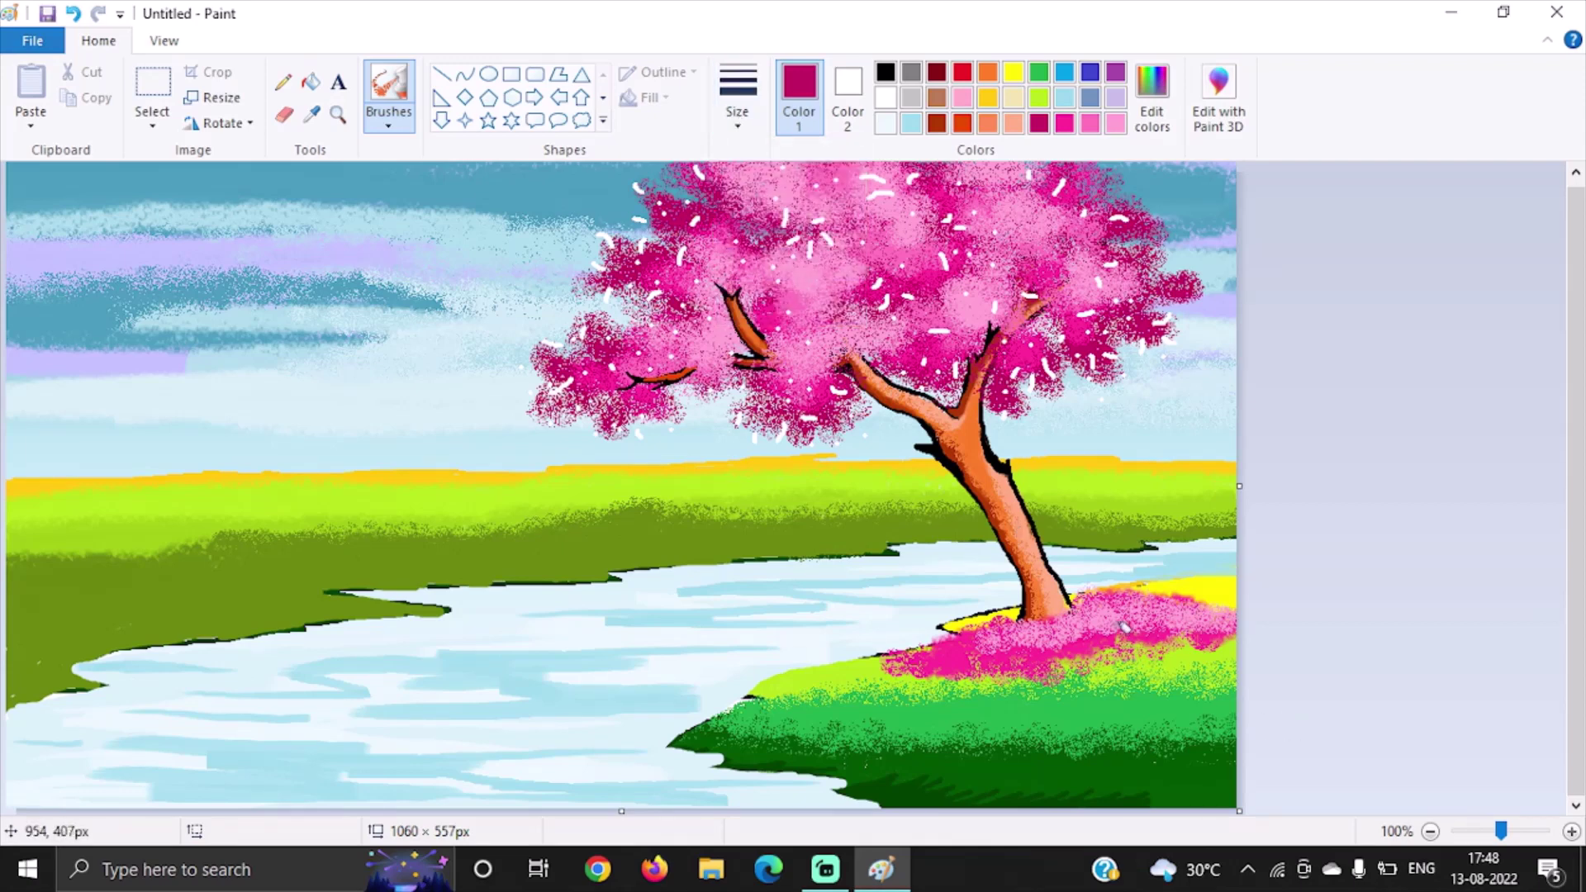
mouse_move(1116, 634)
left_mouse_down()
mouse_move(1224, 627)
mouse_move(1197, 622)
left_mouse_up()
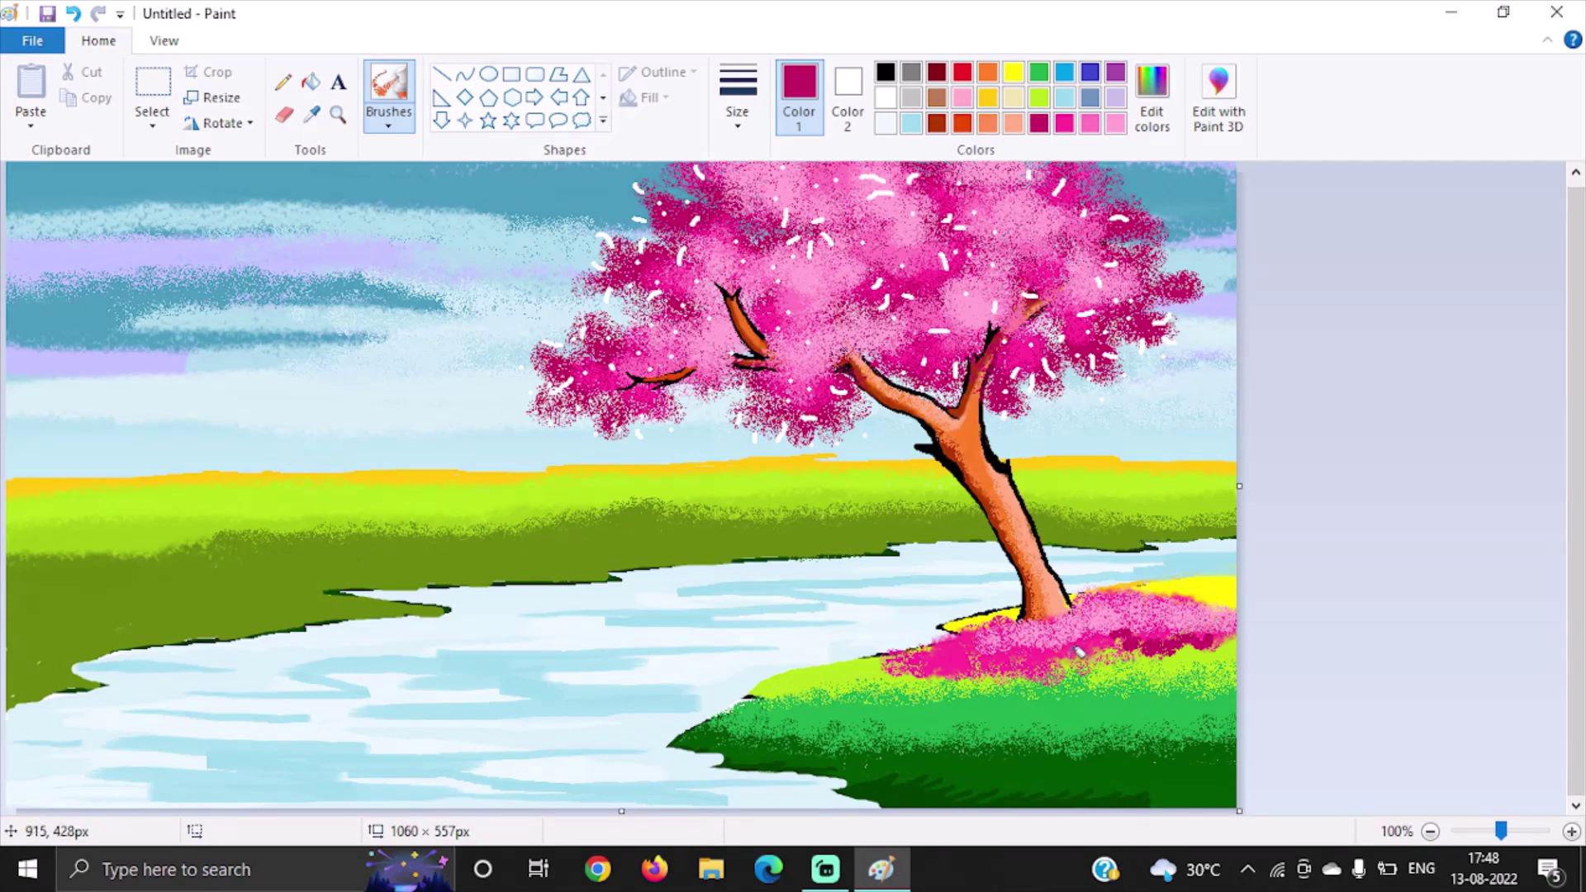
mouse_move(981, 655)
left_mouse_down()
mouse_move(1037, 661)
mouse_move(1054, 628)
mouse_move(1097, 626)
left_mouse_up()
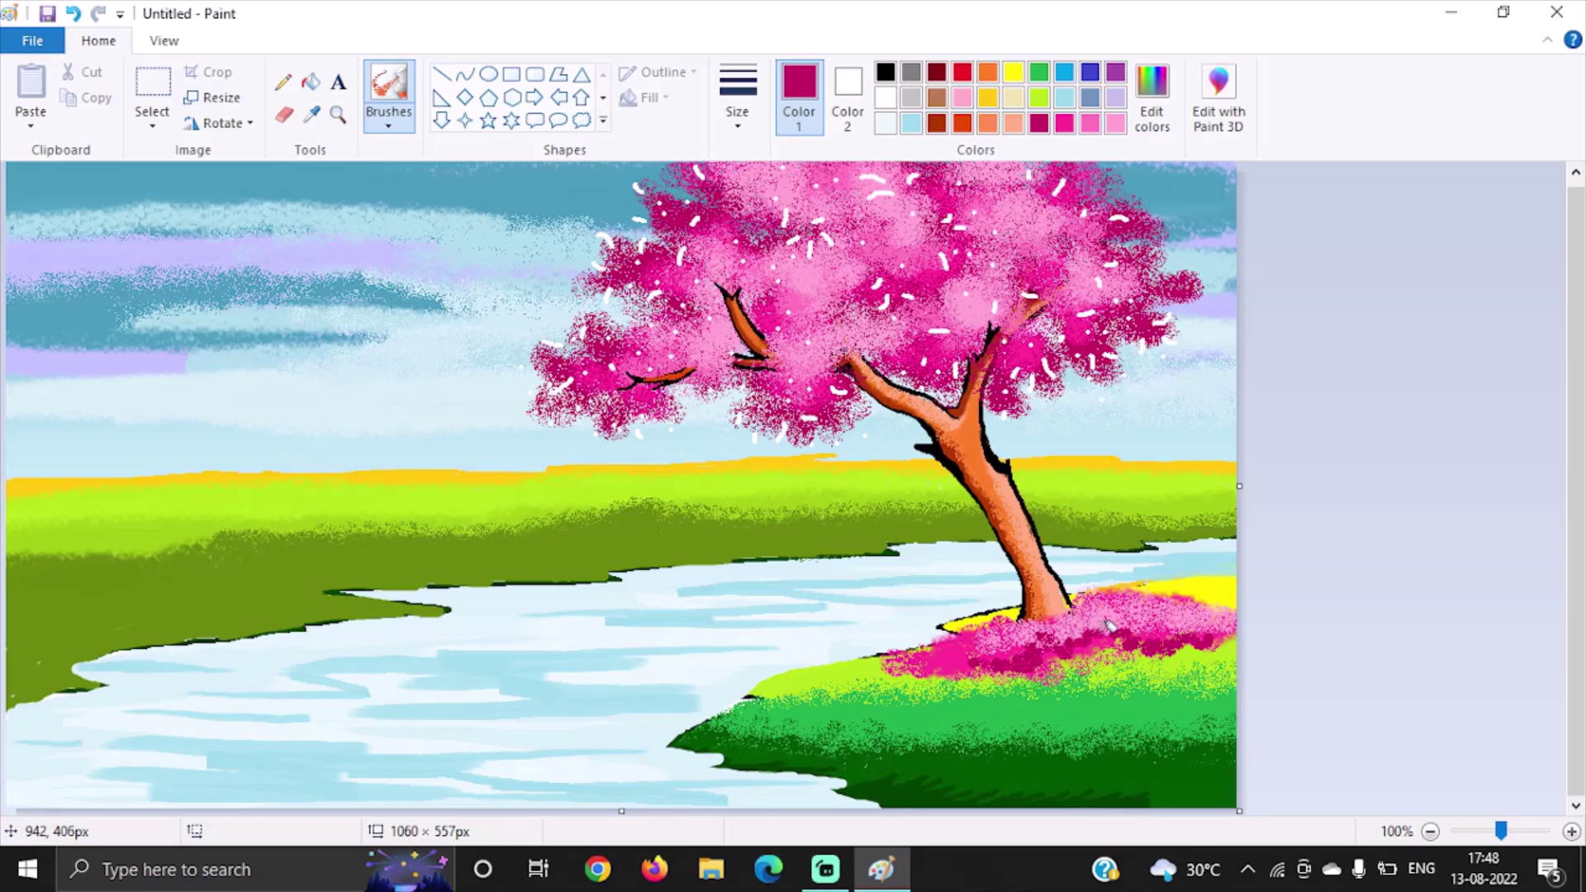
mouse_move(942, 640)
left_mouse_down()
mouse_move(999, 621)
mouse_move(962, 659)
mouse_move(883, 680)
left_mouse_up()
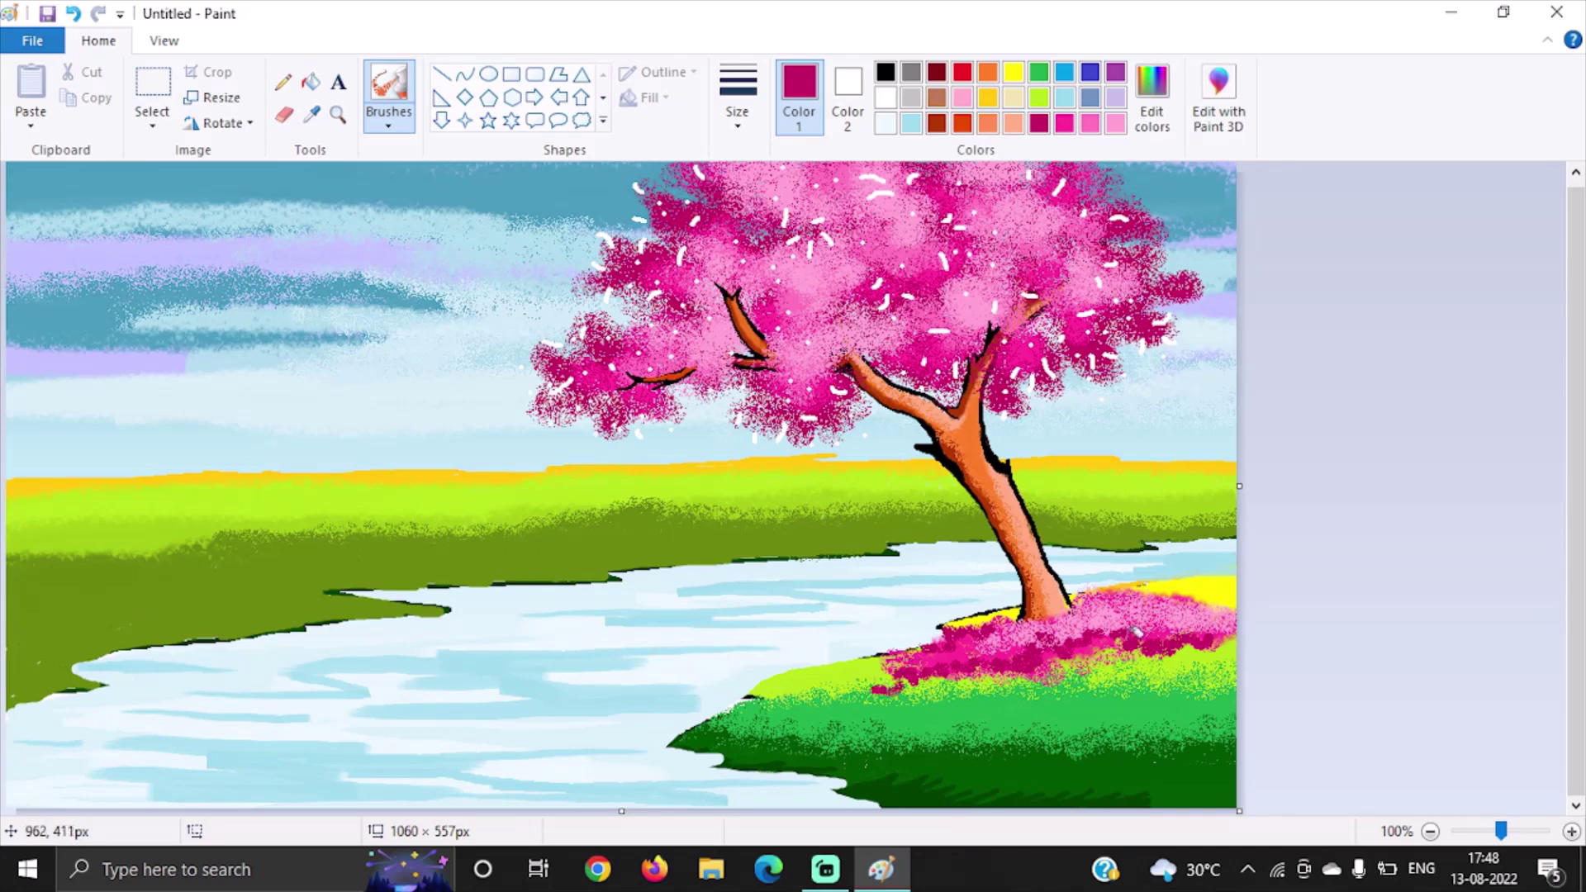
mouse_move(1101, 601)
left_mouse_down()
mouse_move(1219, 605)
mouse_move(1256, 632)
left_mouse_up()
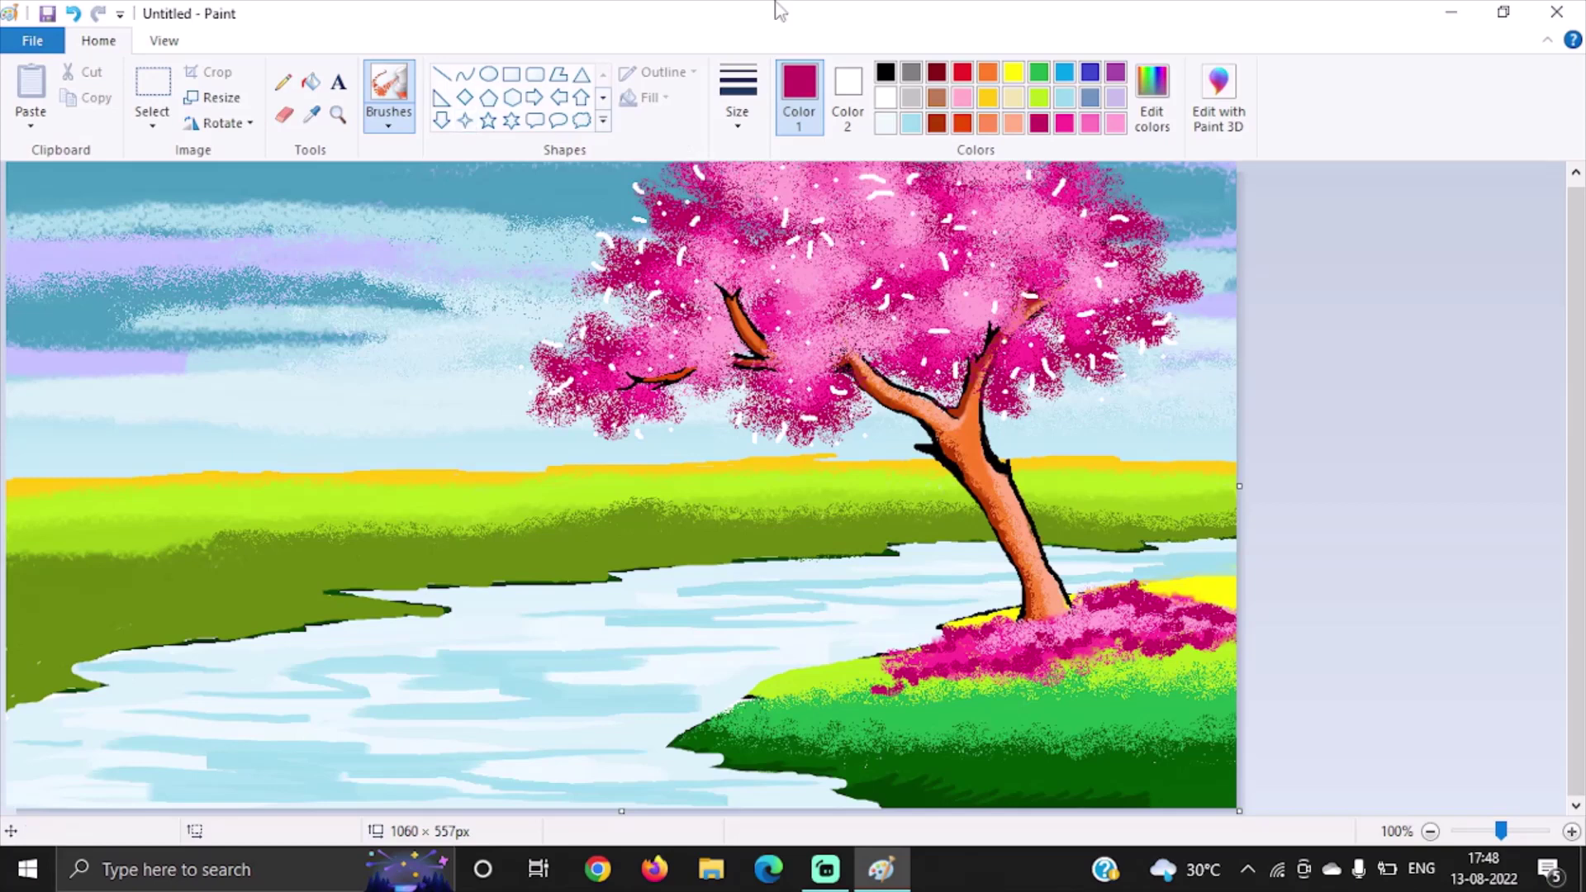
Step: Scatter white blossom dots and short dabs across the pink ground patch
left_click(886, 98)
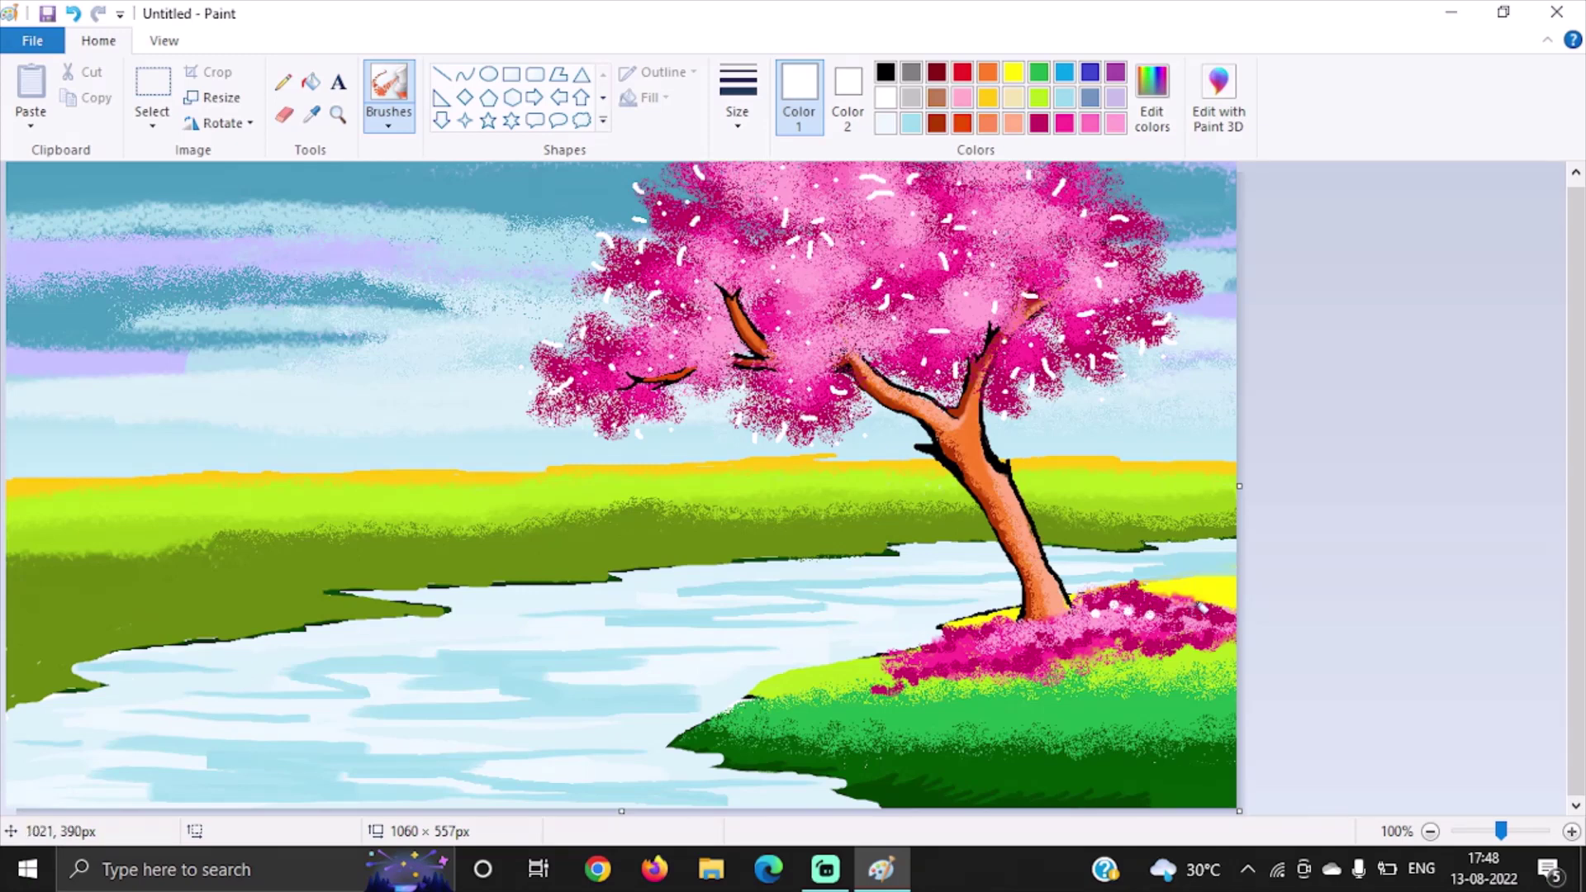
left_click(1190, 616)
mouse_move(1129, 645)
left_mouse_down()
mouse_move(1060, 616)
mouse_move(1021, 653)
left_mouse_up()
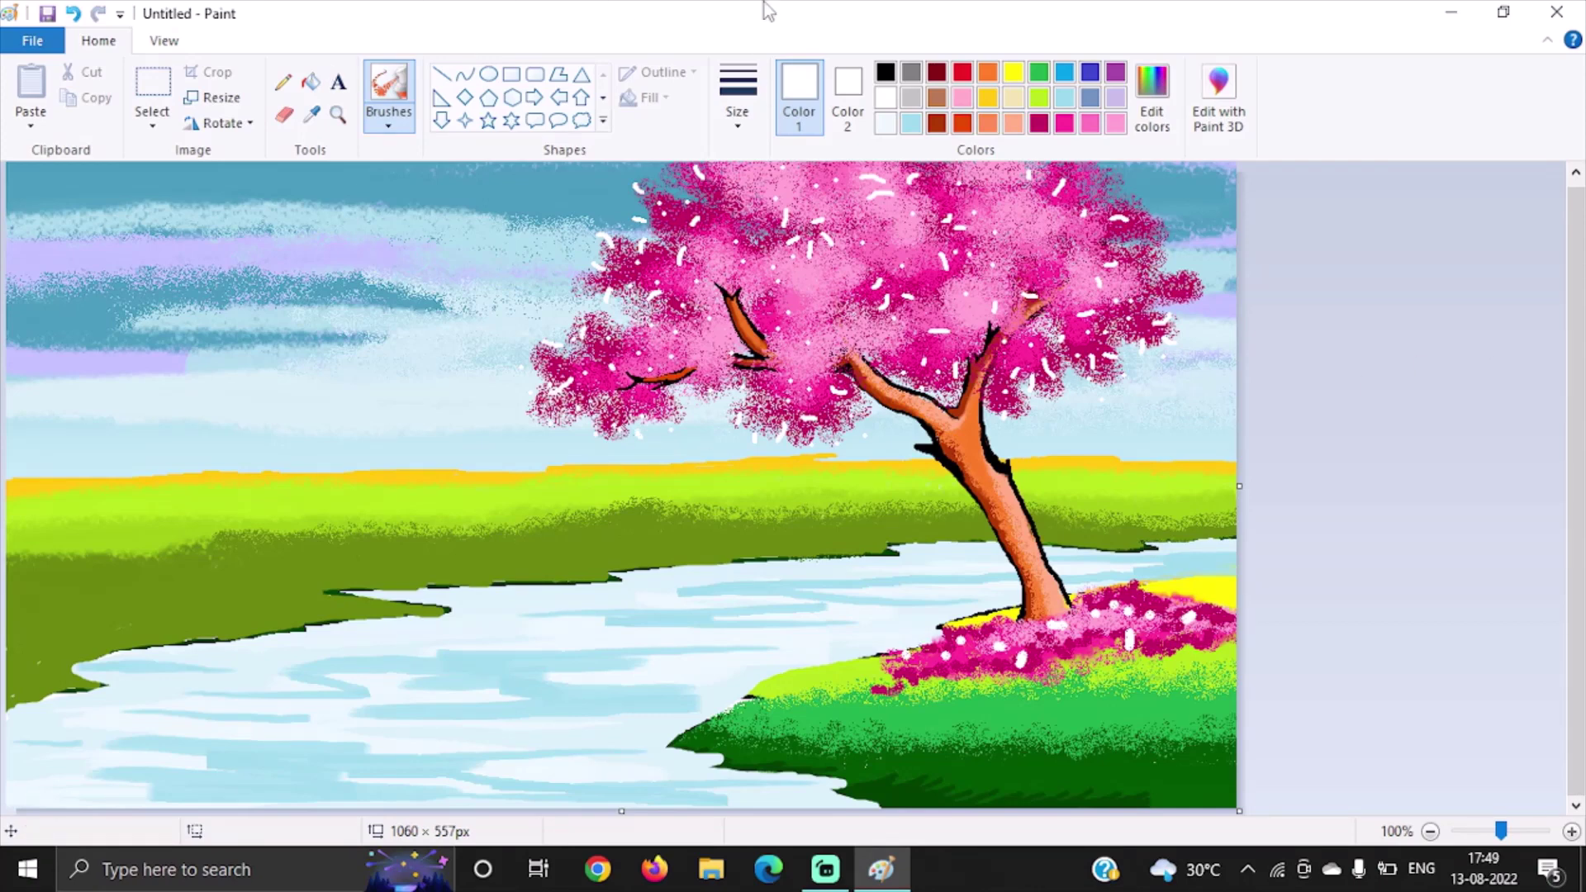
Step: Airbrush a cluster of dark magenta petals on the river beside the bank using the smallest size
left_click(289, 85)
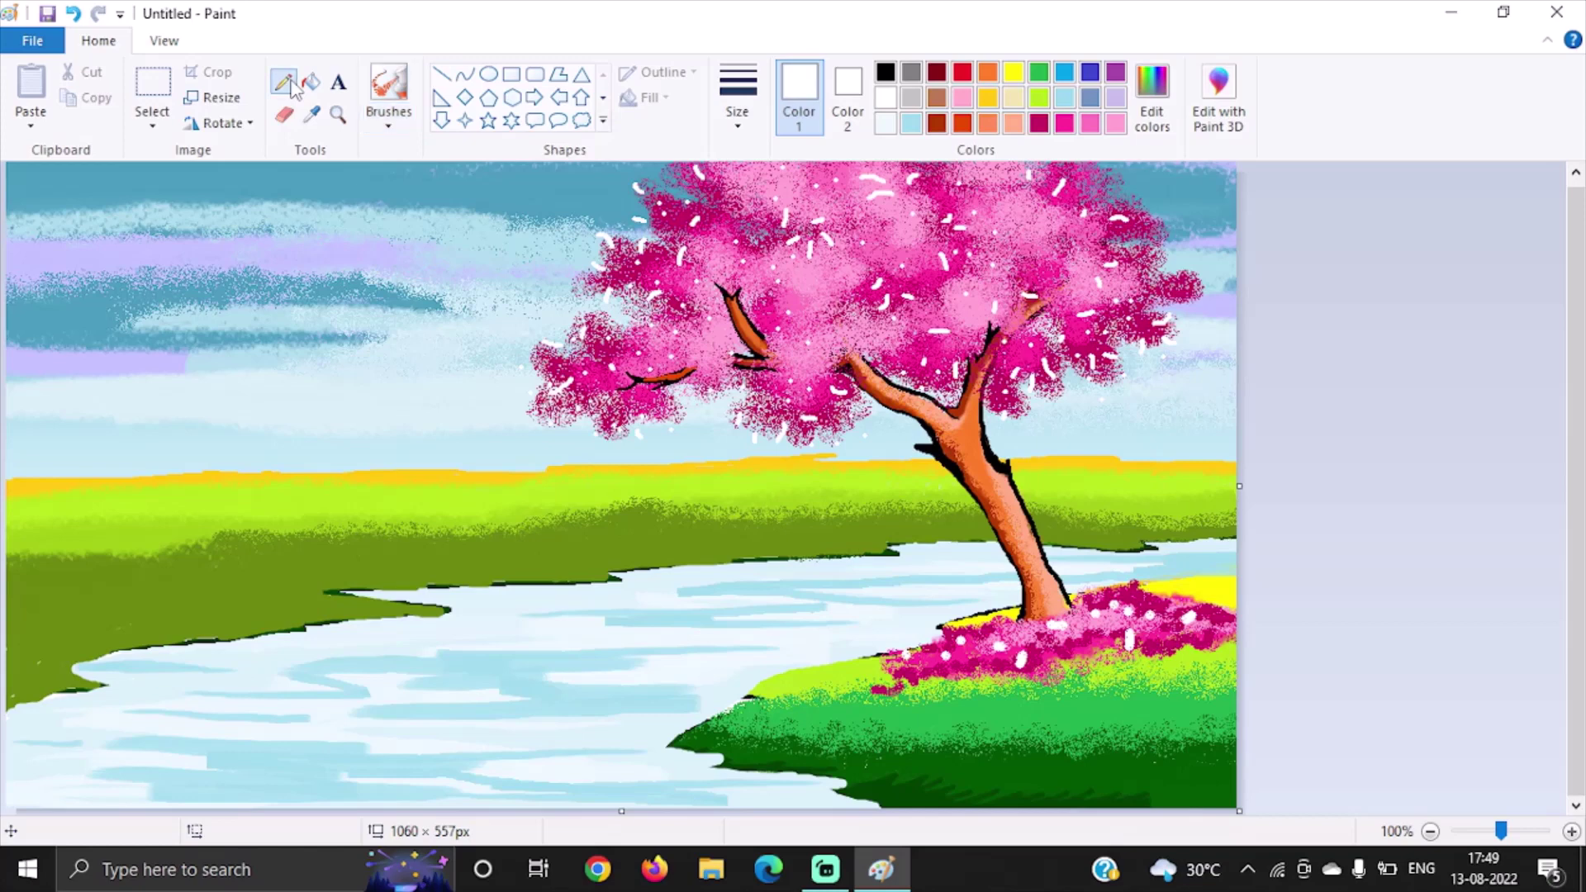
left_click(388, 124)
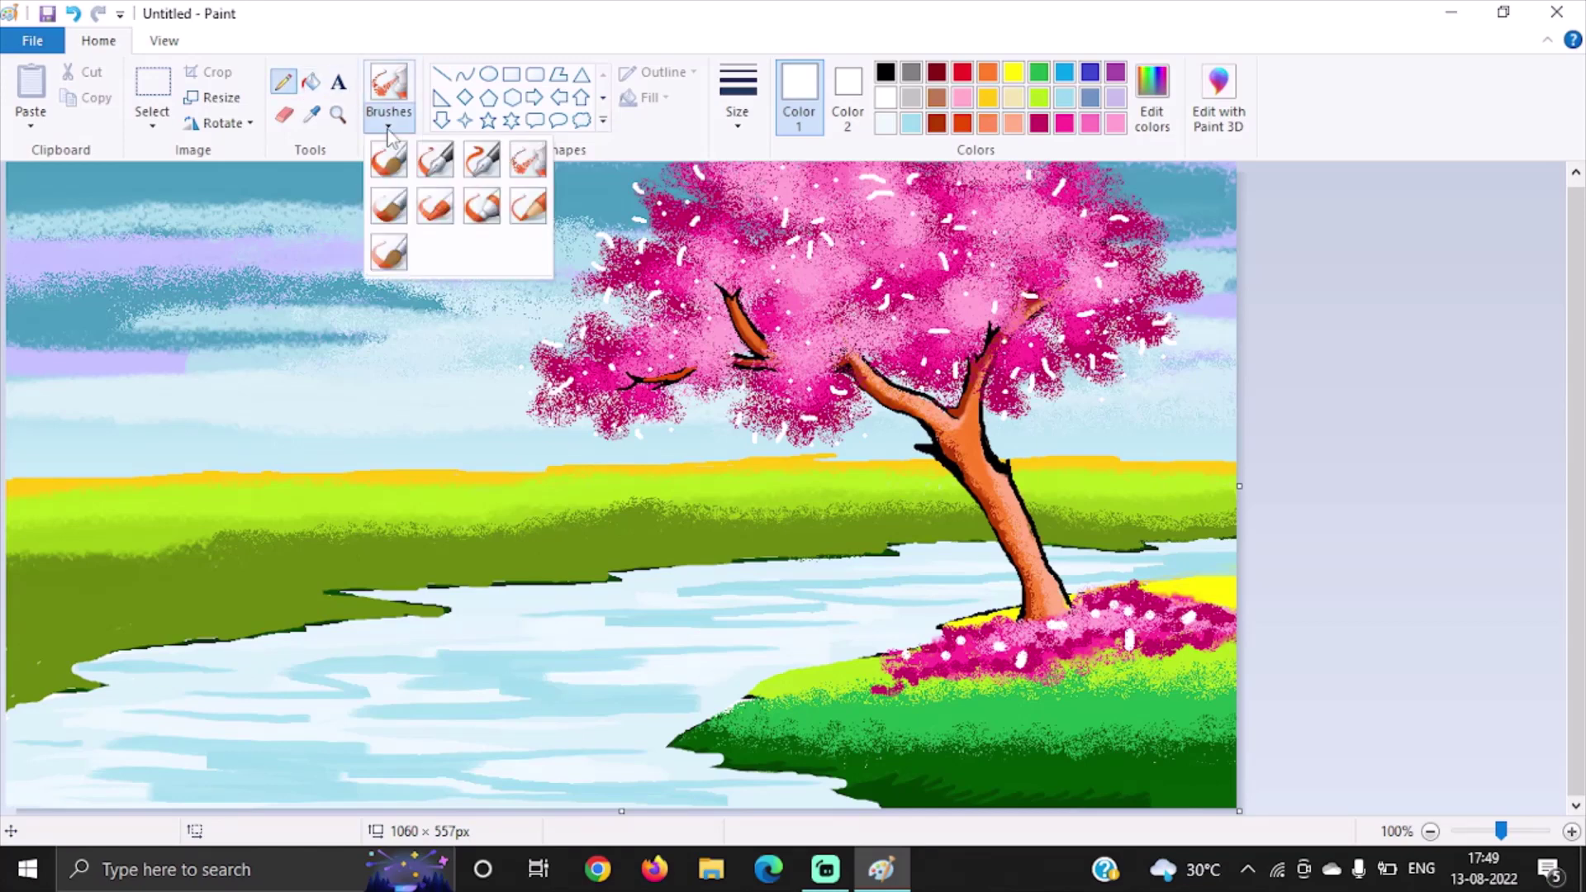
left_click(526, 169)
left_click(731, 131)
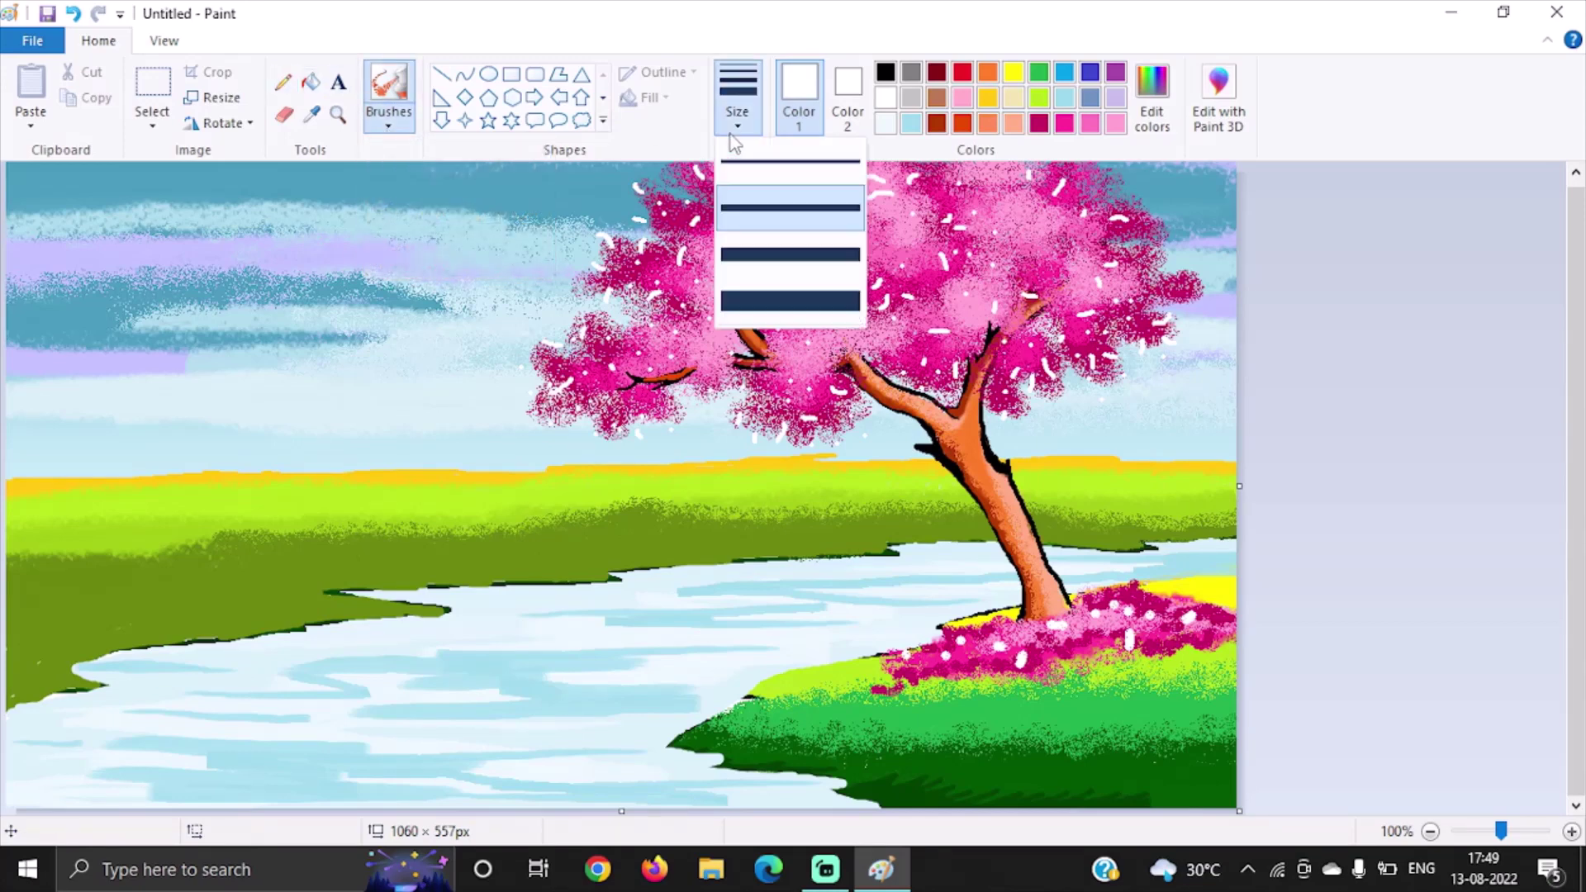
left_click(773, 162)
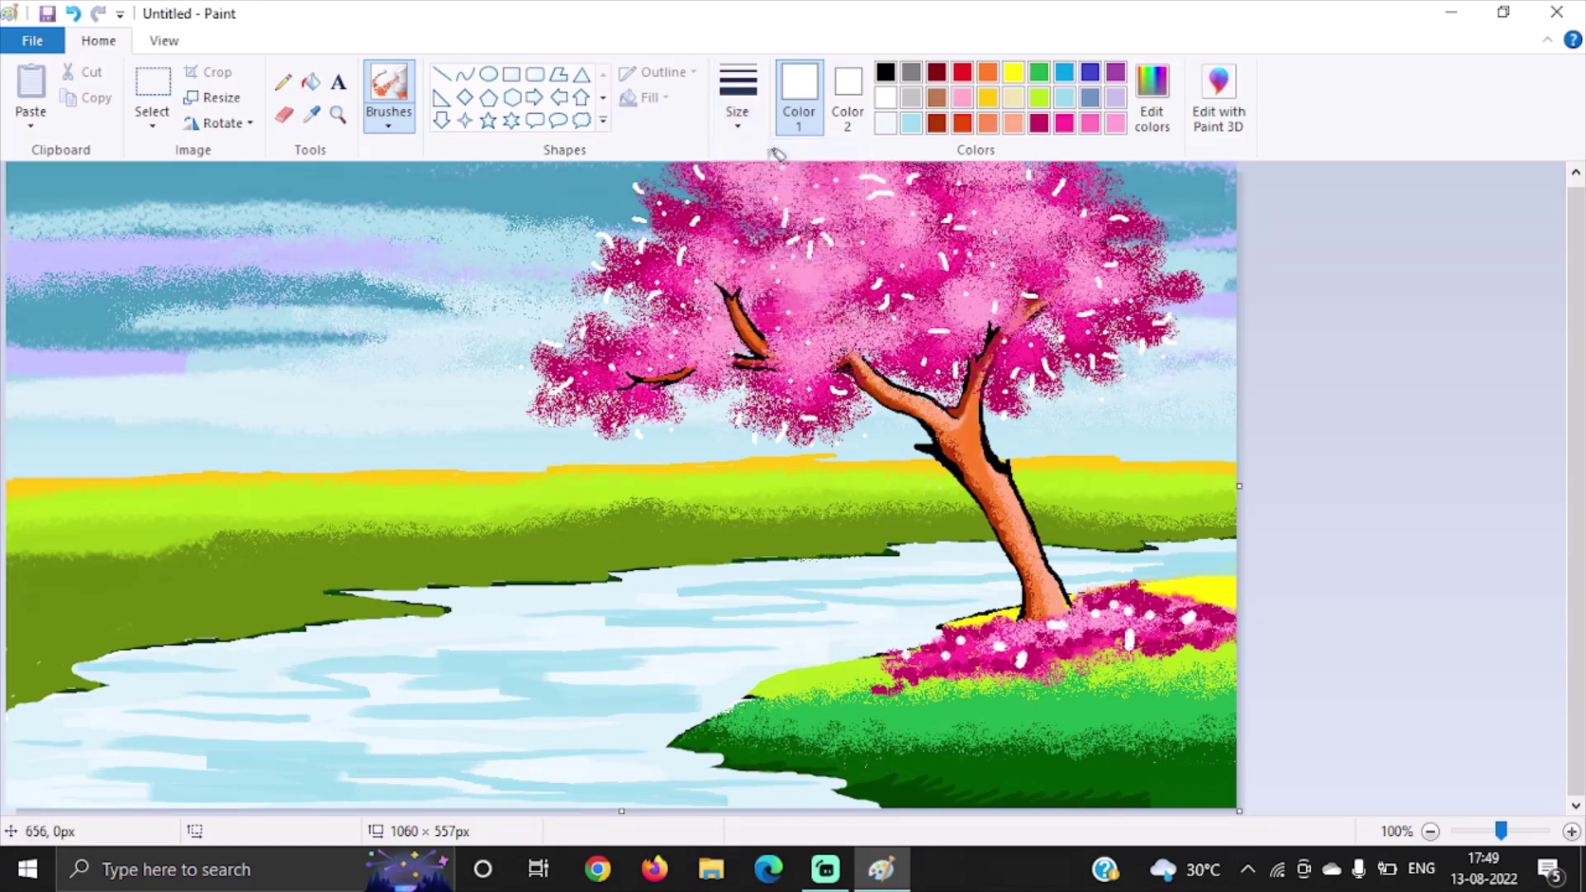
left_click(1039, 125)
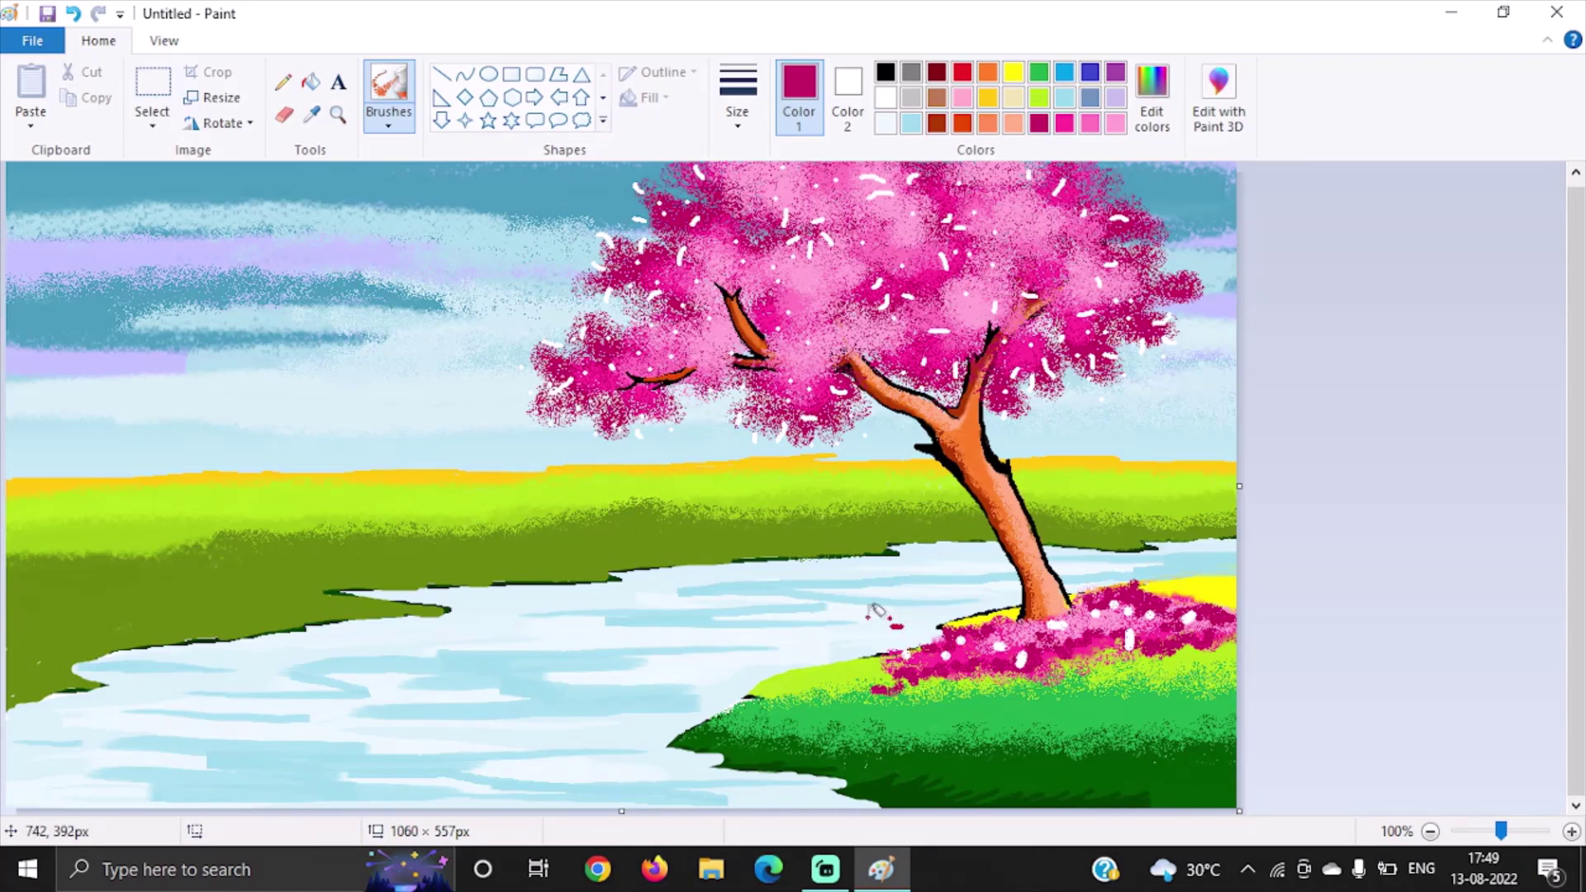
left_click(846, 619)
mouse_move(892, 625)
left_mouse_down()
mouse_move(933, 611)
mouse_move(885, 636)
mouse_move(843, 613)
mouse_move(838, 631)
mouse_move(812, 614)
mouse_move(774, 628)
mouse_move(842, 627)
mouse_move(808, 632)
mouse_move(848, 649)
left_mouse_up()
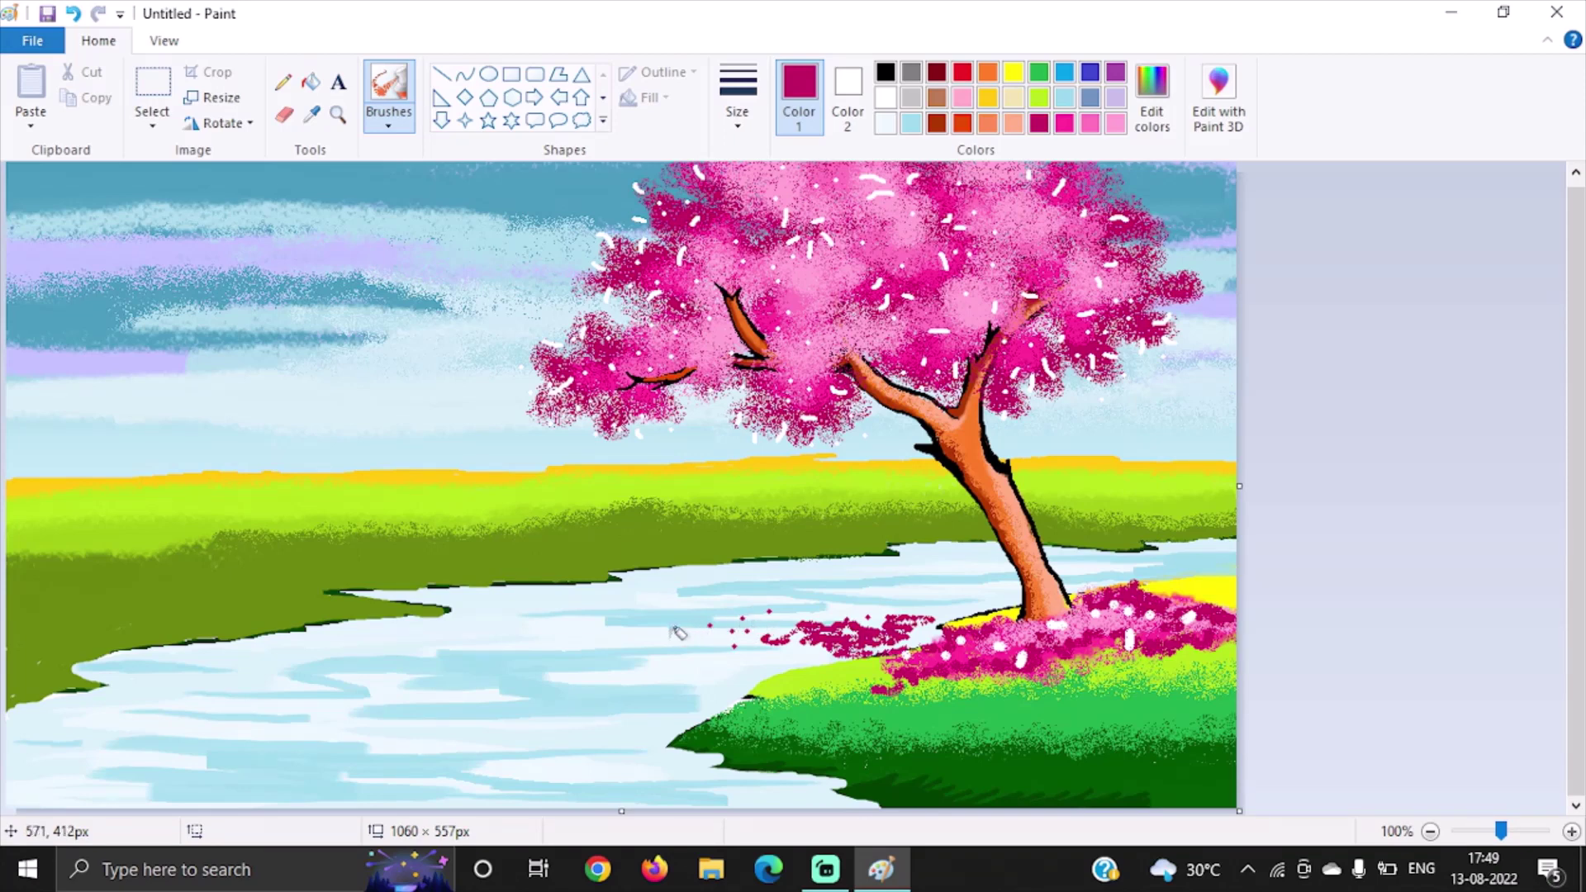
Step: Scatter single dark magenta petal dots across the water around the cluster, adding a short stroke above it
left_click(633, 649)
left_click(669, 667)
left_click(929, 590)
left_click(847, 598)
left_click(864, 595)
left_click_drag(887, 611, 904, 583)
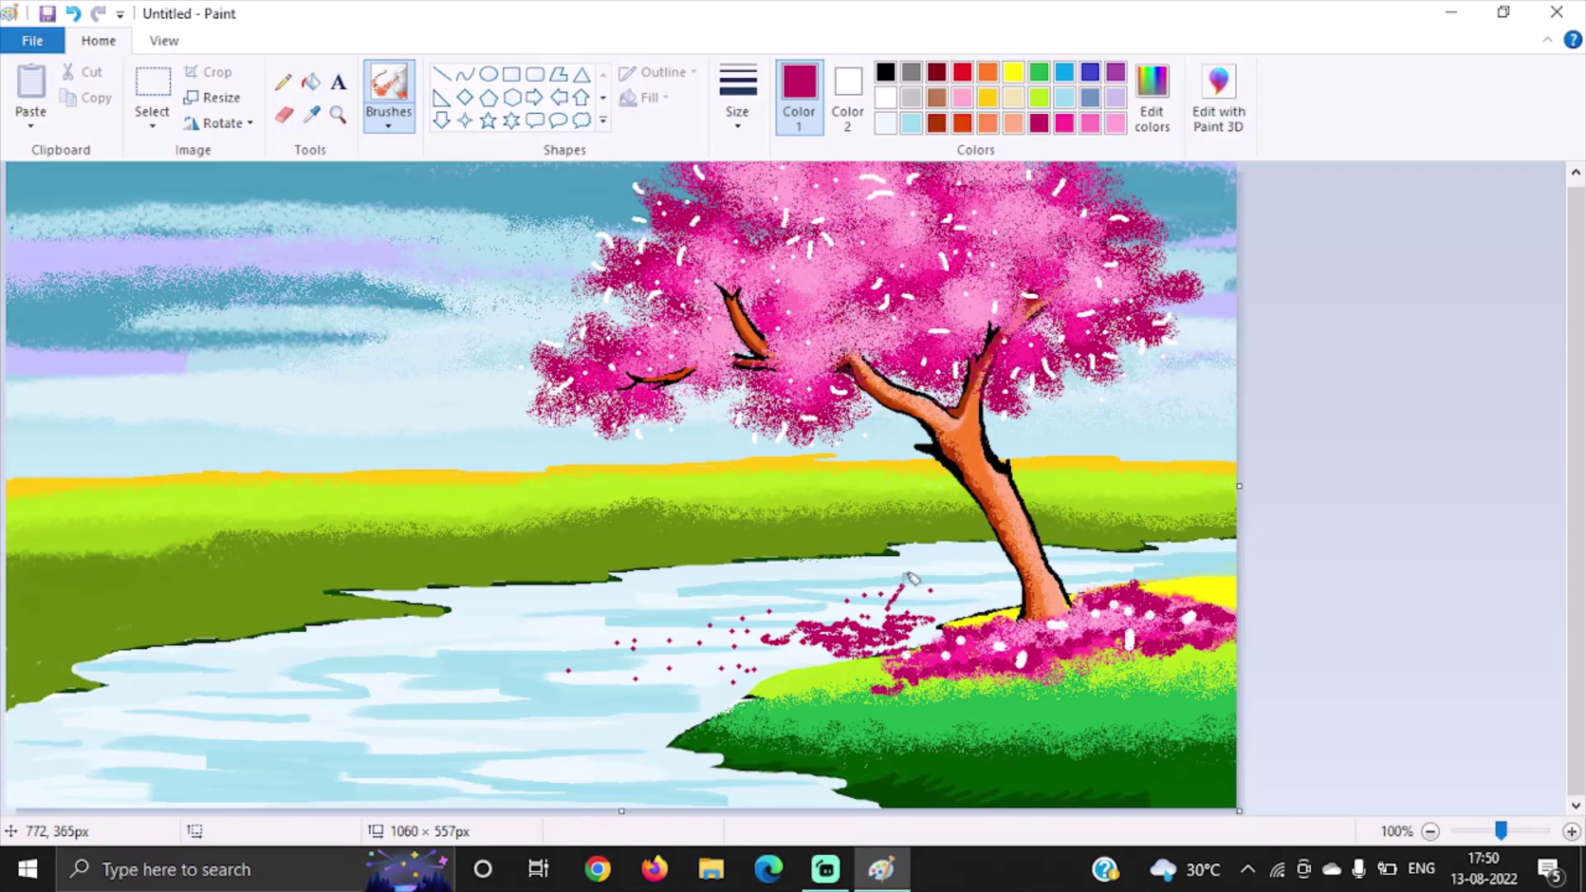
Step: Undo the short stroke above the petal cluster and scatter single dark magenta petal dots there and across the green bank
key("ctrl+z")
left_click(903, 583)
left_click(972, 692)
left_click(1024, 704)
left_click(999, 710)
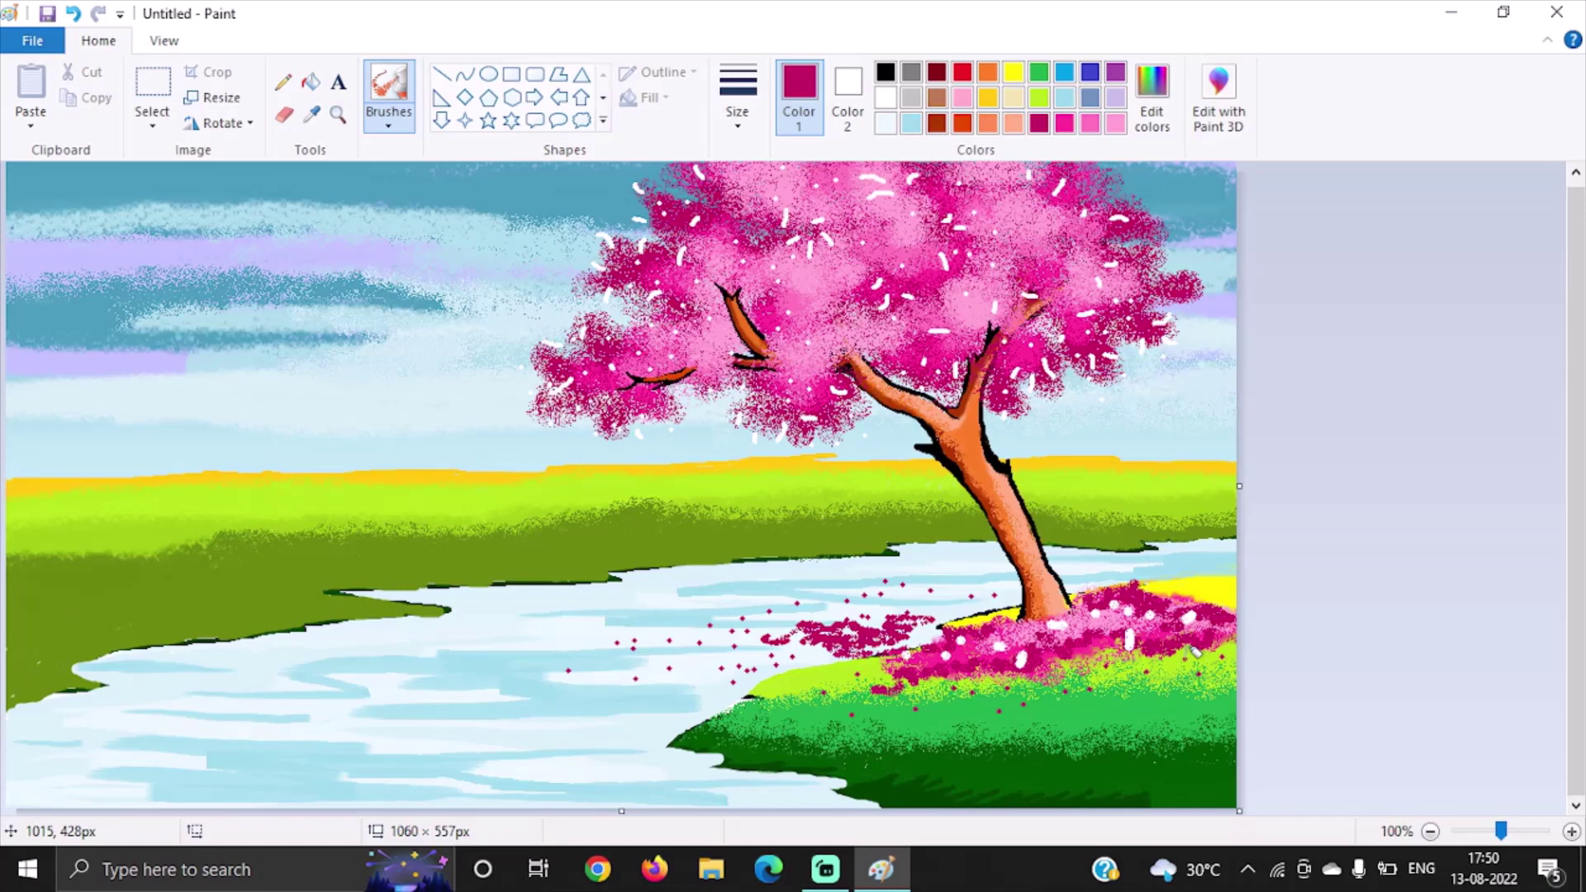
left_click(755, 116)
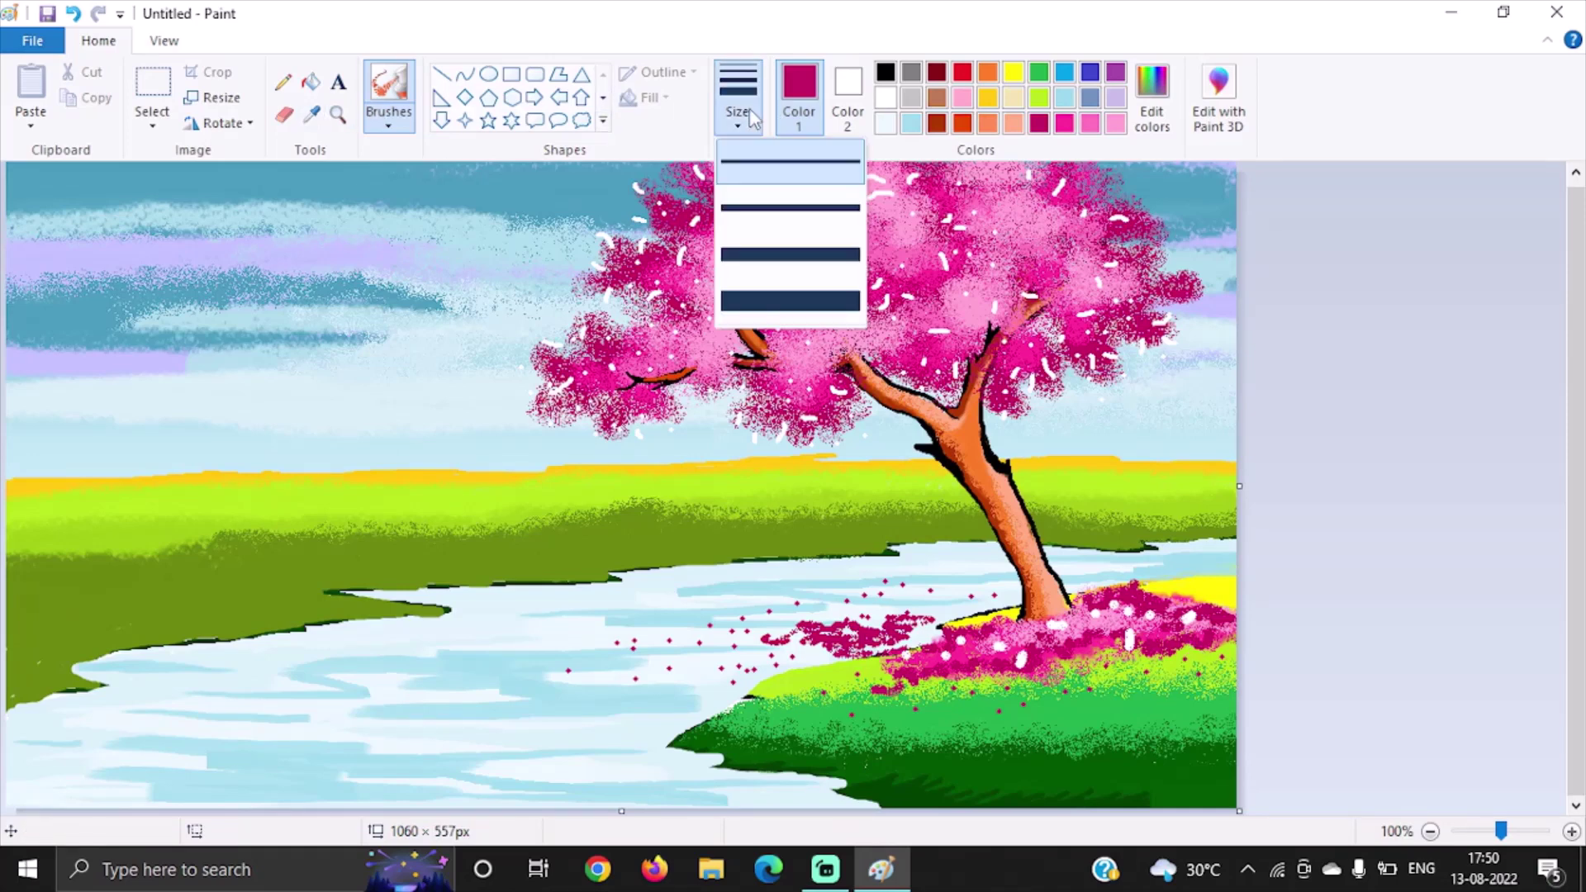
left_click(781, 256)
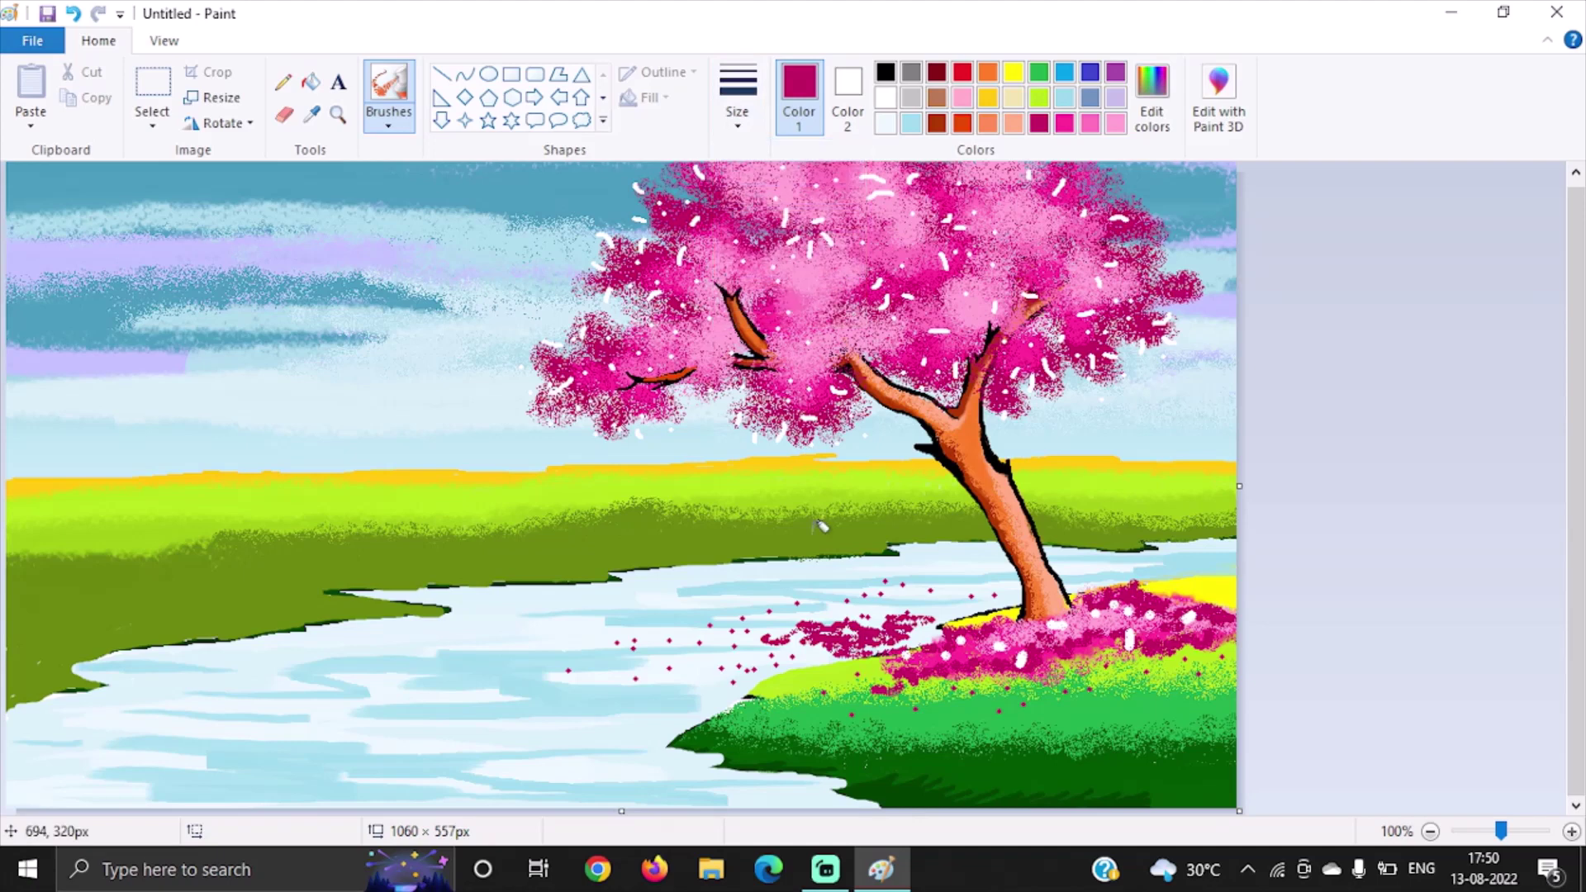
left_click(789, 624)
left_click(746, 633)
key("ctrl+z")
key("ctrl+z")
Step: Dot larger dark magenta petals on the river beside the cluster with the airbrush at the second size
left_click(741, 119)
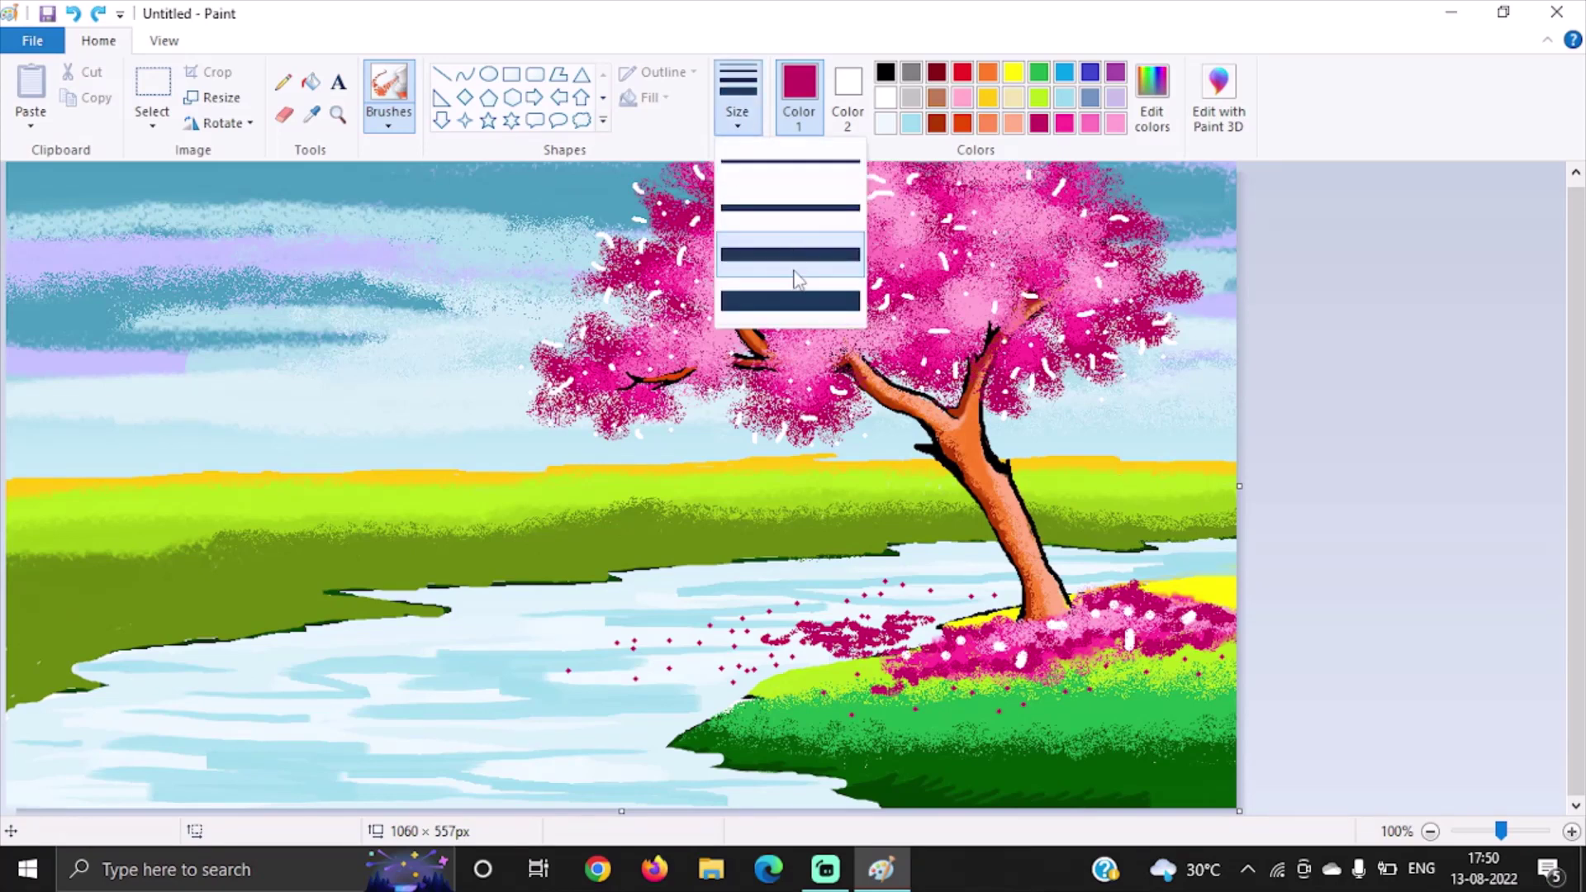
left_click(793, 209)
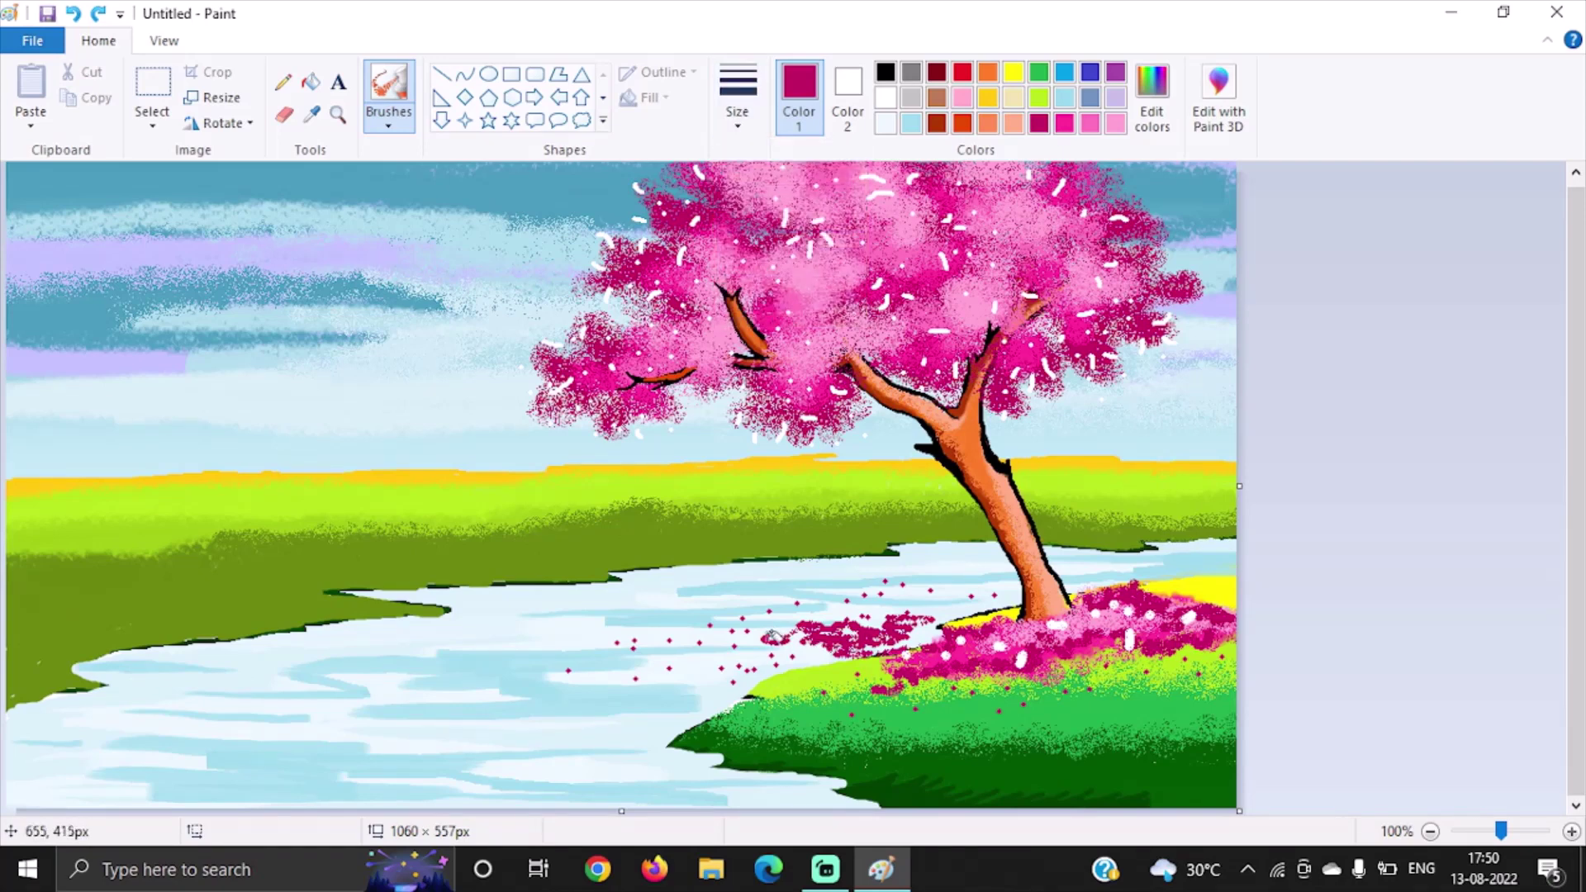
left_click(712, 661)
left_click(685, 650)
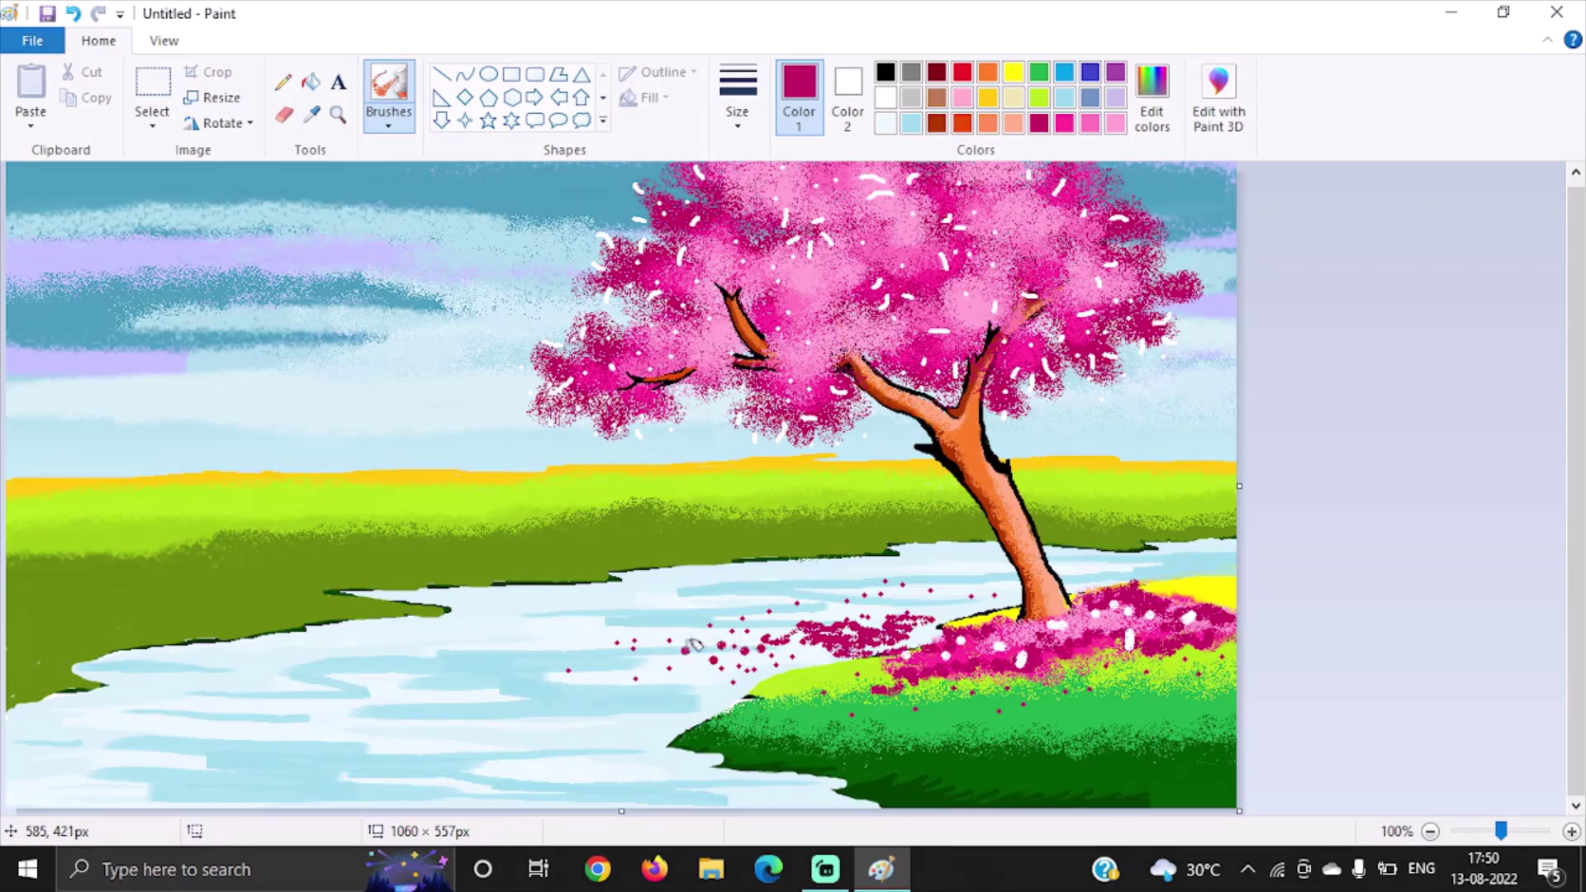
left_click(697, 681)
left_click(647, 664)
left_click(599, 695)
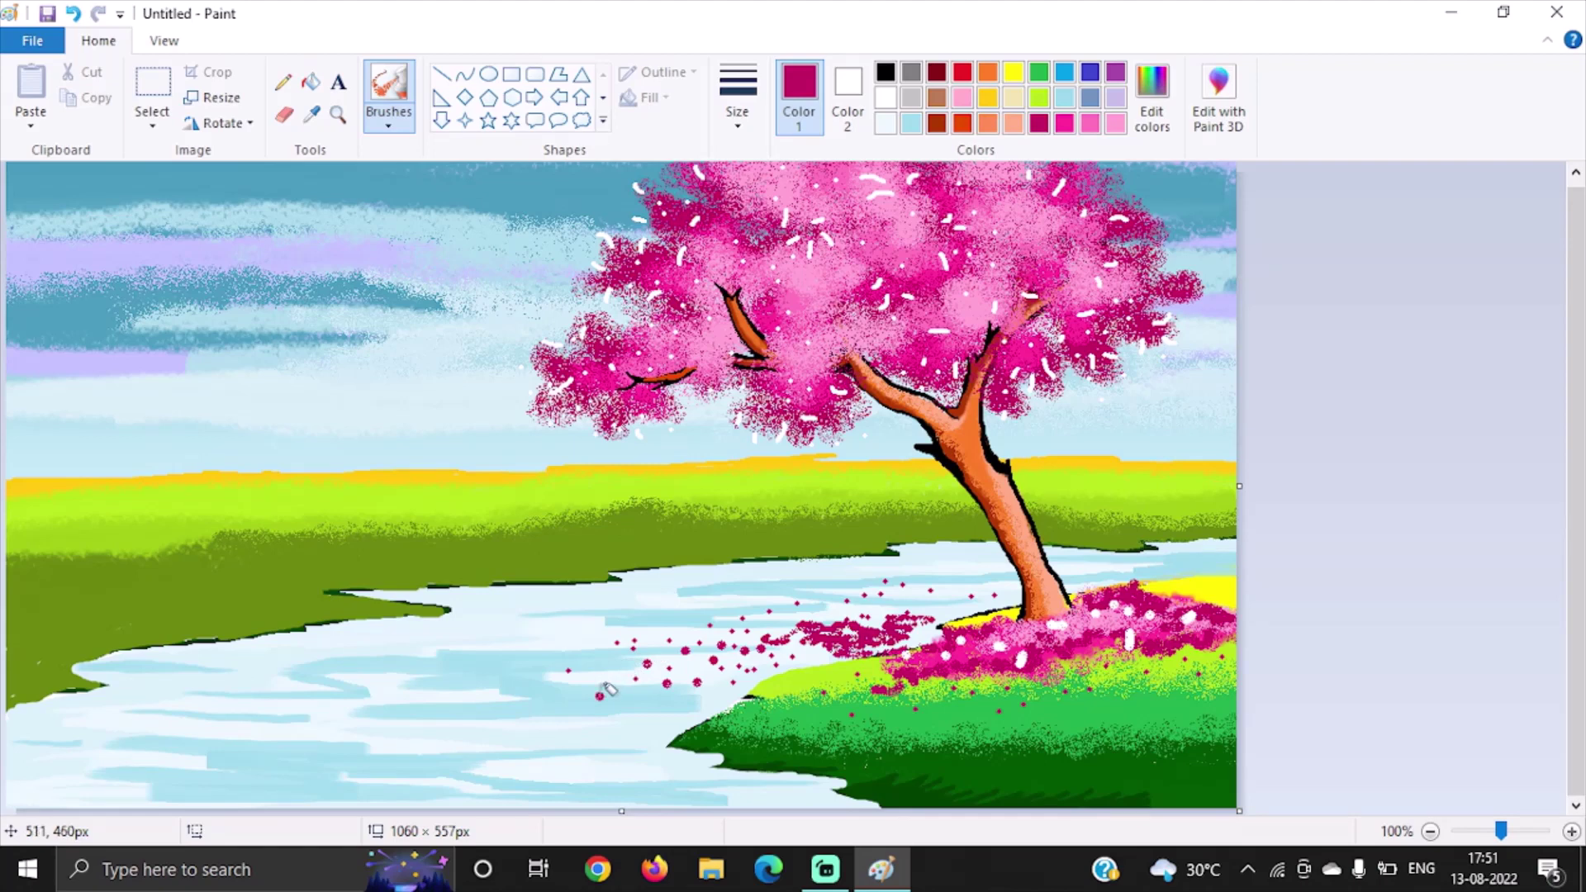
Step: Scatter larger dark magenta petals from the water's edge across the green bank below the pink ground patch
left_click(725, 696)
left_click(860, 678)
left_click(946, 714)
left_click(1088, 709)
left_click(1160, 717)
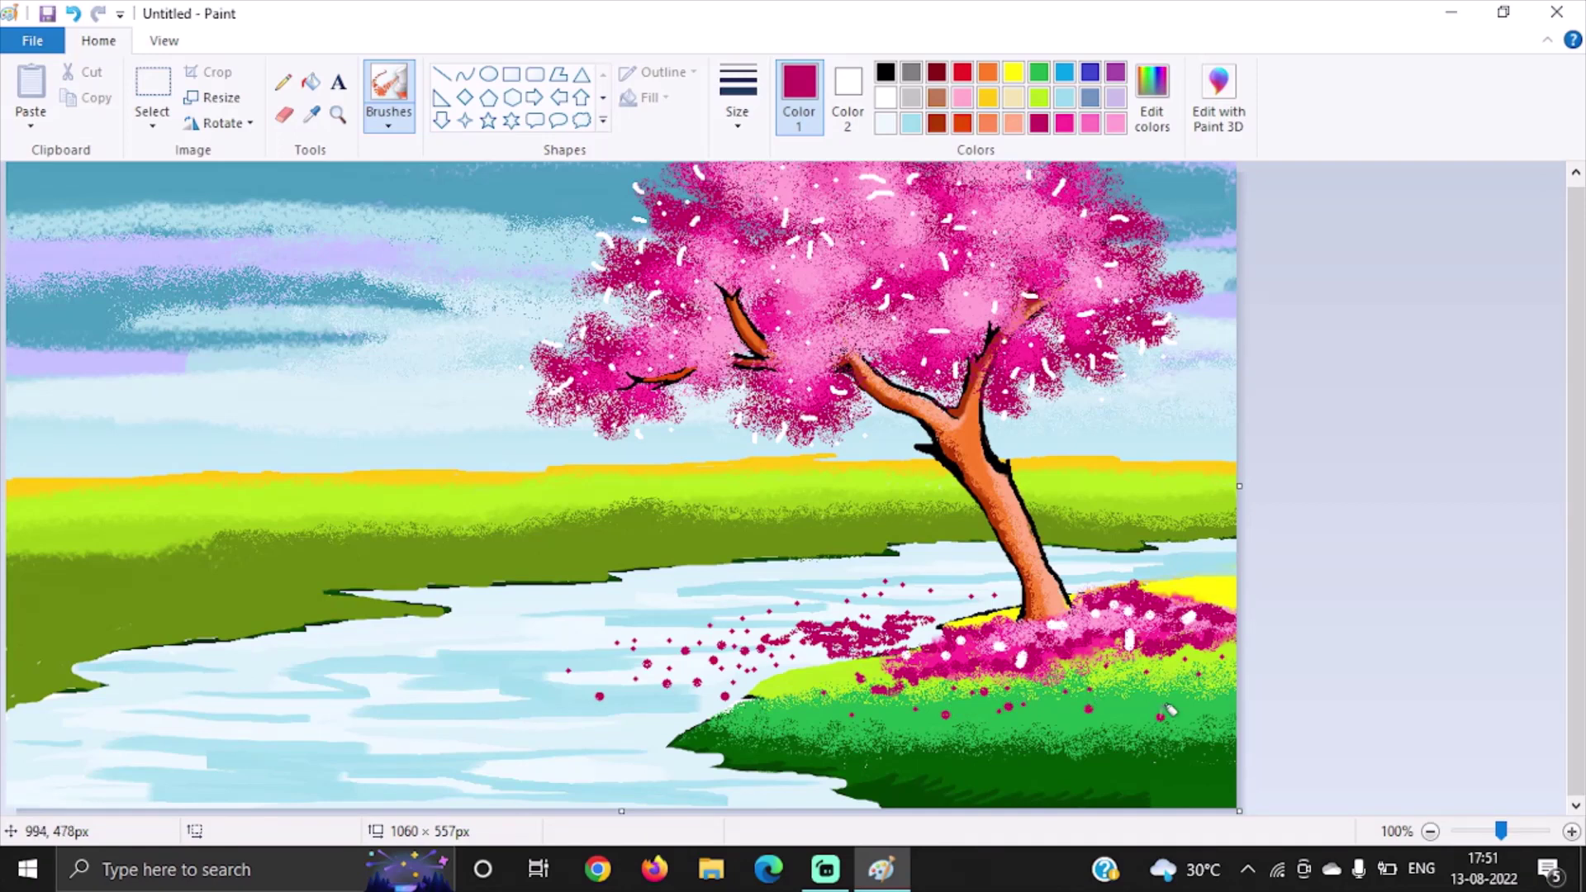
left_click(1140, 693)
left_click(1211, 681)
Step: Add dark magenta petals on the water beside the trunk, on the yellow grass and around the floating petal cluster
left_click_drag(981, 615, 958, 558)
key("ctrl+z")
left_click(955, 605)
left_click(935, 609)
left_click(1189, 596)
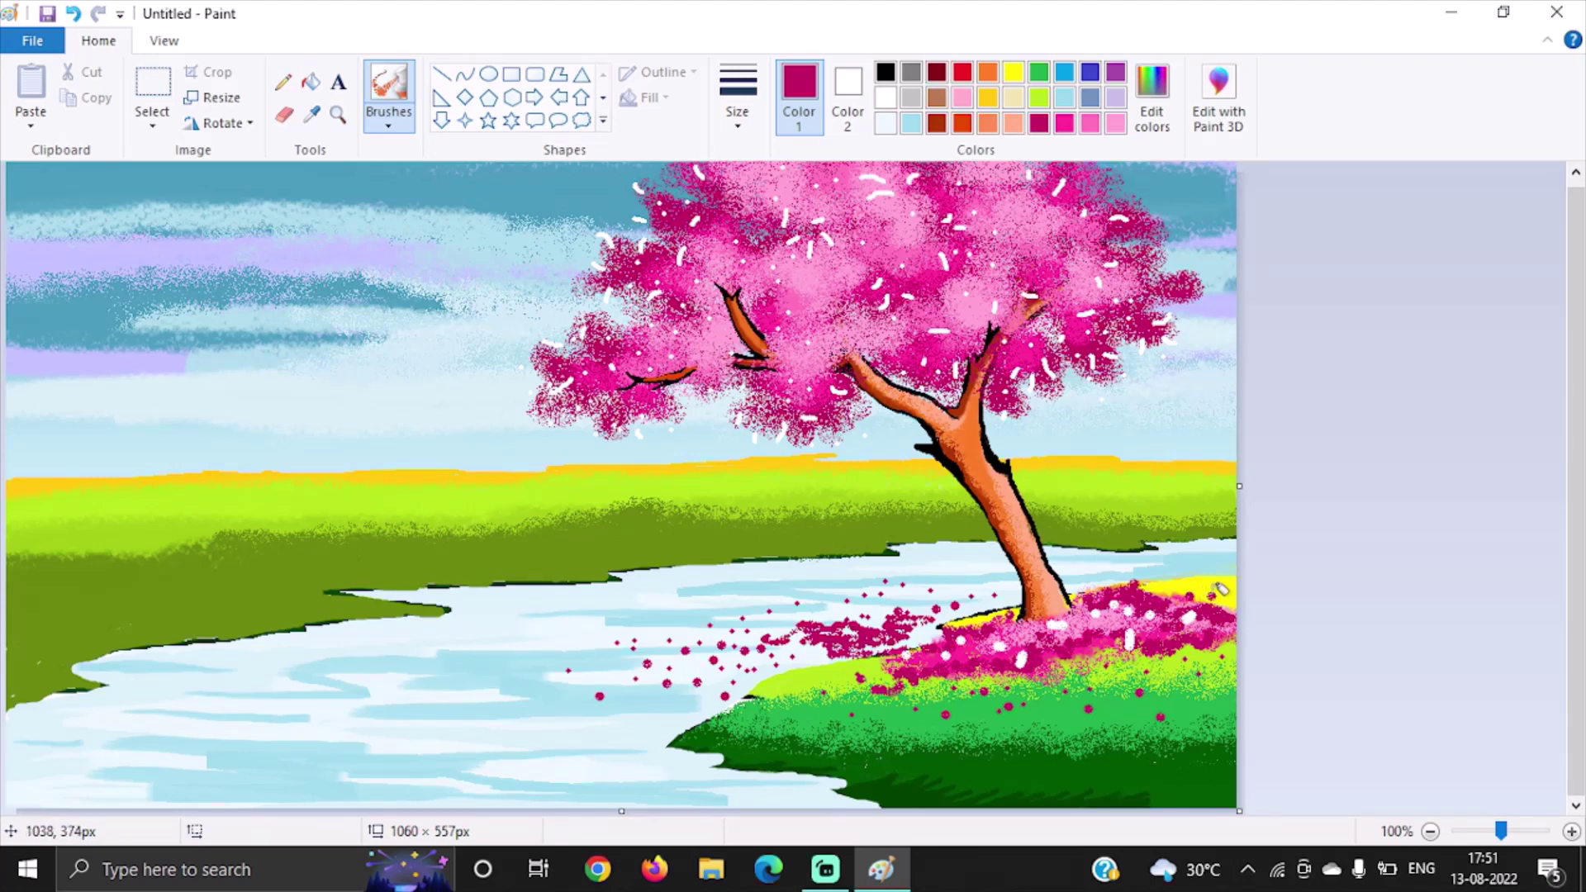
left_click(1226, 588)
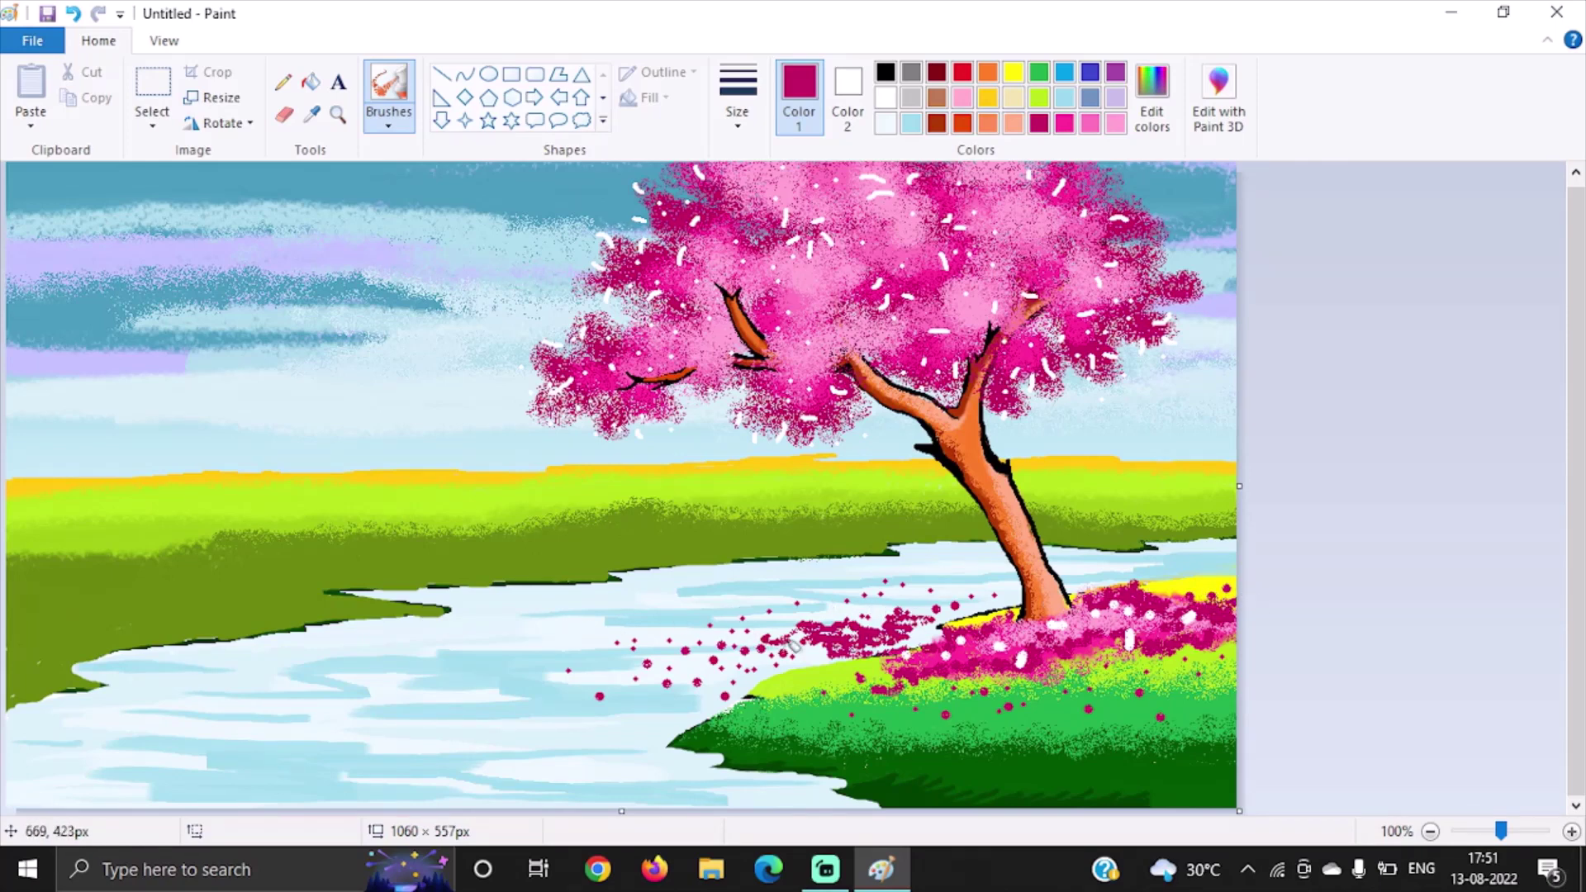
left_click(807, 659)
left_click(780, 671)
Step: Sample light pink from the foliage and dot light pink petals among the dark magenta ones on the river
left_click(314, 113)
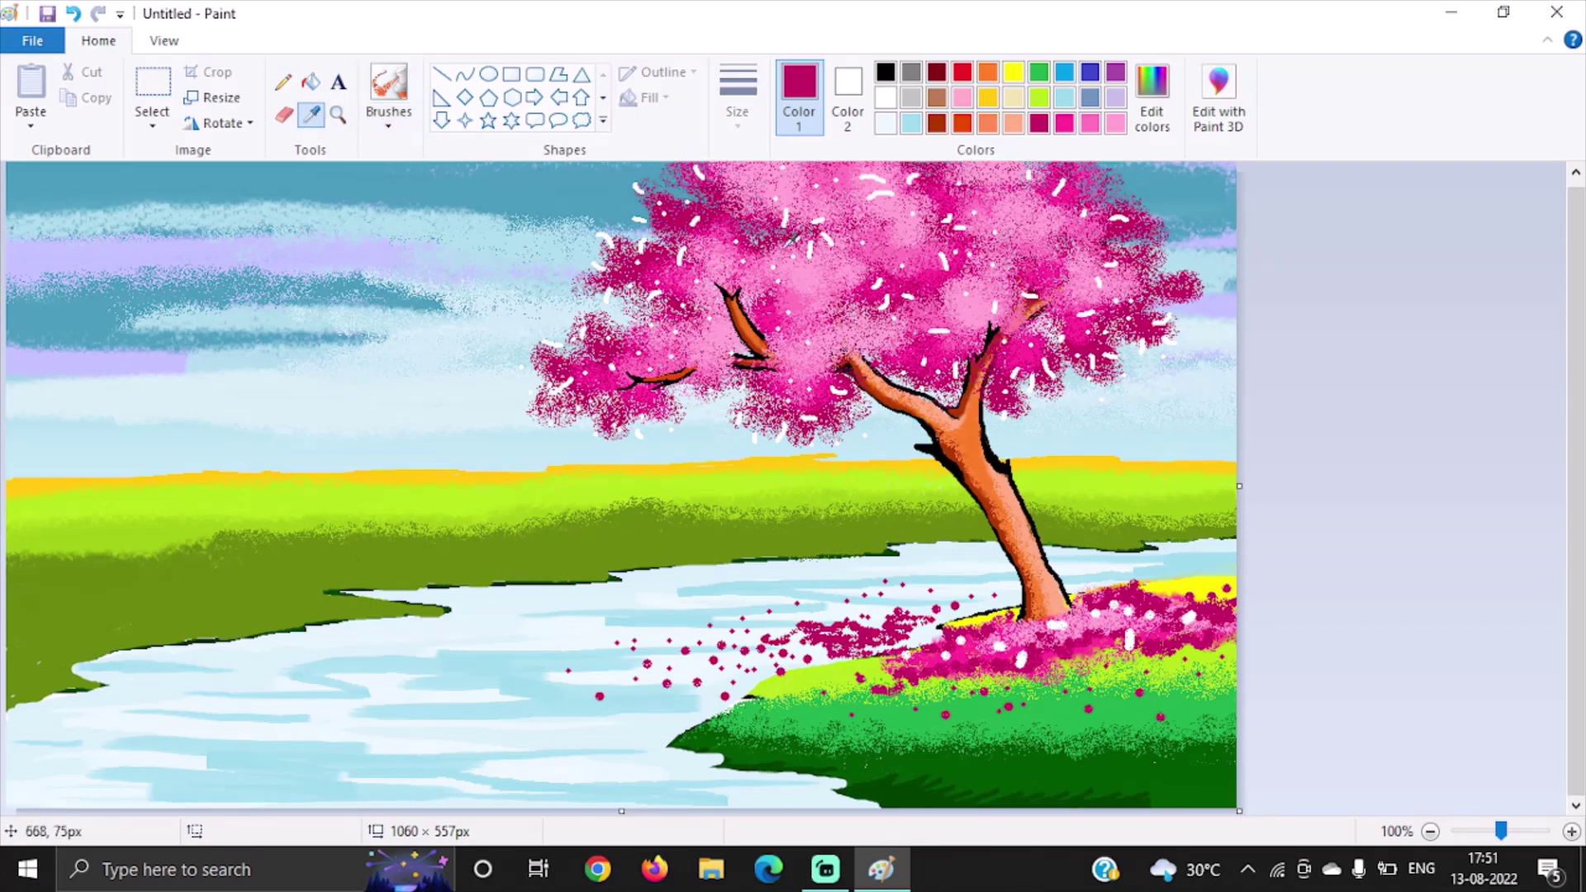
left_click(810, 282)
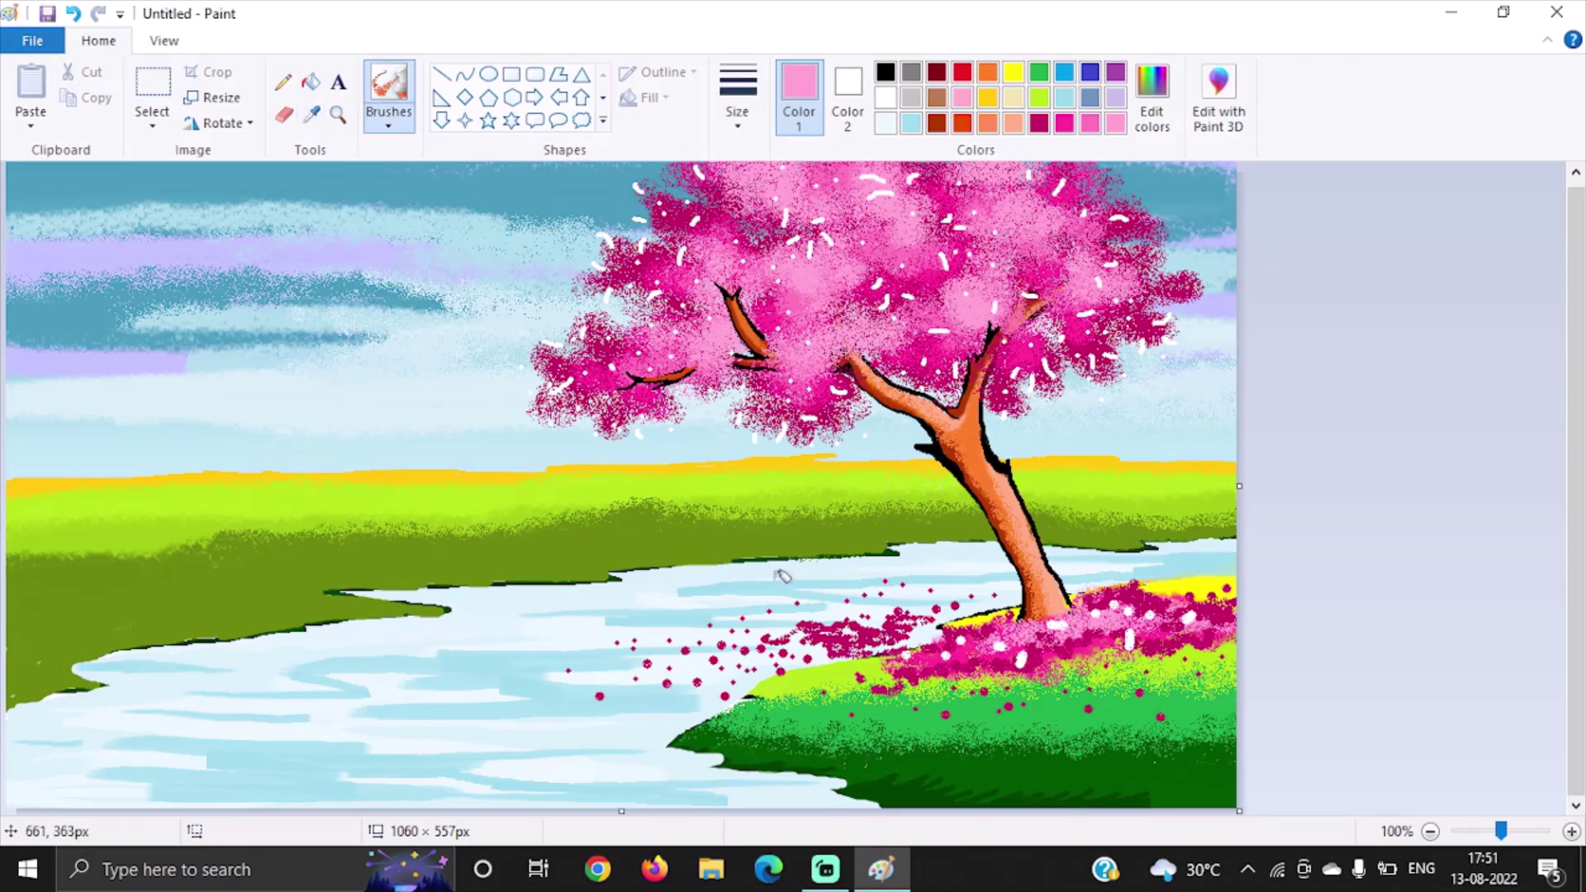
left_click(756, 658)
left_click(750, 670)
left_click(724, 677)
left_click(711, 677)
left_click(692, 664)
left_click(681, 663)
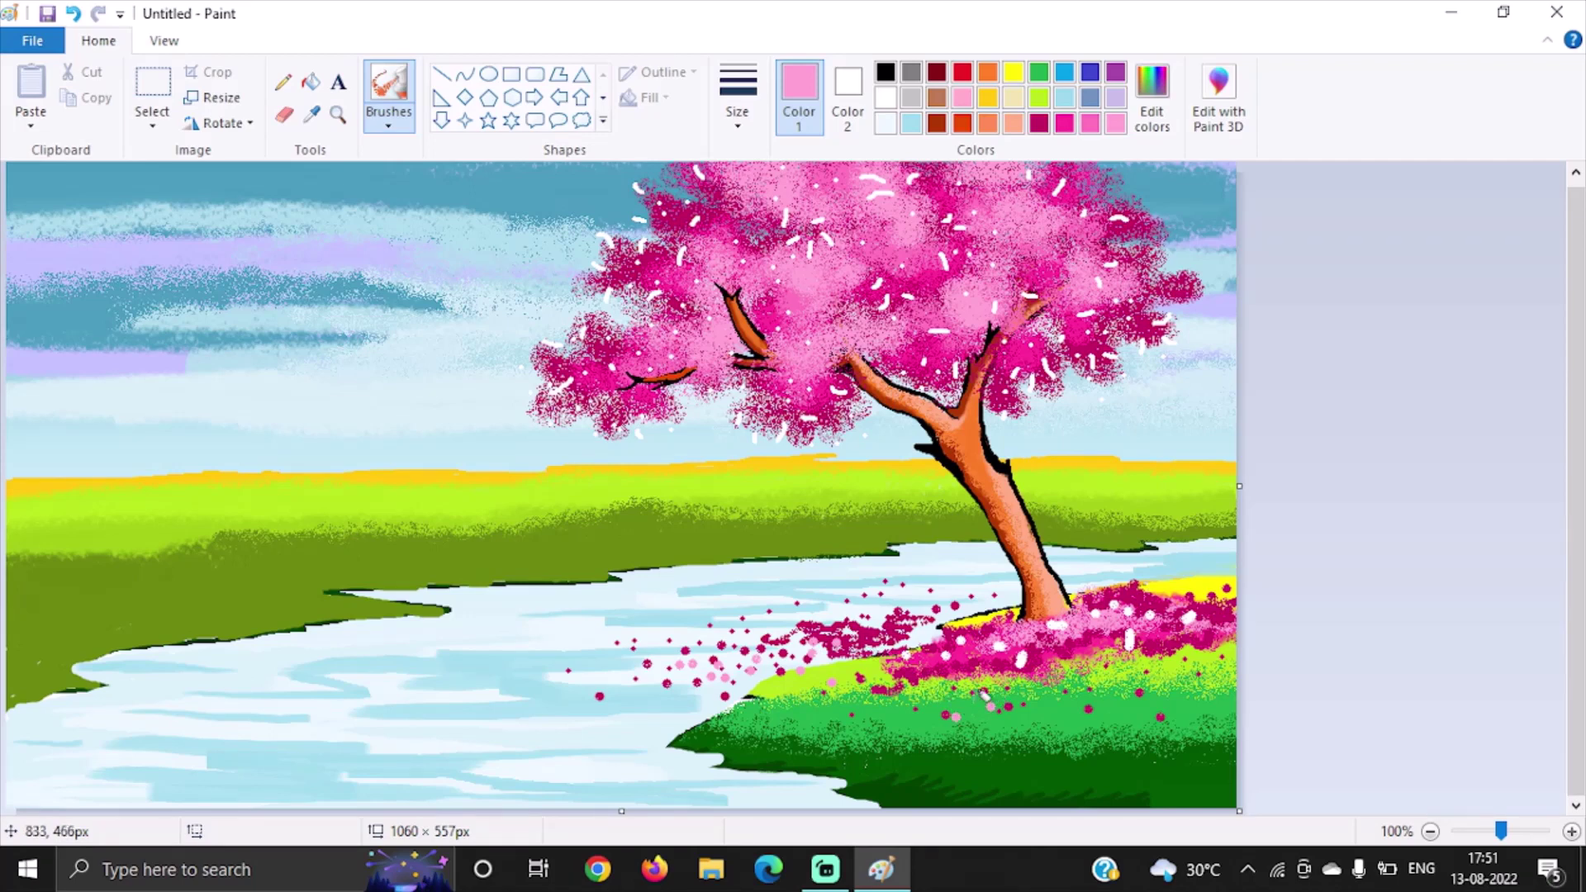
Step: Scatter light pink petals on the green bank below the pink ground patch, undoing a misplaced dot
left_click(973, 702)
left_click(947, 693)
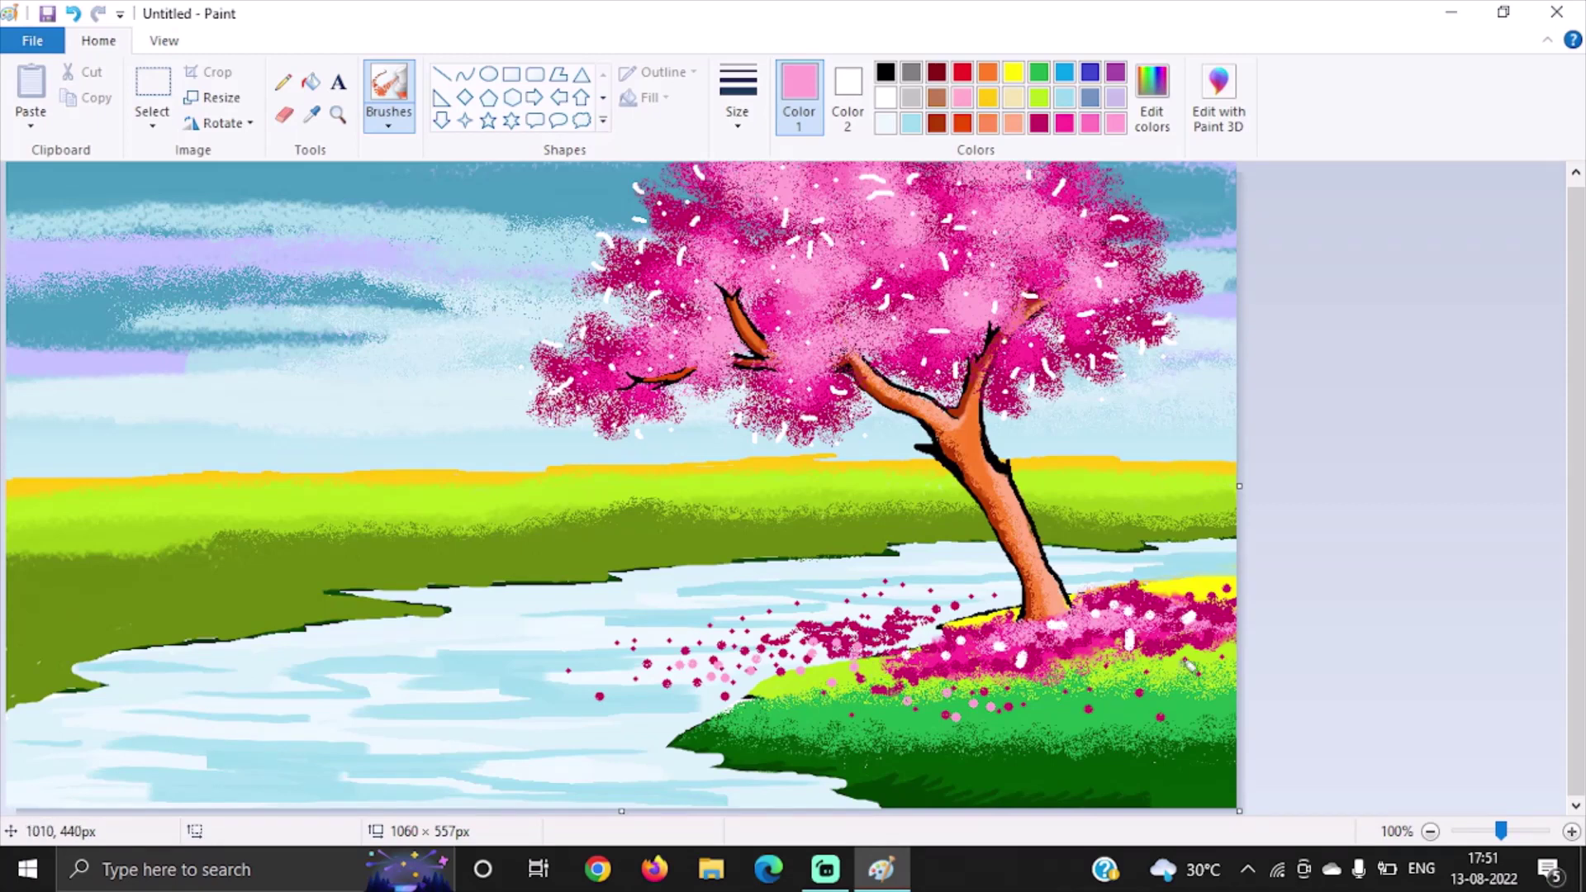
key("ctrl+z")
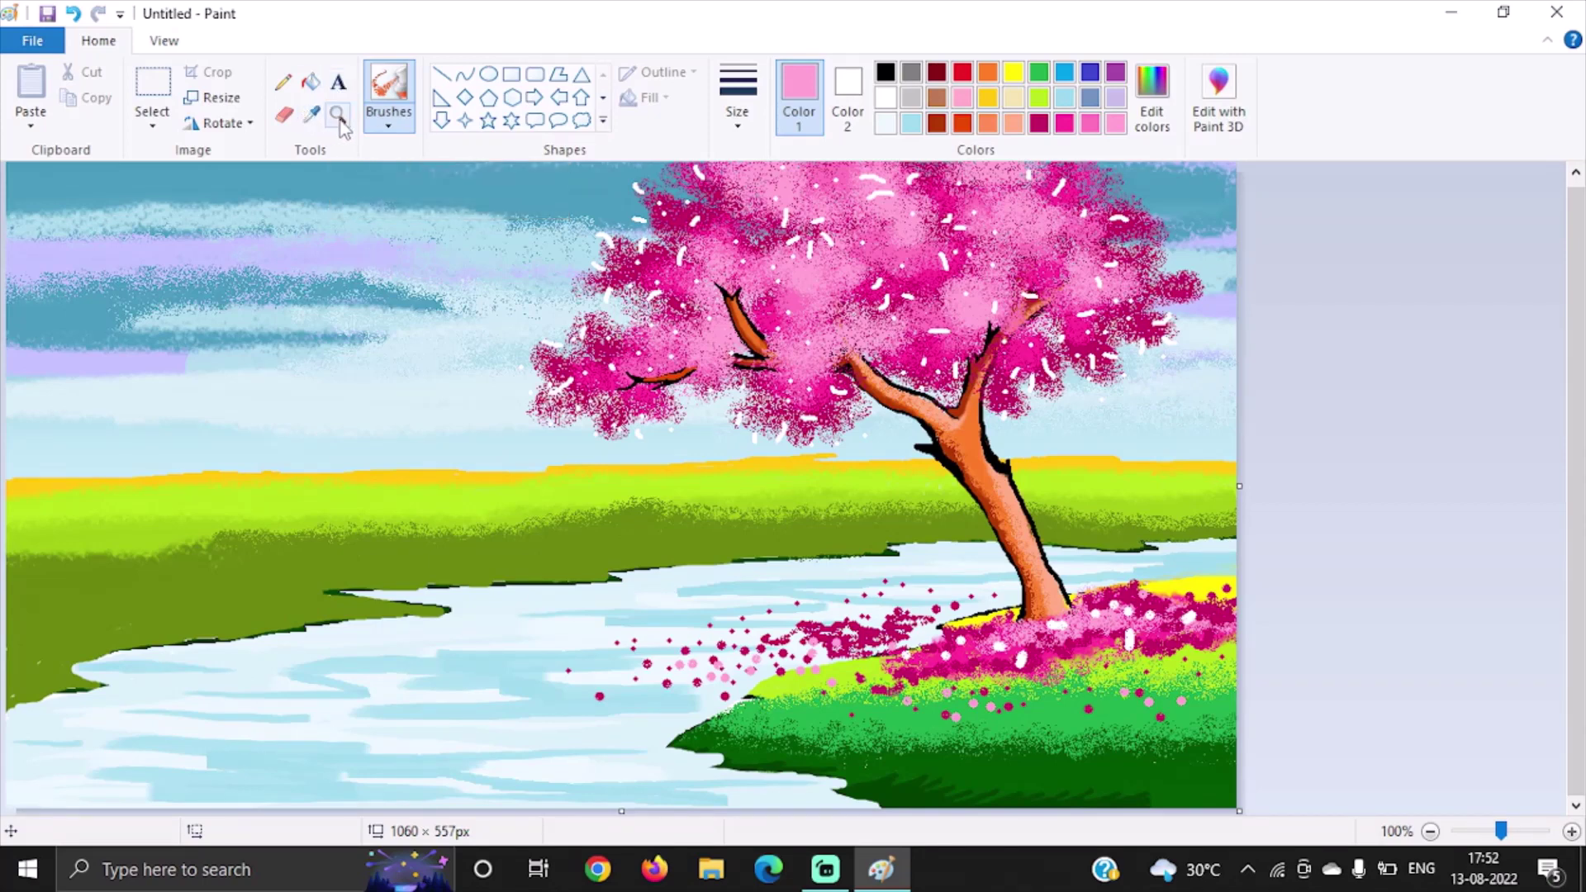
Step: Sample the far bank's olive green, darken it to RGB 70, 90, 10 and shade the bank's lower part with the Crayon brush
left_click(395, 125)
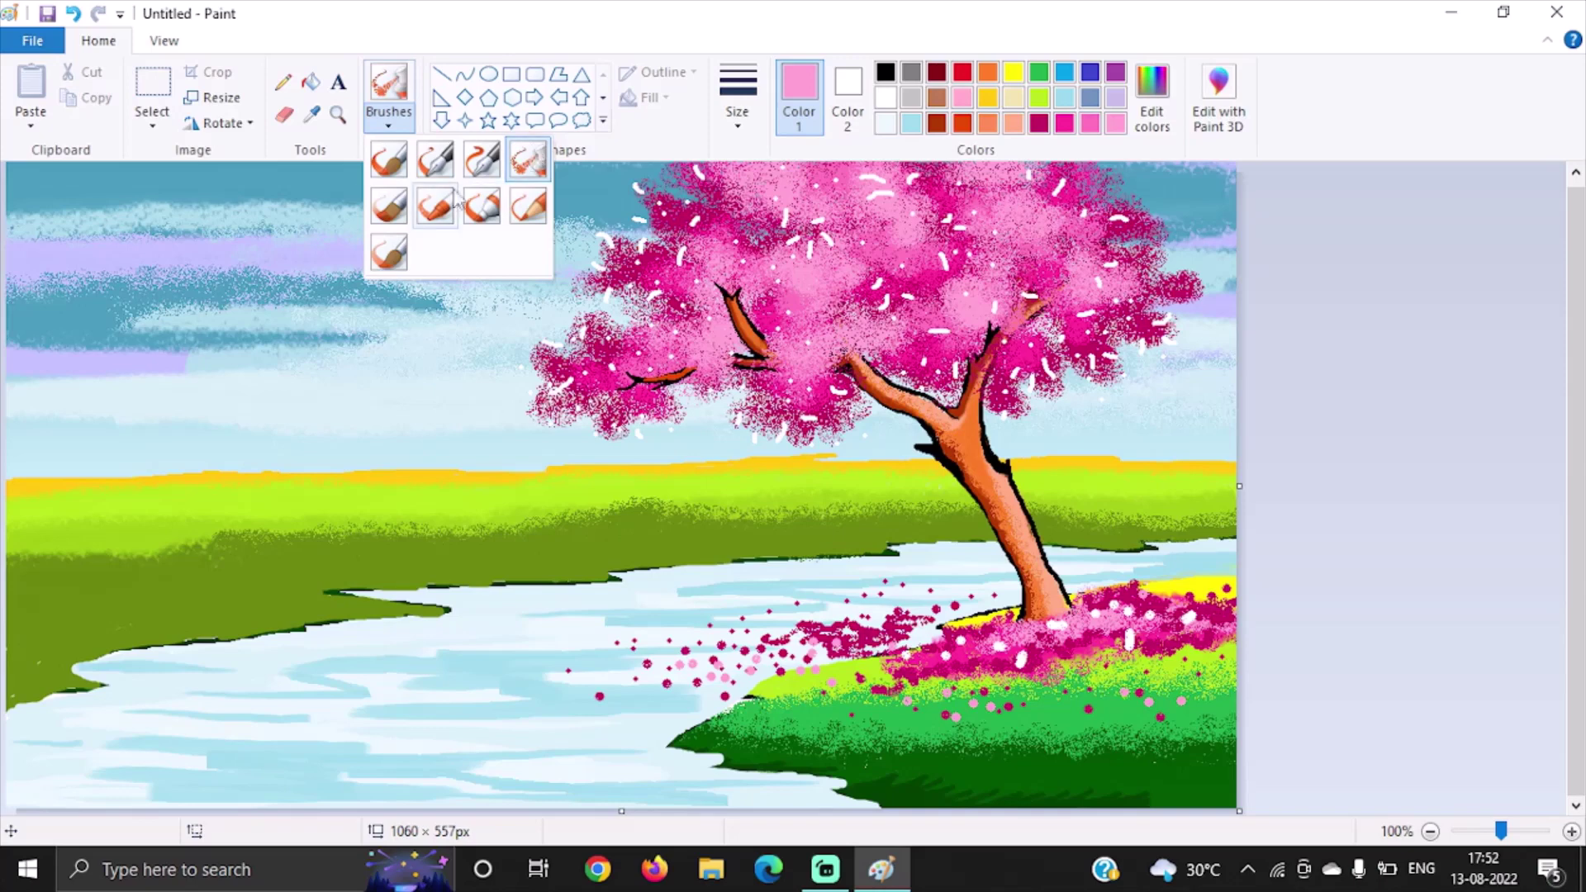
left_click(438, 211)
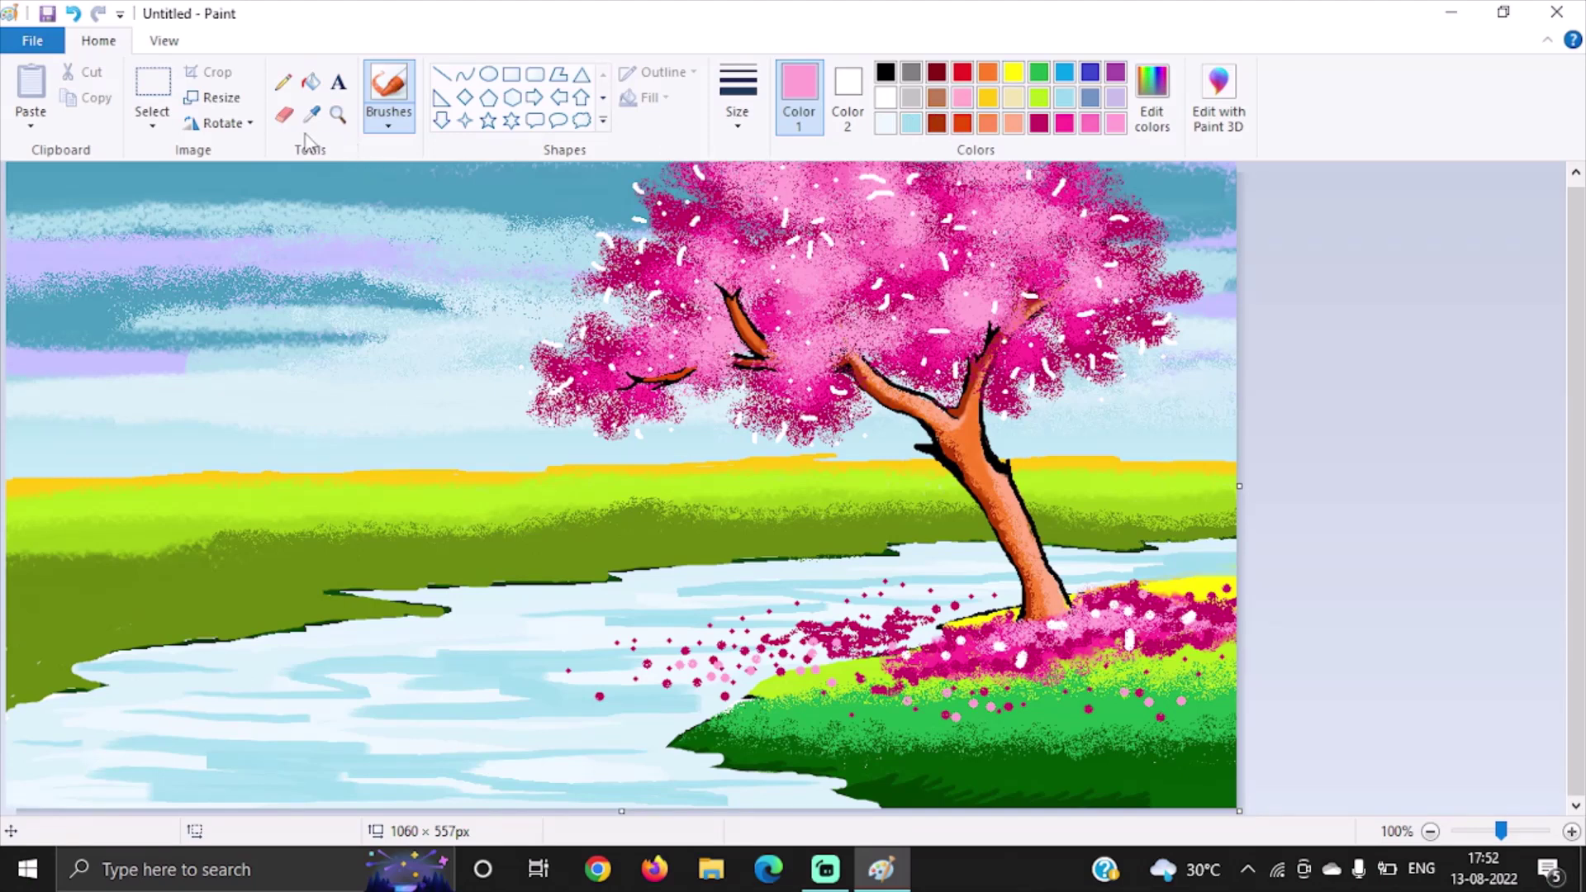
left_click(311, 116)
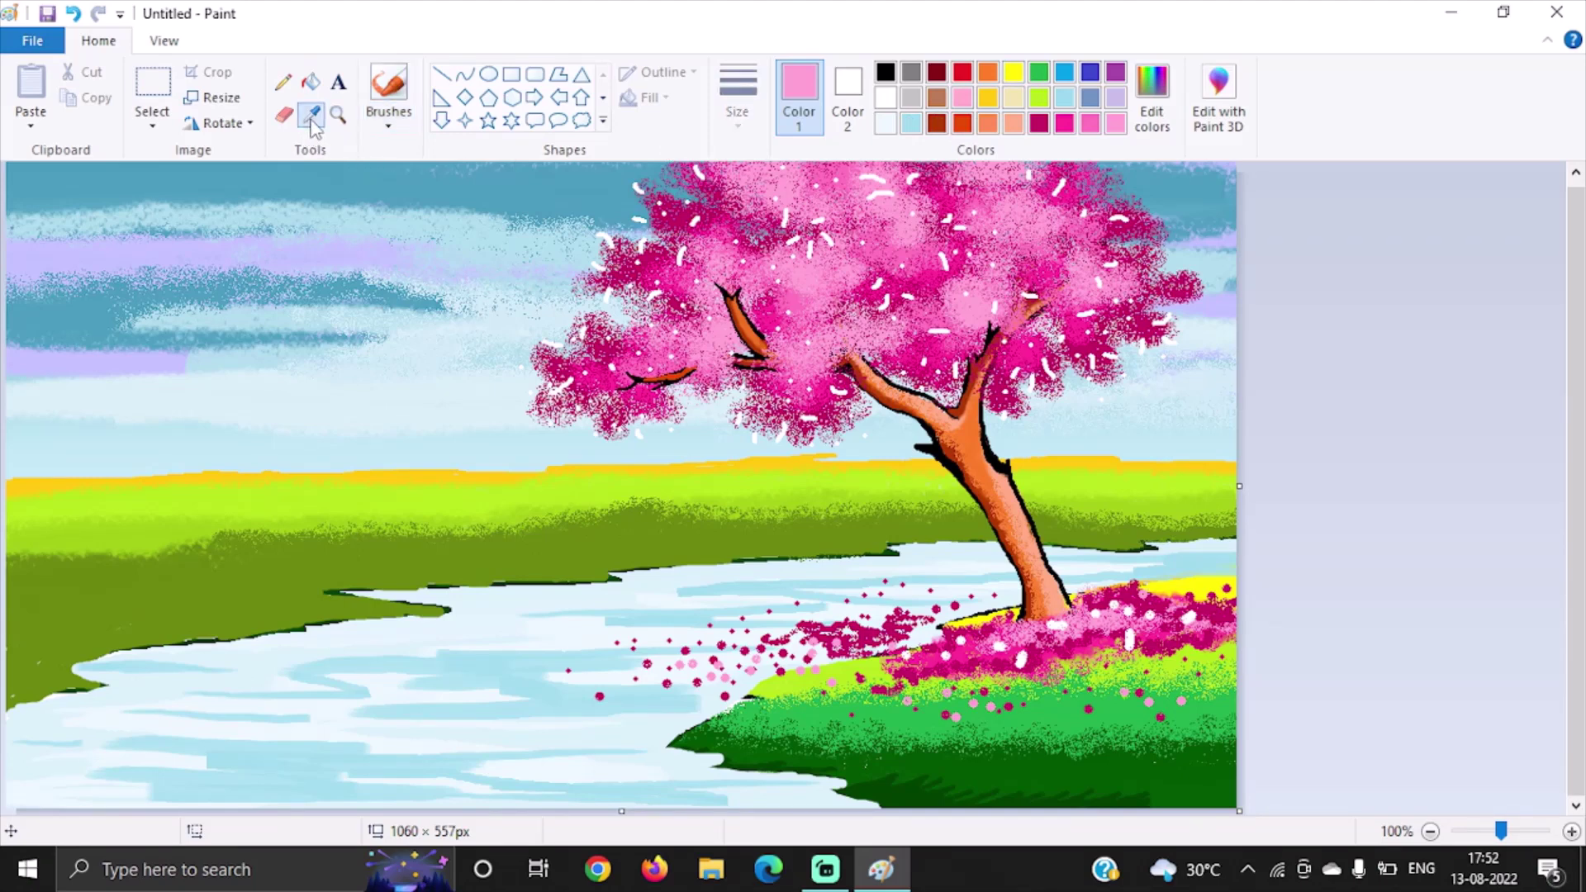
left_click(287, 580)
left_click(1152, 99)
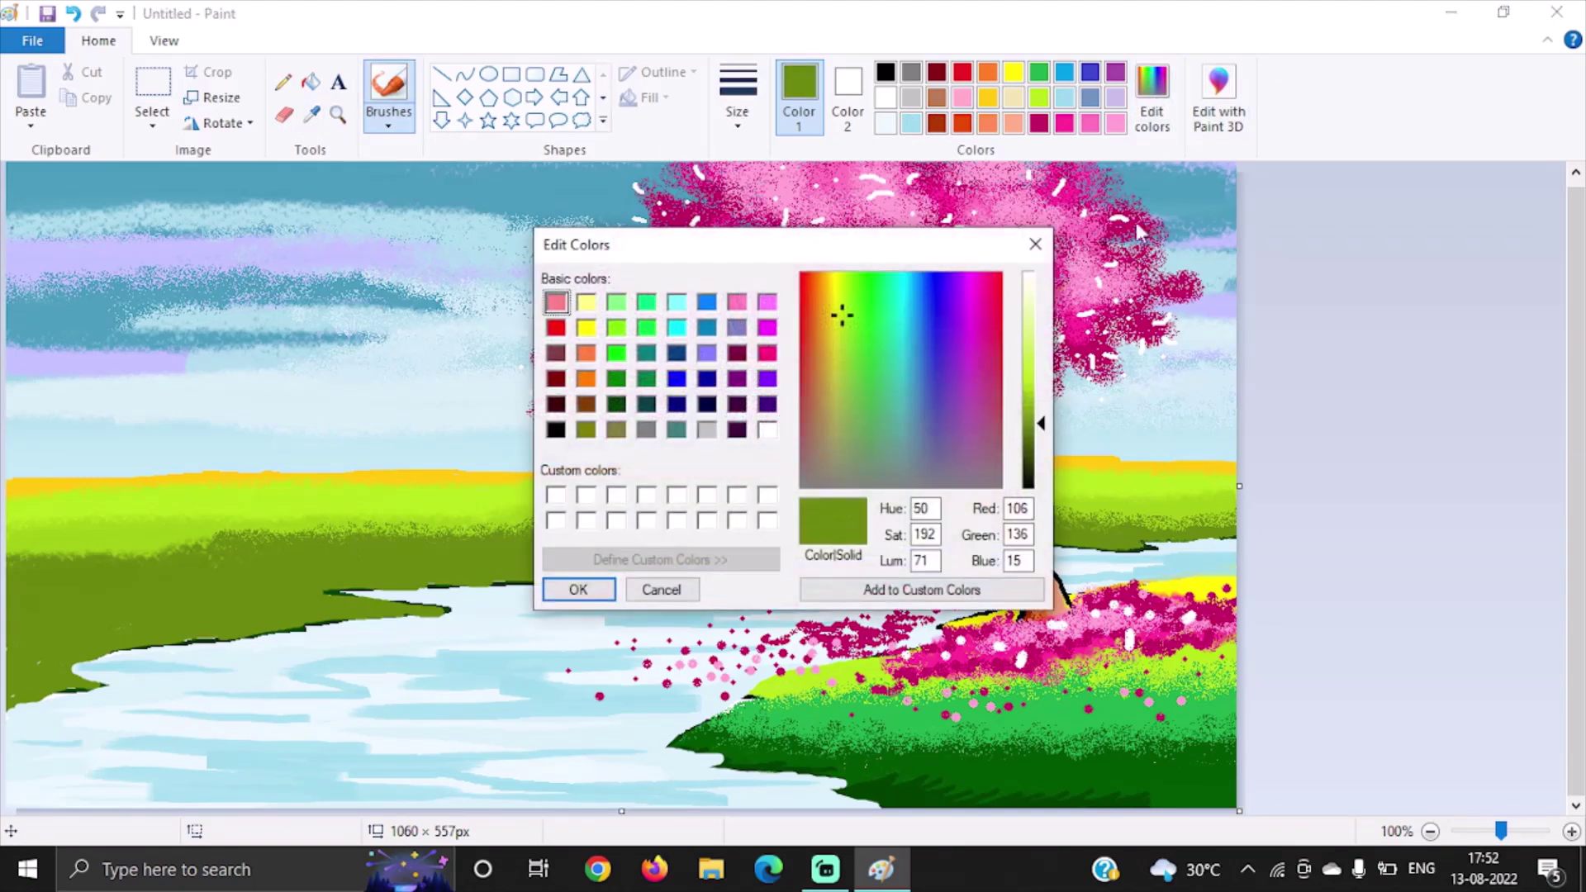
left_click(1030, 439)
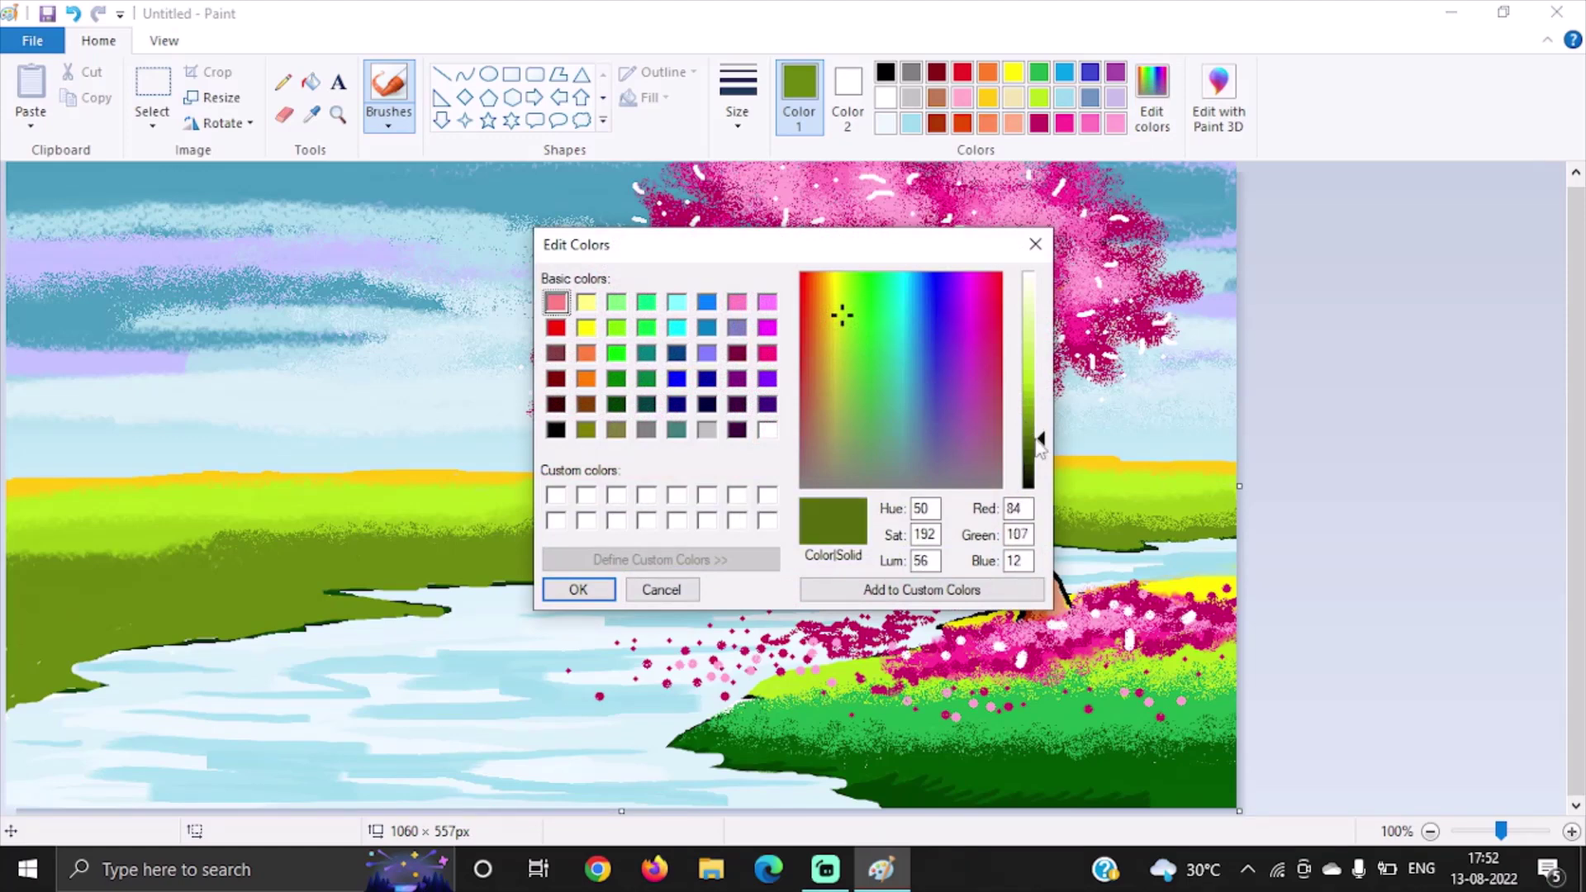
left_click(1039, 446)
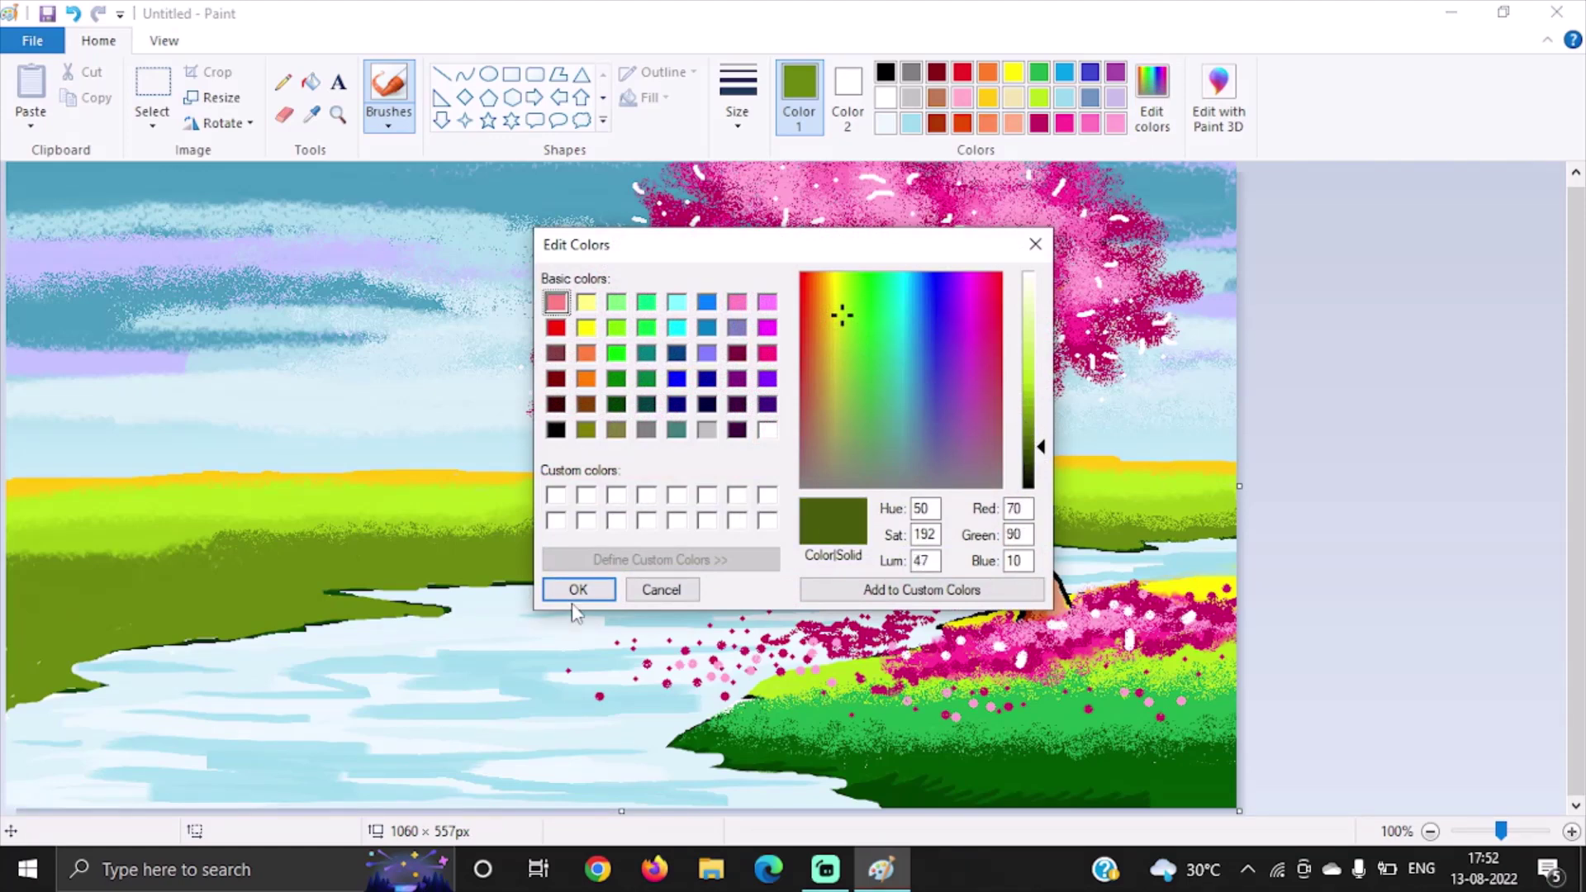
left_click(577, 590)
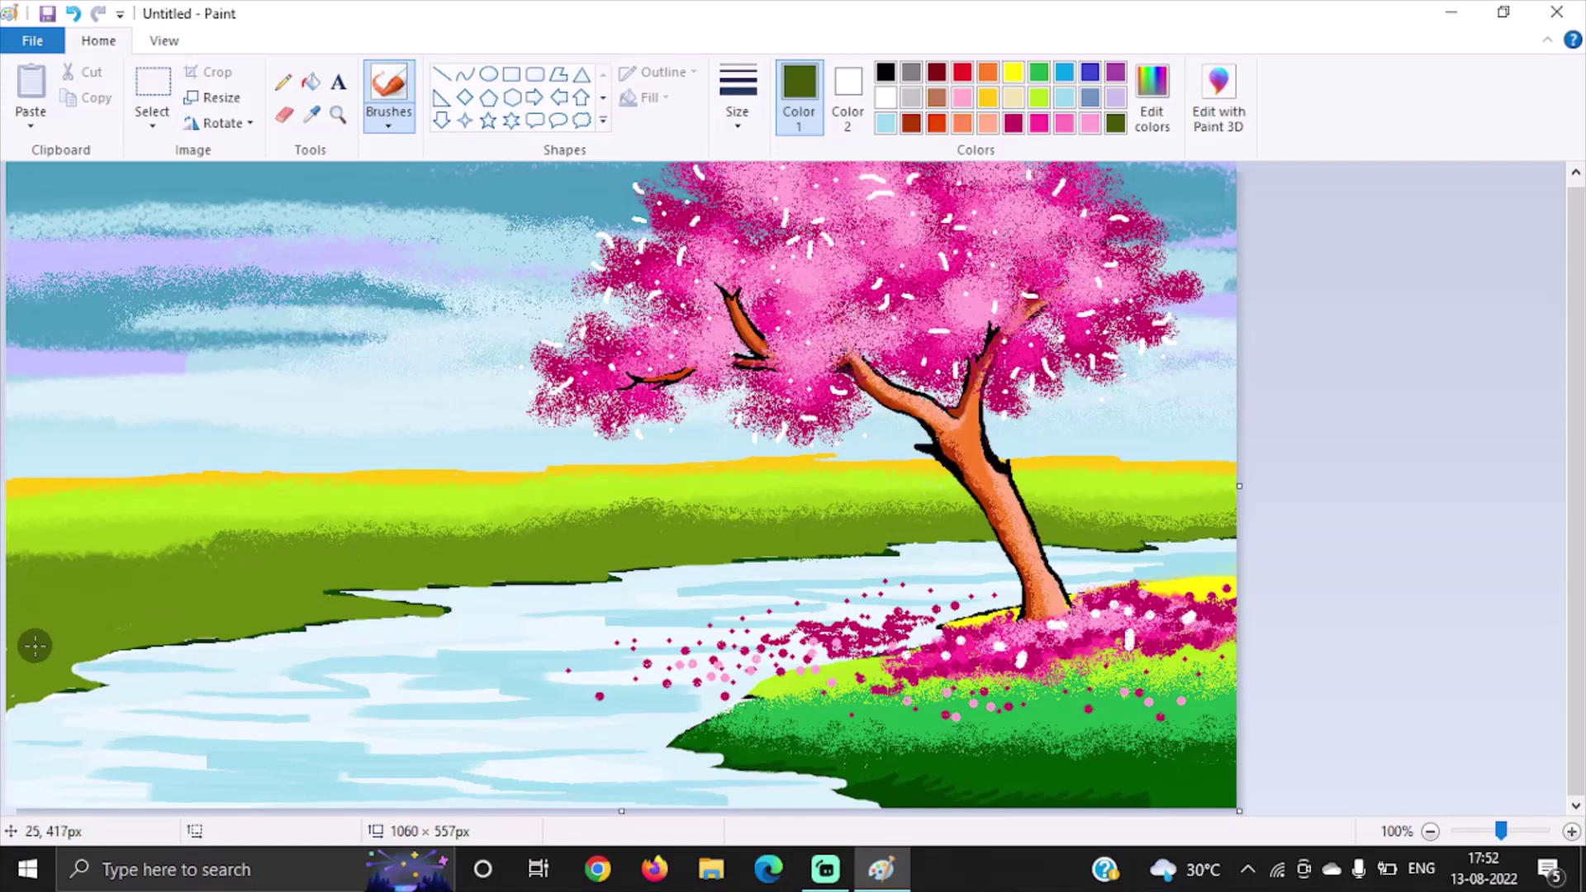
mouse_move(35, 645)
left_mouse_down()
mouse_move(153, 616)
mouse_move(297, 611)
mouse_move(33, 649)
mouse_move(64, 650)
mouse_move(8, 677)
mouse_move(193, 616)
mouse_move(318, 605)
mouse_move(245, 593)
mouse_move(304, 578)
mouse_move(607, 567)
left_mouse_up()
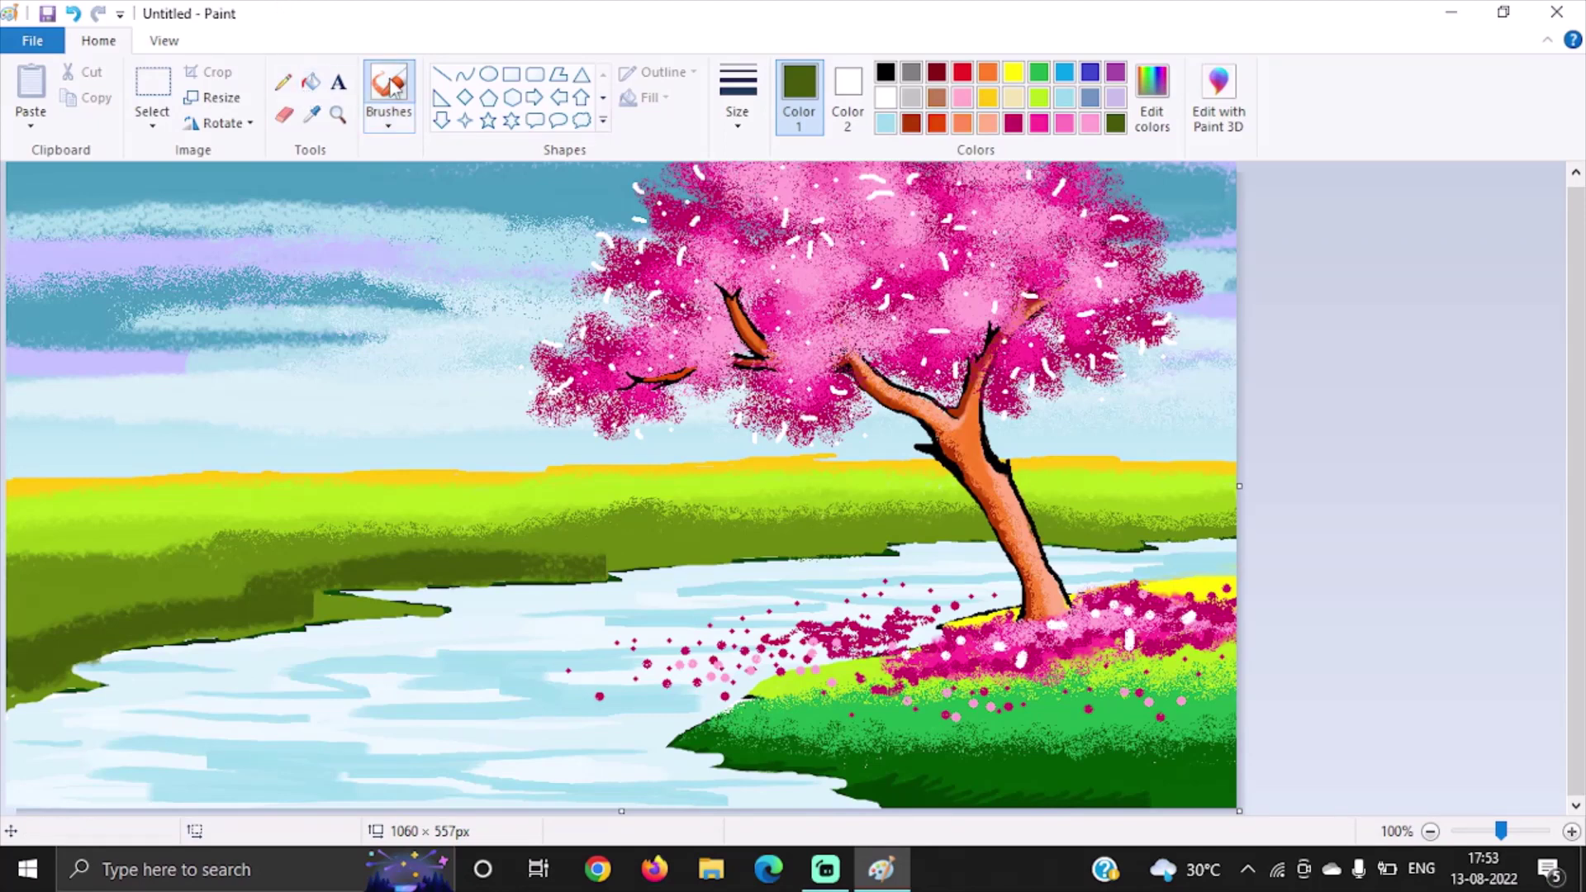
Step: Extend the dark olive shading with the plain brush along the far bank's whole waterline, giving it ragged edges
left_click(393, 119)
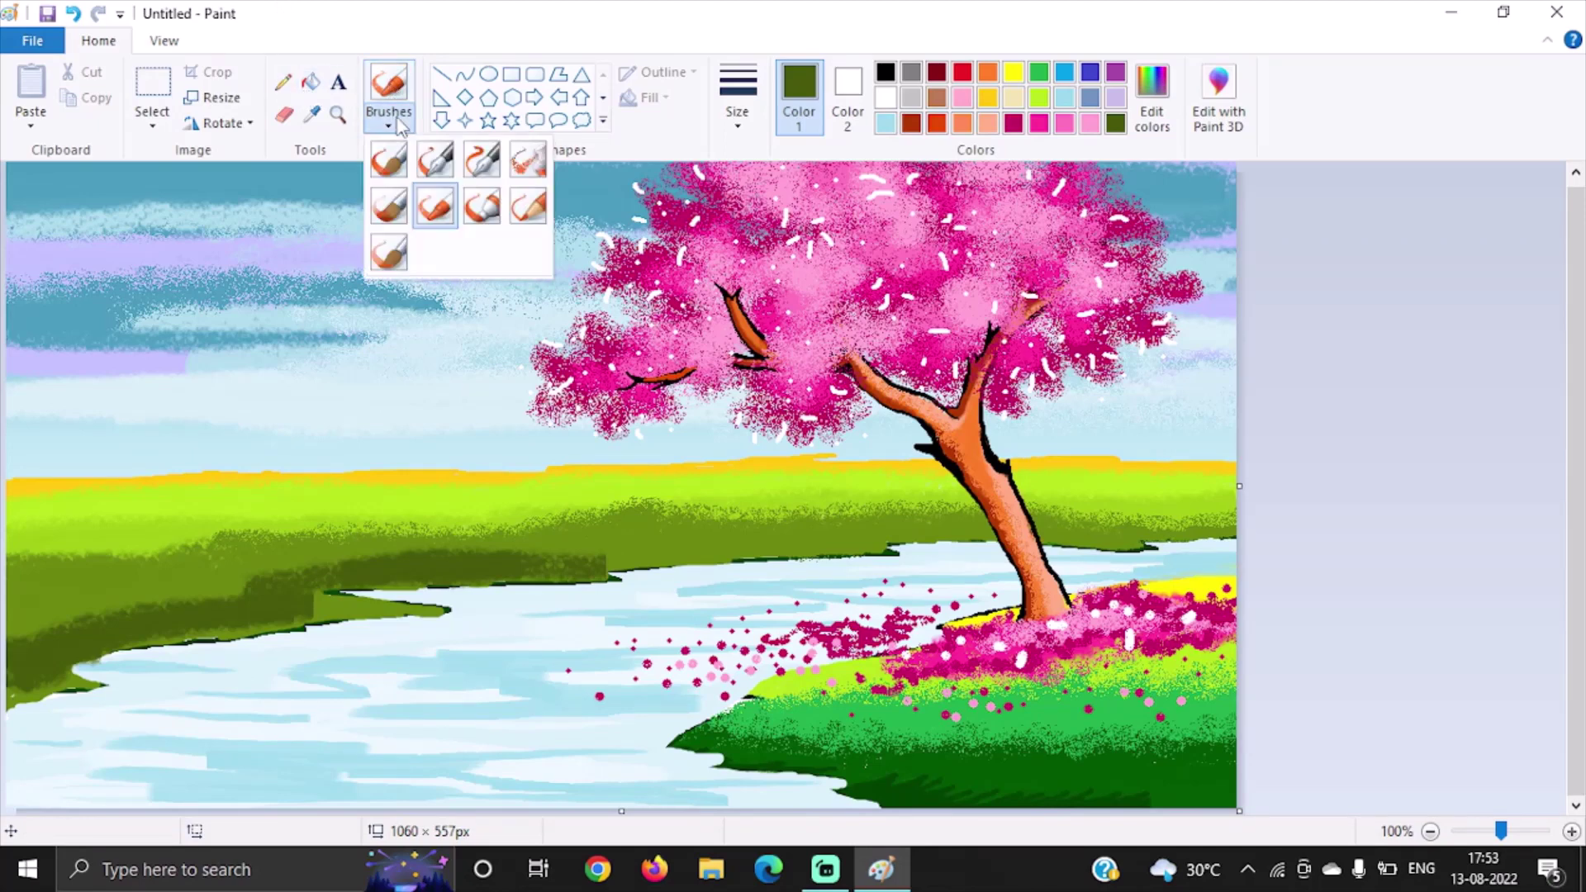
left_click(399, 177)
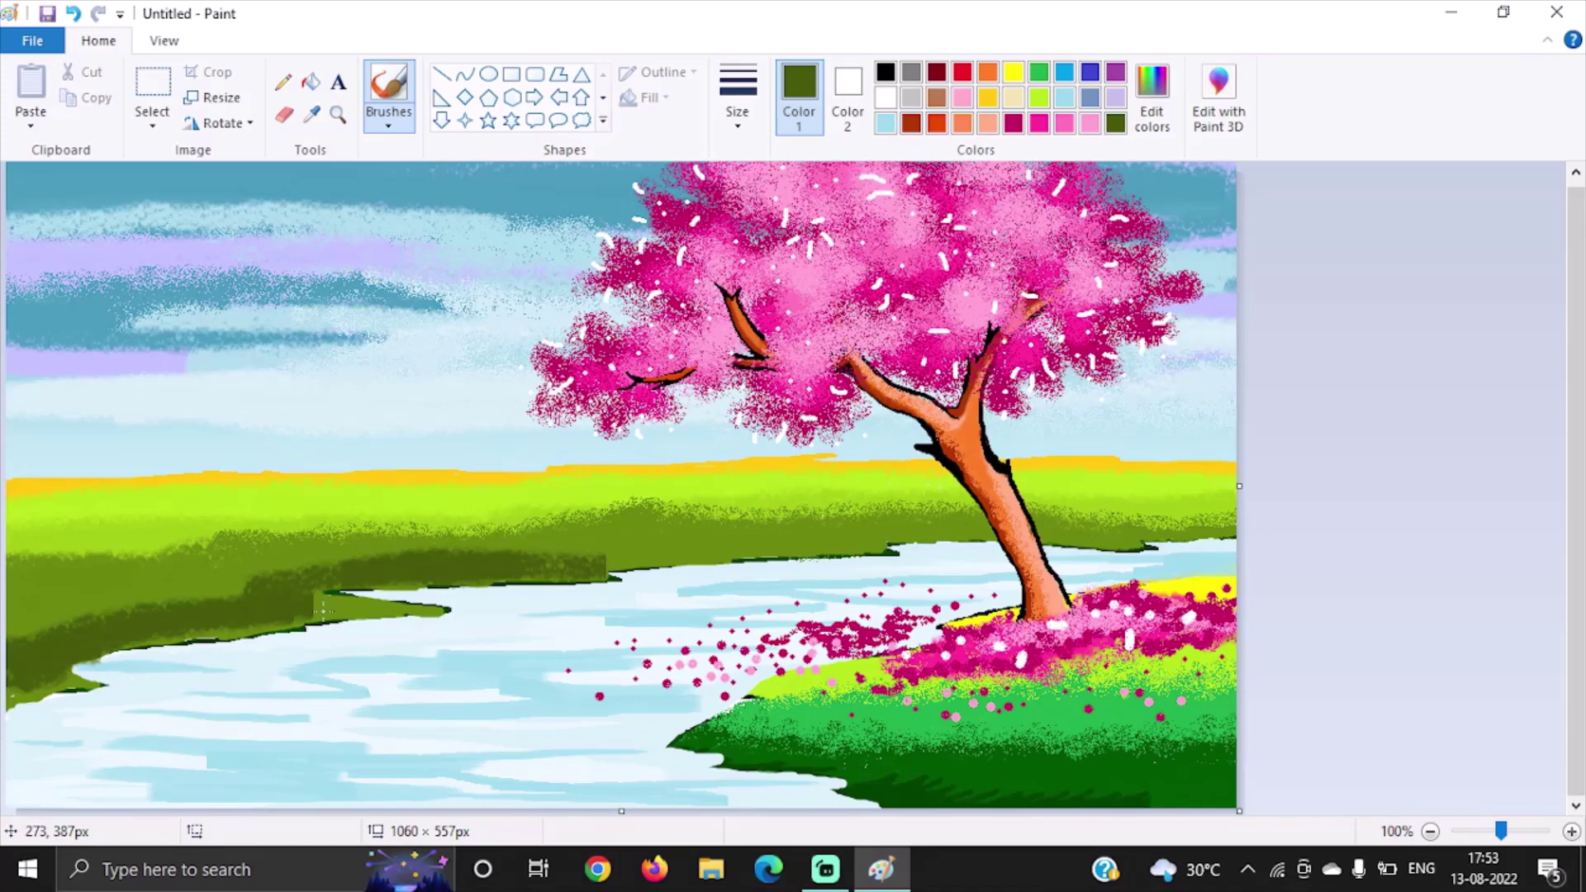
mouse_move(323, 611)
left_mouse_down()
mouse_move(291, 611)
mouse_move(325, 588)
mouse_move(359, 606)
mouse_move(324, 608)
mouse_move(405, 612)
mouse_move(117, 642)
mouse_move(158, 637)
mouse_move(33, 678)
mouse_move(116, 680)
mouse_move(6, 708)
left_mouse_up()
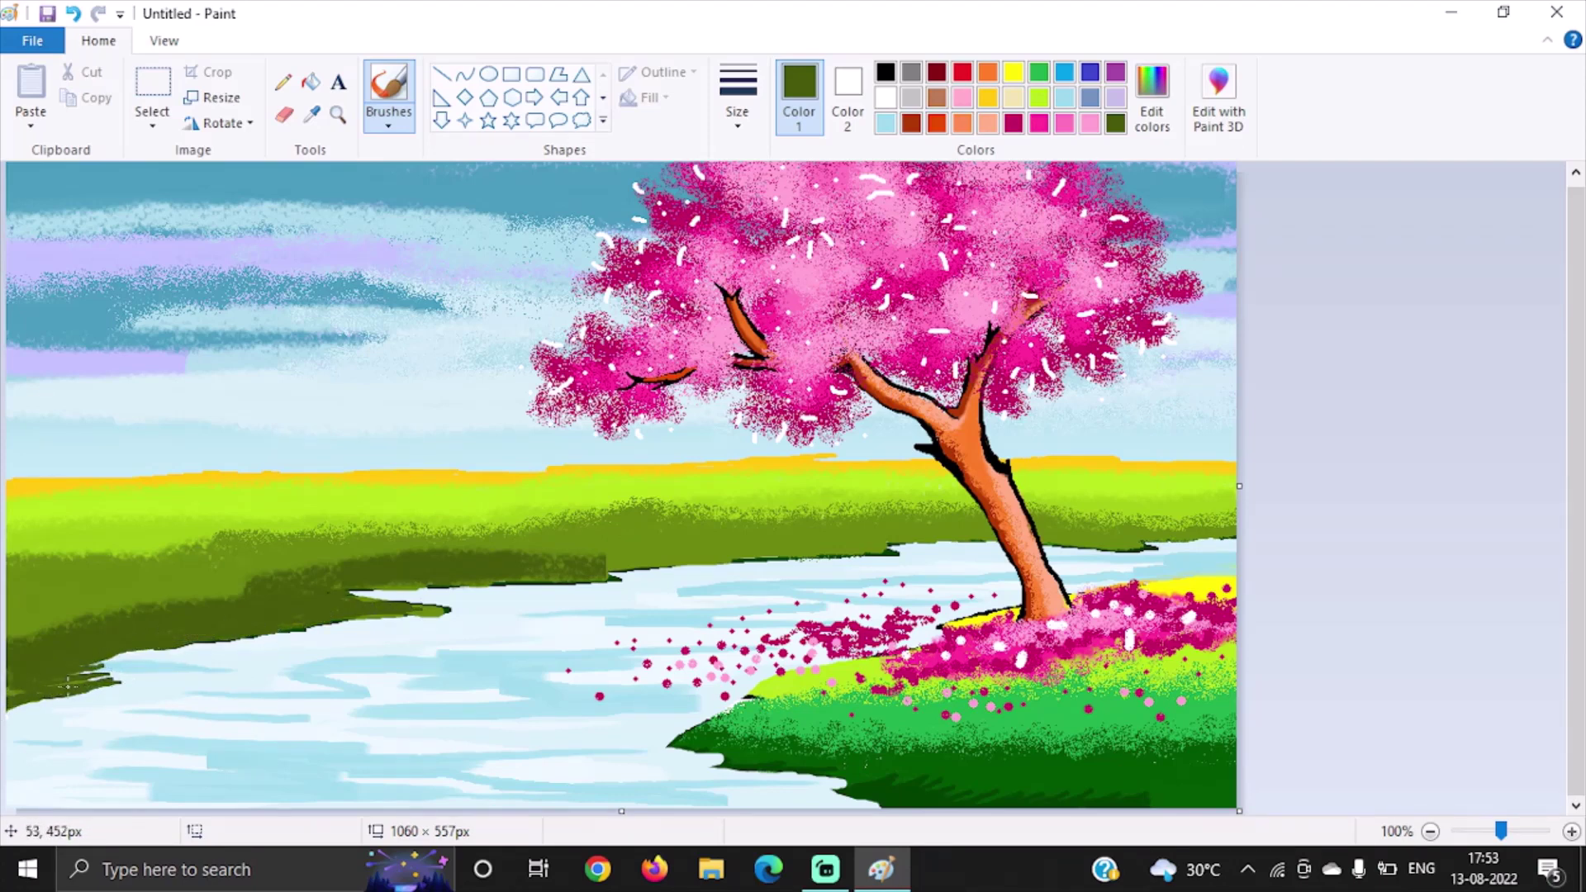
mouse_move(550, 557)
left_mouse_down()
mouse_move(666, 554)
mouse_move(529, 565)
mouse_move(829, 546)
mouse_move(662, 559)
mouse_move(707, 550)
left_mouse_up()
mouse_move(796, 535)
left_mouse_down()
mouse_move(857, 556)
mouse_move(935, 531)
mouse_move(986, 536)
mouse_move(886, 539)
left_mouse_up()
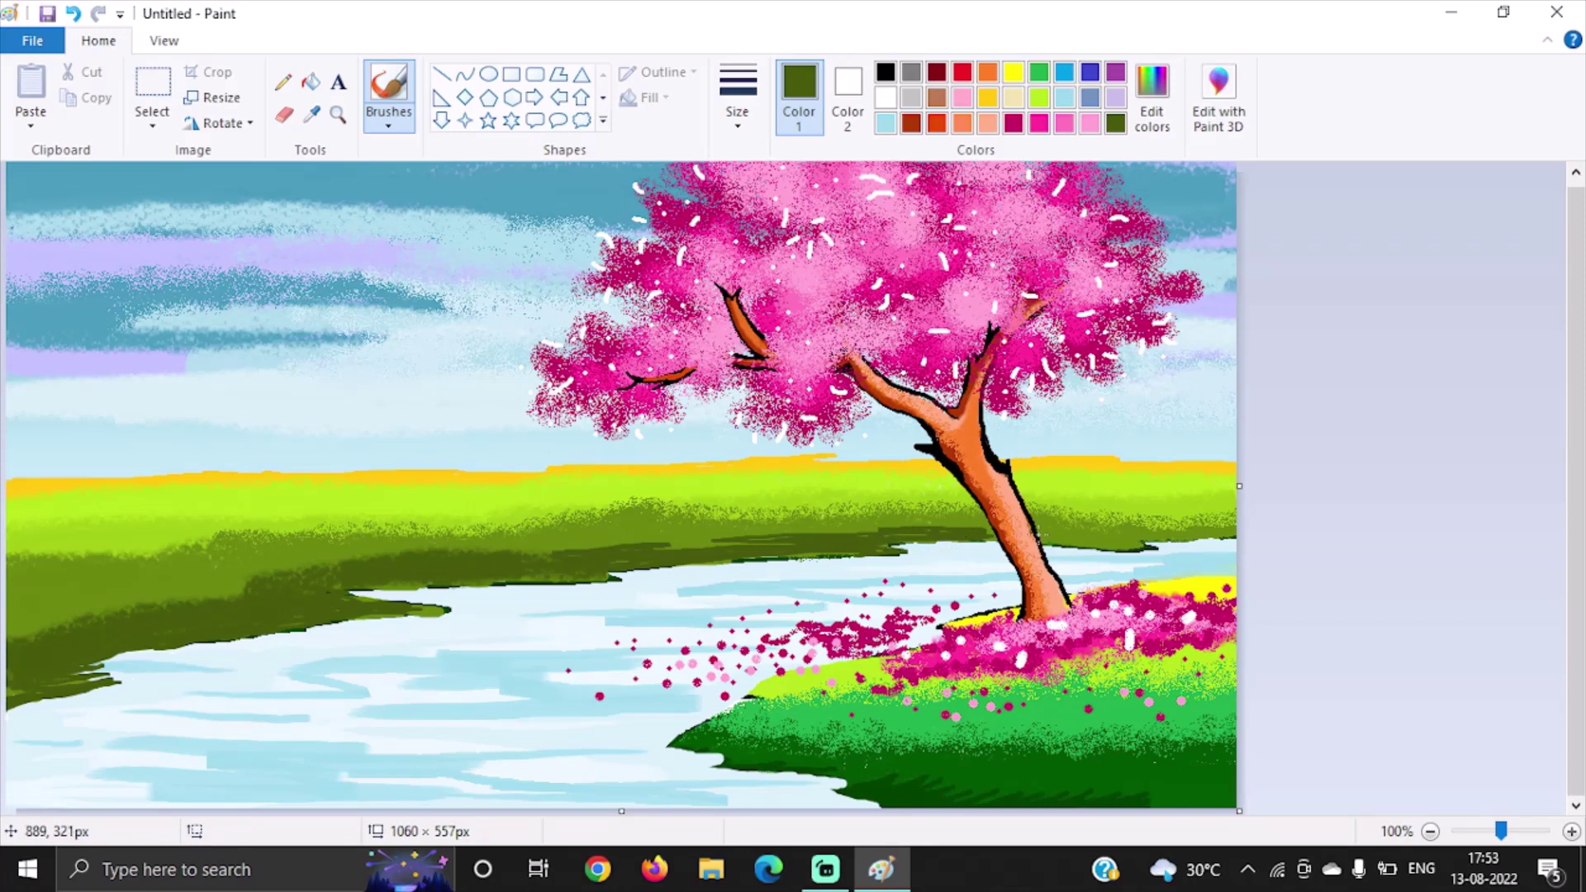
mouse_move(1038, 535)
left_mouse_down()
mouse_move(1267, 534)
mouse_move(1108, 539)
mouse_move(1186, 541)
mouse_move(1147, 546)
left_mouse_up()
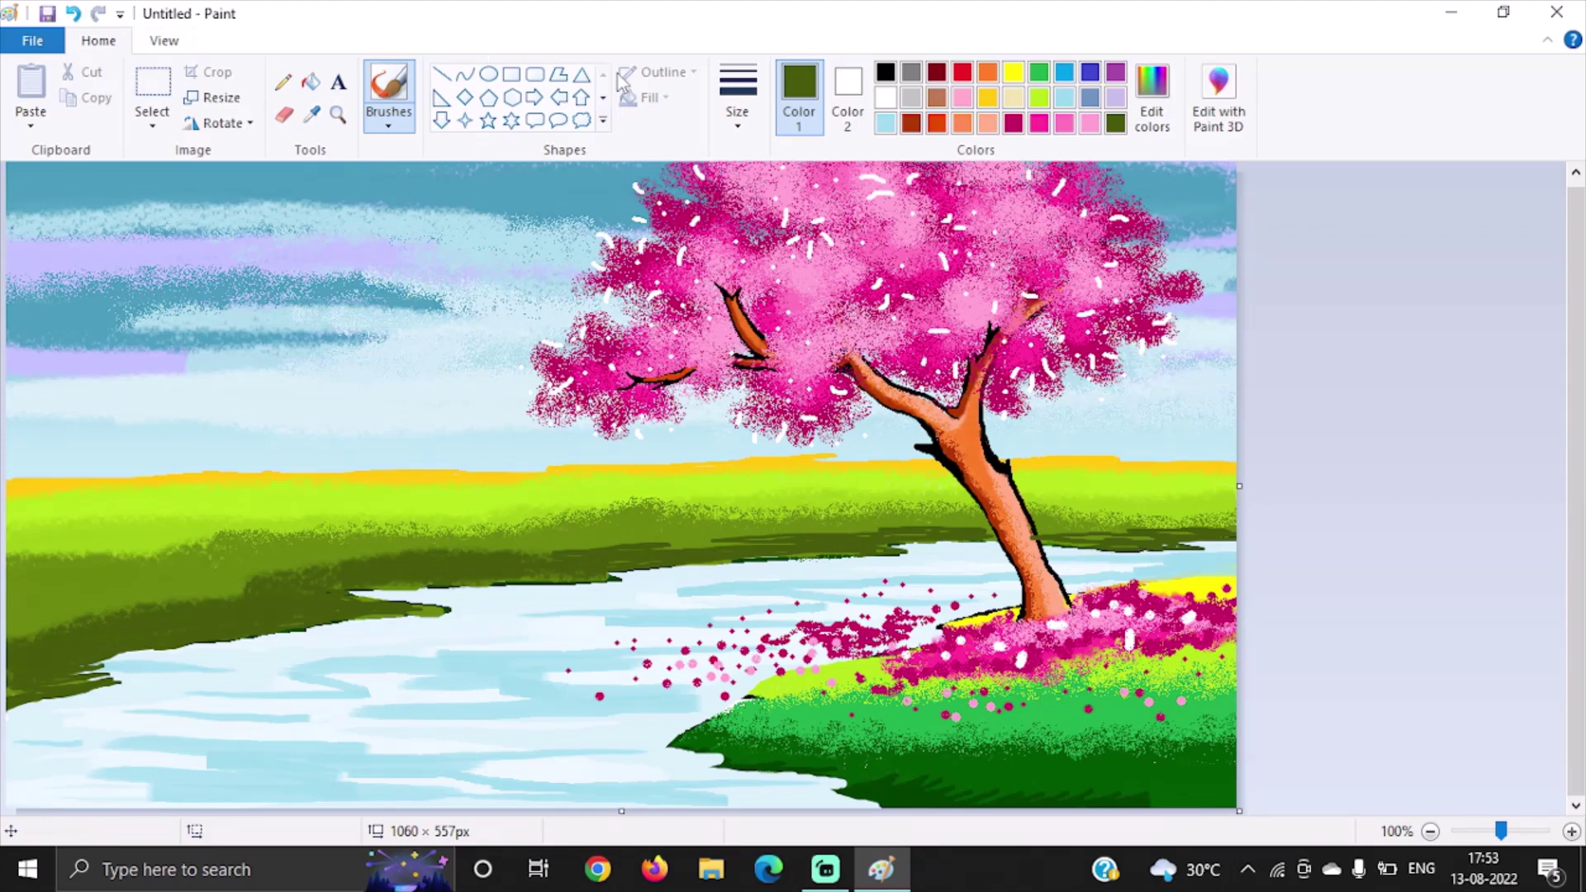
Step: Darken the olive to RGB 30, 38, 4 and paint a ragged shadow on the near end of the far bank's waterline
left_click(1152, 97)
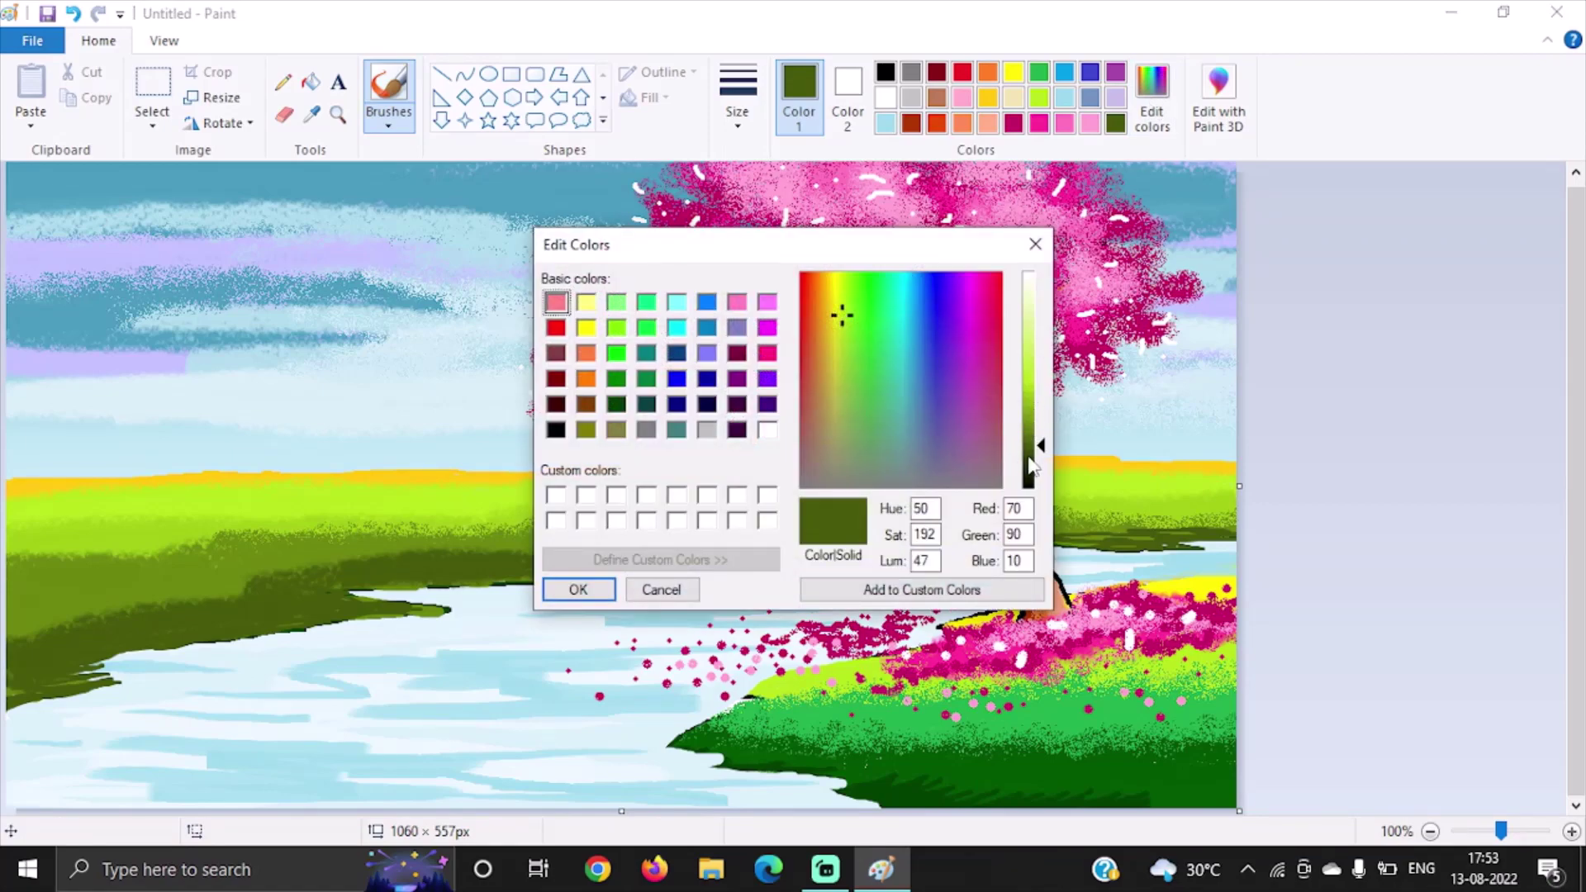
left_click(1037, 462)
left_click(1039, 472)
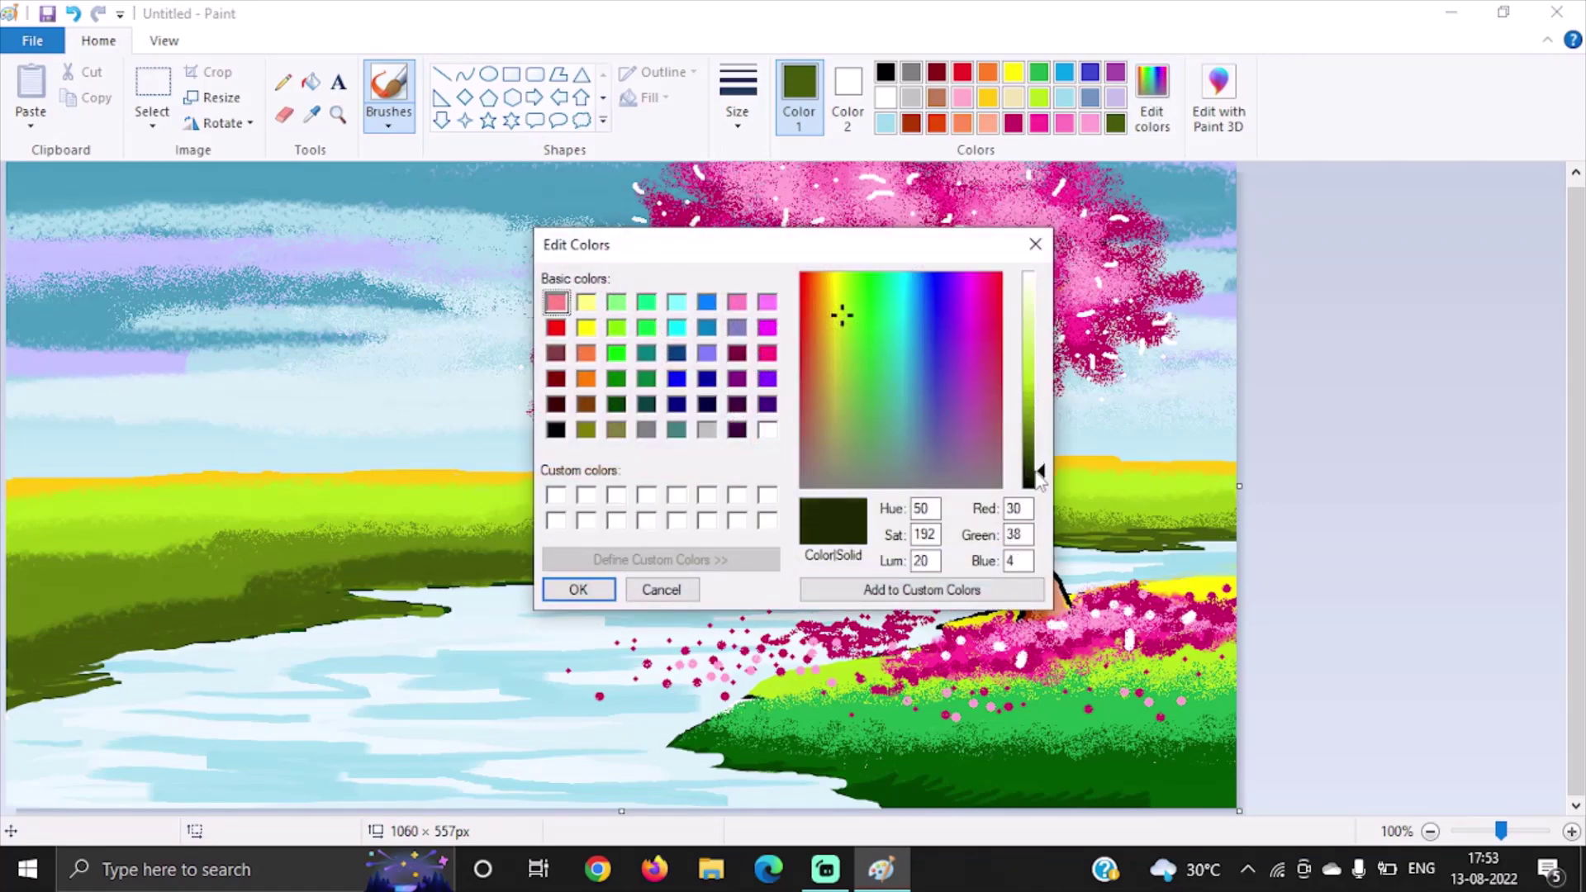
left_click(578, 589)
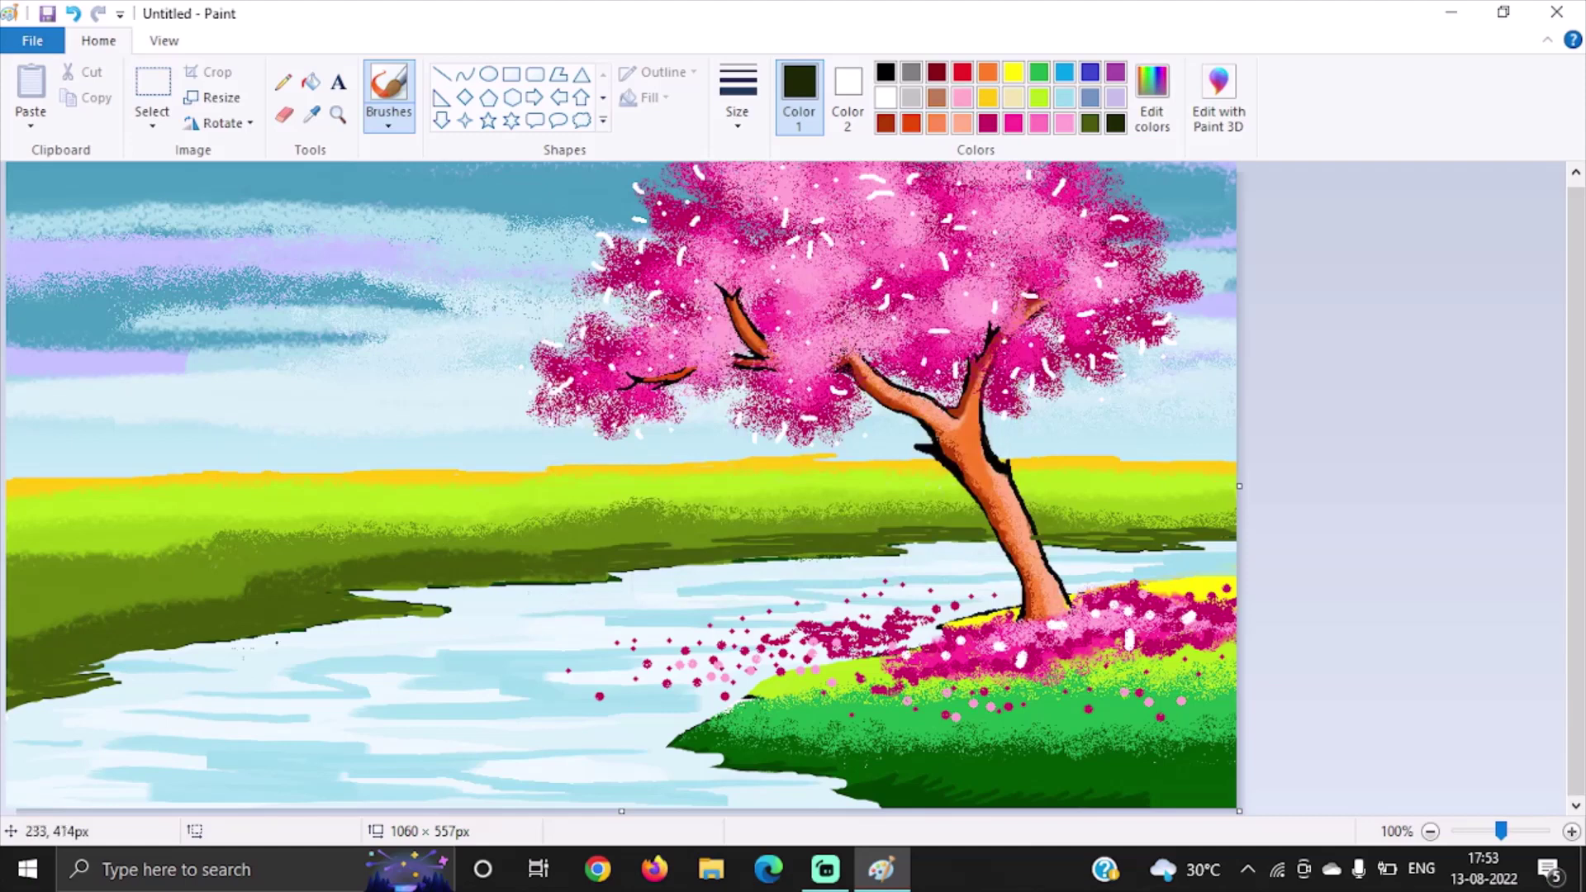
mouse_move(81, 660)
left_mouse_down()
mouse_move(194, 638)
mouse_move(44, 648)
mouse_move(95, 644)
mouse_move(125, 667)
mouse_move(33, 687)
mouse_move(65, 680)
mouse_move(77, 697)
mouse_move(141, 669)
mouse_move(99, 664)
mouse_move(165, 658)
mouse_move(97, 655)
mouse_move(121, 664)
mouse_move(14, 683)
mouse_move(35, 682)
left_mouse_up()
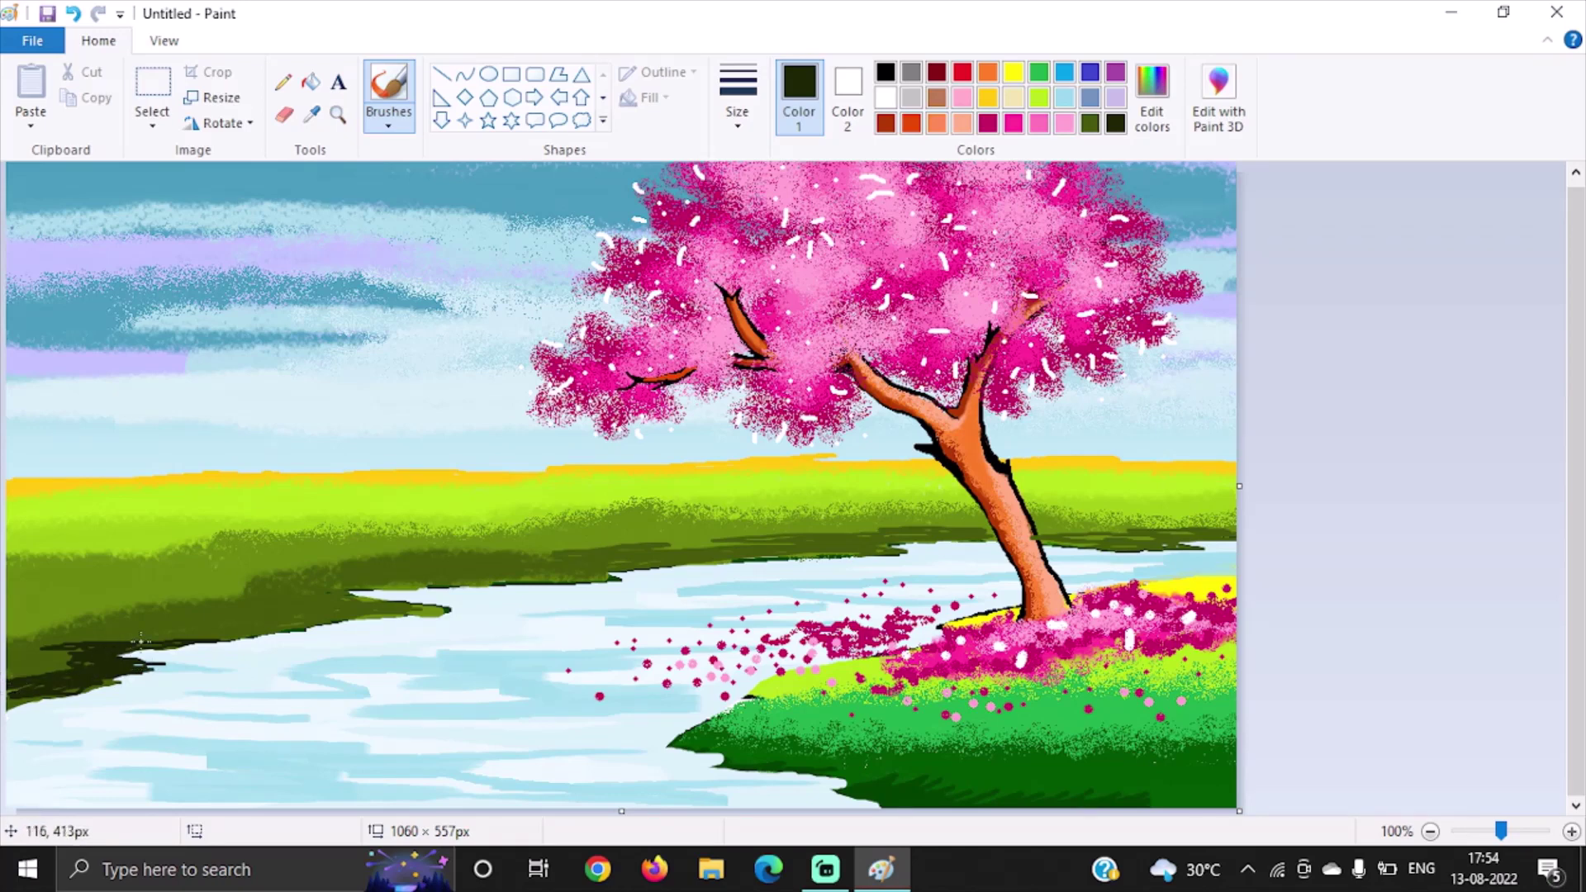
mouse_move(197, 639)
left_mouse_down()
mouse_move(320, 631)
mouse_move(206, 622)
mouse_move(289, 637)
mouse_move(250, 632)
mouse_move(446, 610)
mouse_move(304, 580)
left_mouse_up()
key("ctrl+z")
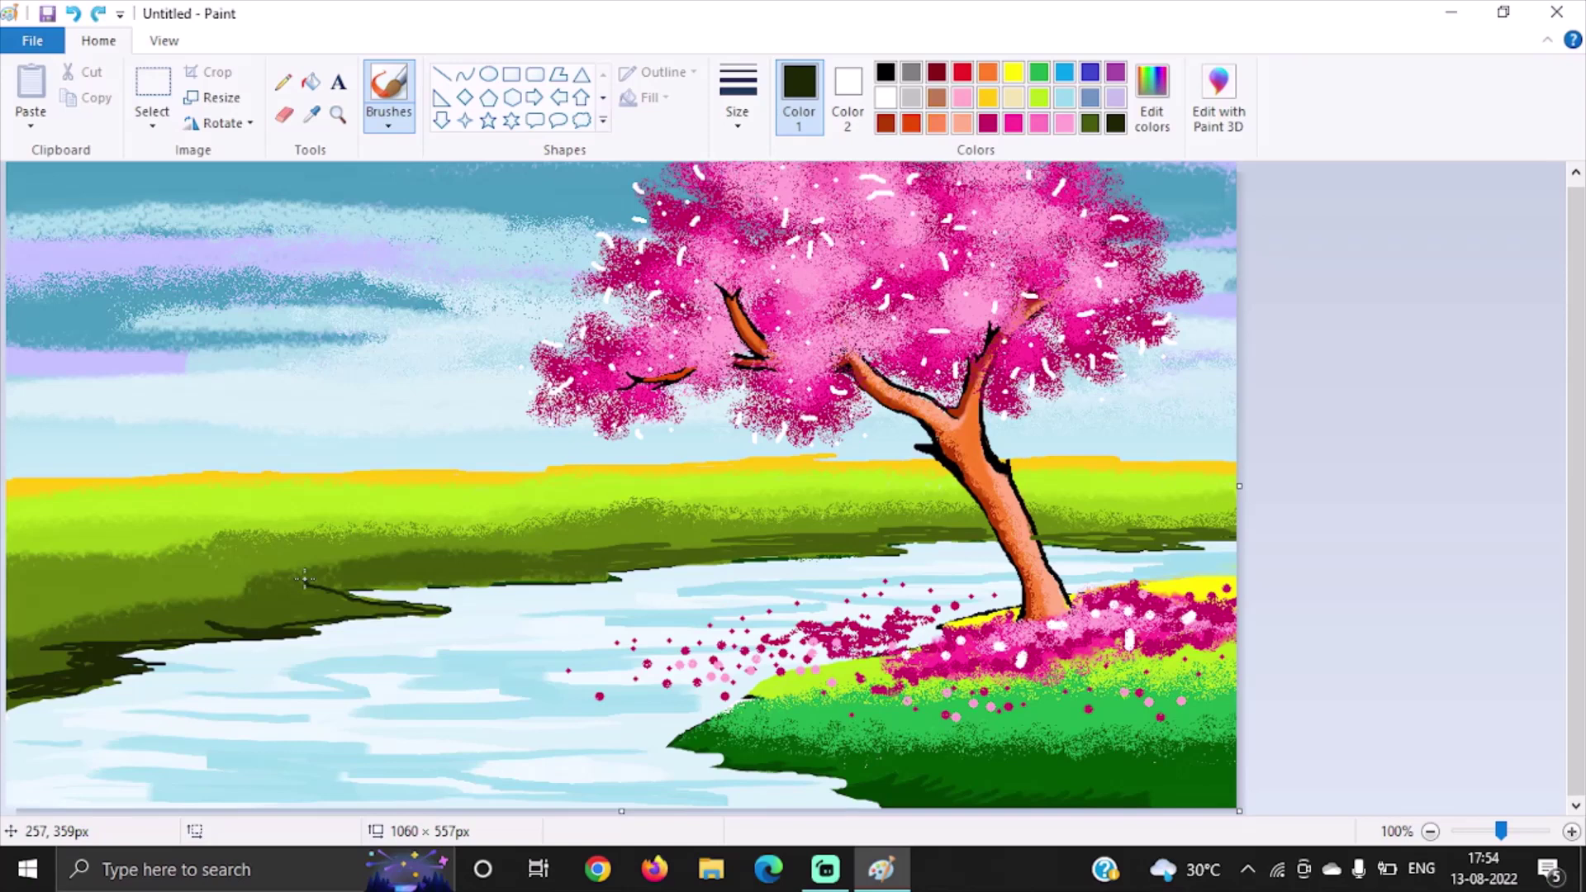
key("ctrl+z")
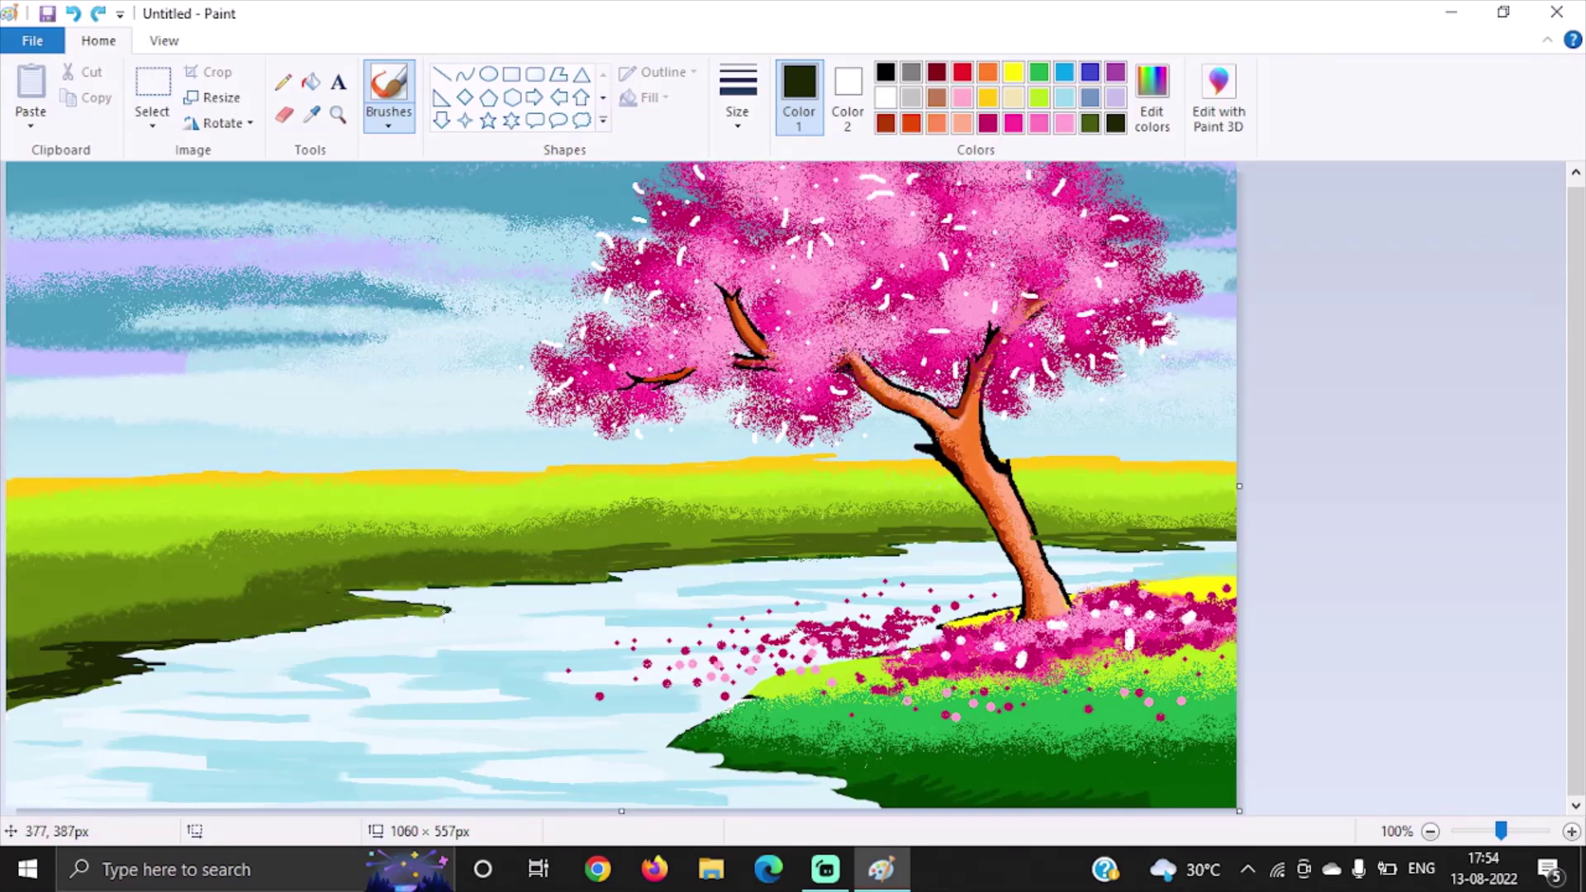
Step: Paint ragged dark olive shadow strokes along the rest of the far bank's waterline and the lower edge of the near green bank
mouse_move(355, 590)
left_mouse_down()
mouse_move(309, 584)
mouse_move(611, 566)
mouse_move(513, 578)
mouse_move(629, 586)
mouse_move(578, 567)
mouse_move(774, 553)
mouse_move(557, 555)
mouse_move(835, 549)
left_mouse_up()
mouse_move(971, 537)
left_mouse_down()
mouse_move(832, 553)
mouse_move(993, 530)
mouse_move(1142, 540)
left_mouse_up()
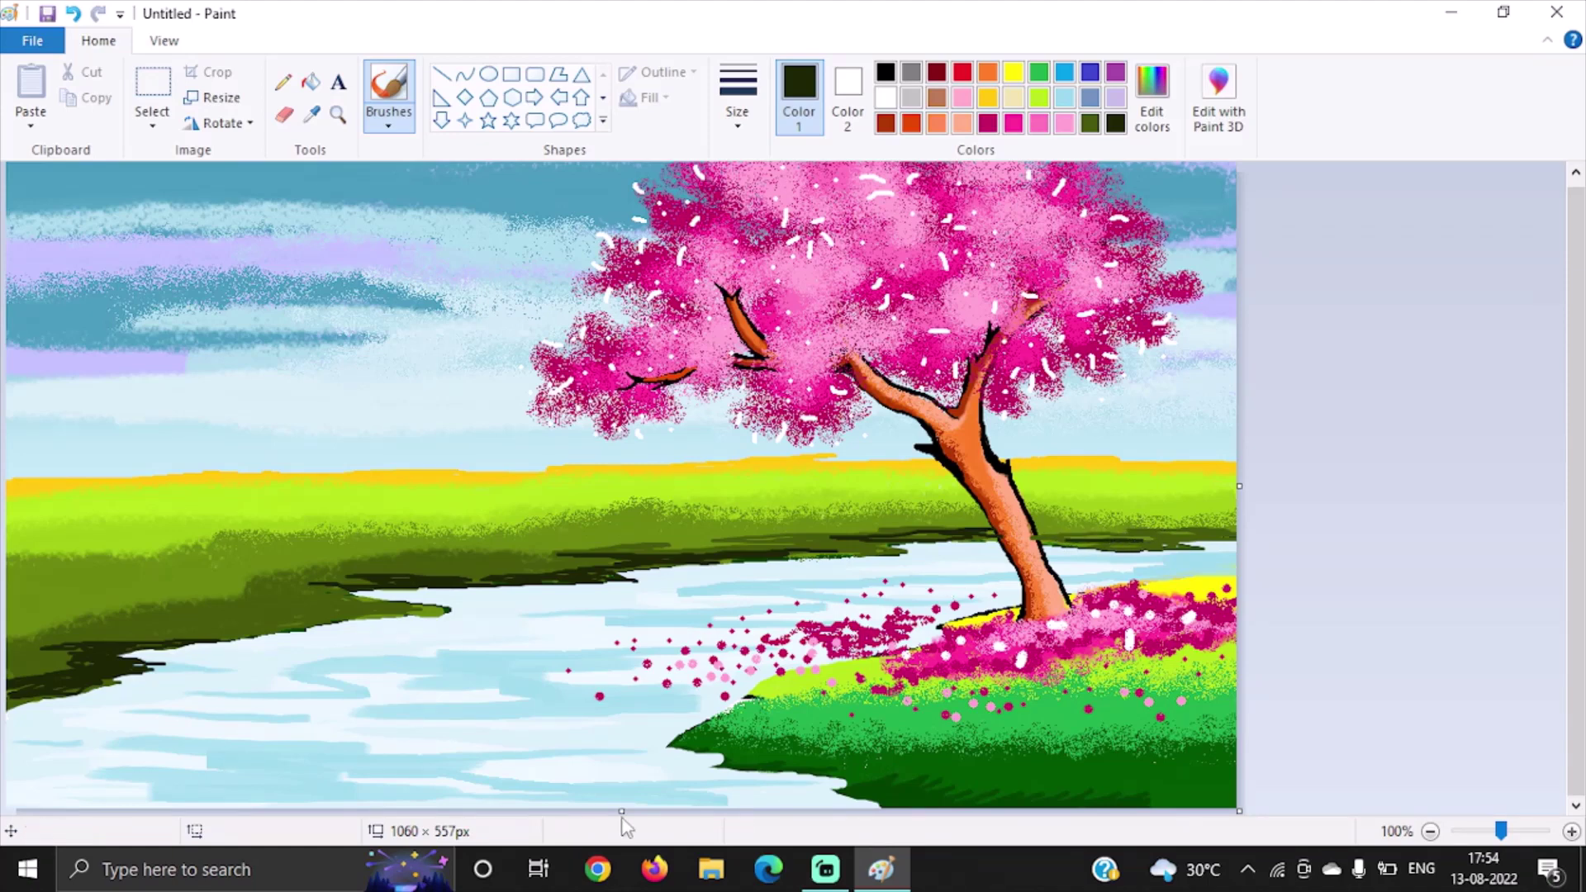
mouse_move(731, 765)
left_mouse_down()
mouse_move(851, 775)
mouse_move(809, 797)
mouse_move(899, 798)
mouse_move(788, 795)
left_mouse_up()
mouse_move(906, 798)
left_mouse_down()
mouse_move(1243, 776)
mouse_move(1238, 798)
mouse_move(1243, 785)
mouse_move(1103, 801)
mouse_move(1213, 801)
mouse_move(1028, 786)
left_mouse_up()
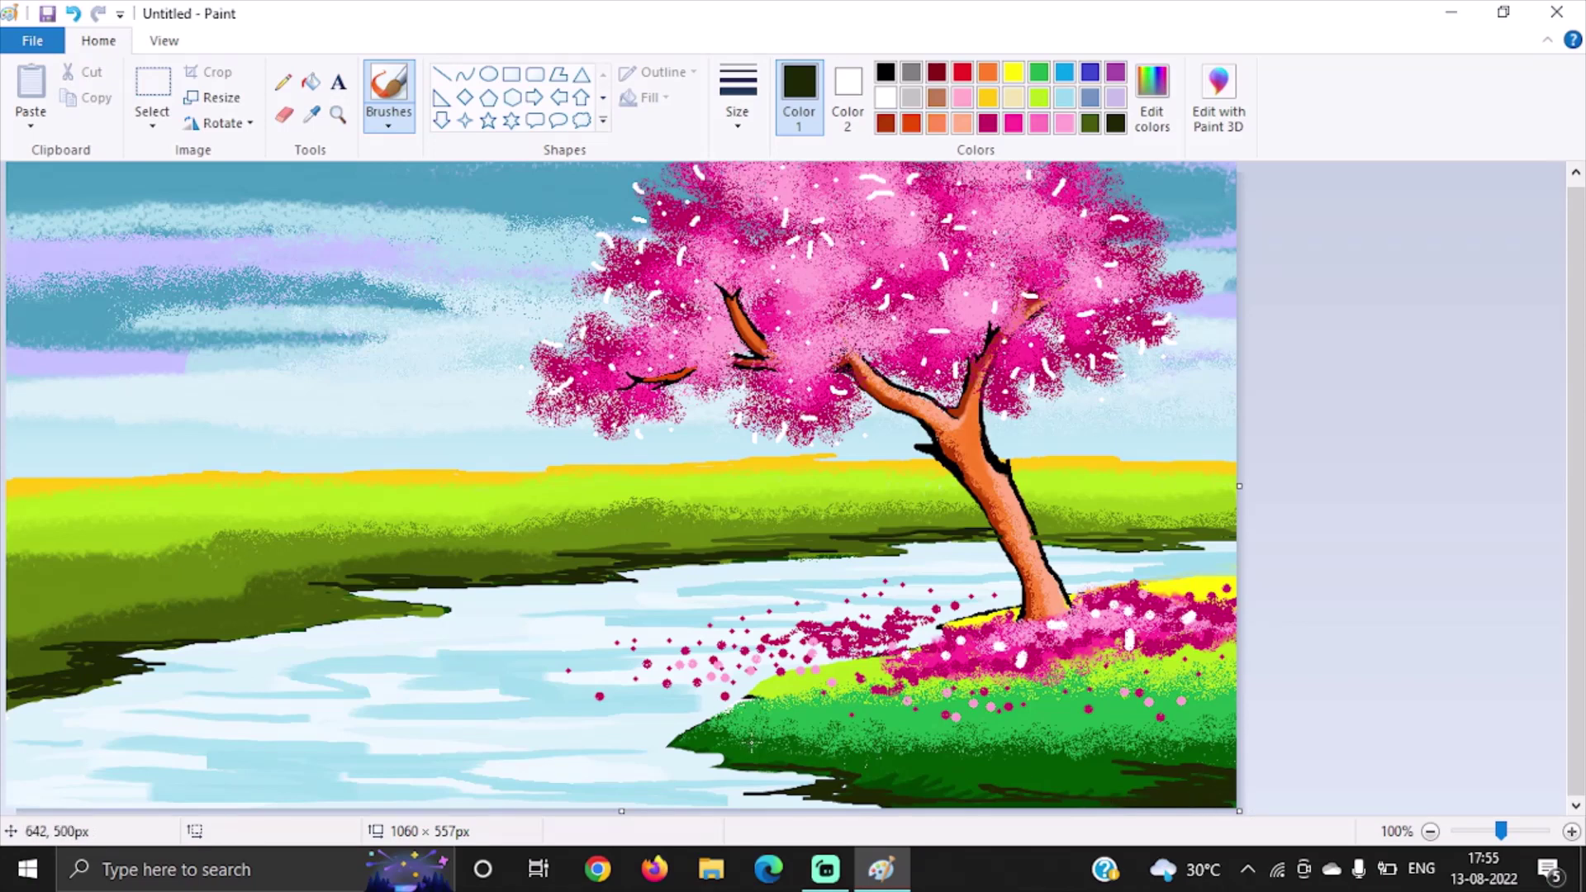
mouse_move(673, 742)
left_mouse_down()
mouse_move(803, 749)
mouse_move(719, 758)
mouse_move(708, 744)
mouse_move(801, 747)
mouse_move(660, 770)
mouse_move(814, 765)
mouse_move(742, 771)
mouse_move(832, 777)
left_mouse_up()
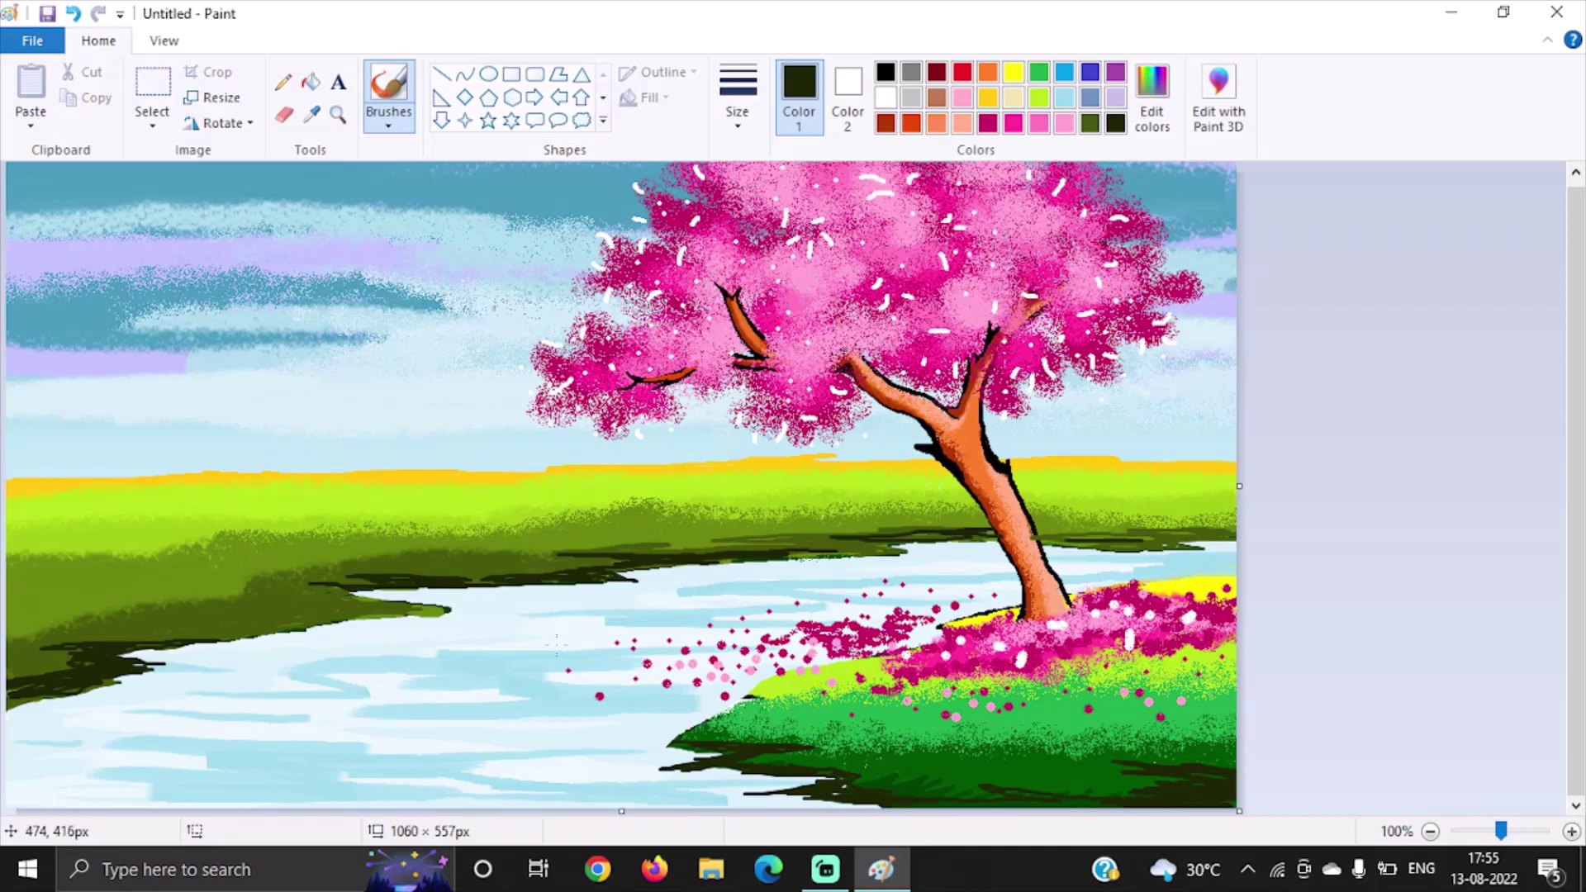
mouse_move(257, 627)
left_mouse_down()
mouse_move(488, 616)
mouse_move(345, 590)
mouse_move(442, 614)
mouse_move(282, 616)
mouse_move(354, 628)
mouse_move(198, 654)
mouse_move(285, 630)
mouse_move(154, 647)
mouse_move(302, 614)
mouse_move(203, 618)
mouse_move(300, 616)
mouse_move(226, 614)
mouse_move(321, 616)
mouse_move(157, 612)
mouse_move(240, 626)
mouse_move(68, 631)
mouse_move(371, 610)
mouse_move(329, 583)
mouse_move(285, 590)
mouse_move(364, 602)
mouse_move(287, 580)
mouse_move(142, 587)
mouse_move(370, 603)
left_mouse_up()
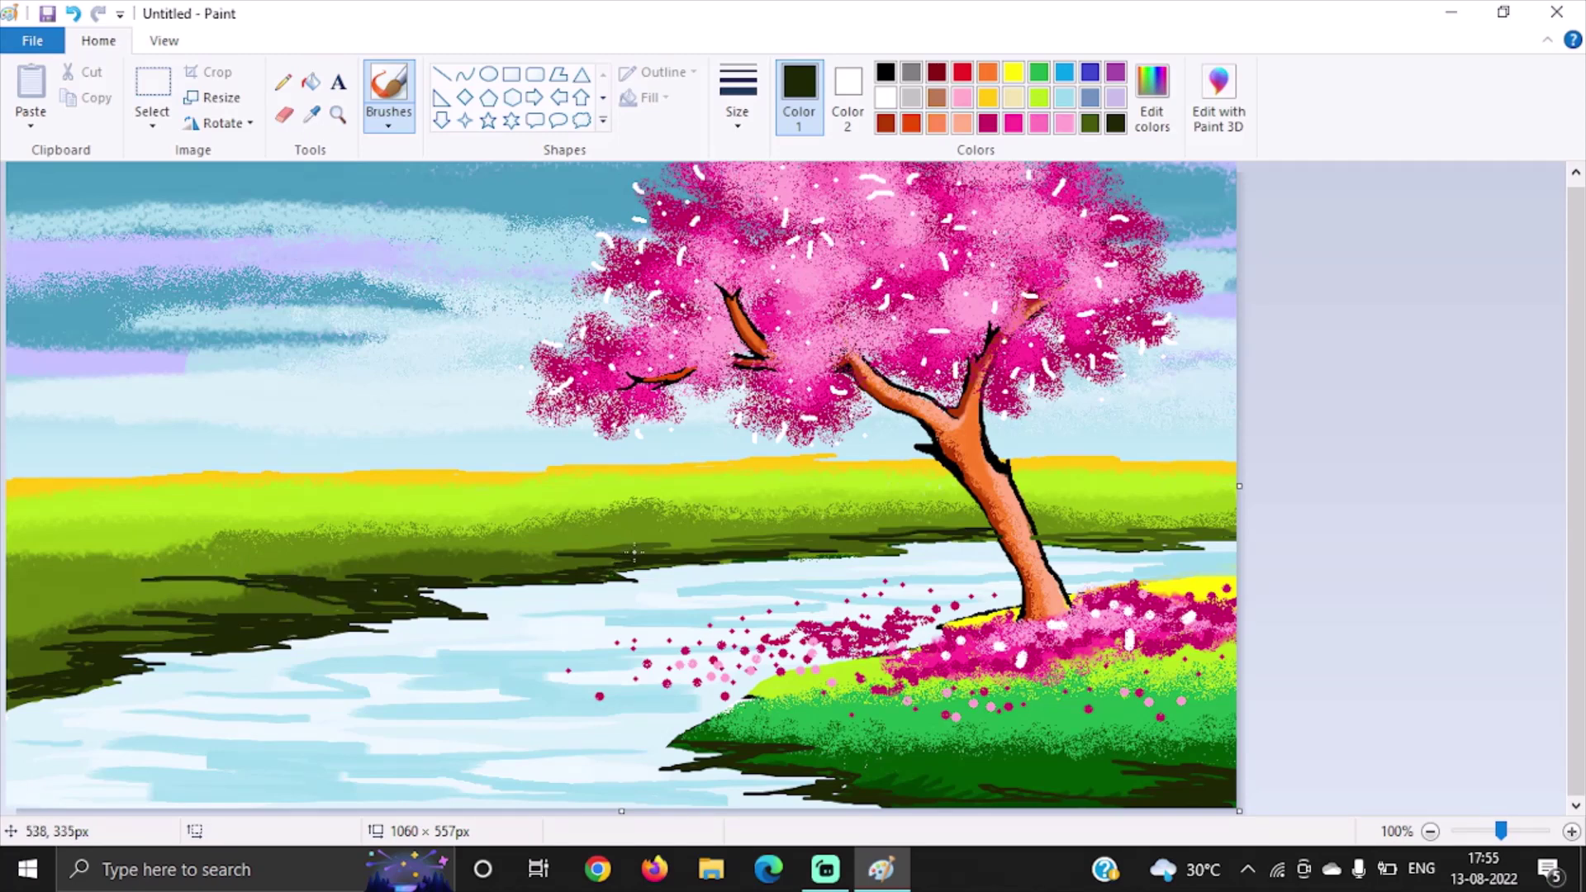
mouse_move(561, 556)
left_mouse_down()
mouse_move(629, 556)
mouse_move(597, 556)
left_mouse_up()
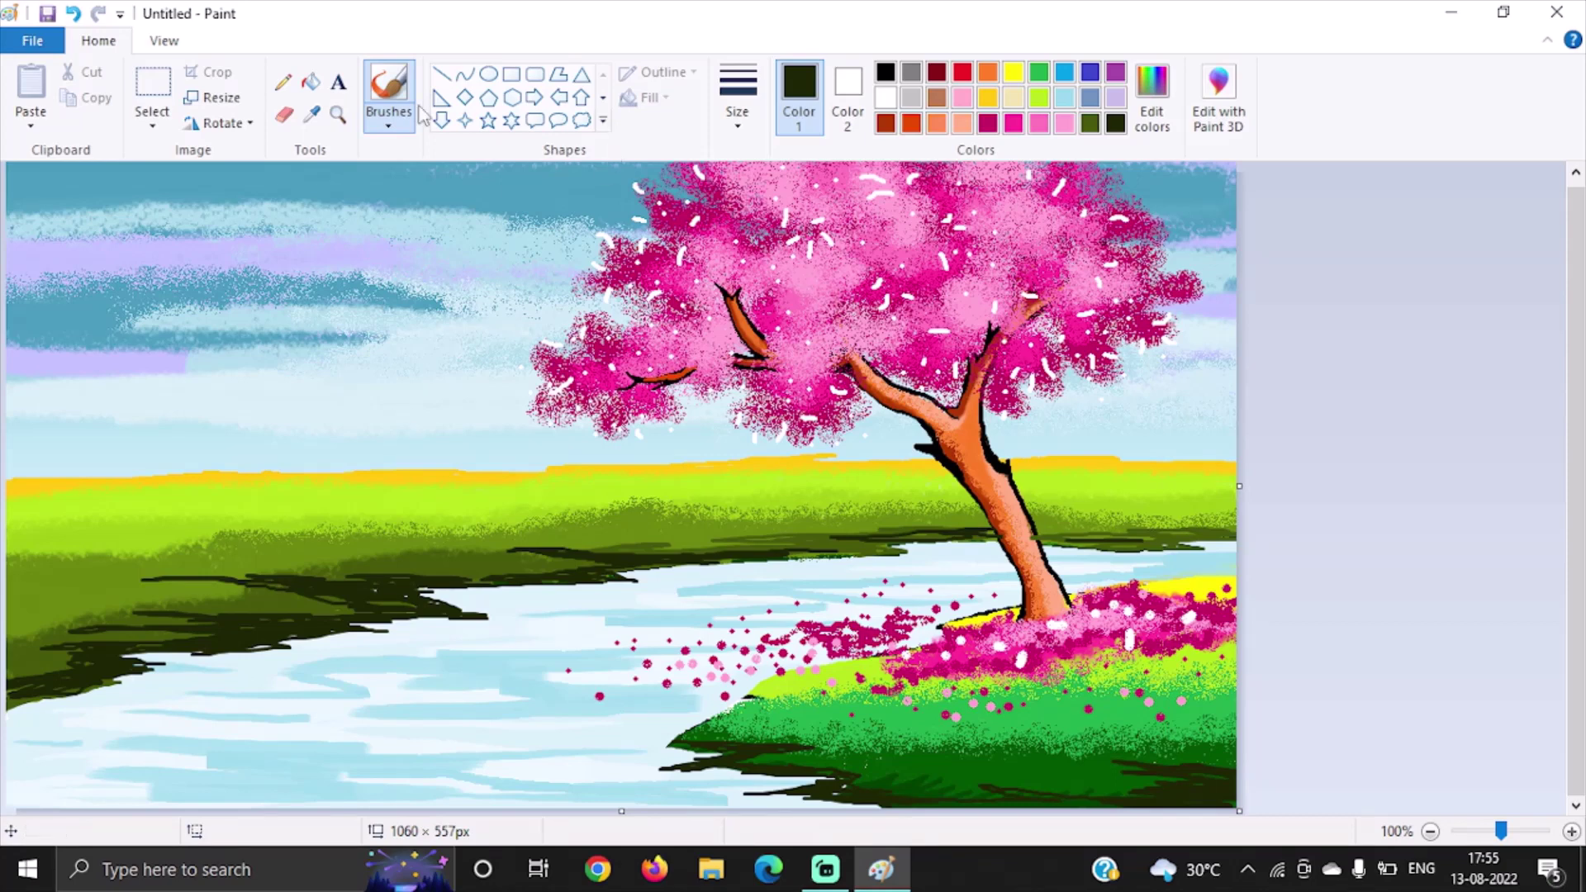
Step: Sample the river's light blue ripple colour and darken it to RGB 102, 199, 223
left_click(313, 116)
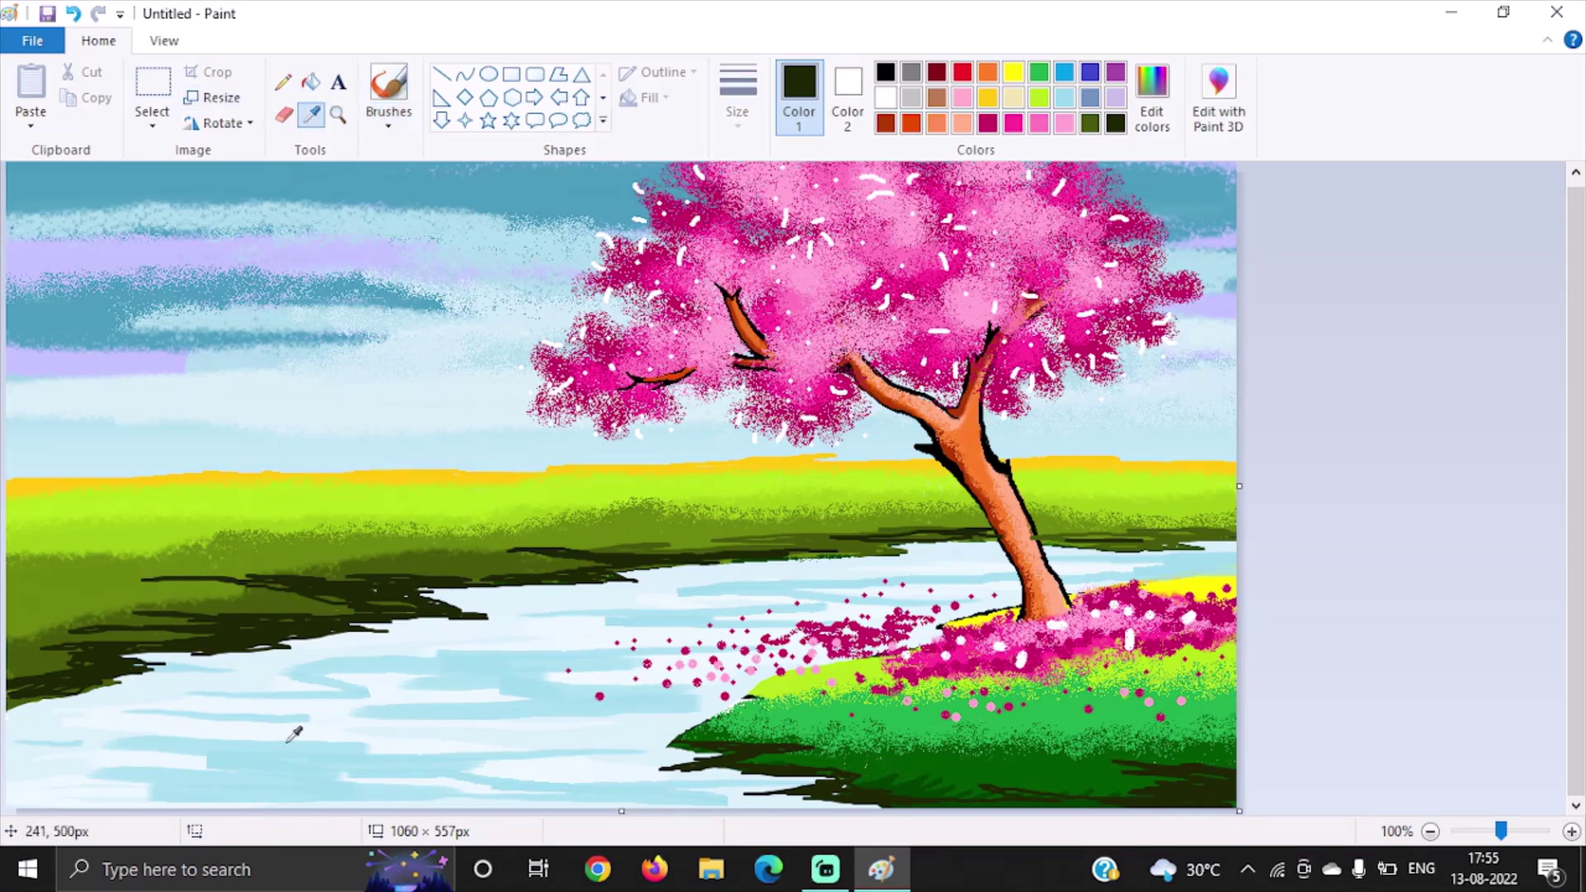
left_click(279, 770)
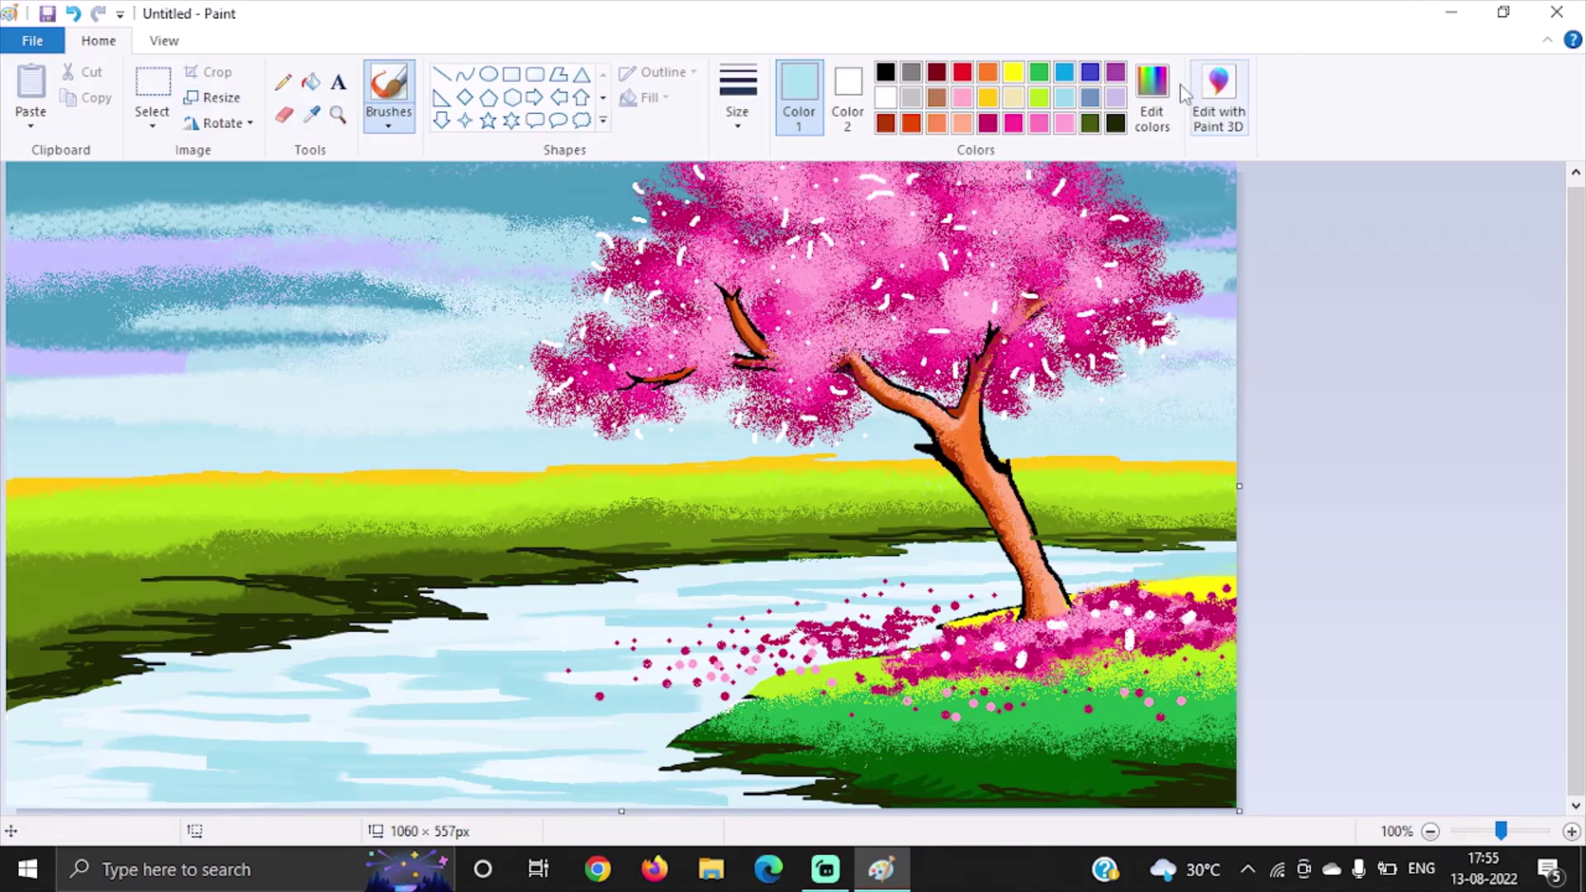
left_click(1151, 104)
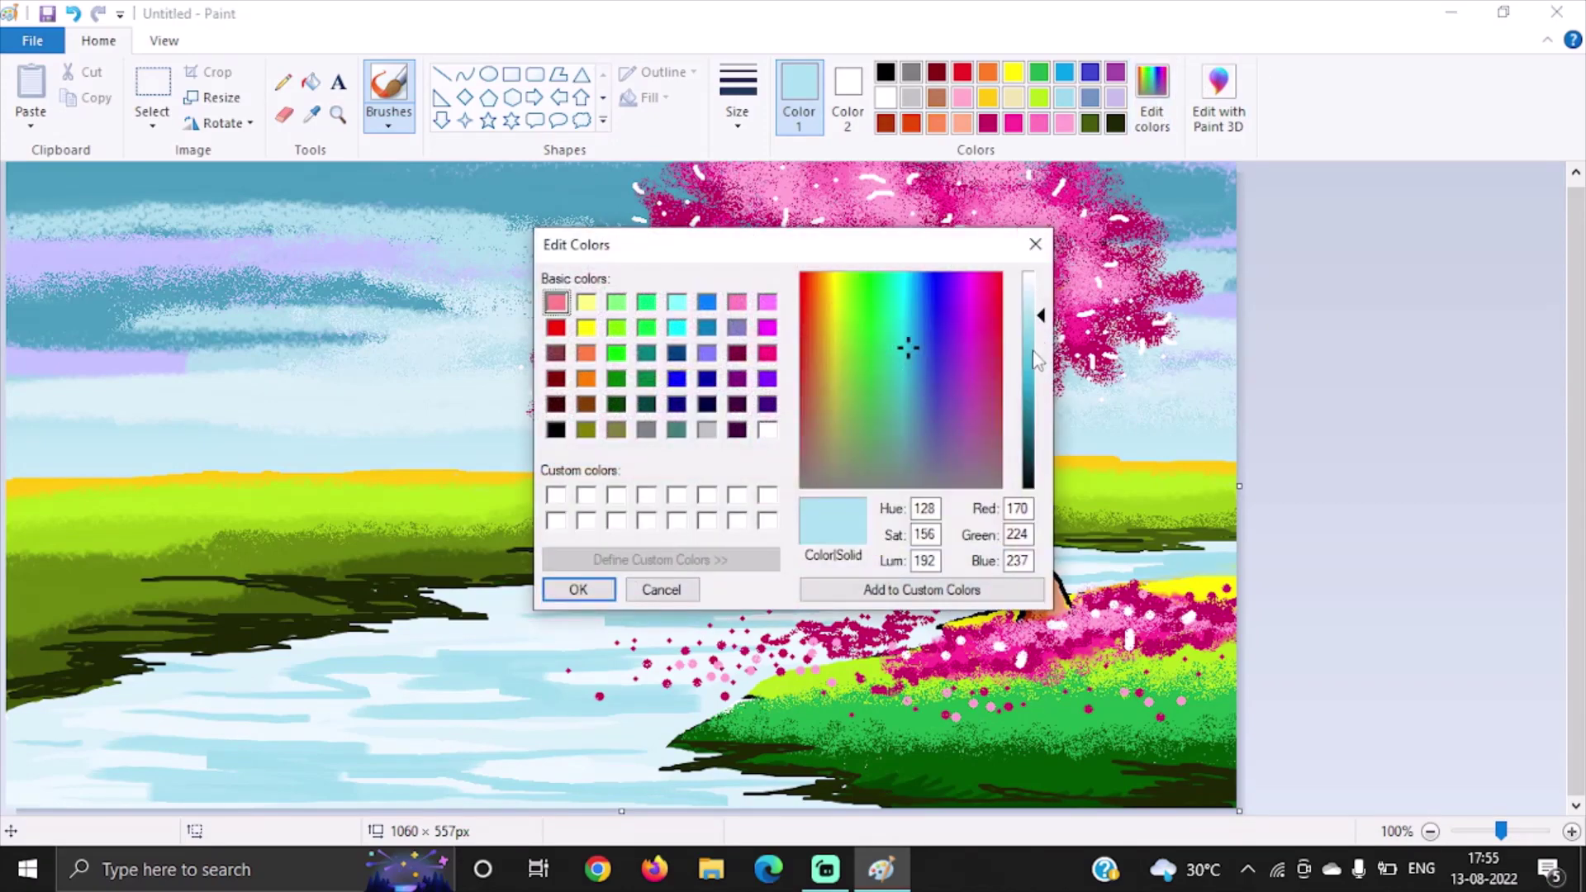
left_click(1037, 353)
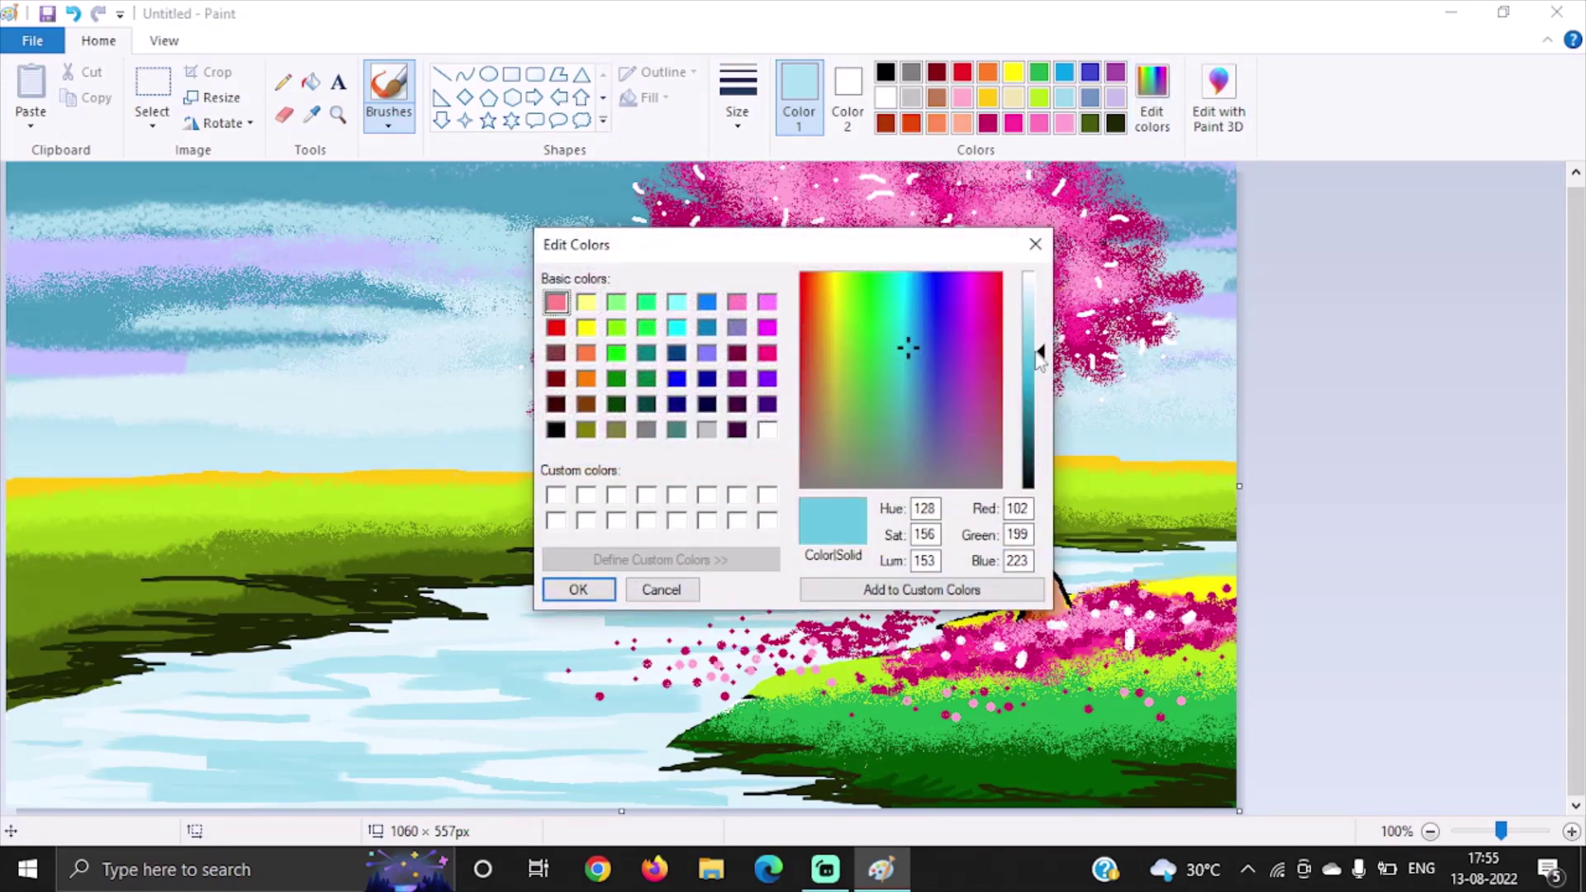
left_click(579, 589)
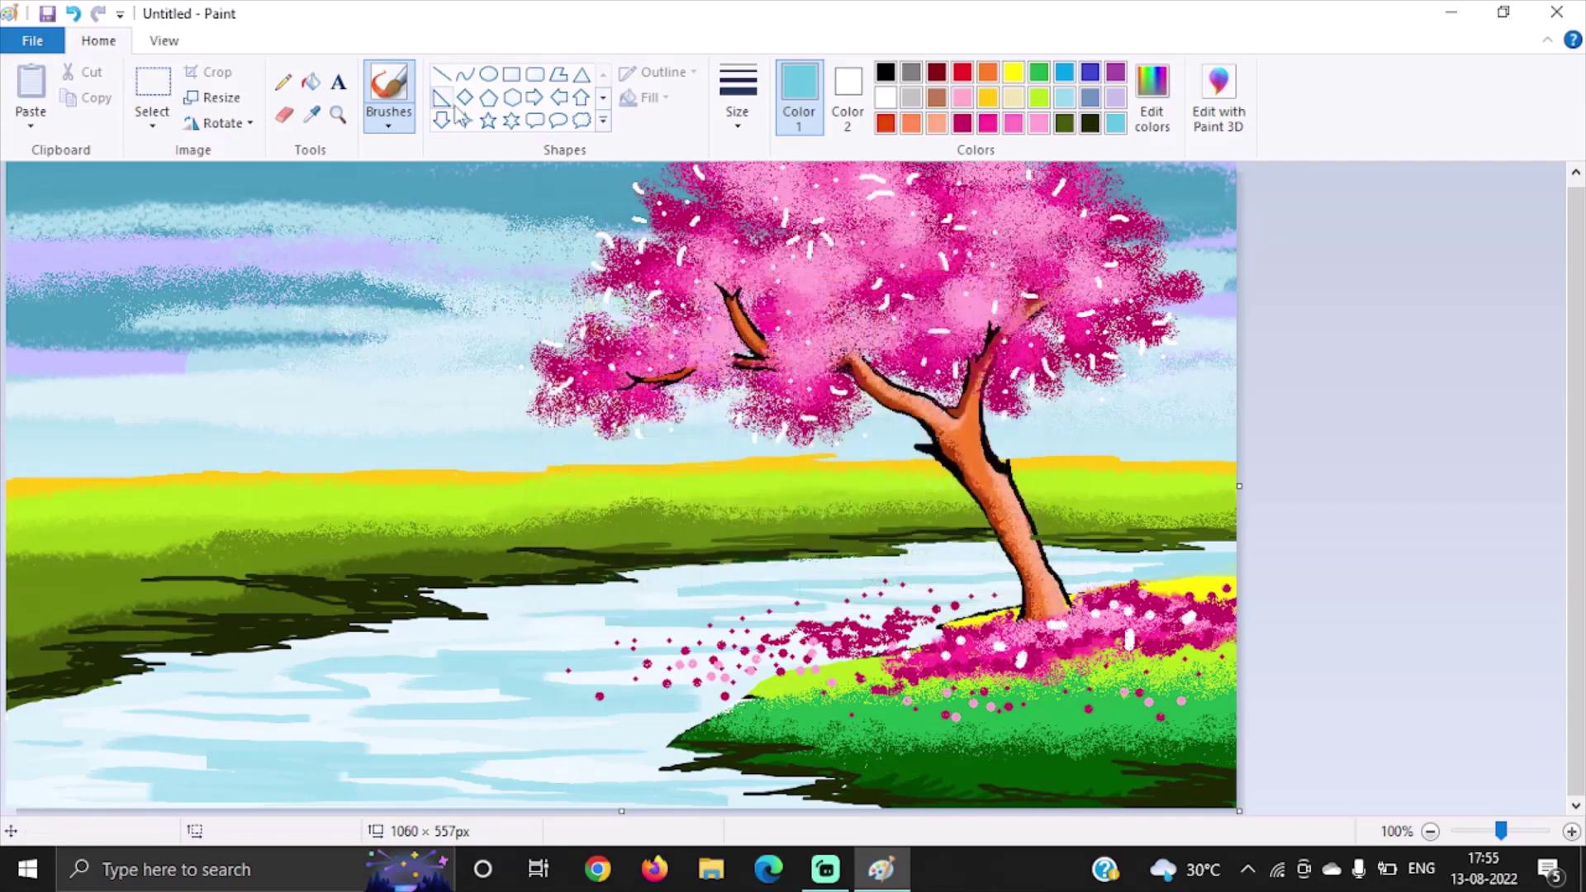
Step: Paint darker blue ripples across the nearest part of the river with the Oil brush at the second thinnest size
left_click(388, 122)
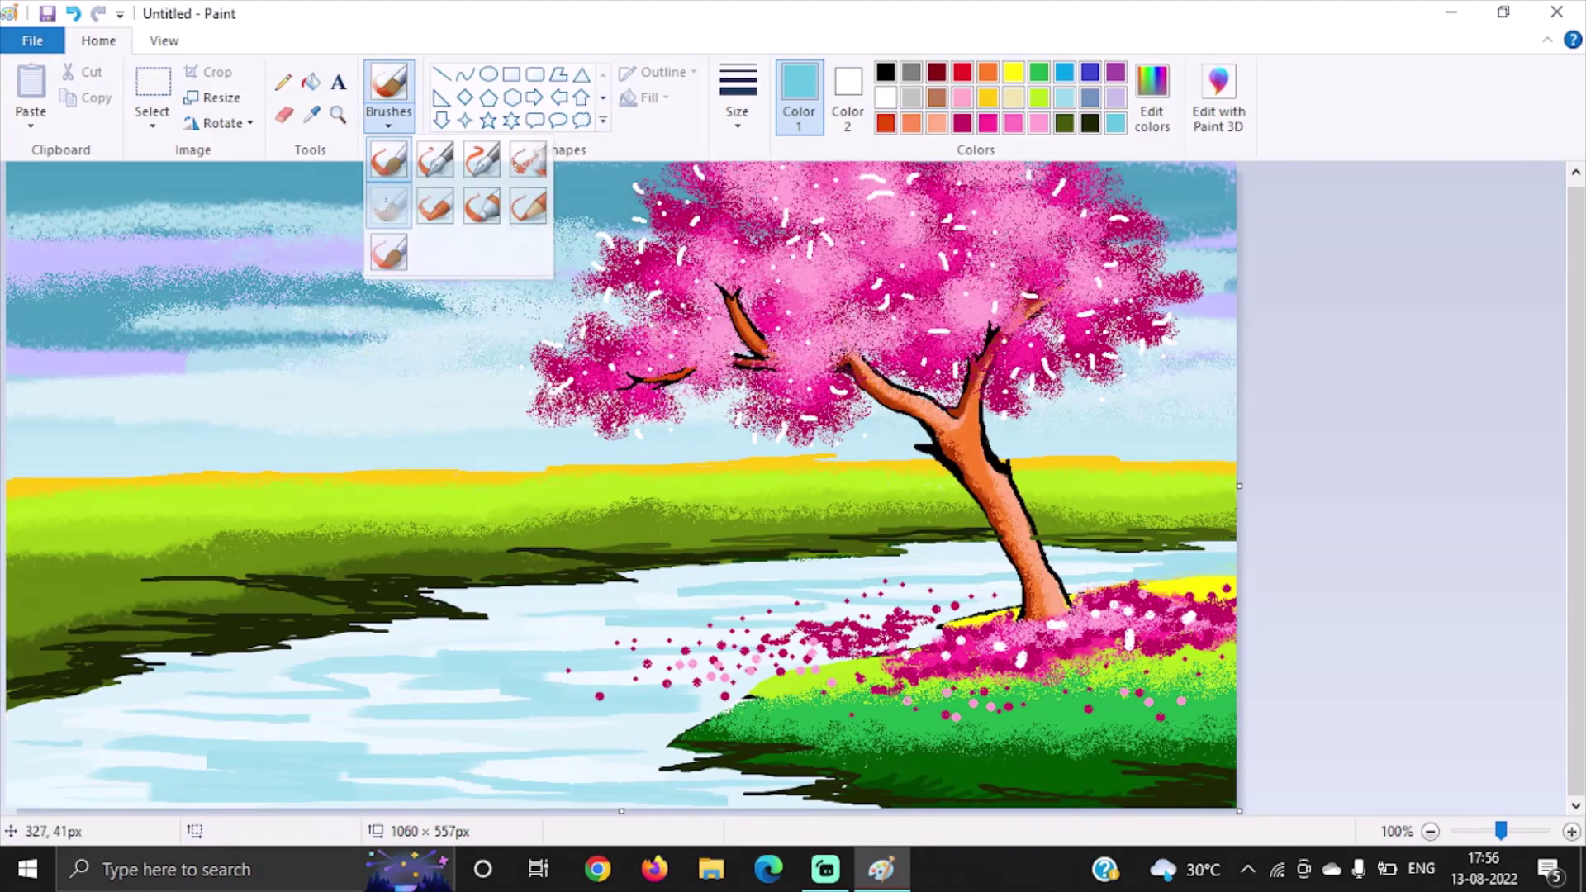
left_click(388, 160)
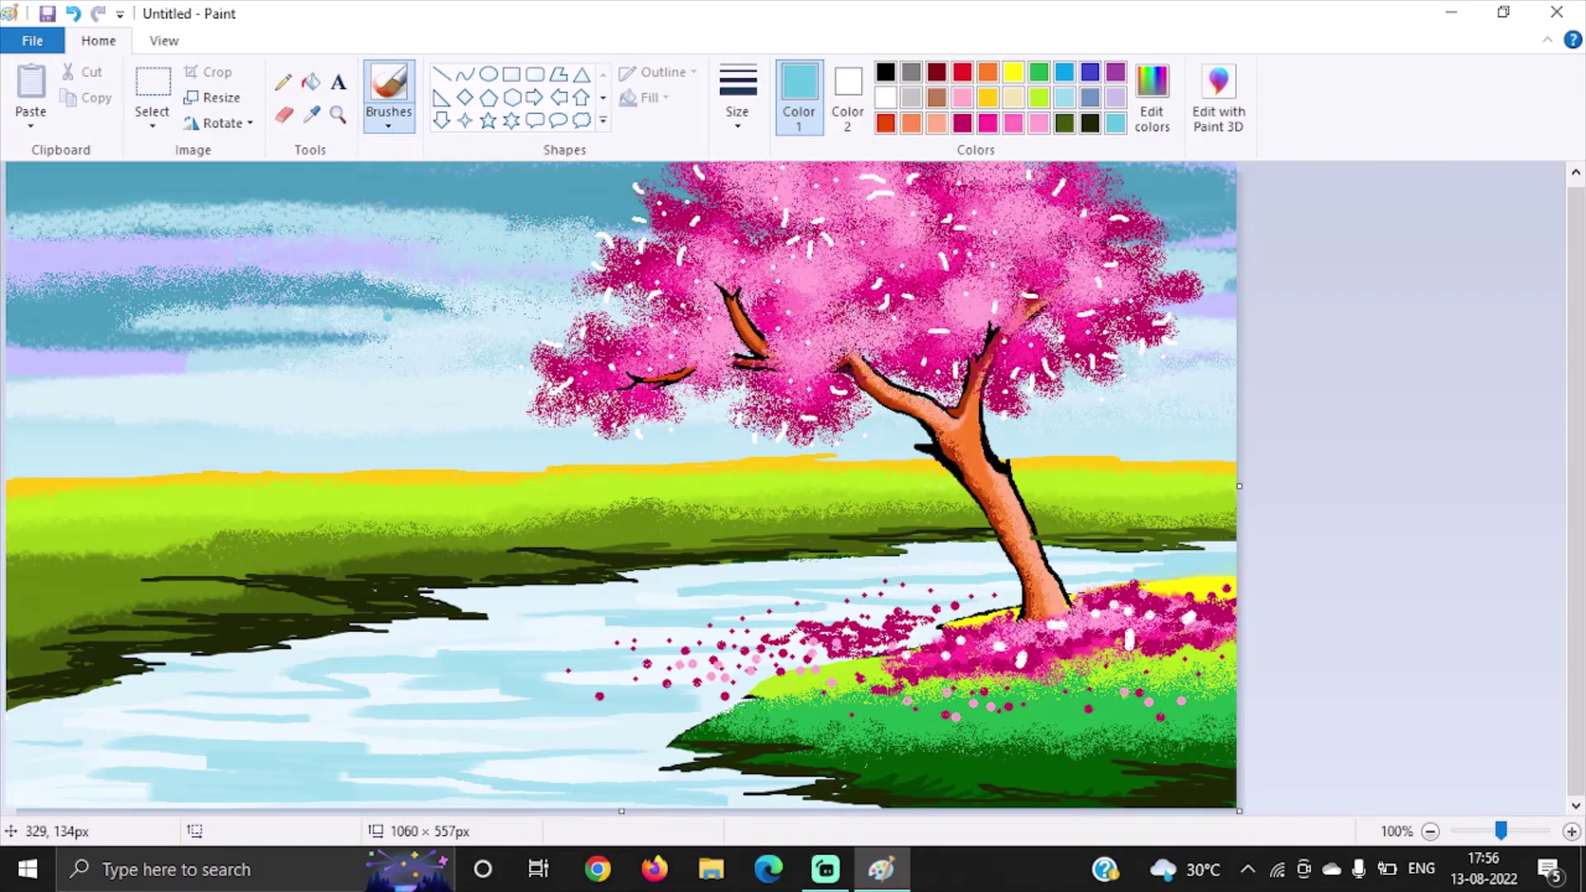
left_click(758, 124)
left_click(773, 205)
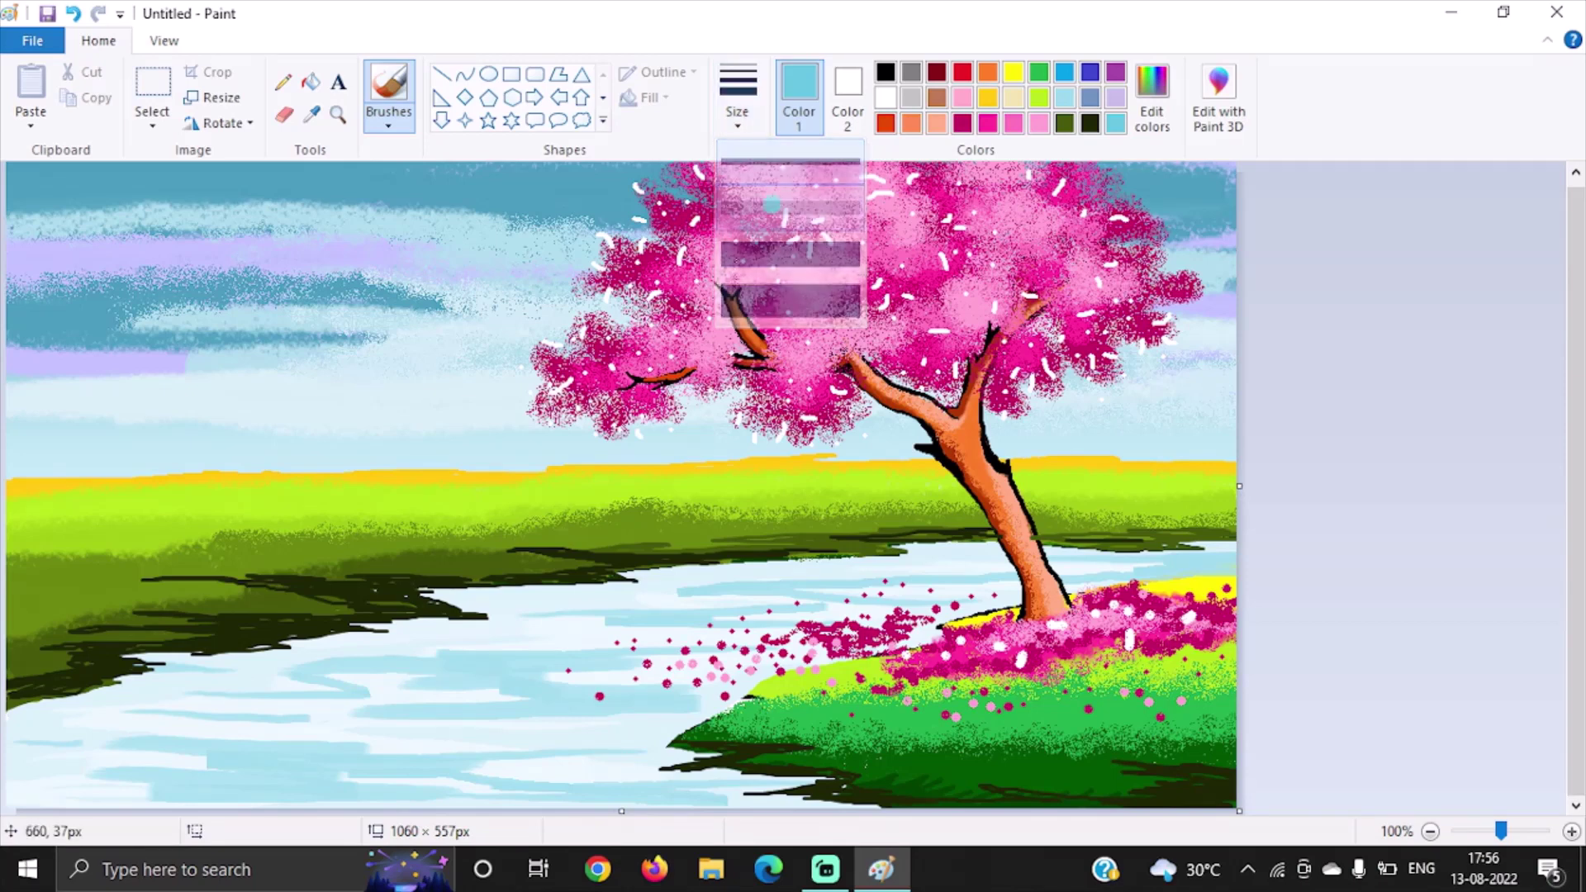
left_click_drag(164, 778, 385, 771)
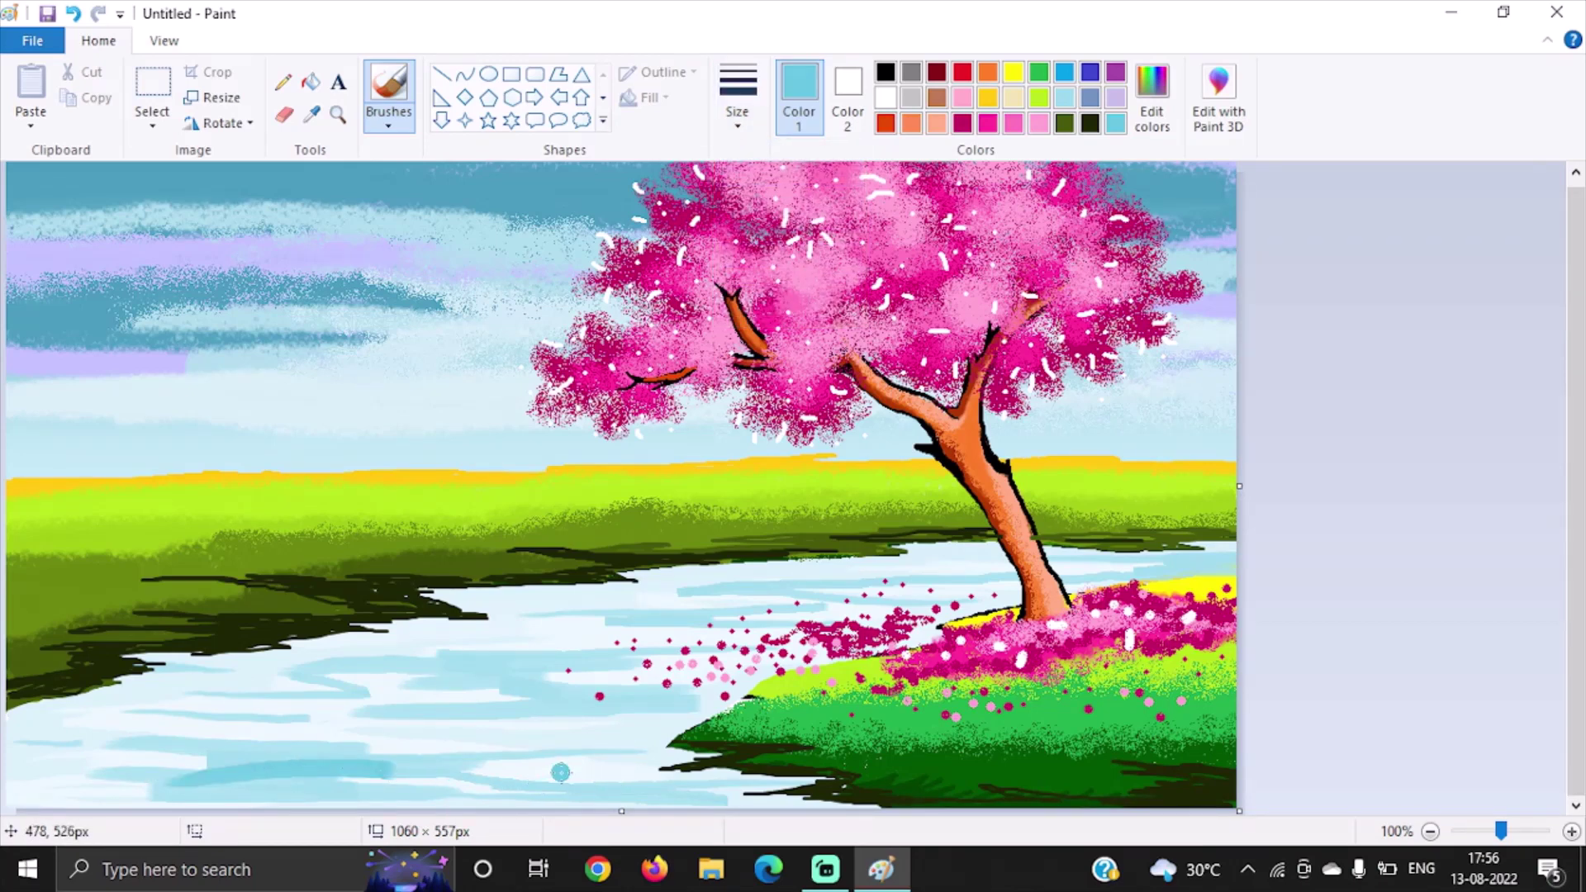
mouse_move(561, 772)
left_mouse_down()
mouse_move(293, 798)
mouse_move(796, 805)
left_mouse_up()
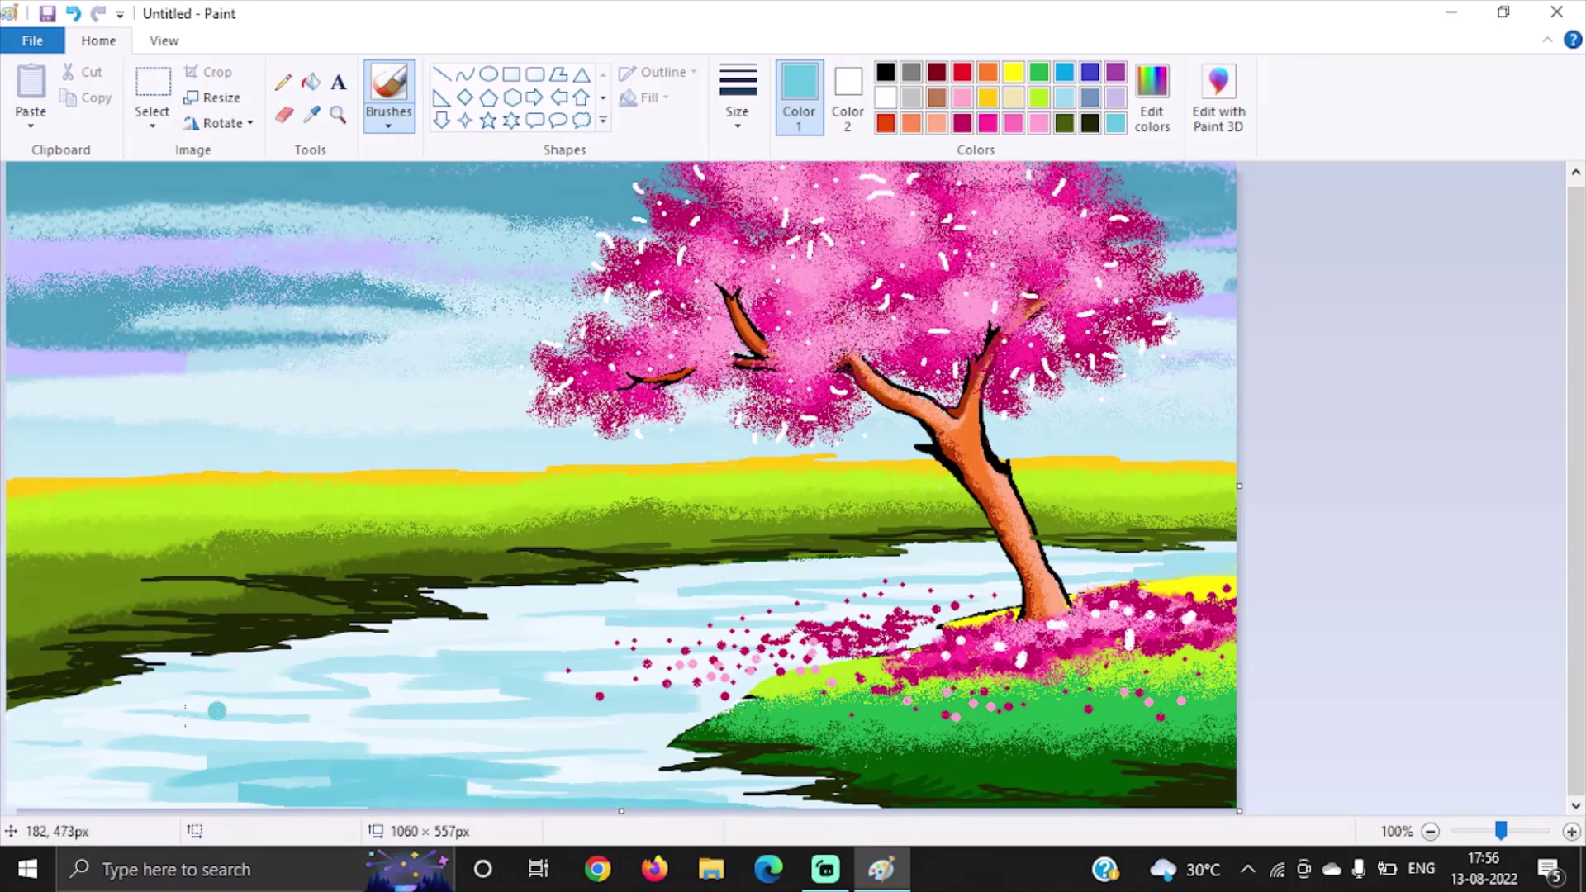
mouse_move(50, 748)
left_mouse_down()
mouse_move(398, 762)
mouse_move(132, 800)
mouse_move(337, 804)
left_mouse_up()
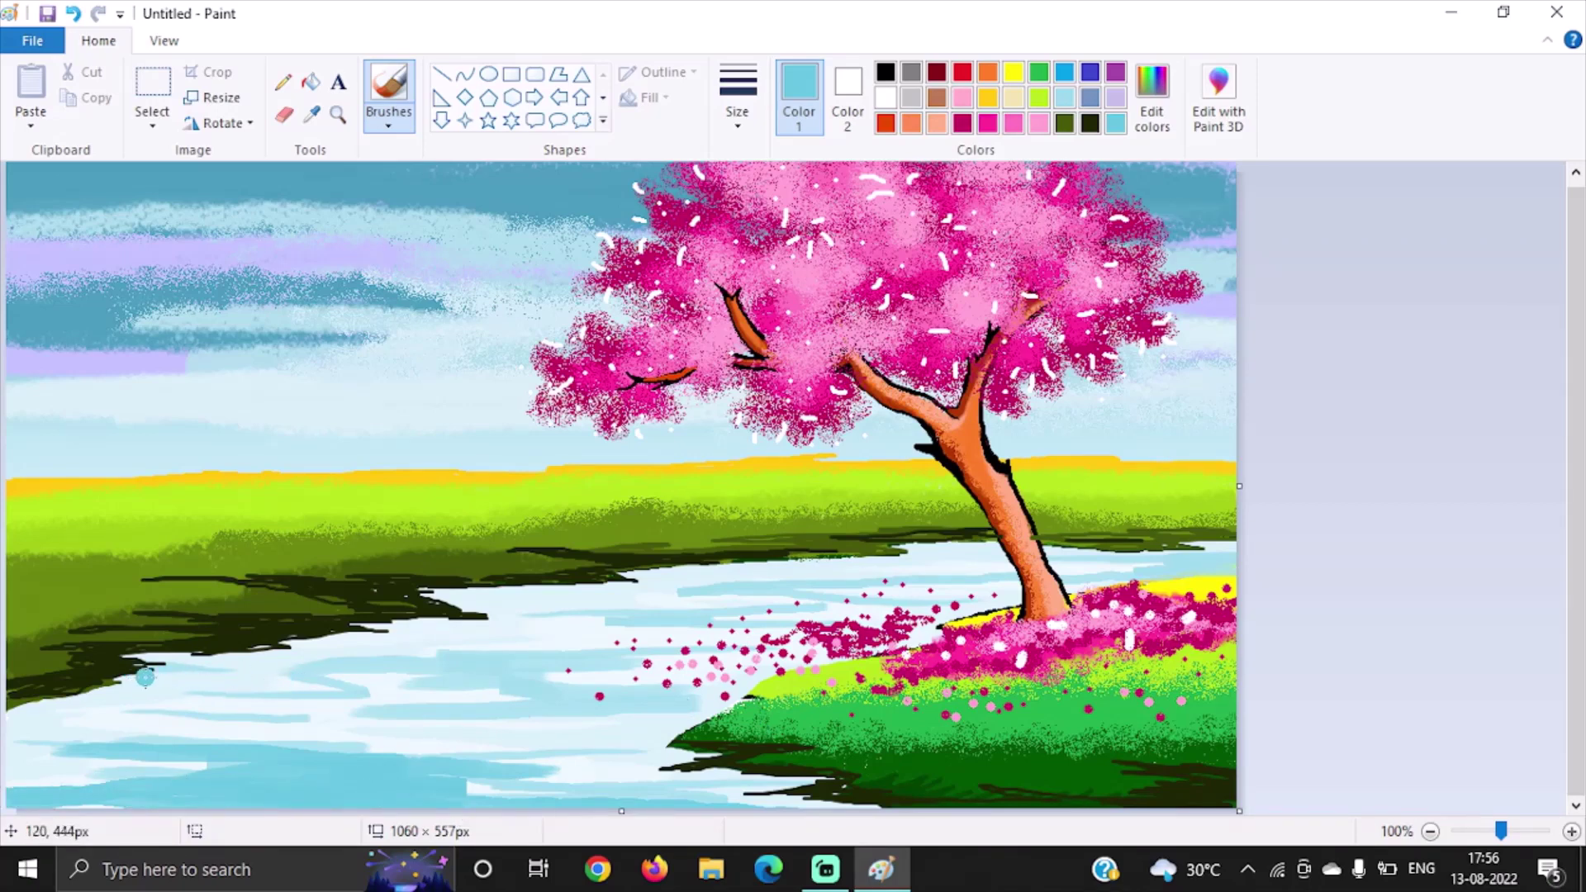
Step: Extend the darker blue ripples below the far bank's shadow and across the river towards the near green bank
mouse_move(145, 677)
left_mouse_down()
mouse_move(336, 685)
mouse_move(293, 679)
mouse_move(440, 668)
mouse_move(215, 660)
mouse_move(568, 660)
mouse_move(329, 682)
mouse_move(510, 699)
mouse_move(264, 706)
left_mouse_up()
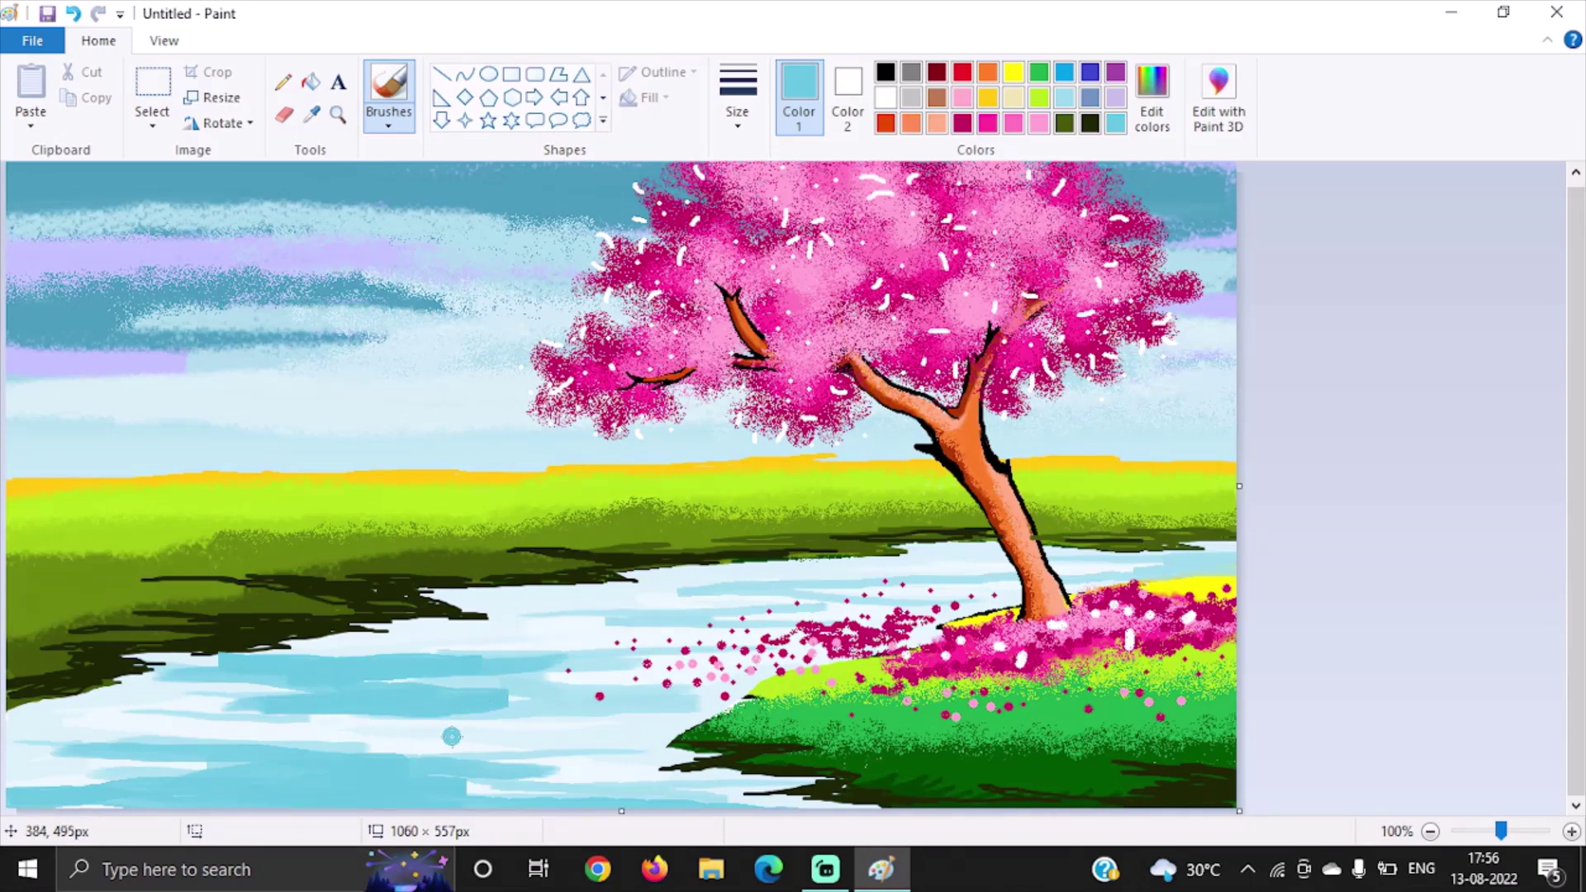
left_click_drag(457, 740, 108, 761)
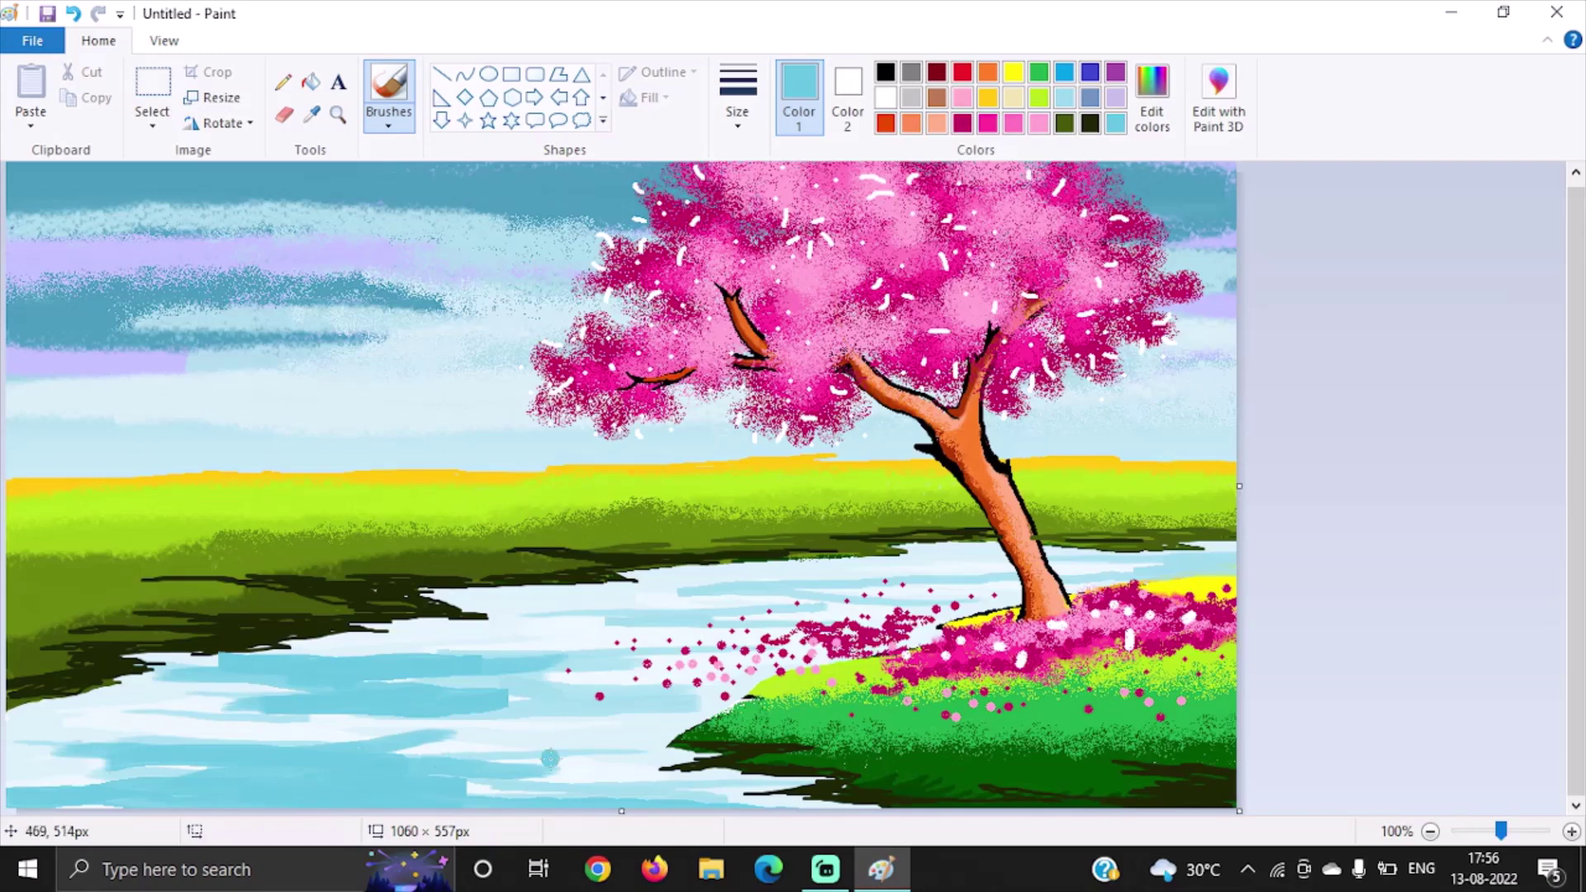
left_click_drag(688, 719, 324, 718)
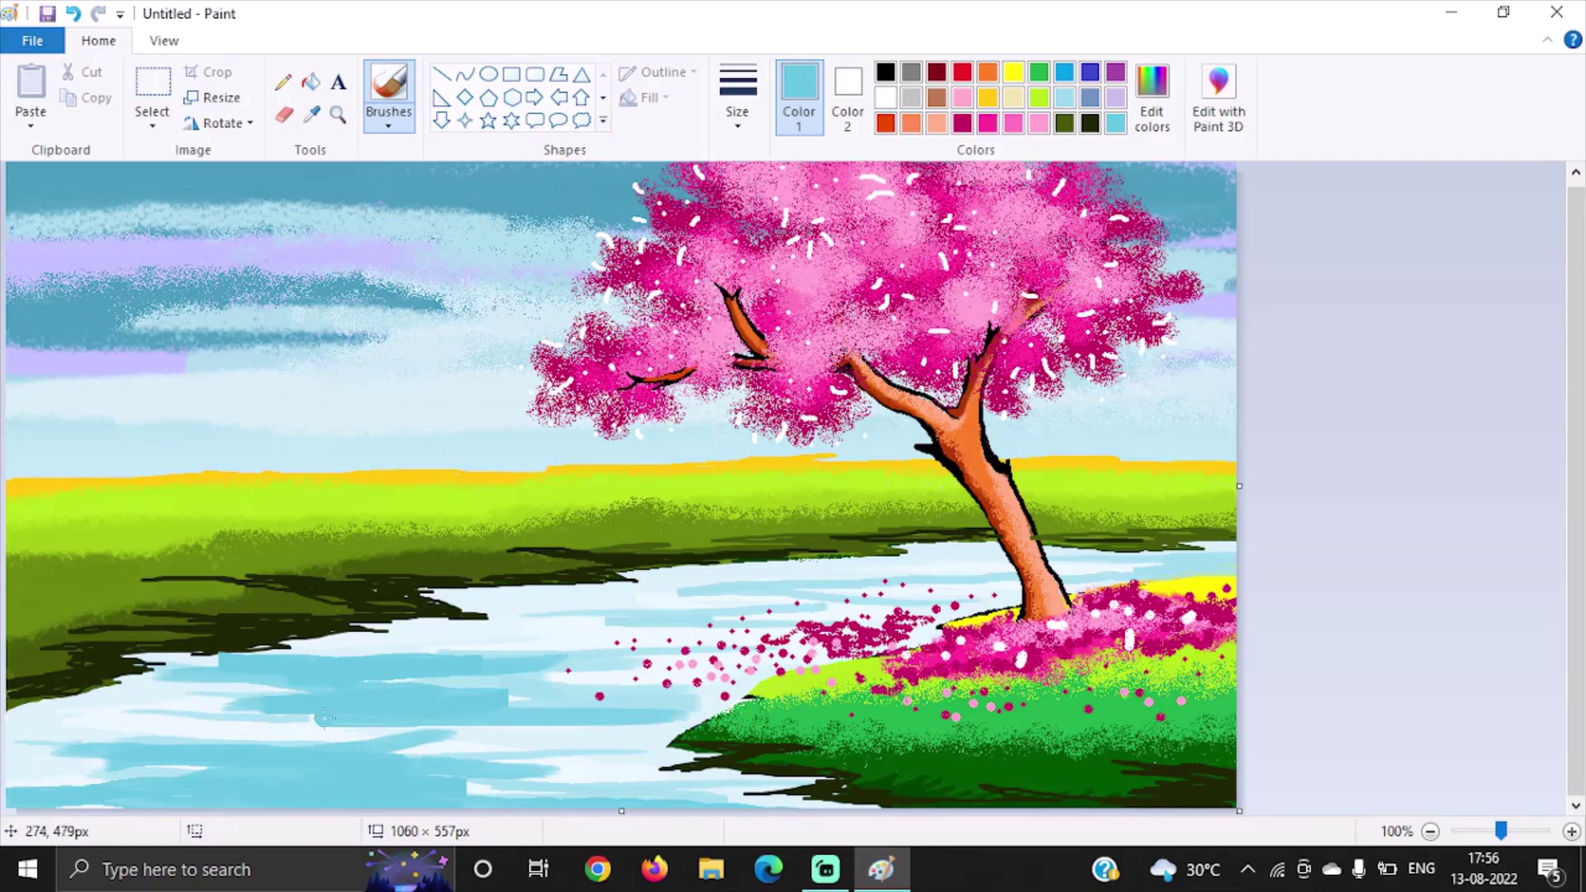
left_click_drag(698, 764, 302, 789)
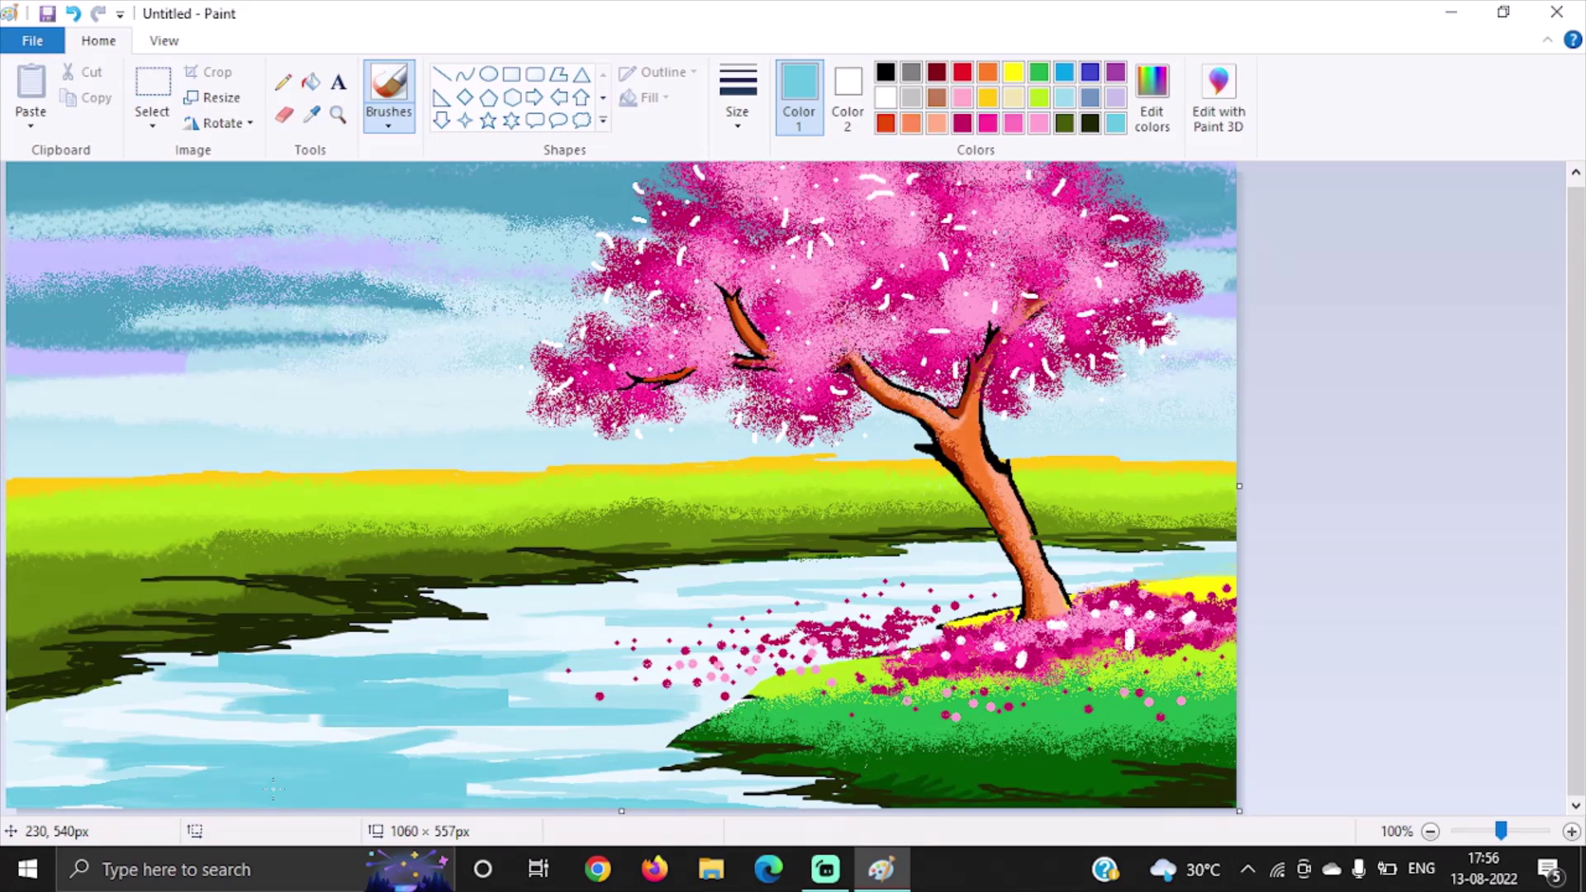
Step: Try dotting the tree's crown with dark pink using the Airbrush at the second thinnest size, undoing a misplaced first stroke
left_click(390, 122)
left_click(528, 164)
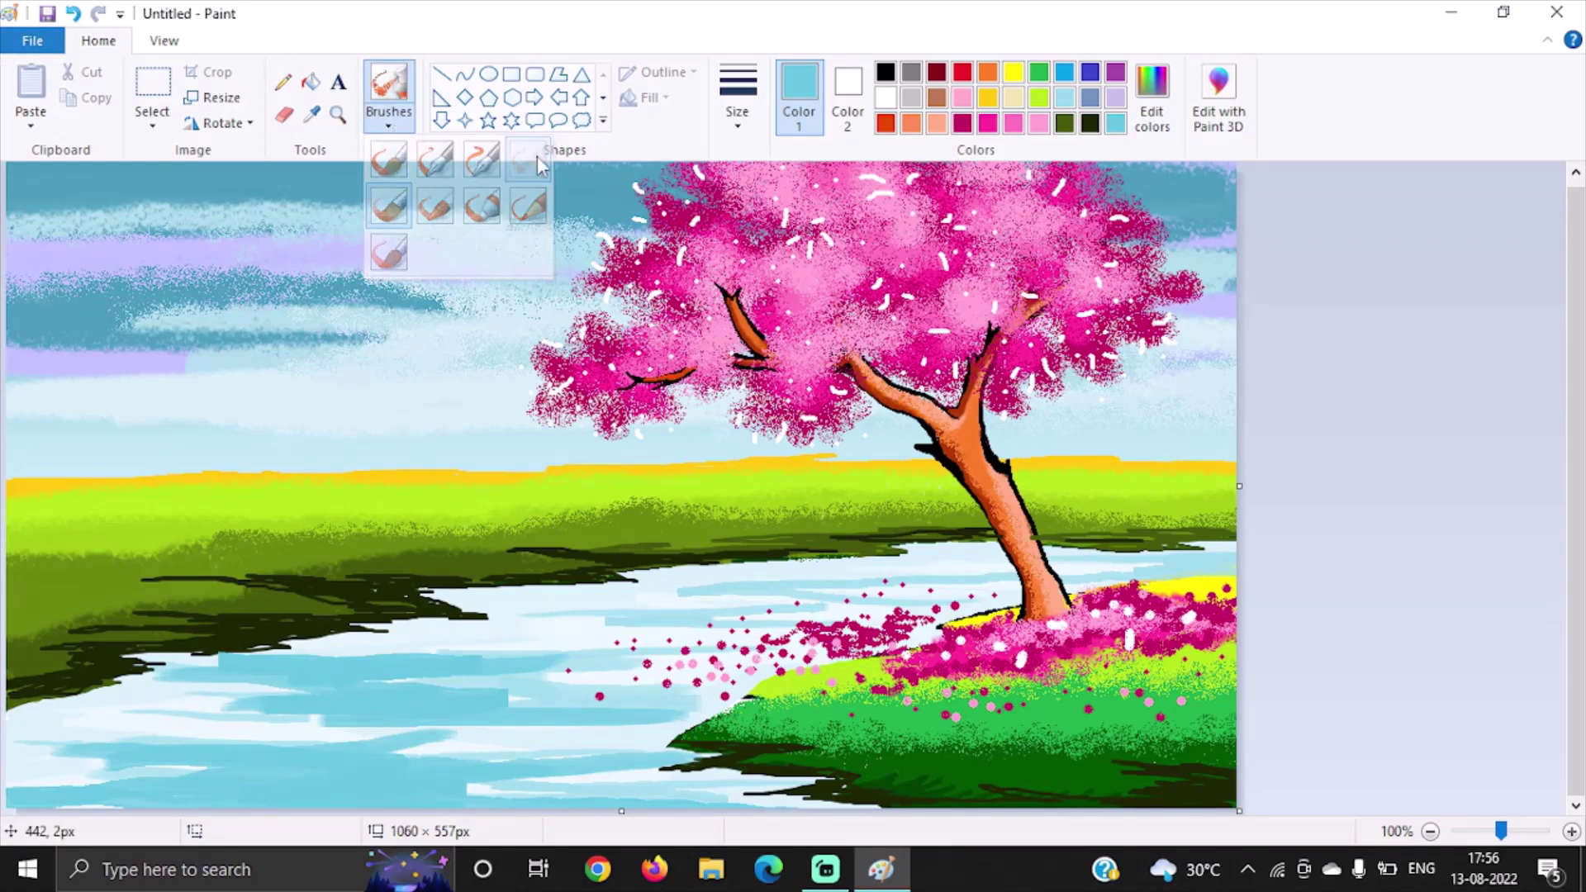
left_click(738, 98)
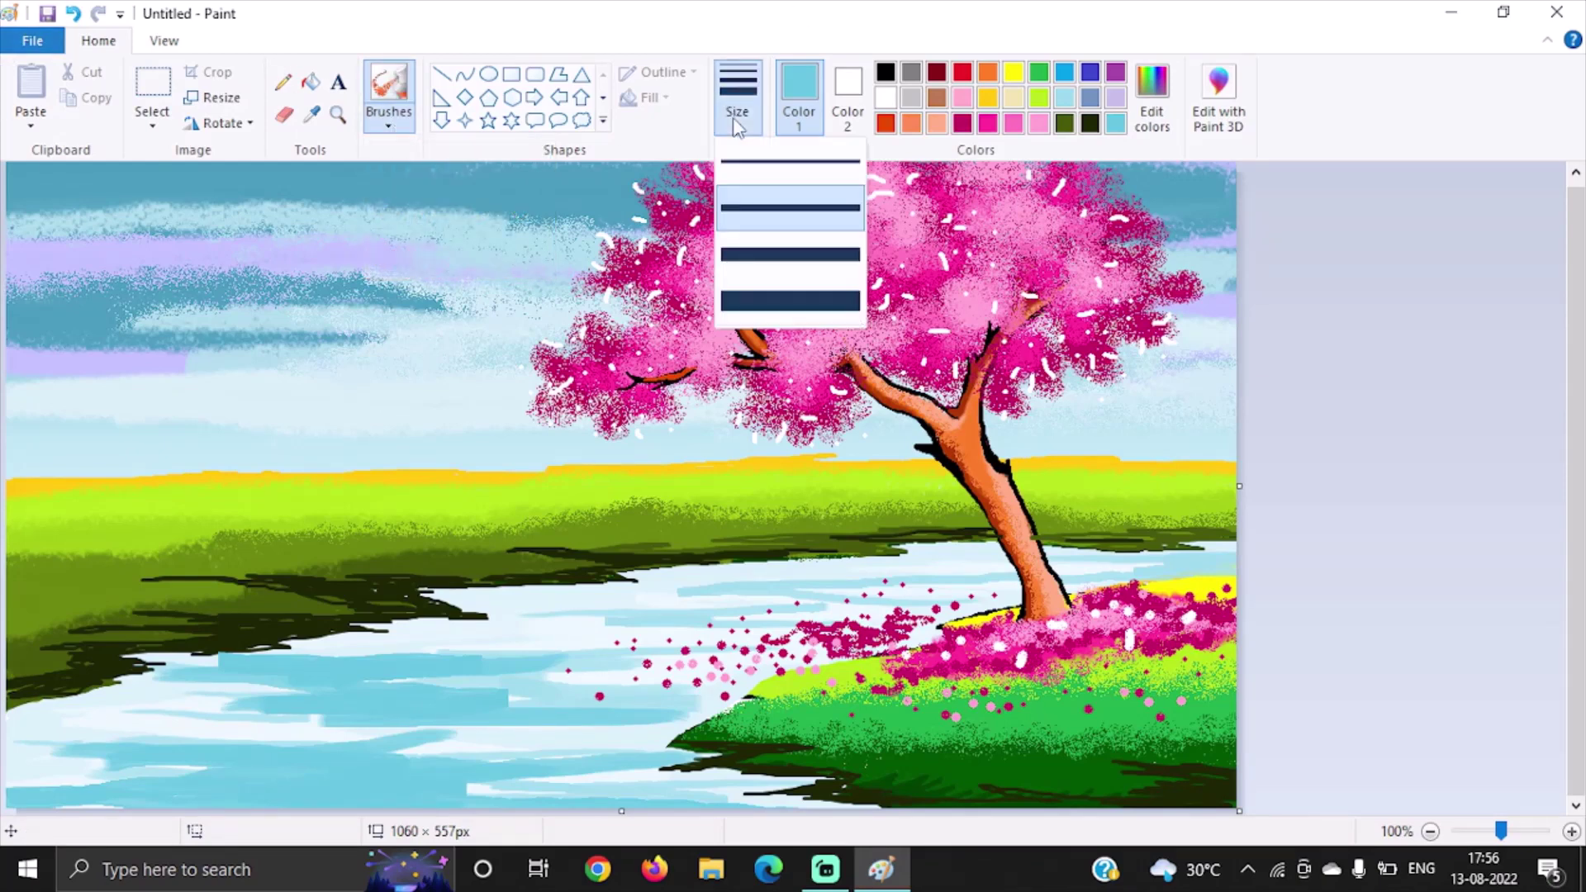
left_click(773, 211)
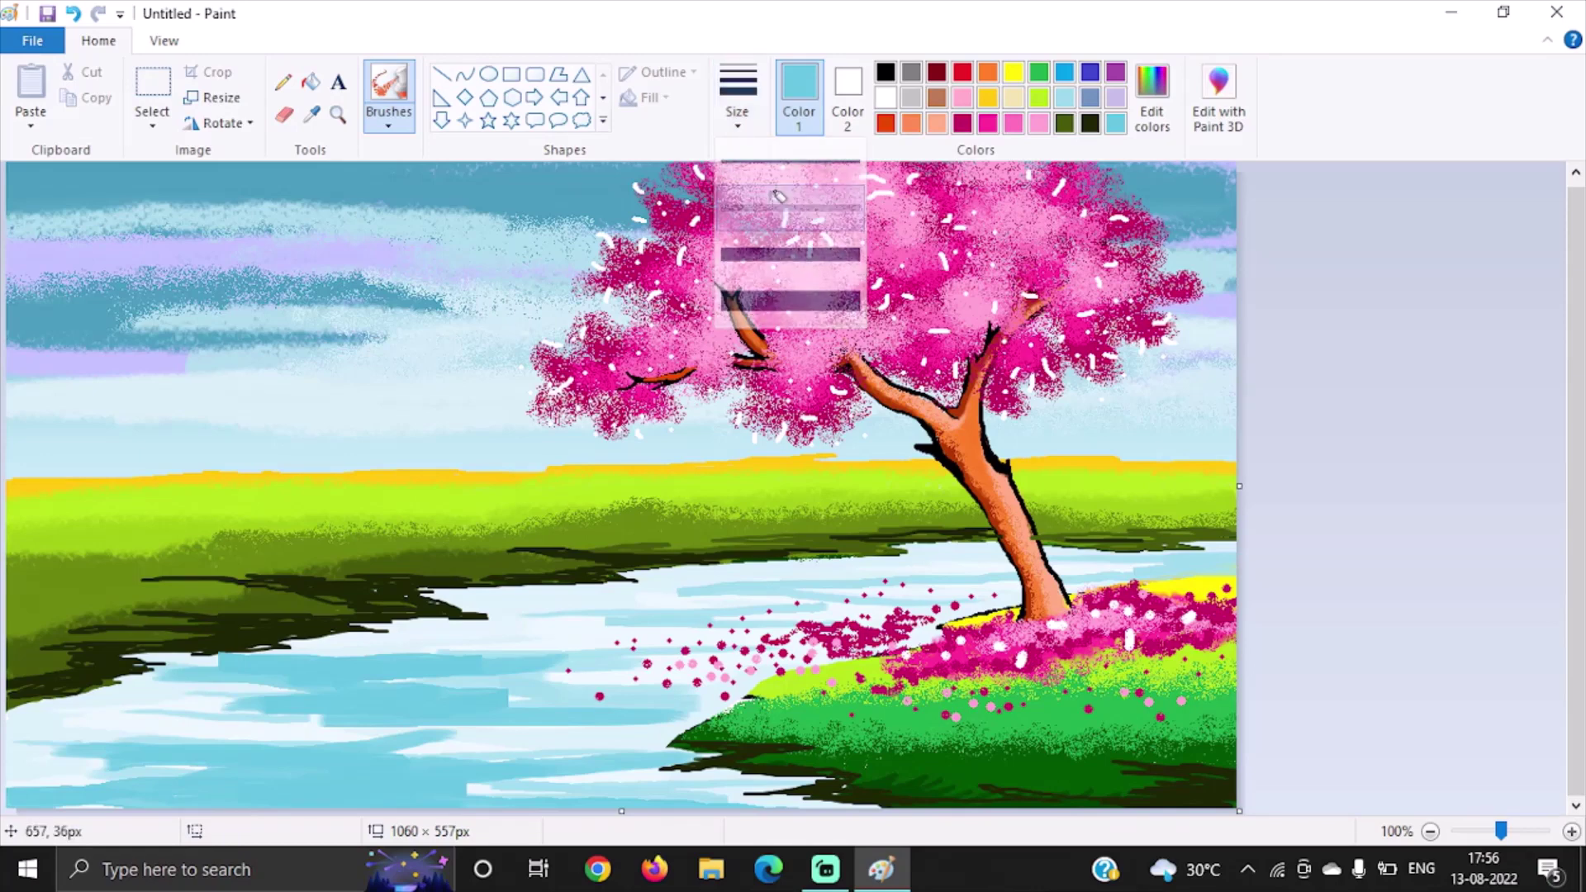
left_click(965, 126)
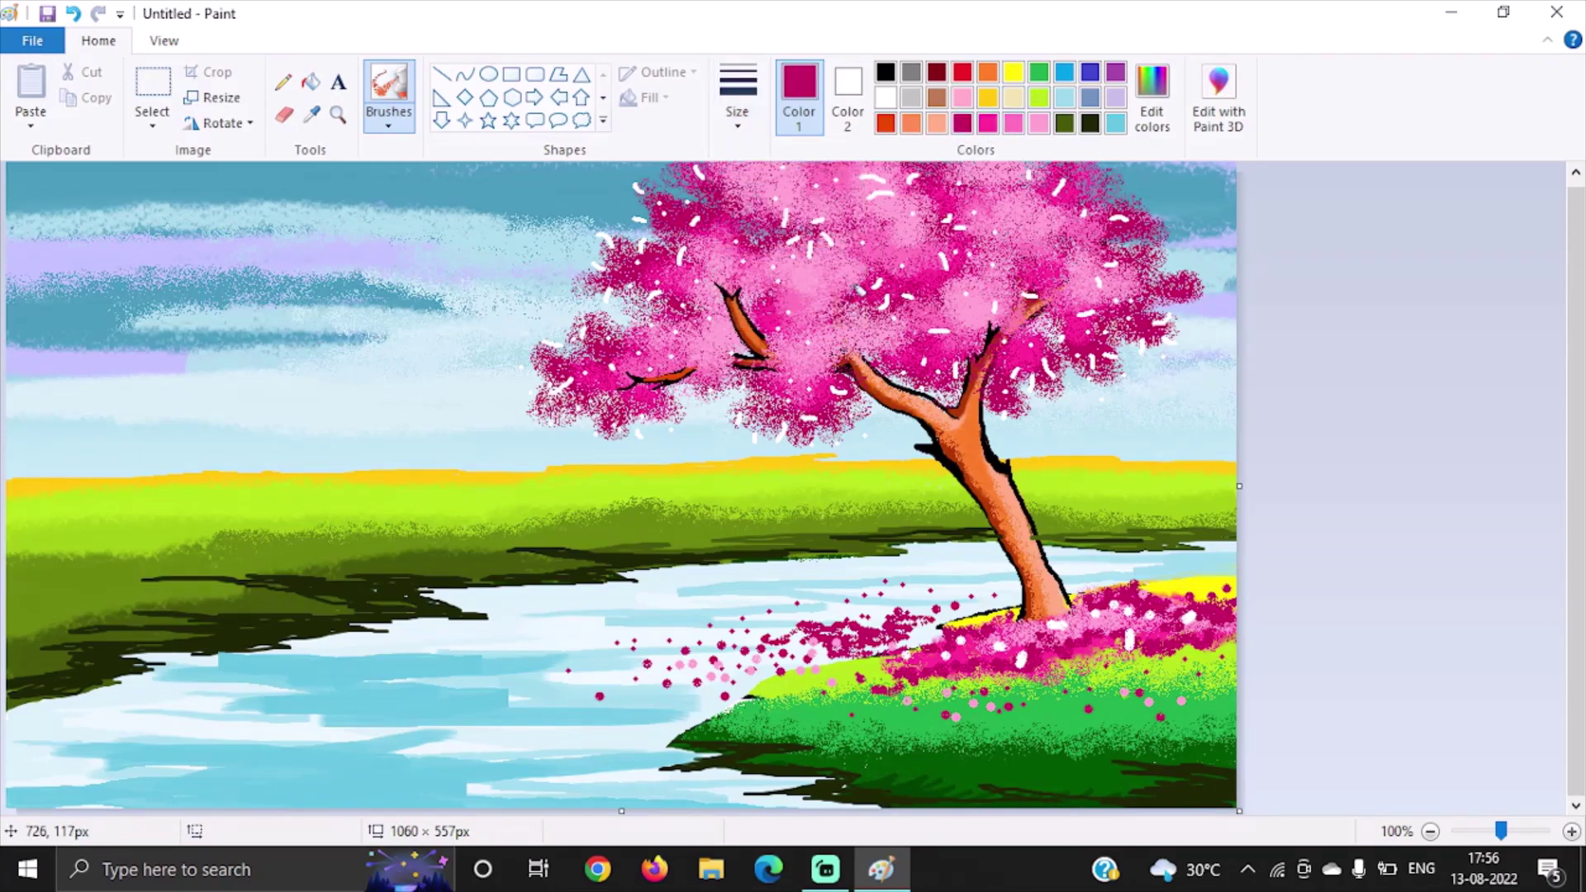
mouse_move(850, 289)
left_mouse_down()
mouse_move(832, 286)
mouse_move(847, 305)
mouse_move(891, 301)
left_mouse_up()
key("ctrl+z")
left_click(759, 291)
left_click(757, 291)
left_click(786, 299)
left_click(795, 286)
left_click(795, 312)
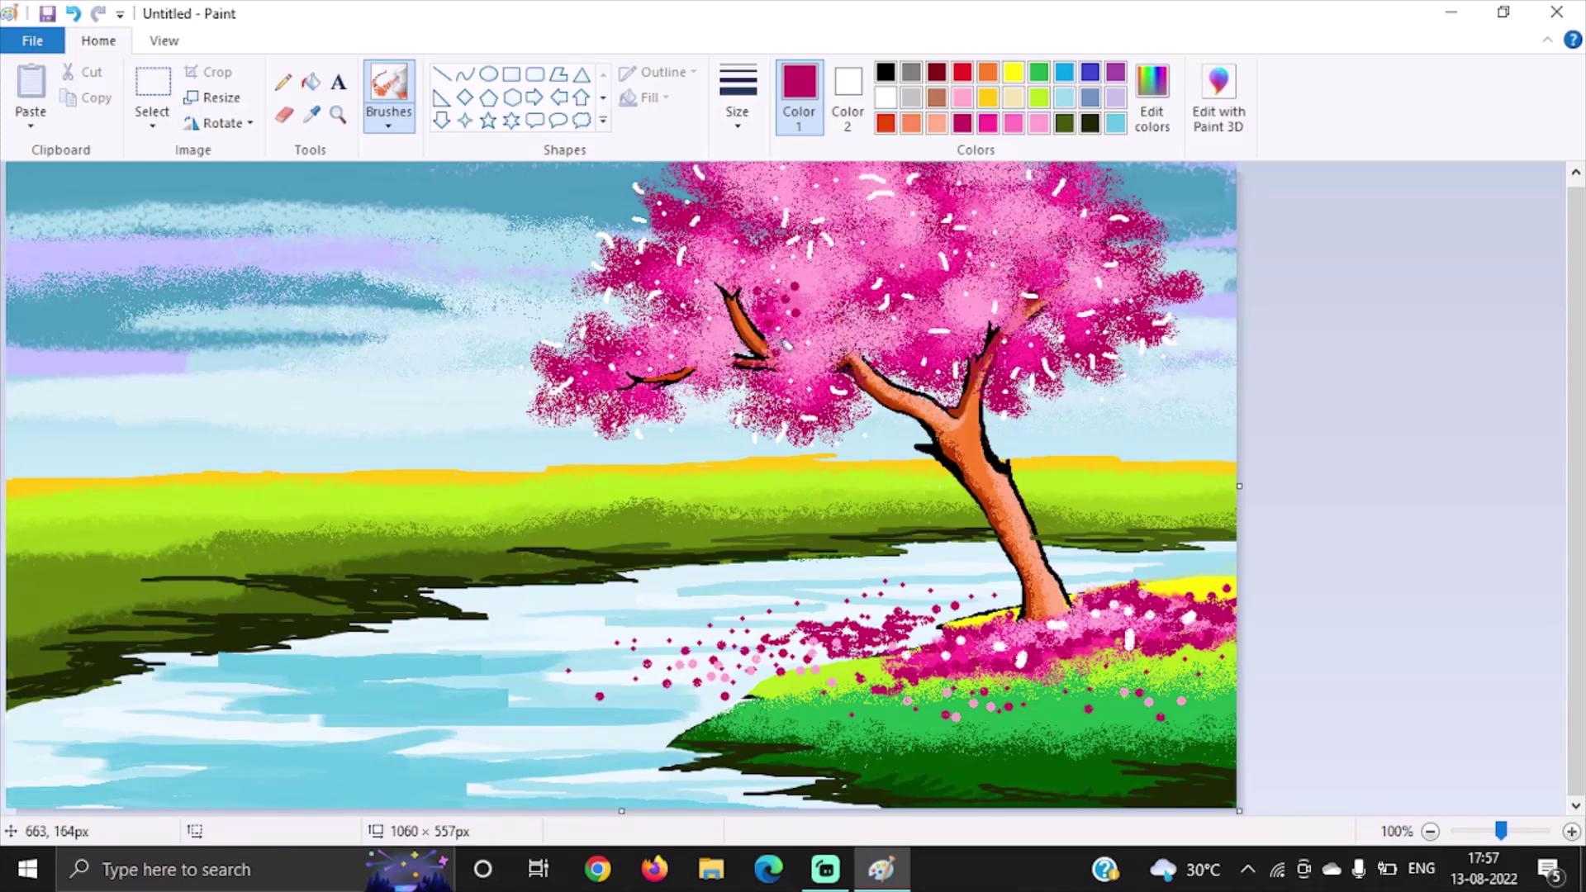
left_click(1006, 317)
left_click(970, 306)
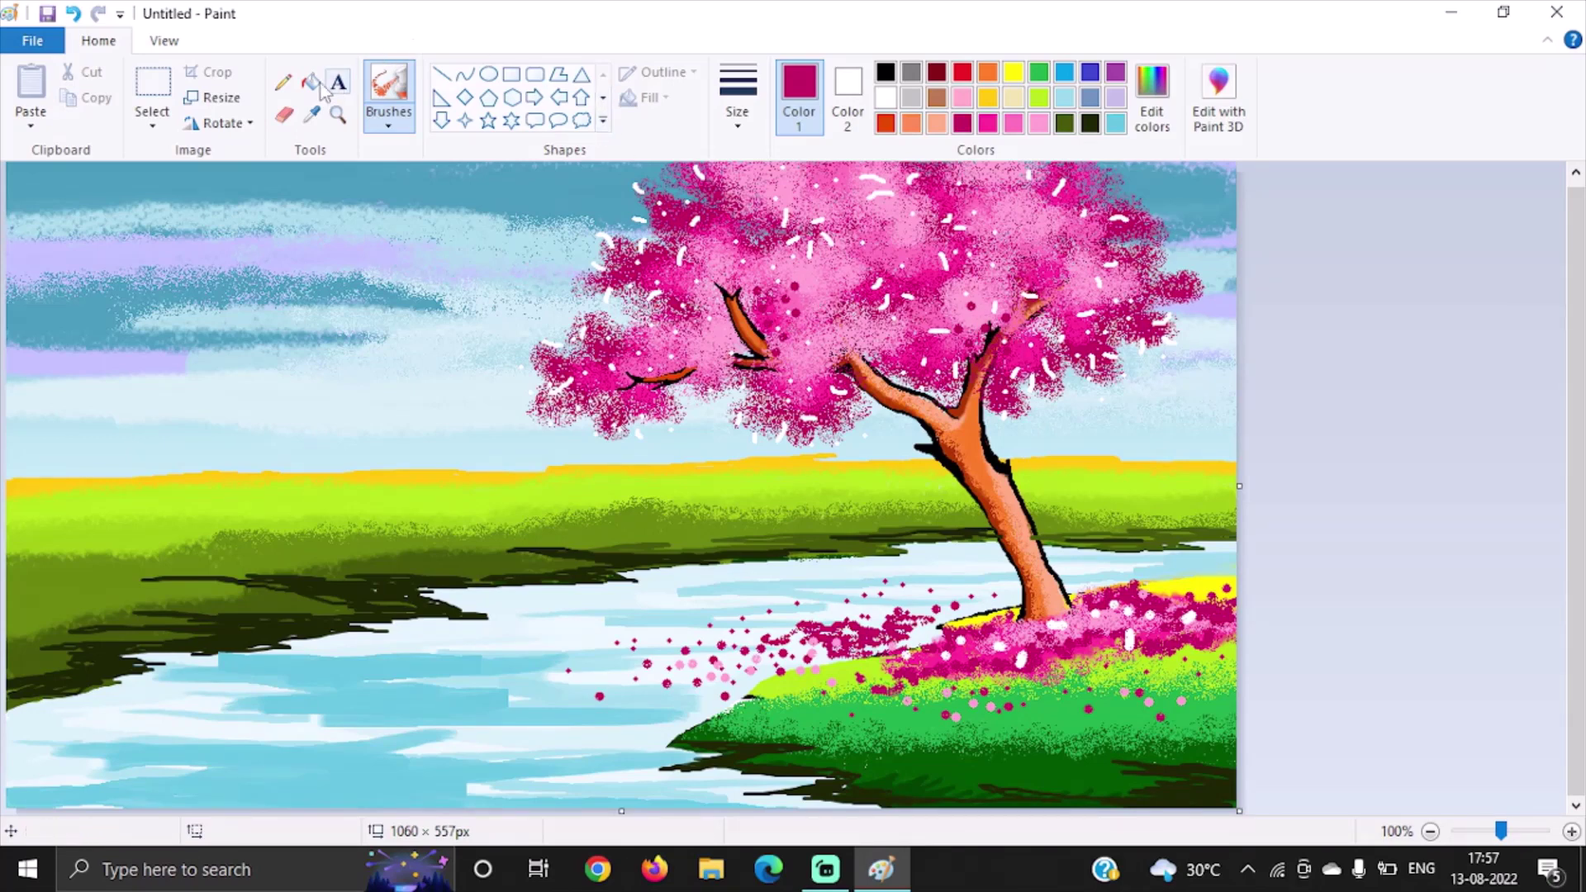
Step: Switch to the Pencil at its thickest size and undo the large airbrushed dots on the tree's crown
left_click(290, 86)
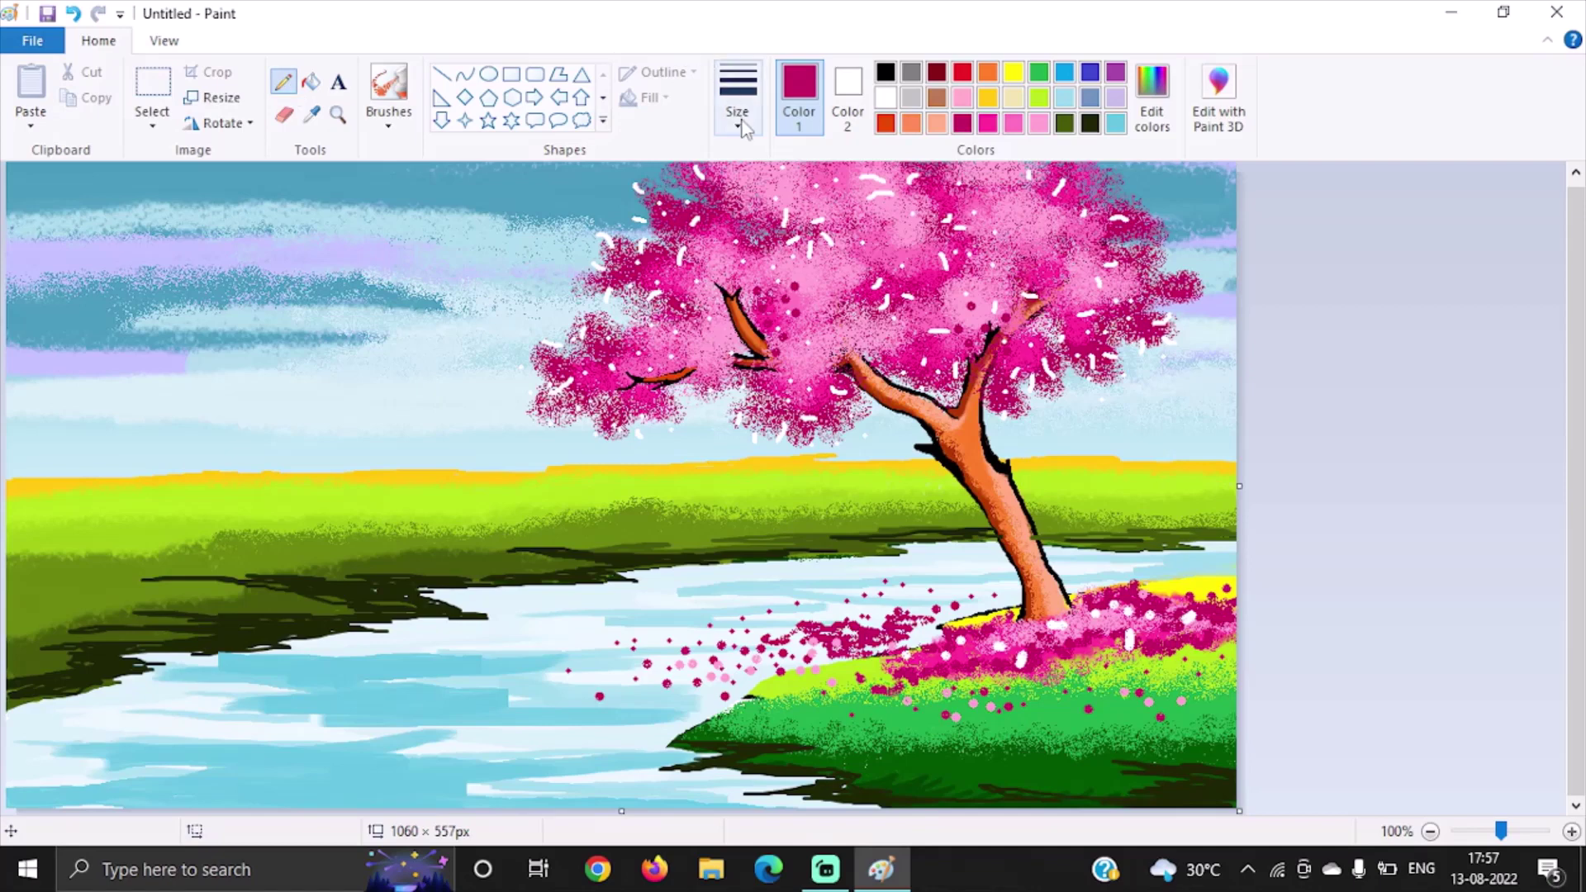
left_click(737, 95)
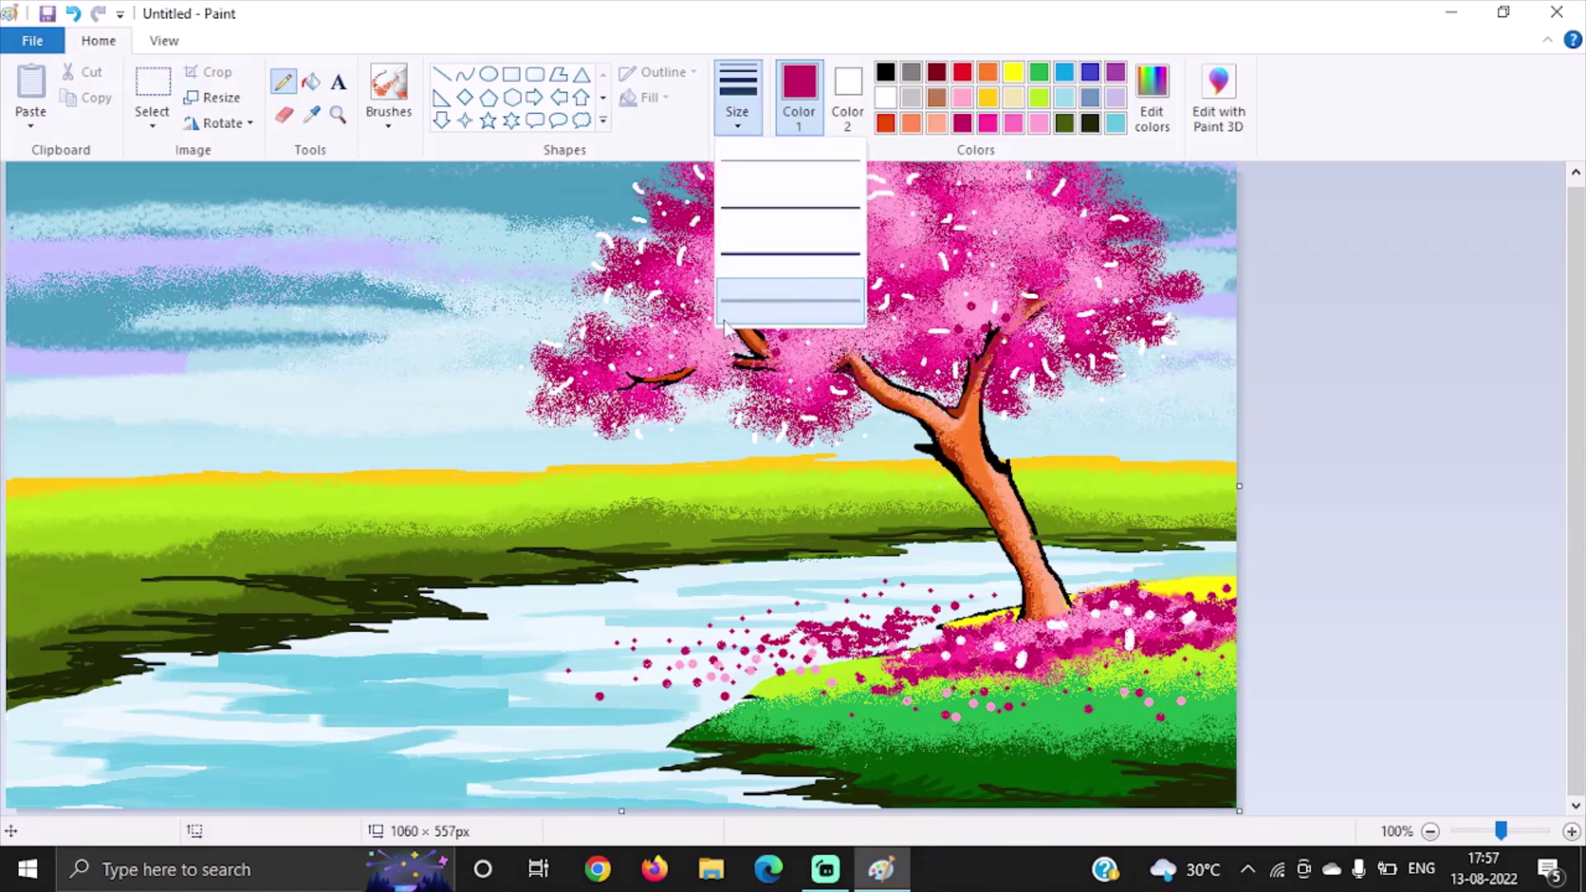
left_click(772, 299)
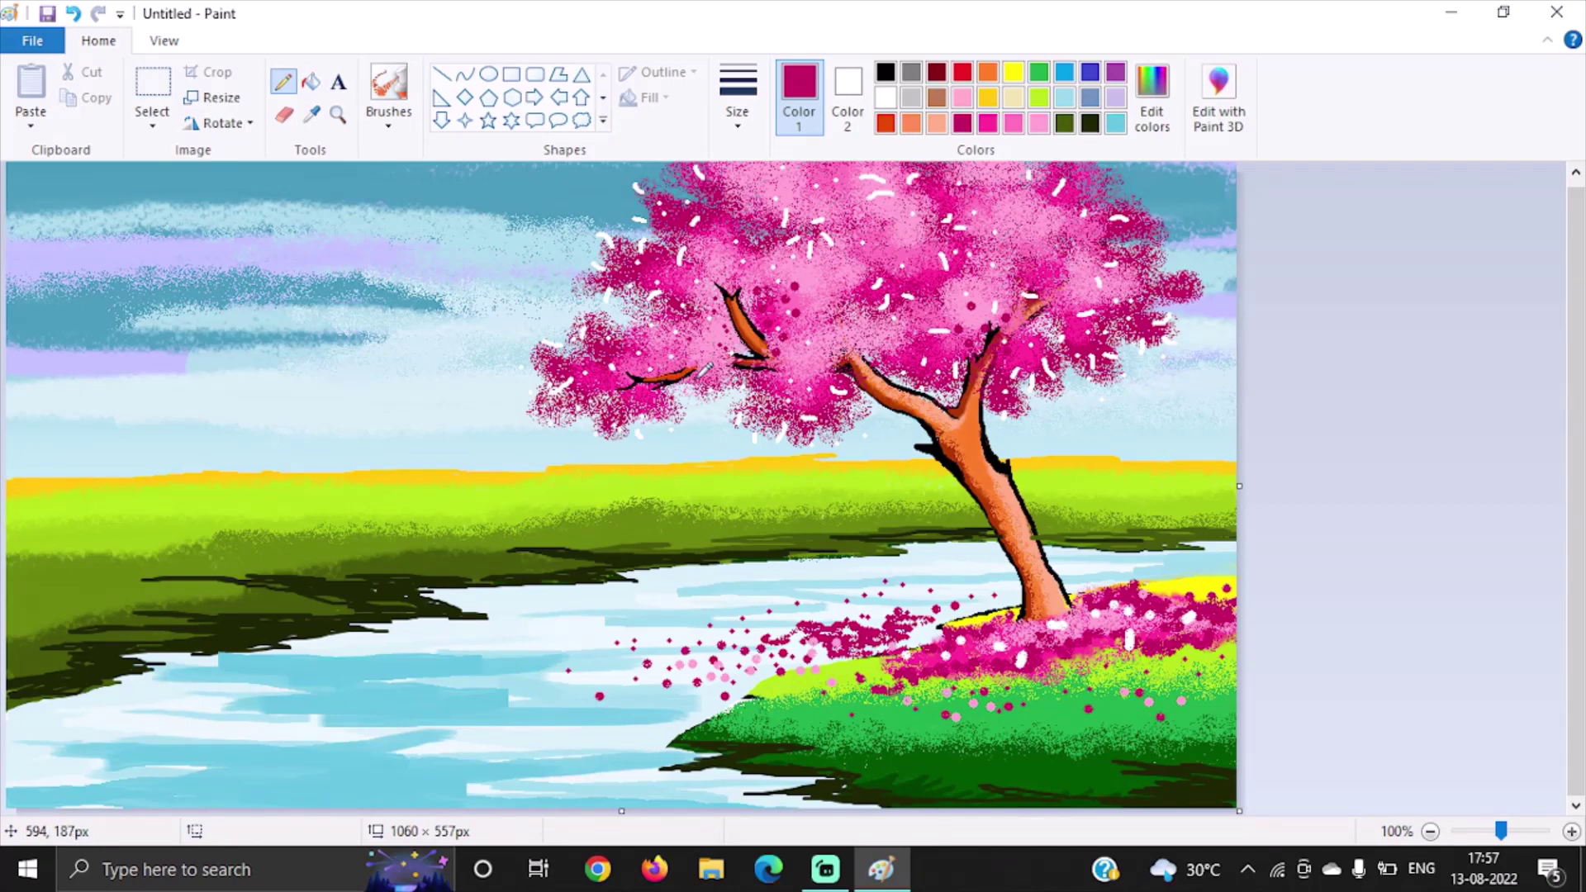
key("ctrl+z")
key("ctrl+z")
key("ctrl+z")
key("ctrl+z")
key("ctrl+z")
key("ctrl+z")
key("ctrl+z")
key("ctrl+z")
key("ctrl+z")
key("ctrl+z")
key("ctrl+z")
key("ctrl+z")
key("ctrl+z")
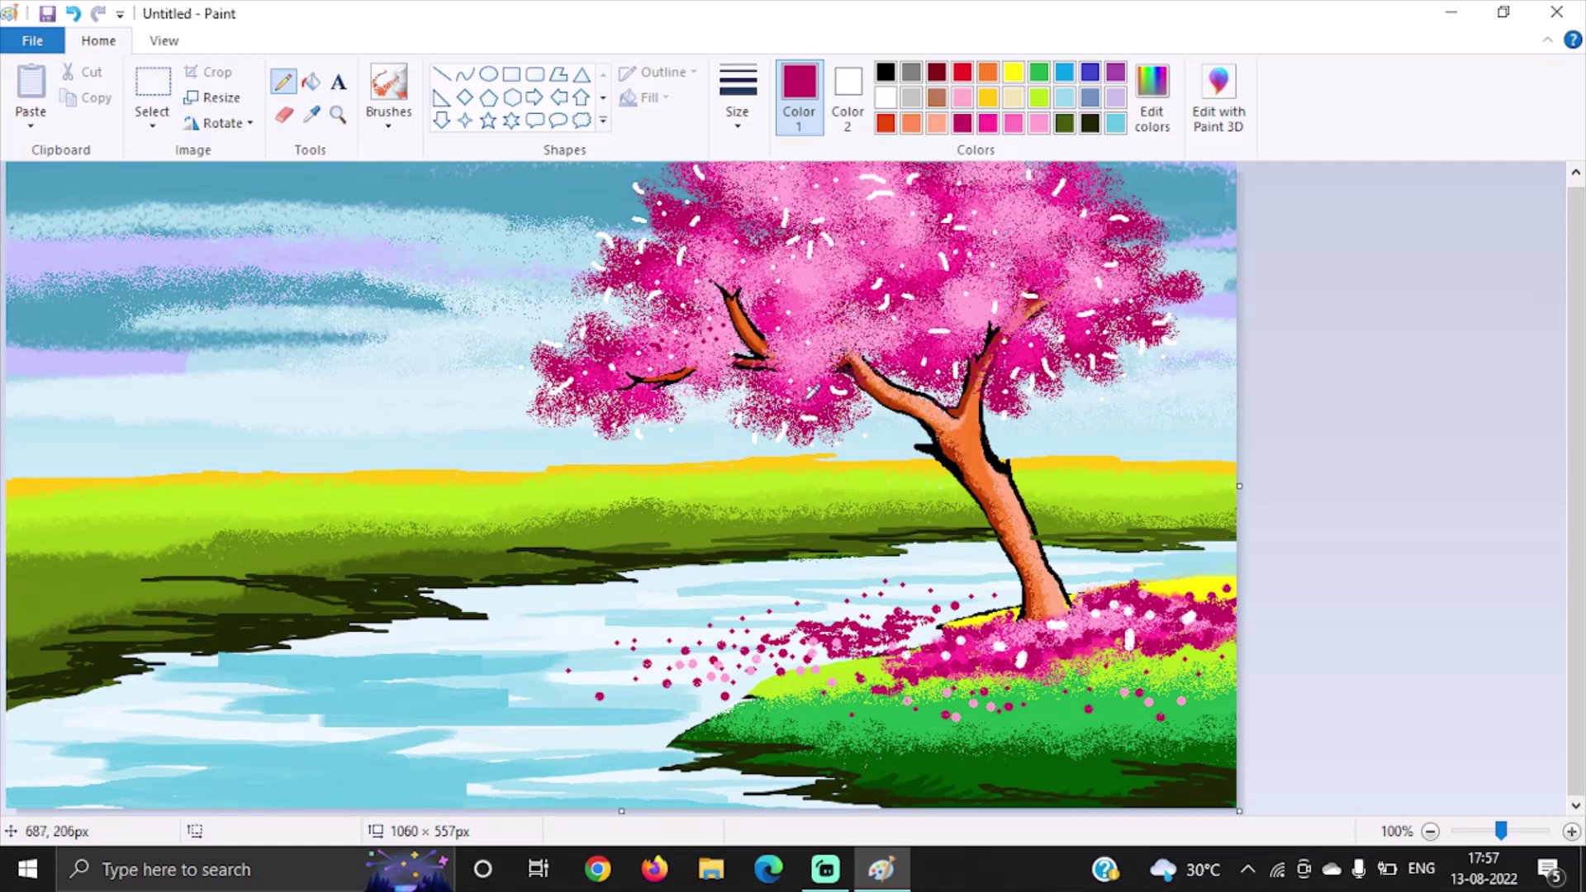
Step: Scatter small dark pink Pencil dots over the light pink parts of the tree's crown, undoing a misplaced stroke
left_click_drag(781, 395, 807, 372)
key("ctrl+z")
left_click(806, 371)
left_click_drag(862, 274, 864, 286)
Step: Sign the painting in dark pink on the river's near left corner with the artist's first name followed by "'s Art"
left_click(338, 83)
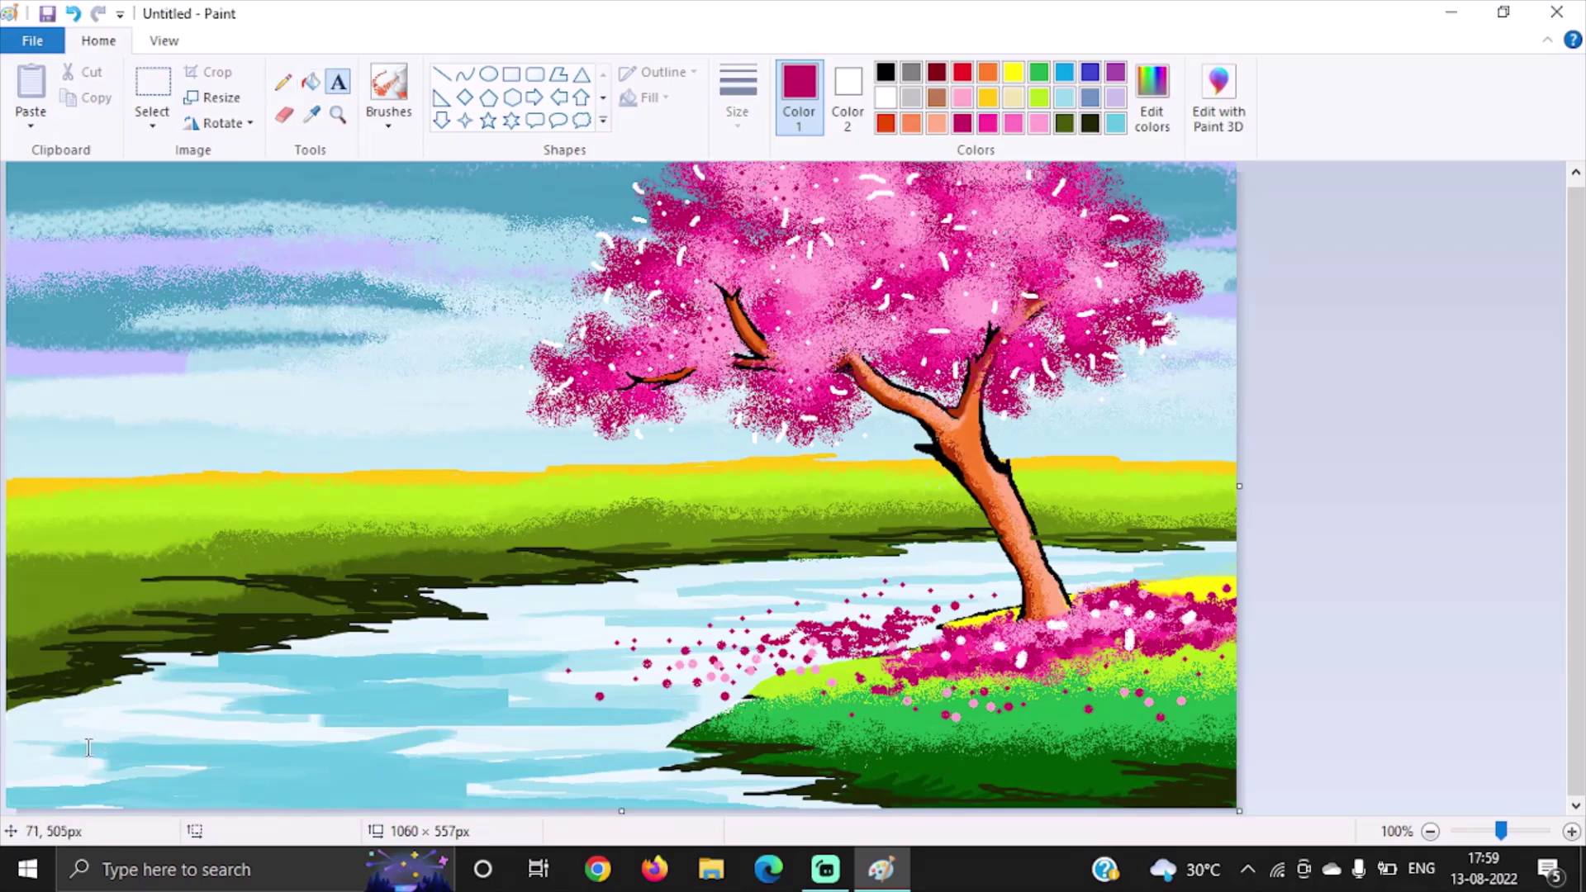
left_click_drag(71, 755, 434, 794)
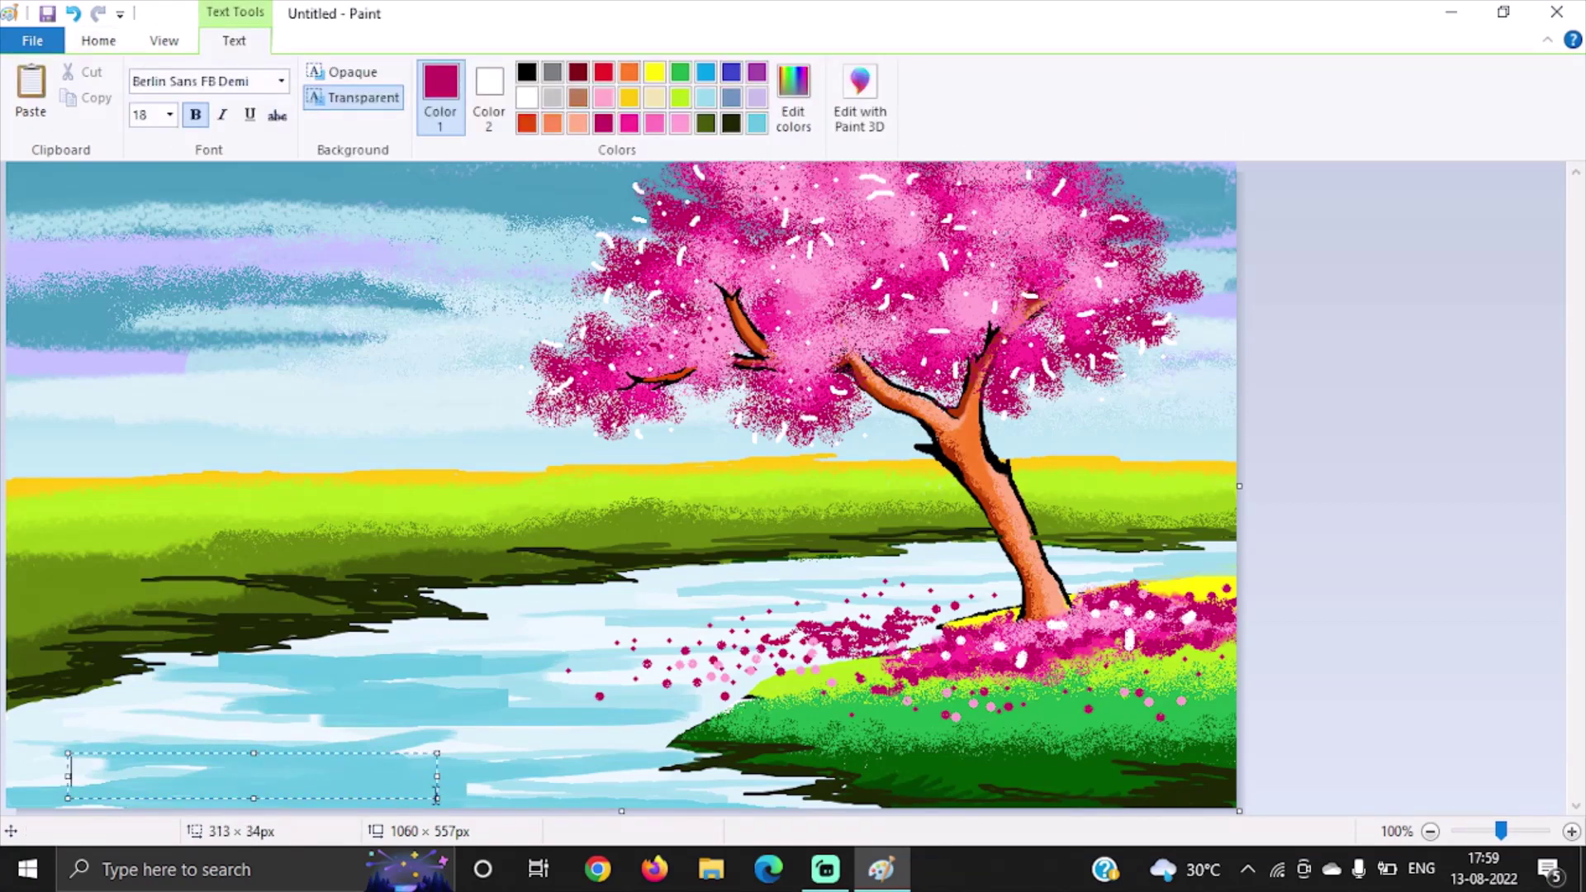
type("Ayantika")
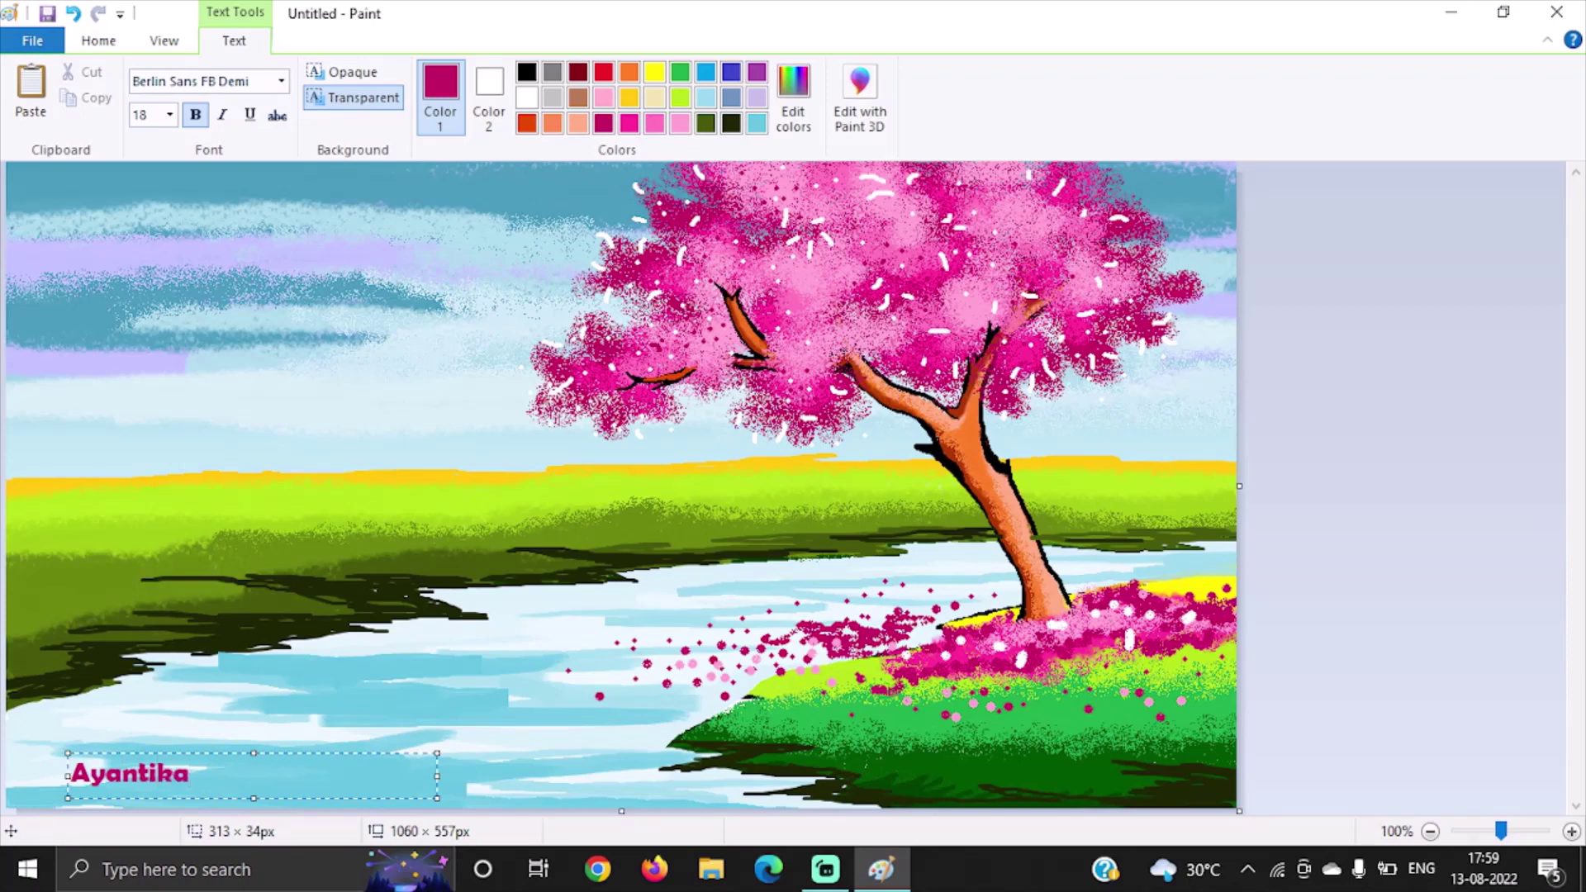
type("'s Art")
left_click(192, 731)
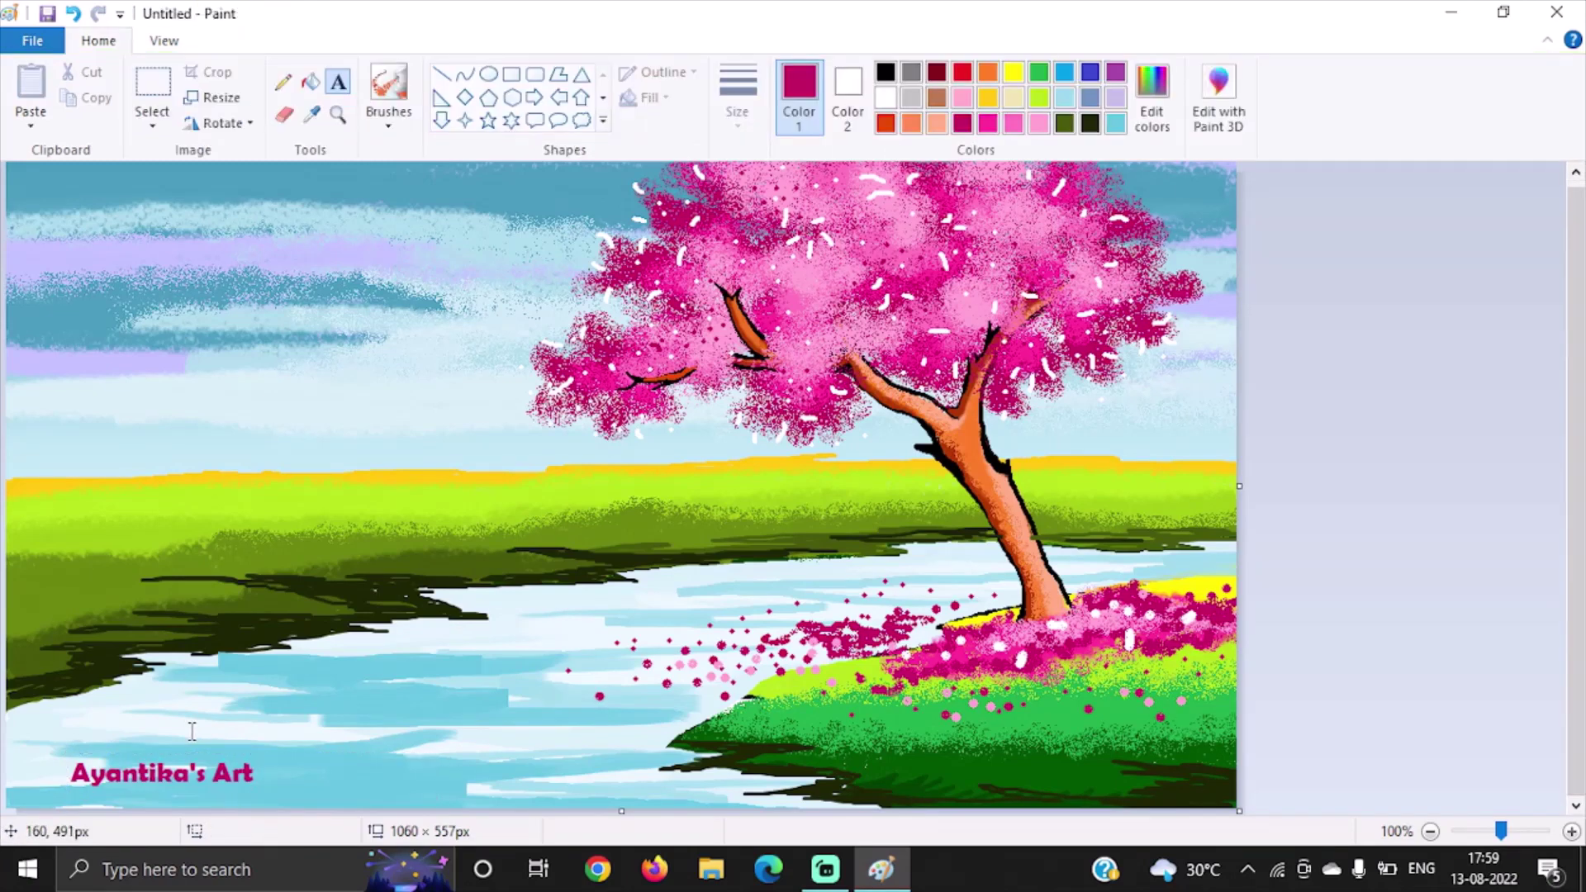